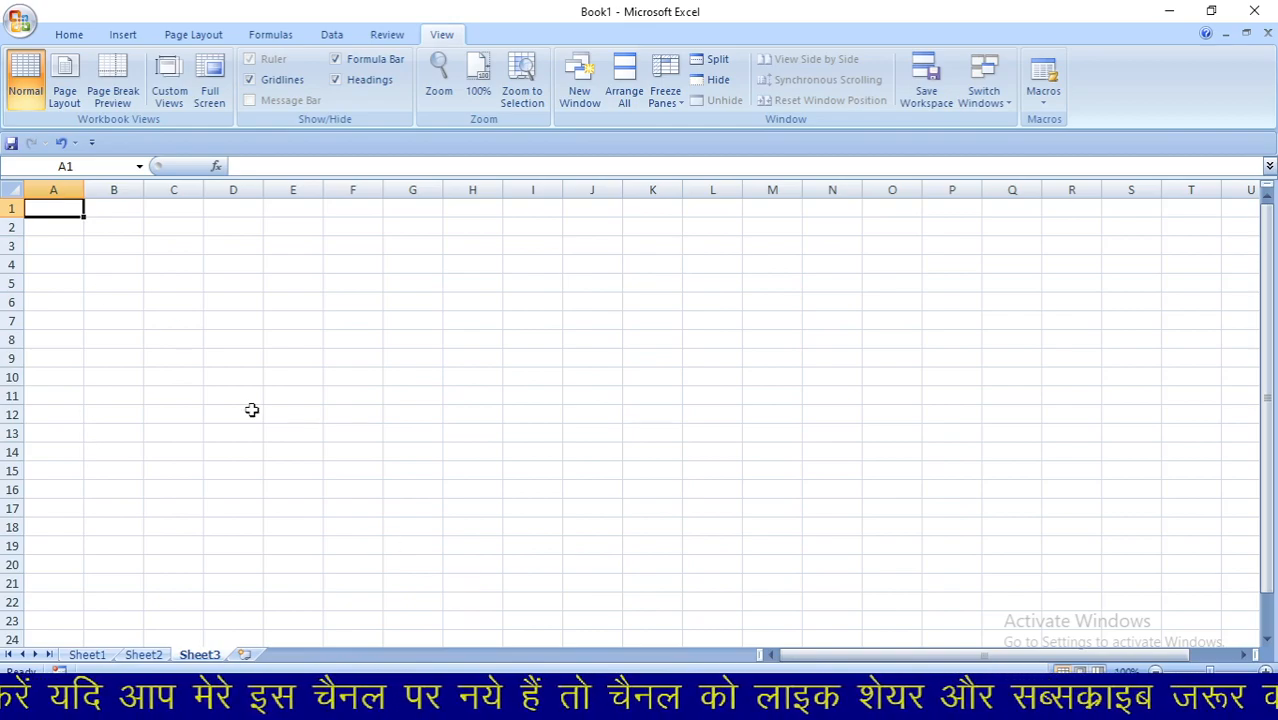
{"action": "left_click", "coordinate": [64, 35]}
{"action": "left_click", "coordinate": [123, 35]}
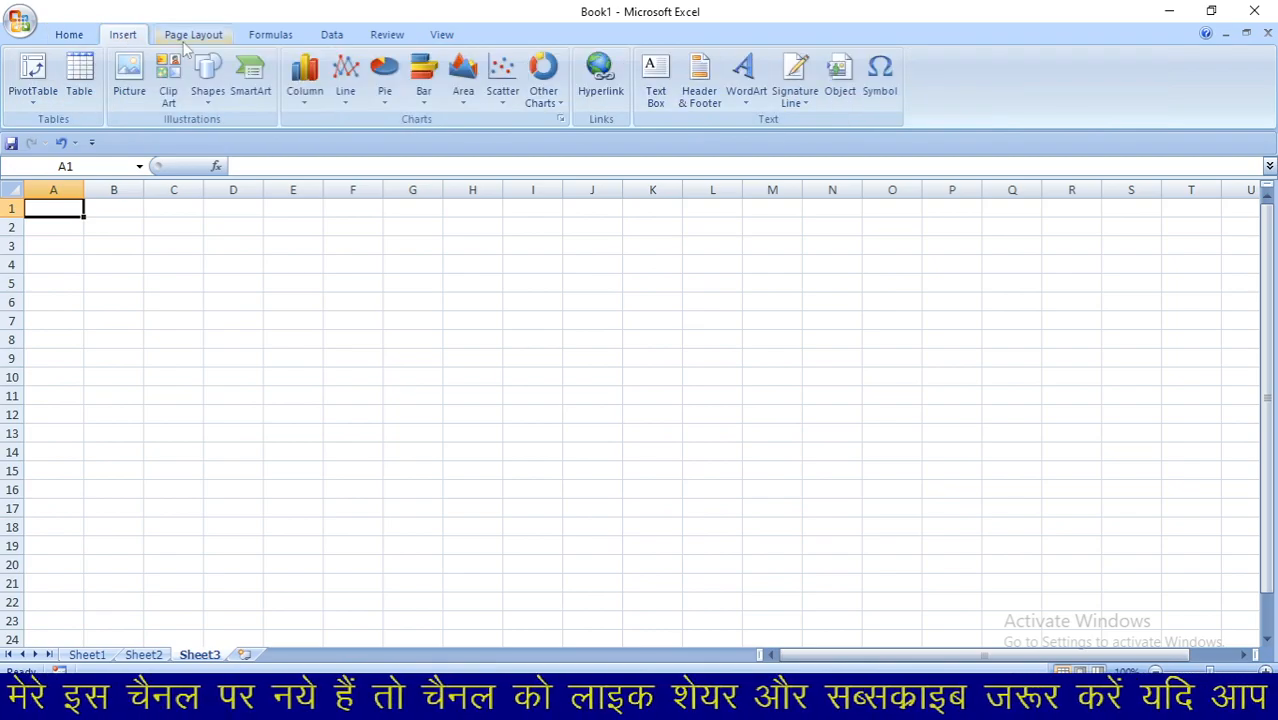
{"action": "left_click", "coordinate": [188, 38]}
{"action": "left_click", "coordinate": [271, 35]}
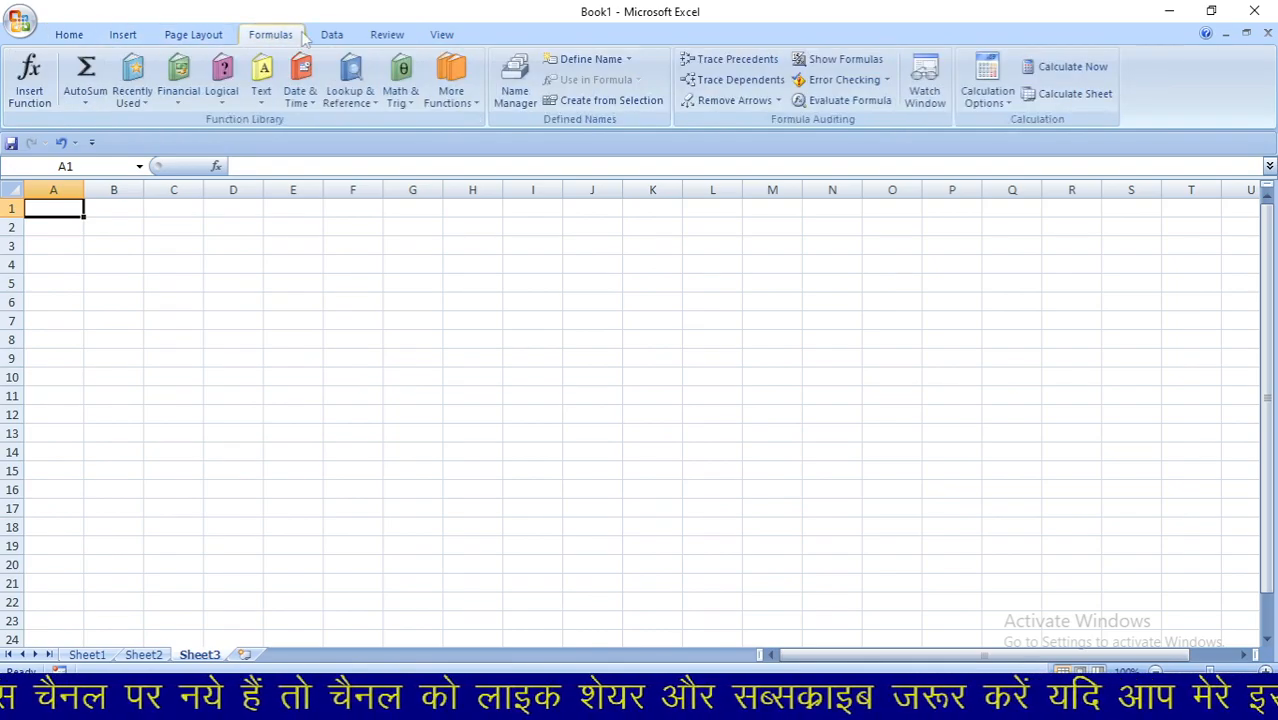
{"action": "left_click", "coordinate": [328, 37]}
{"action": "left_click", "coordinate": [388, 38]}
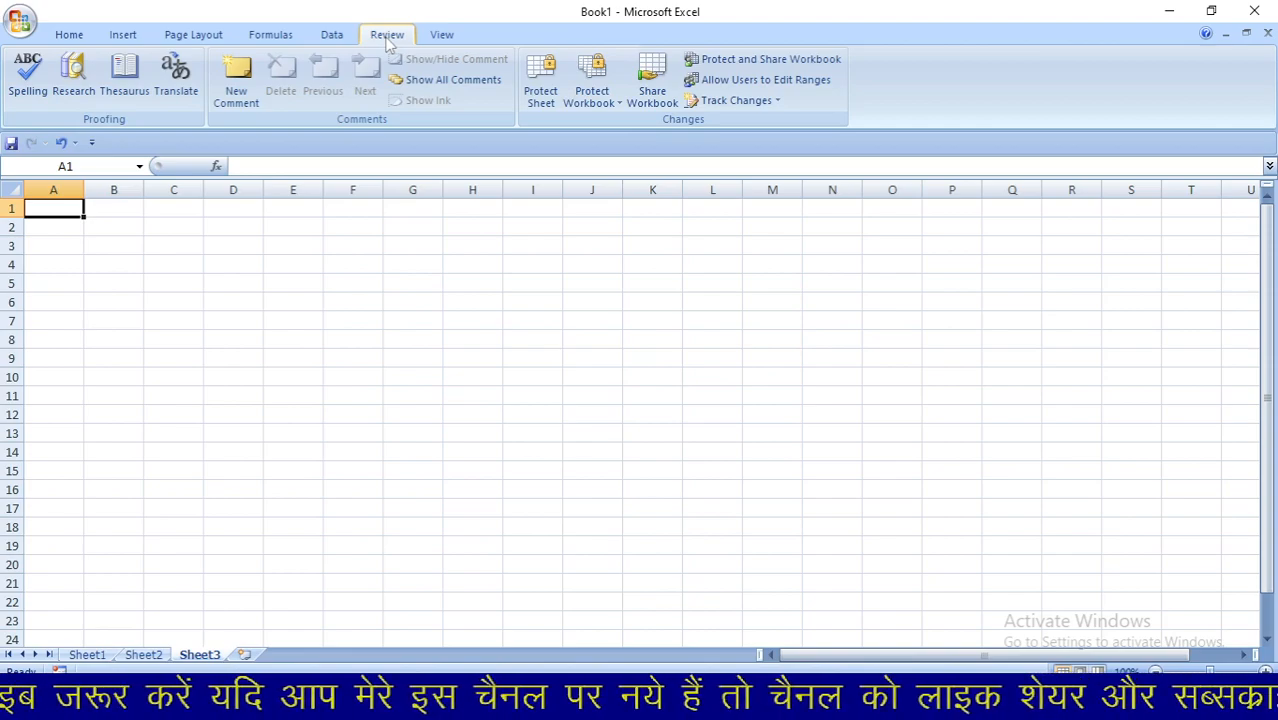
{"action": "left_click", "coordinate": [440, 36]}
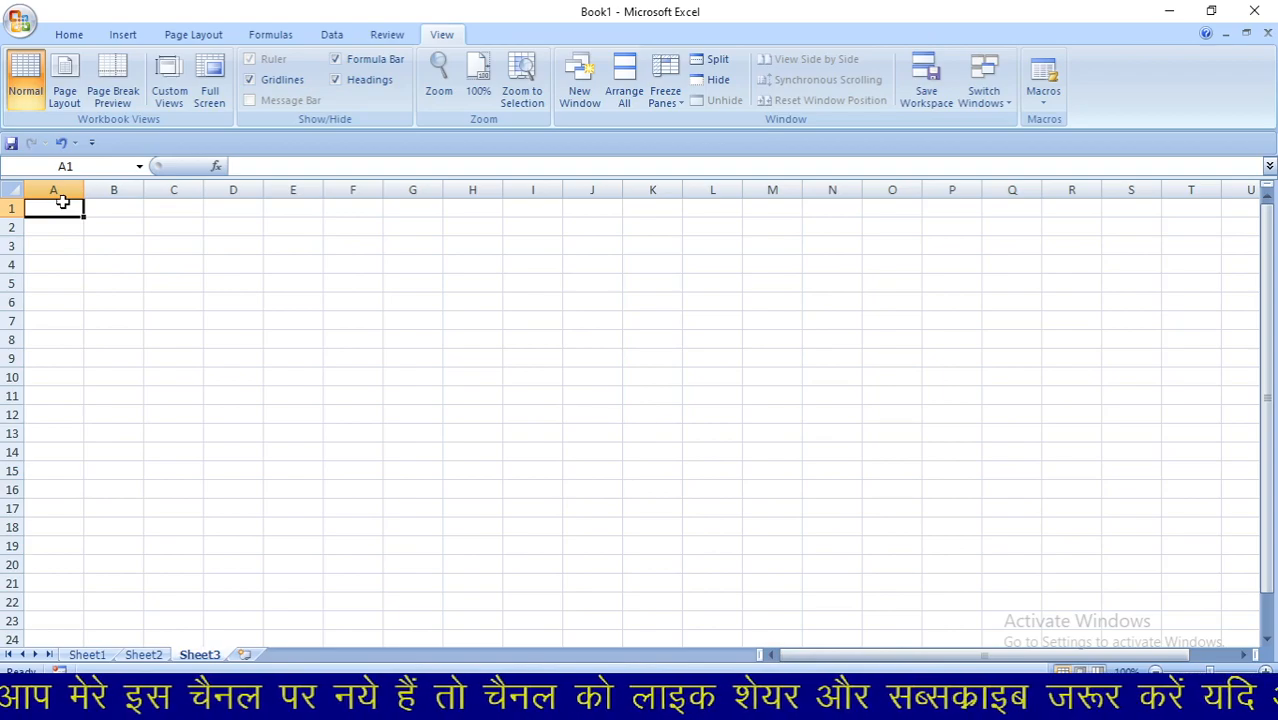
{"action": "left_click_drag", "start_coordinate": [74, 208], "coordinate": [766, 560]}
{"action": "left_click", "coordinate": [917, 485]}
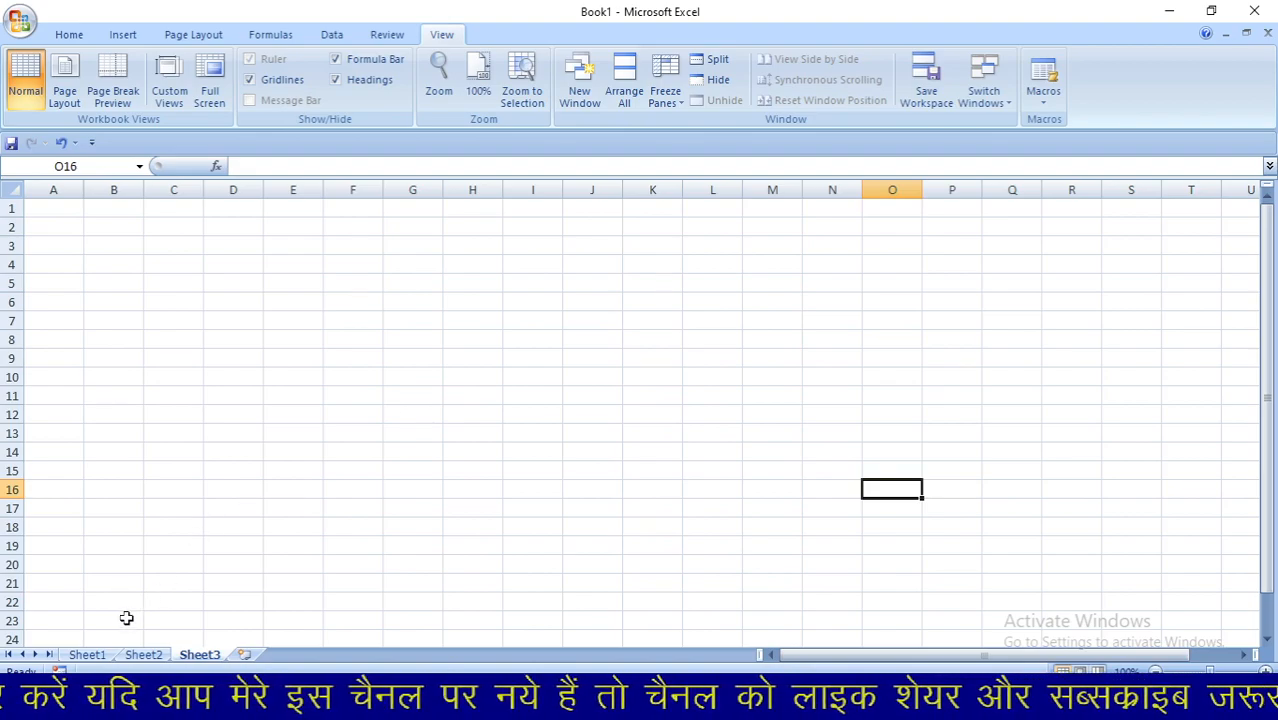
Step: Open Sheet1 at 100% zoom and show its marksheet in Page Layout view
{"action": "left_click", "coordinate": [87, 655]}
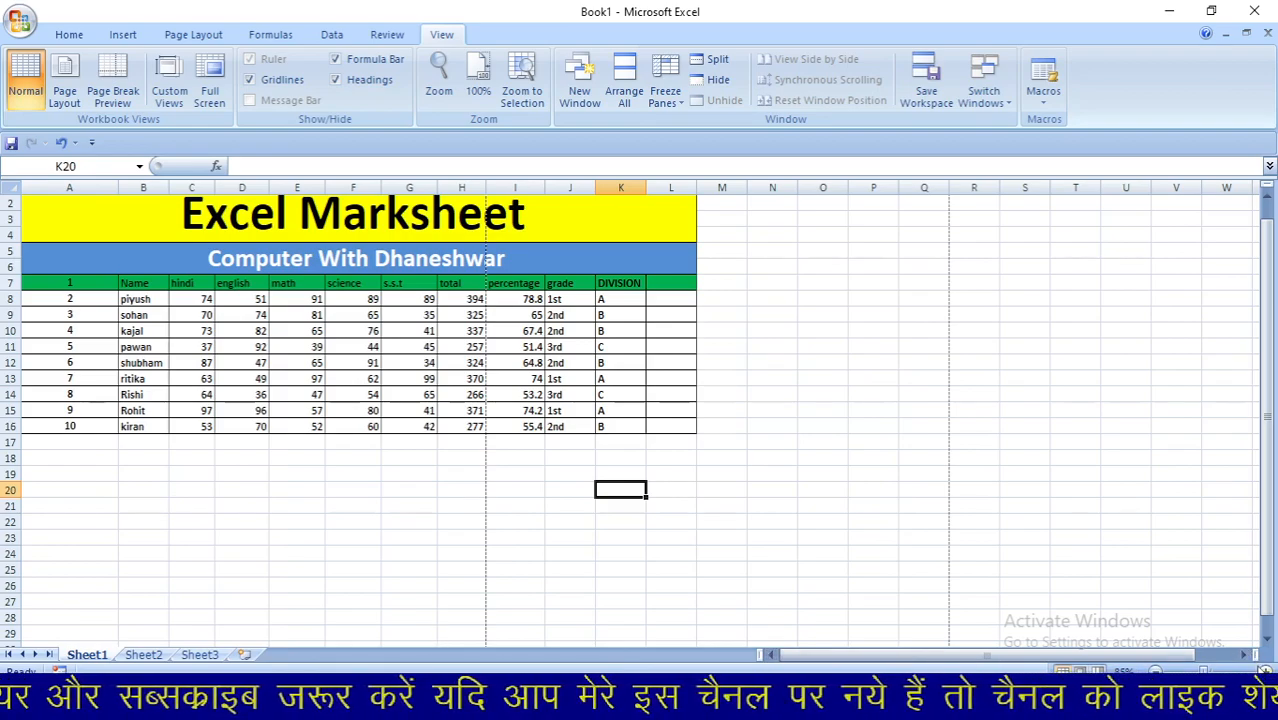
{"action": "left_click", "coordinate": [1266, 671]}
{"action": "left_click", "coordinate": [1266, 671]}
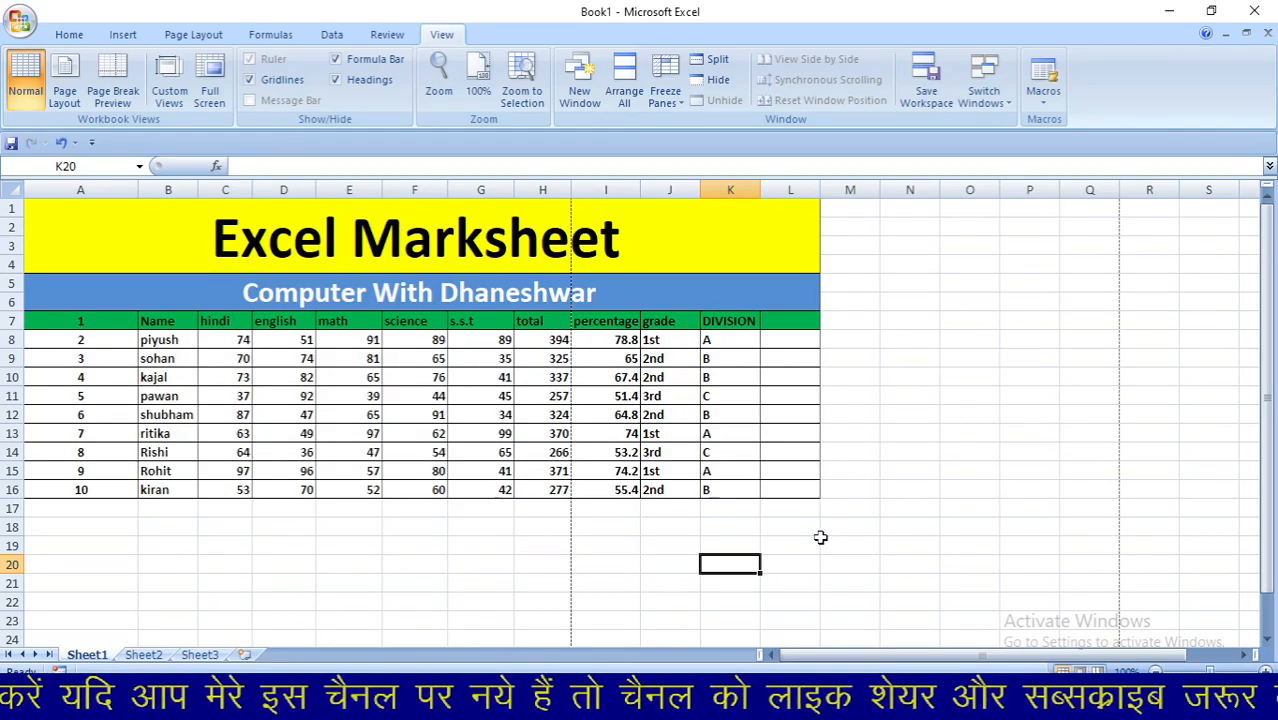
{"action": "left_click", "coordinate": [69, 34]}
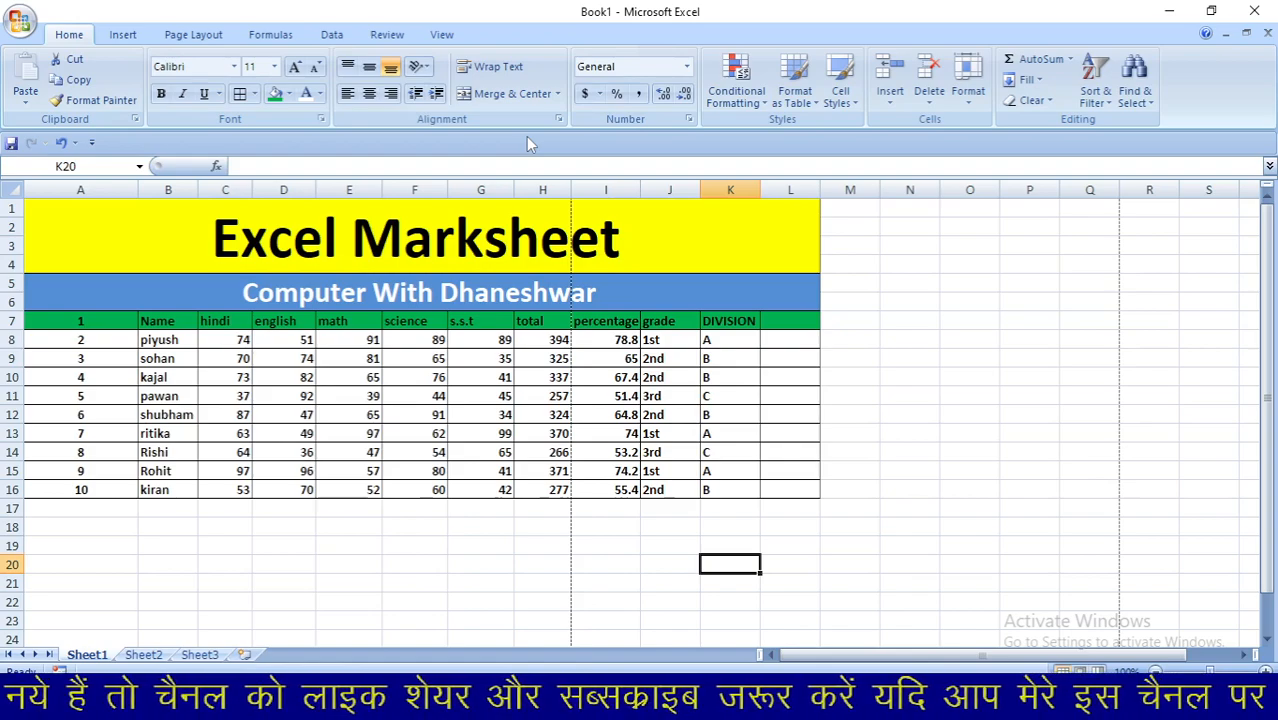
{"action": "left_click", "coordinate": [446, 38]}
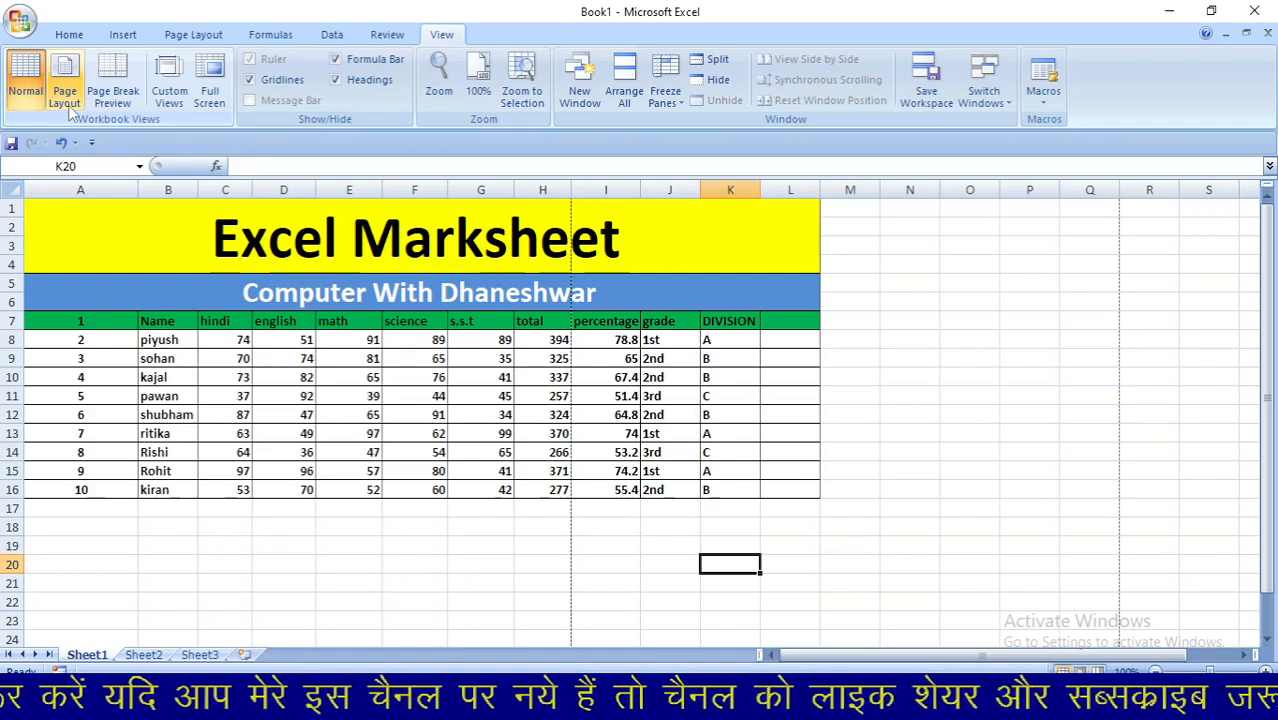
{"action": "left_click", "coordinate": [70, 112]}
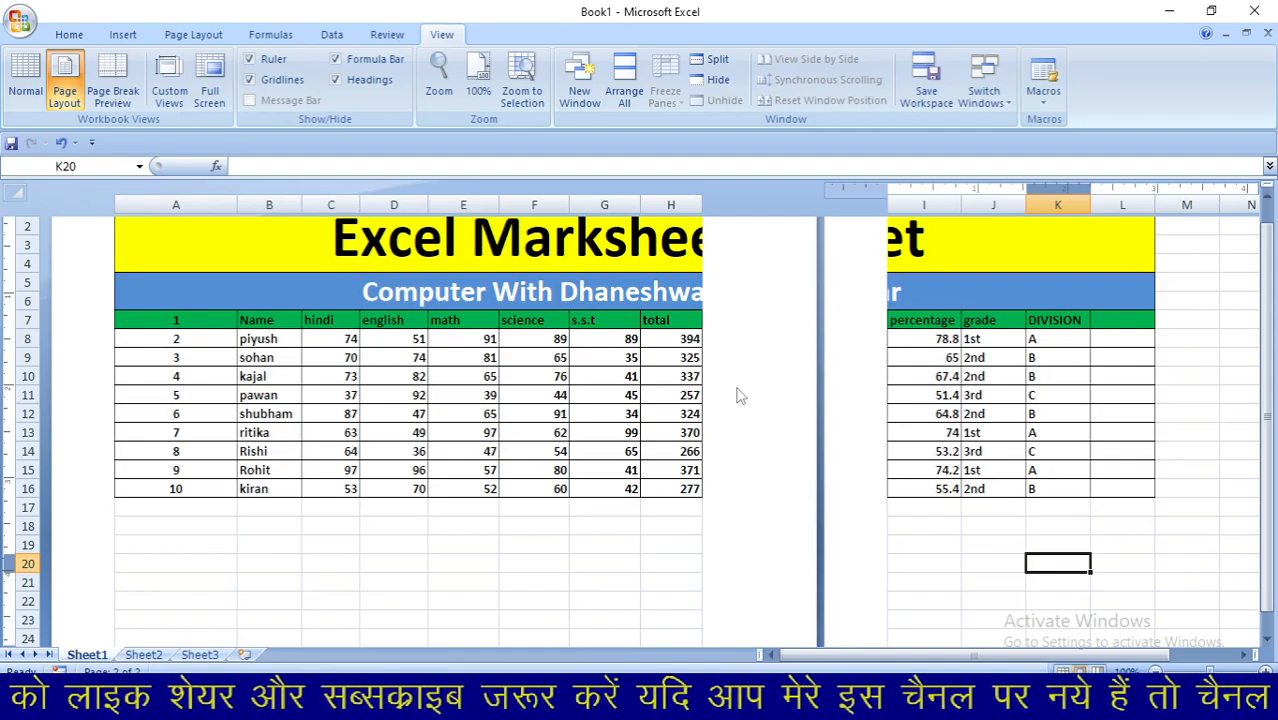
{"action": "left_click", "coordinate": [185, 38]}
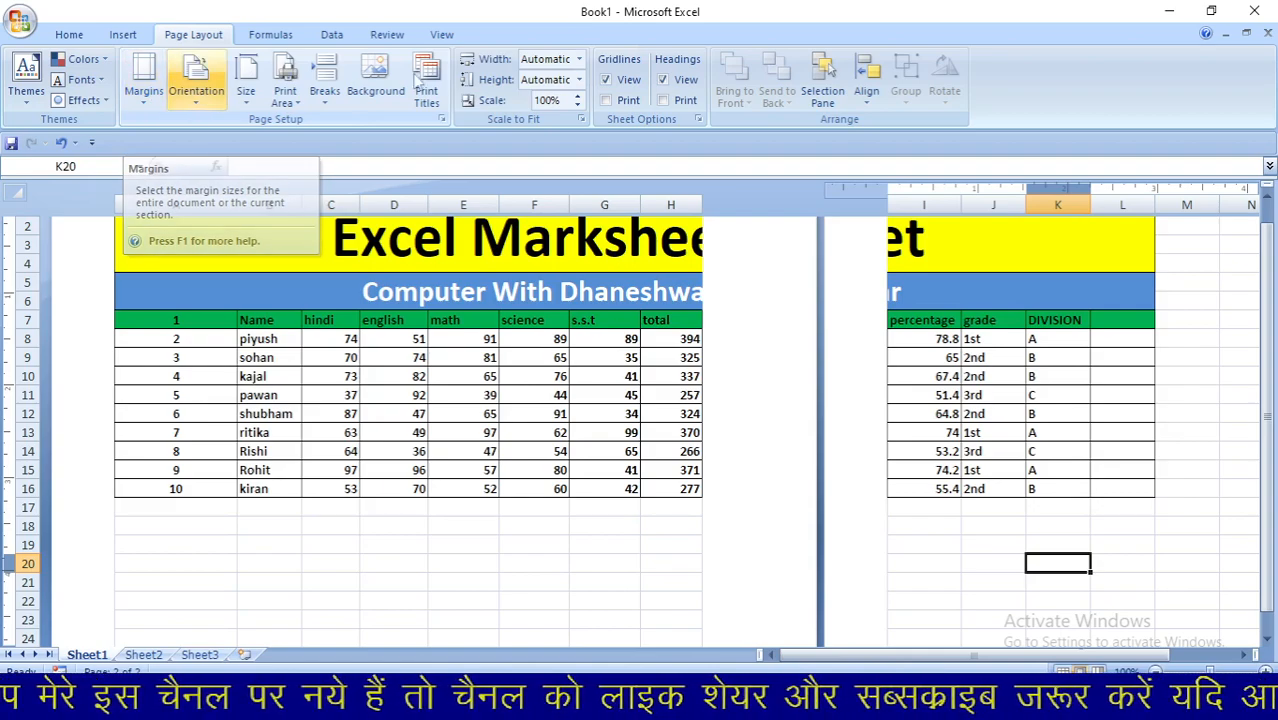
{"action": "left_click", "coordinate": [579, 60]}
{"action": "left_click", "coordinate": [532, 80]}
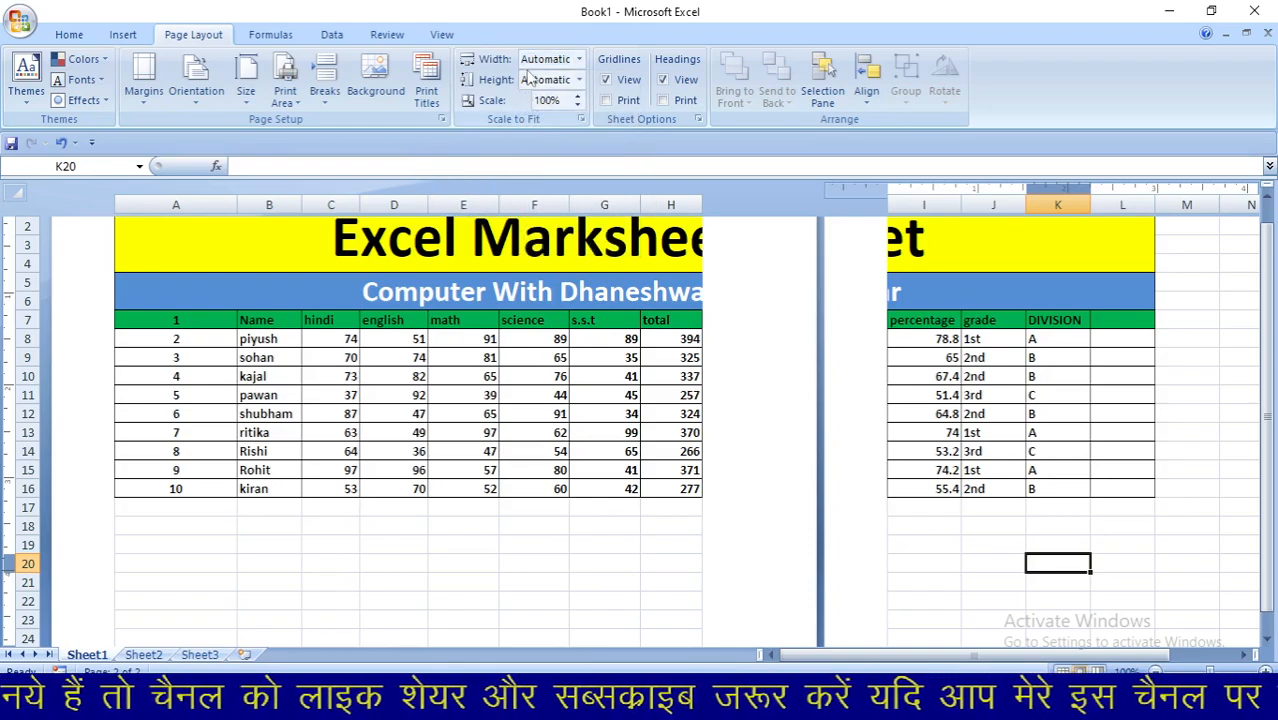
{"action": "left_click", "coordinate": [579, 82]}
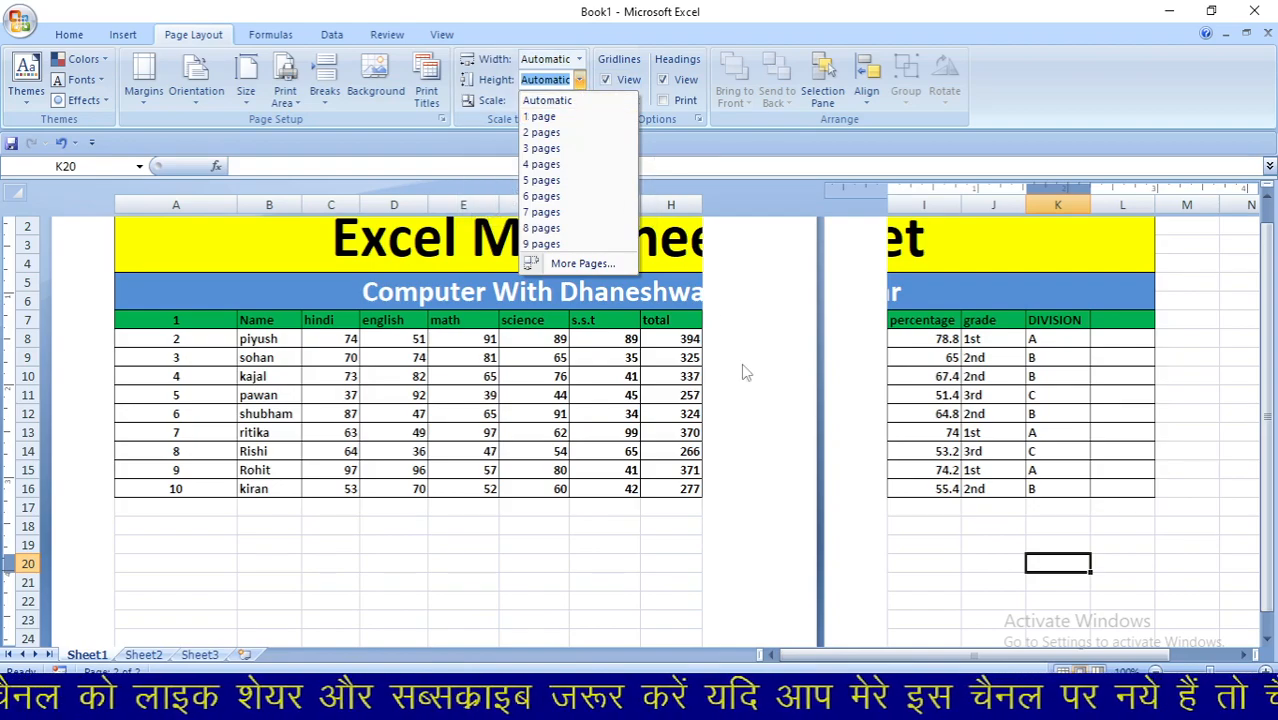
{"action": "left_click", "coordinate": [753, 388]}
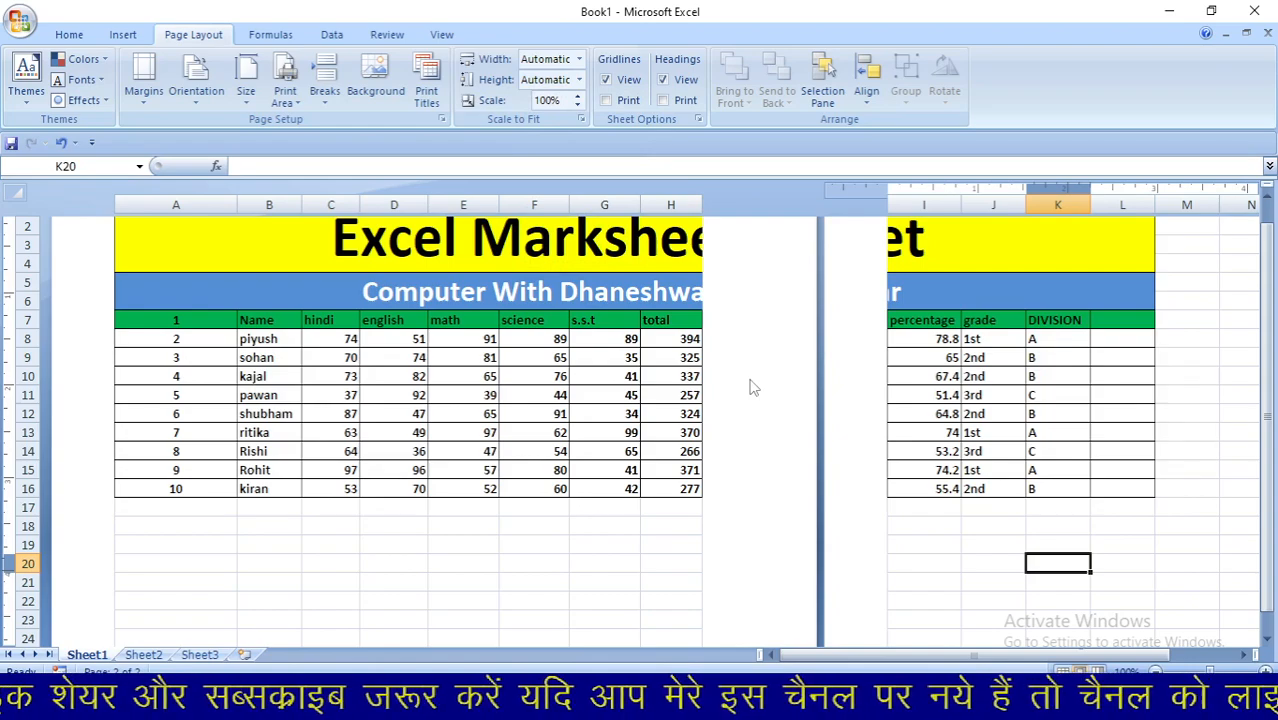
{"action": "left_click", "coordinate": [442, 36]}
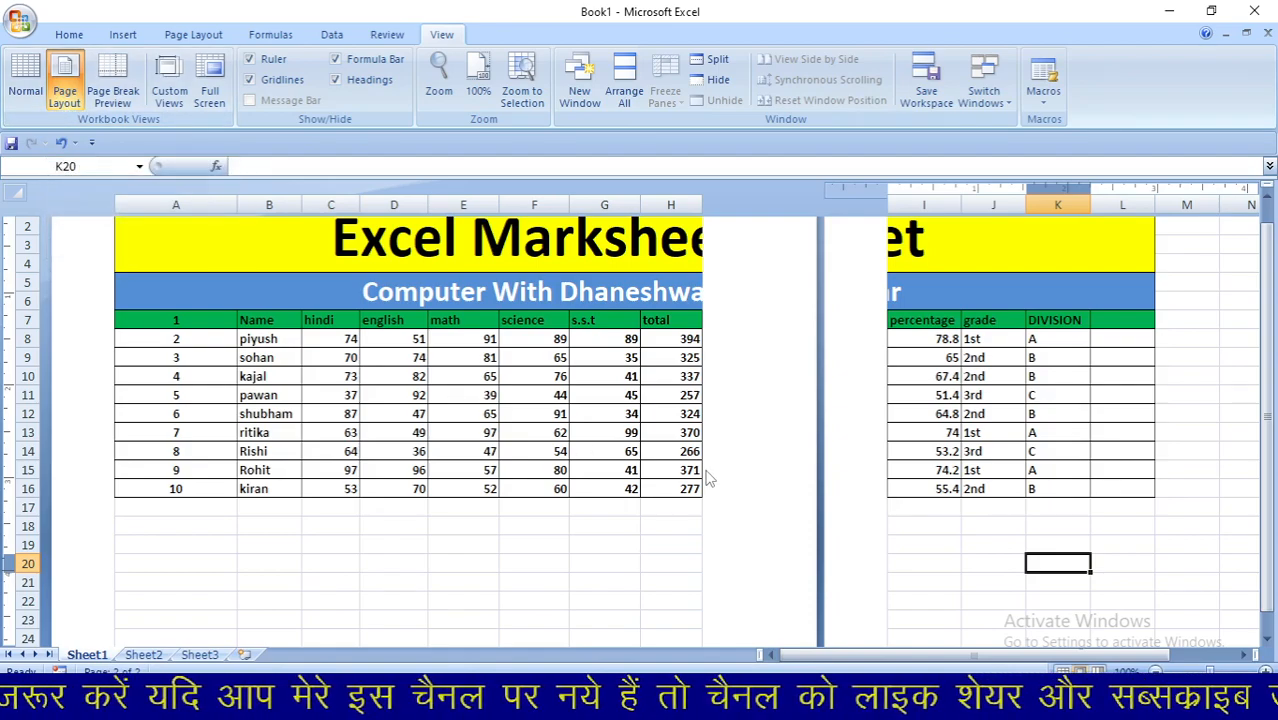
Step: Examine the header and footer areas of the marksheet's pages in Page Layout view
{"action": "scroll", "coordinate": [706, 479], "scroll_direction": "up", "scroll_amount": 2}
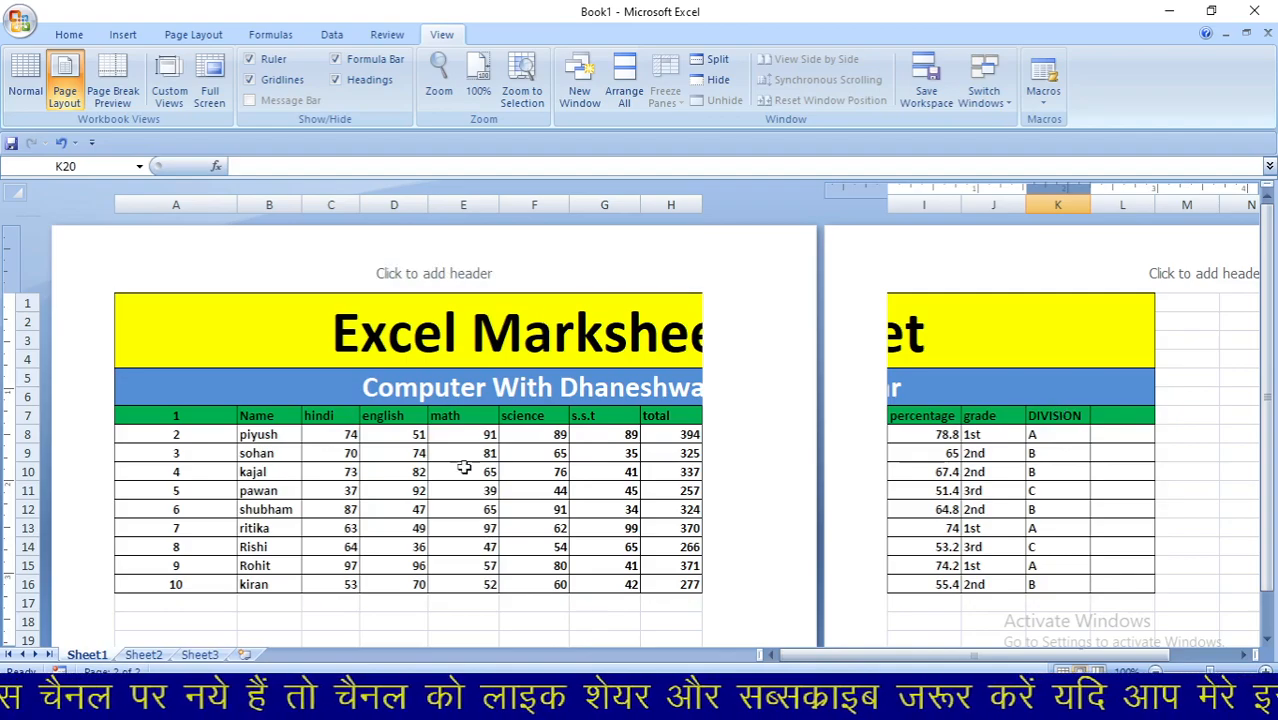
{"action": "scroll", "coordinate": [472, 538], "scroll_direction": "down", "scroll_amount": 4}
{"action": "scroll", "coordinate": [472, 538], "scroll_direction": "down", "scroll_amount": 3}
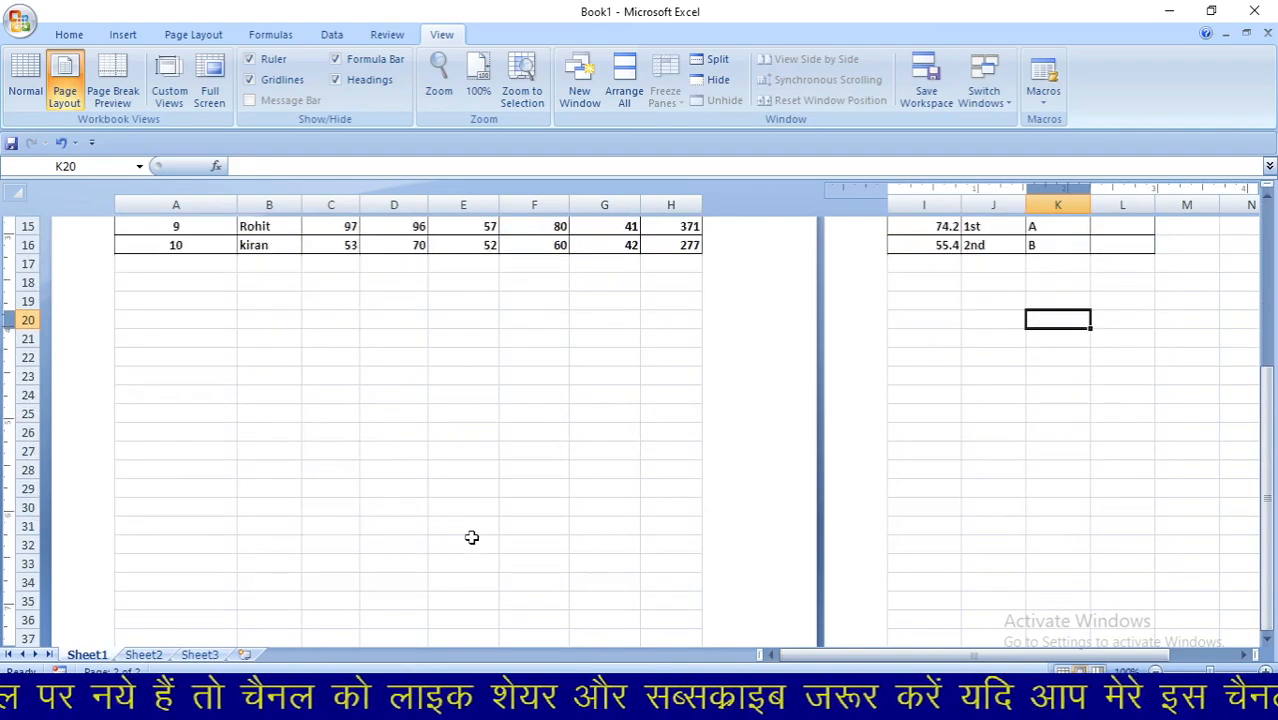
{"action": "scroll", "coordinate": [471, 534], "scroll_direction": "up", "scroll_amount": 6}
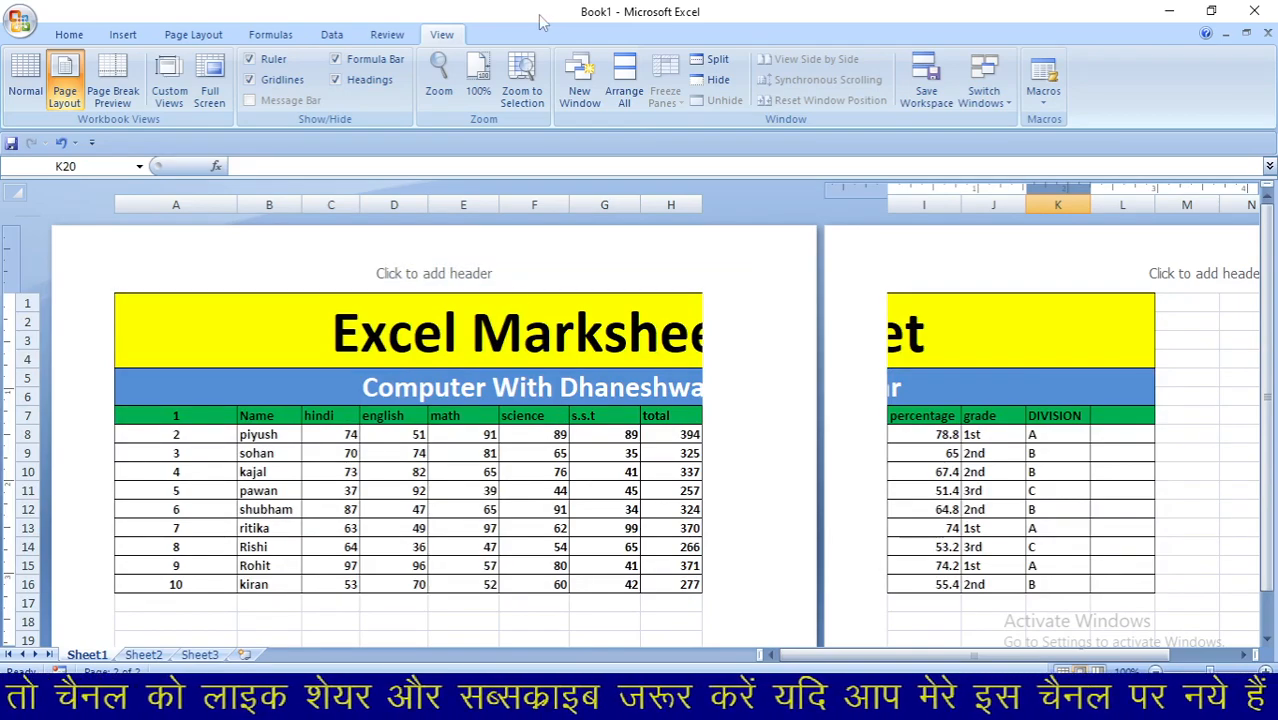
{"action": "scroll", "coordinate": [519, 532], "scroll_direction": "down", "scroll_amount": 7}
{"action": "scroll", "coordinate": [519, 532], "scroll_direction": "down", "scroll_amount": 5}
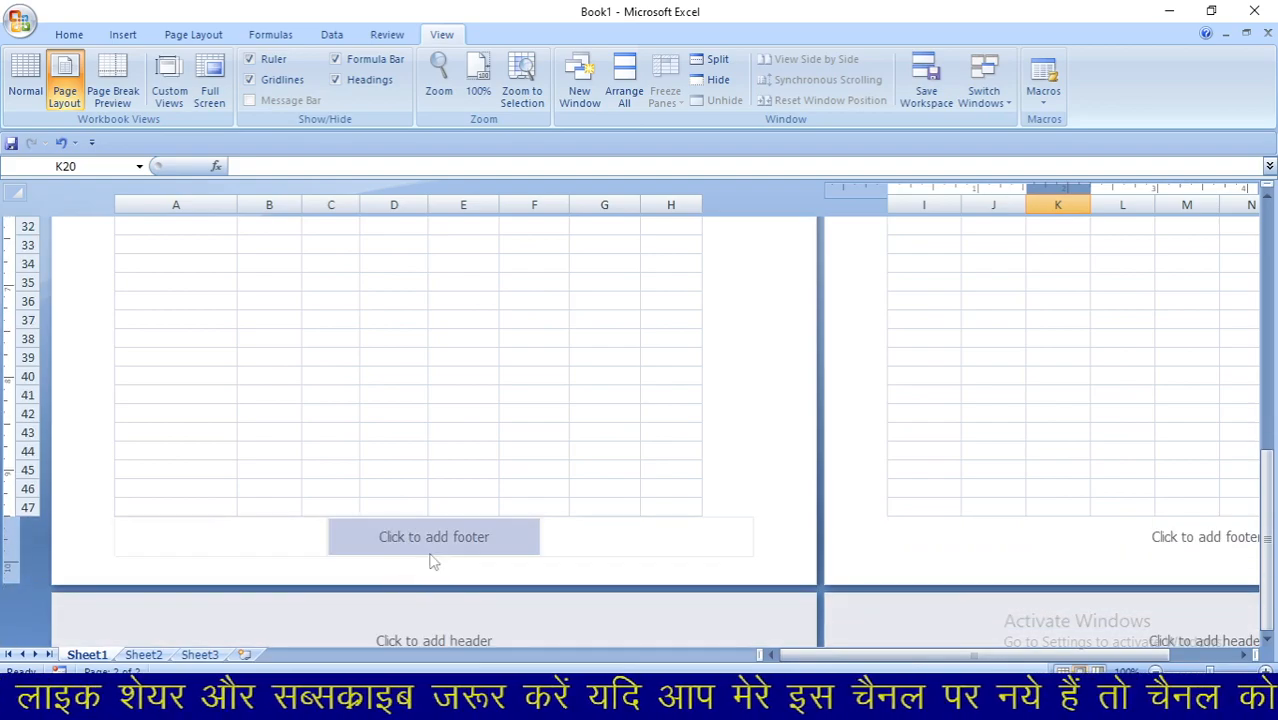
{"action": "scroll", "coordinate": [433, 560], "scroll_direction": "up", "scroll_amount": 9}
{"action": "scroll", "coordinate": [433, 561], "scroll_direction": "up", "scroll_amount": 2}
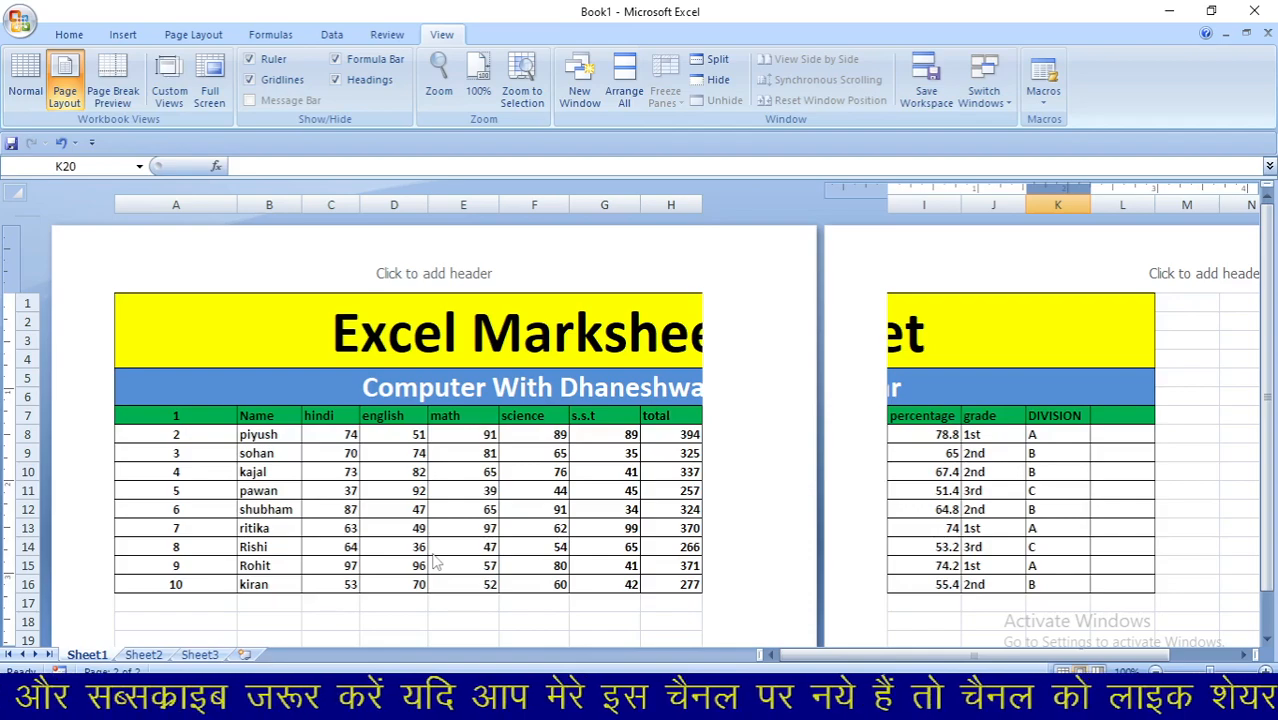
Step: Add the channel name from the marksheet's blue subtitle, in lowercase, as the centre page header
{"action": "left_click", "coordinate": [498, 286]}
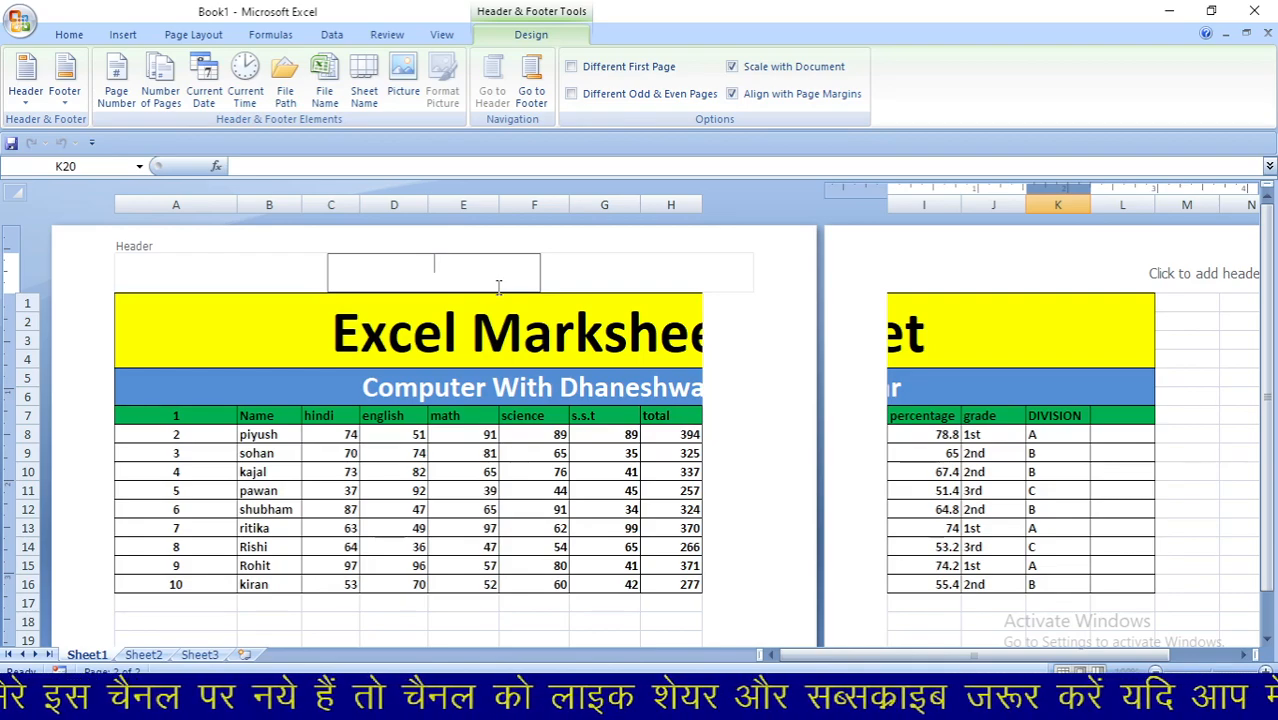
{"action": "type", "text": "com"}
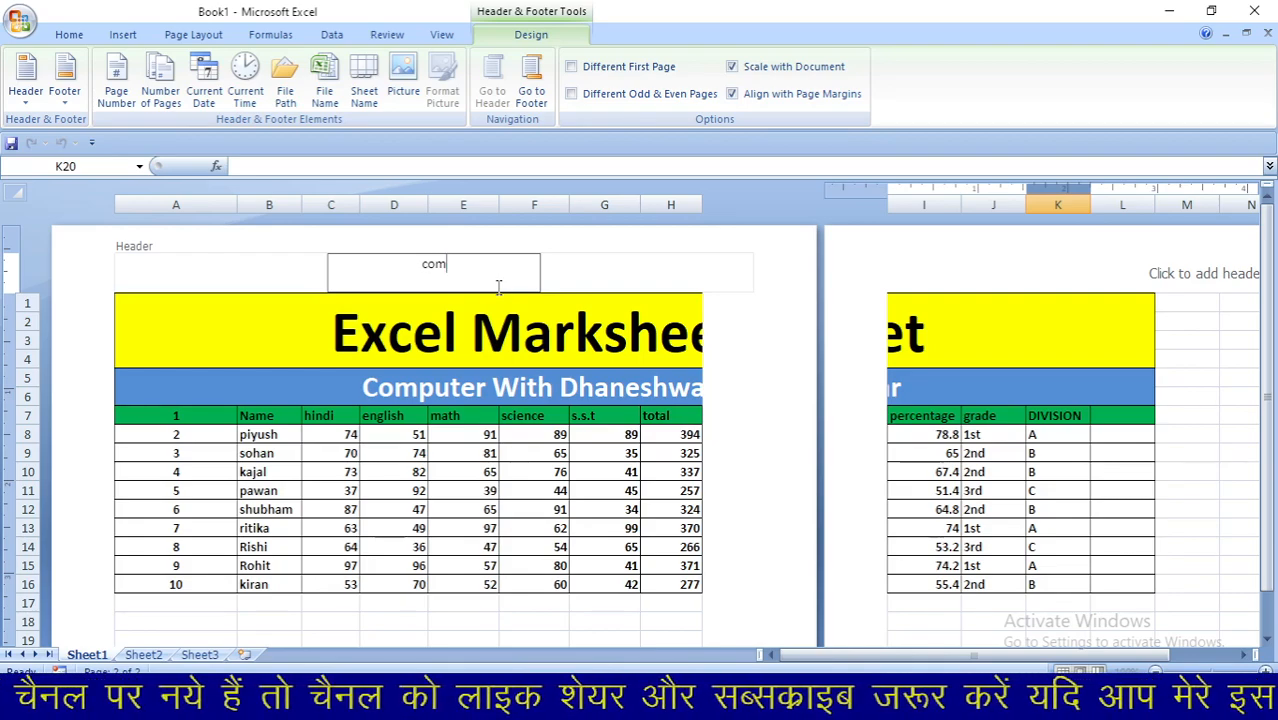
{"action": "type", "text": "puter"}
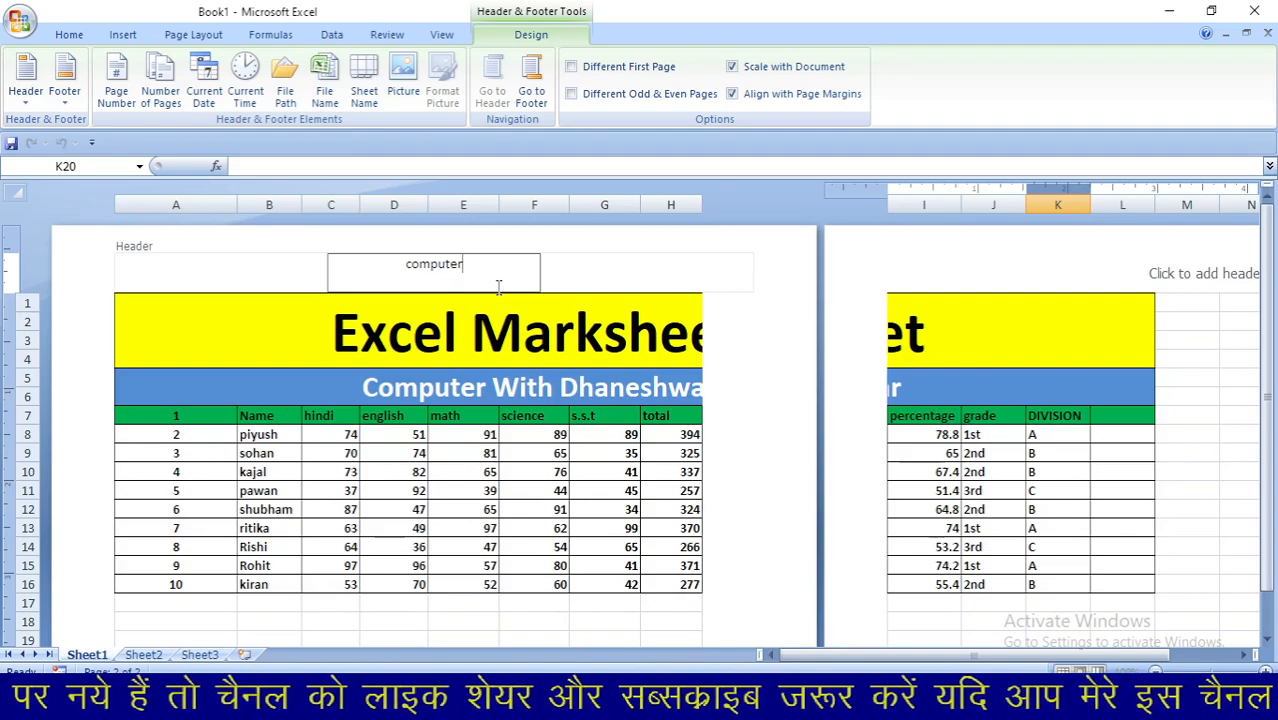
{"action": "type", "text": " with dhaneshwaw"}
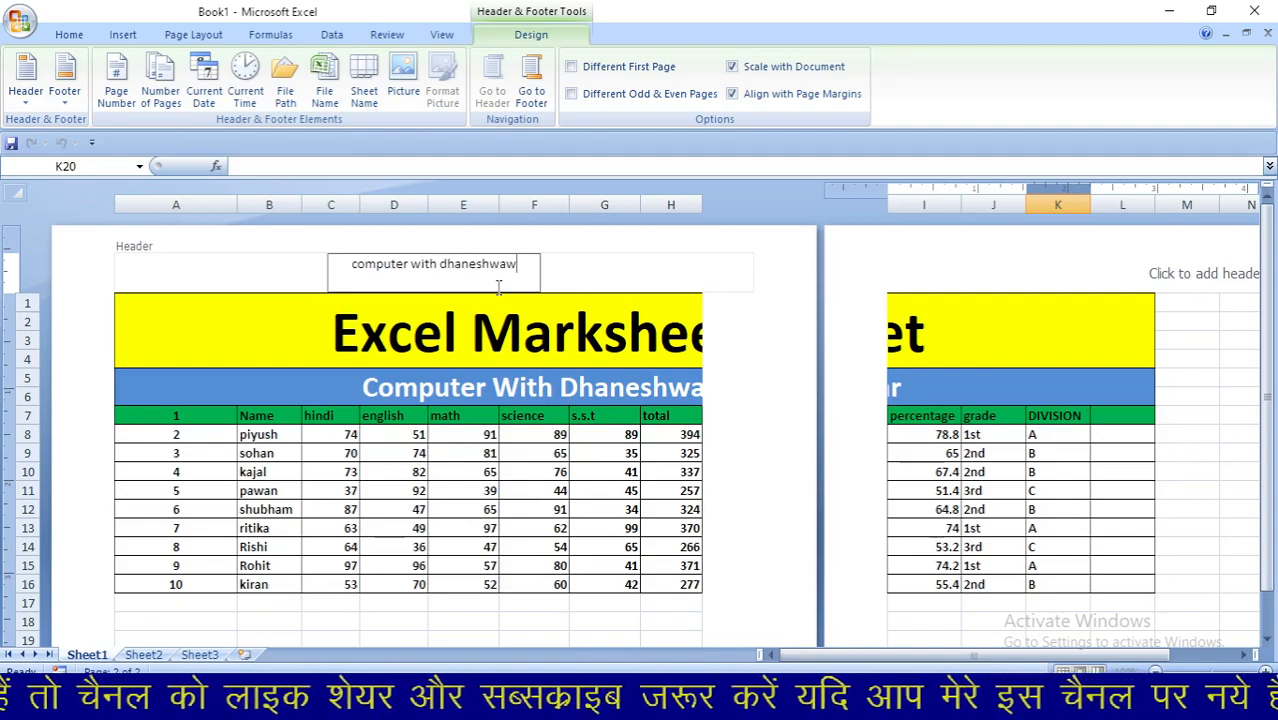
{"action": "key", "text": "BackSpace"}
{"action": "type", "text": "r"}
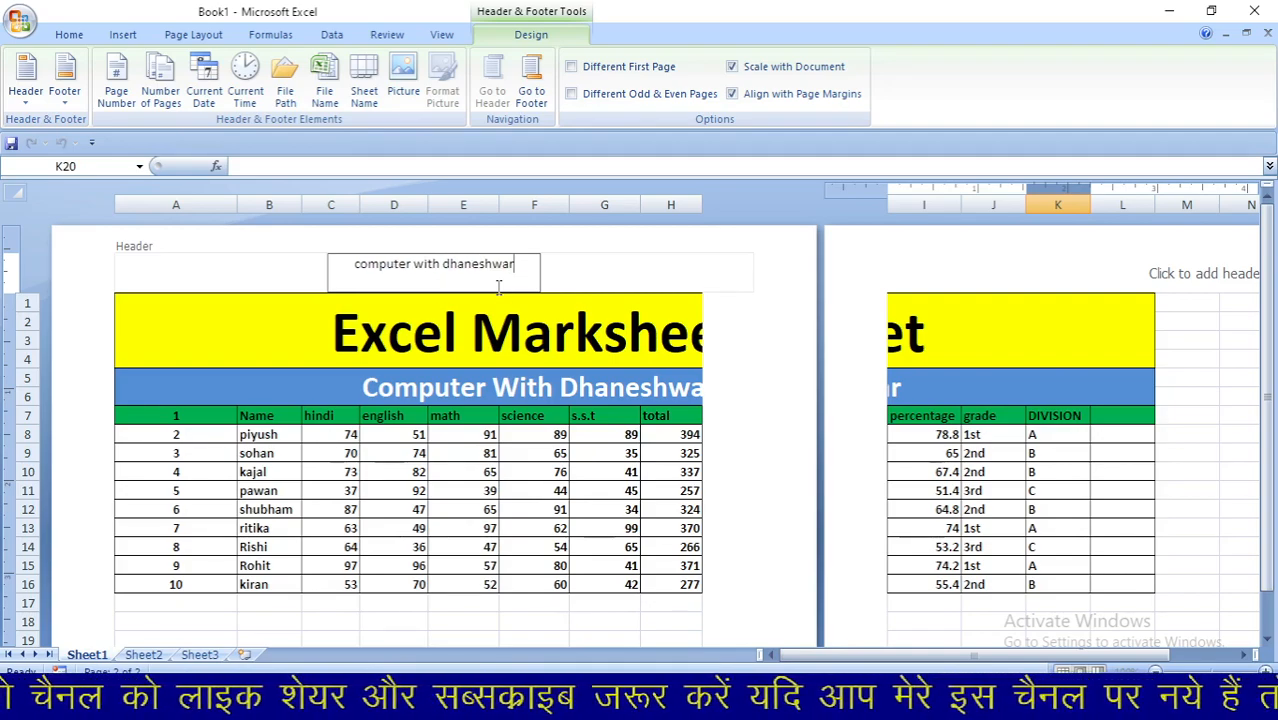
{"action": "left_click", "coordinate": [731, 391]}
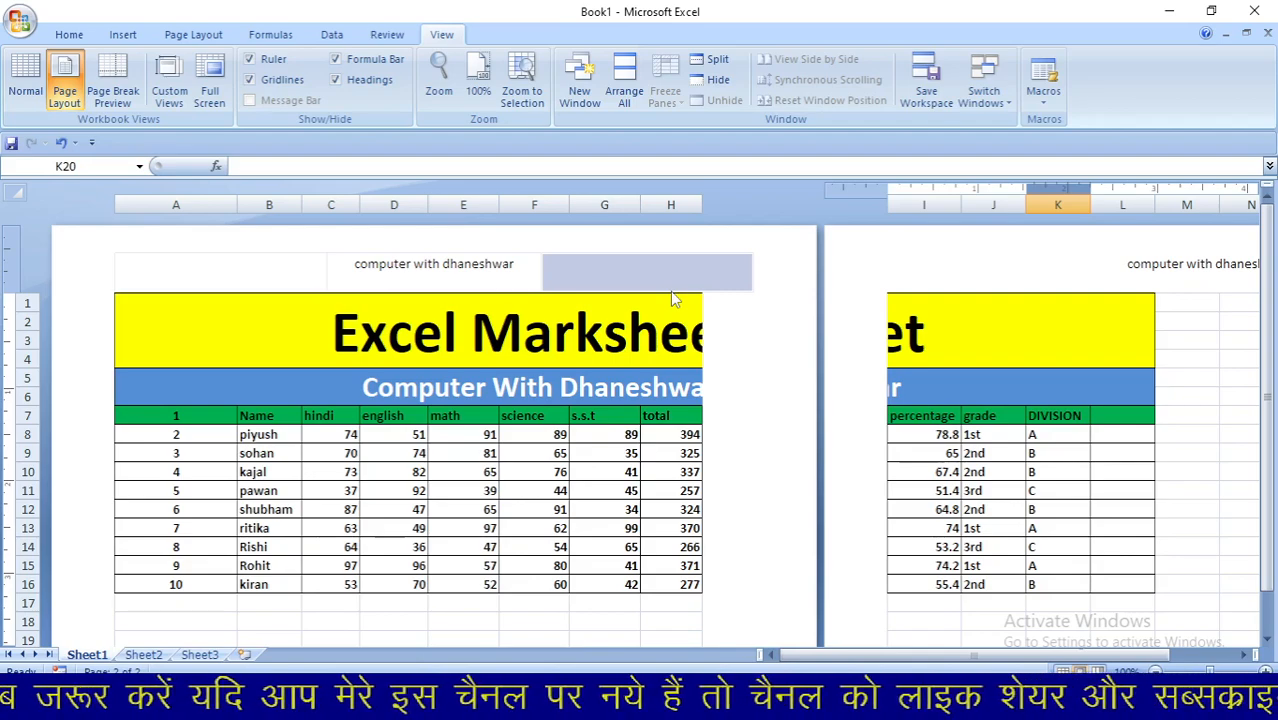
Step: Undo the last action and reopen Page Layout view to check the page header
{"action": "key", "text": "ctrl+z"}
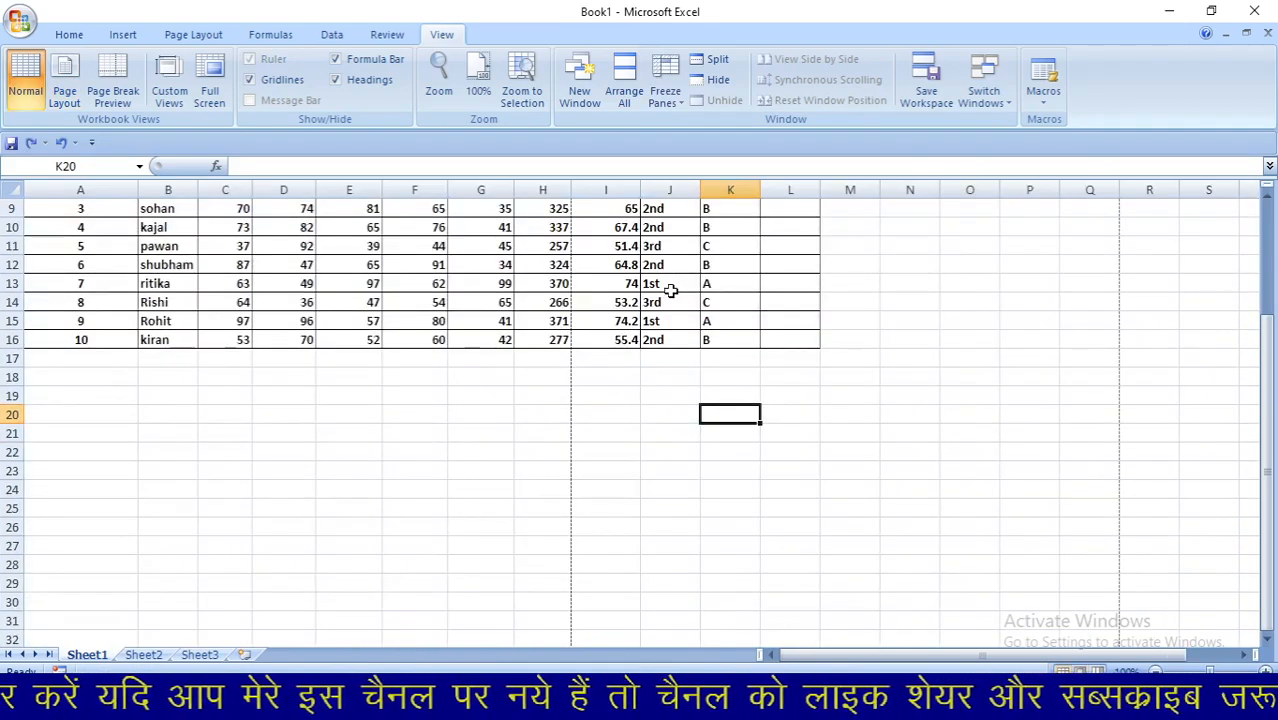
{"action": "scroll", "coordinate": [616, 445], "scroll_direction": "up", "scroll_amount": 3}
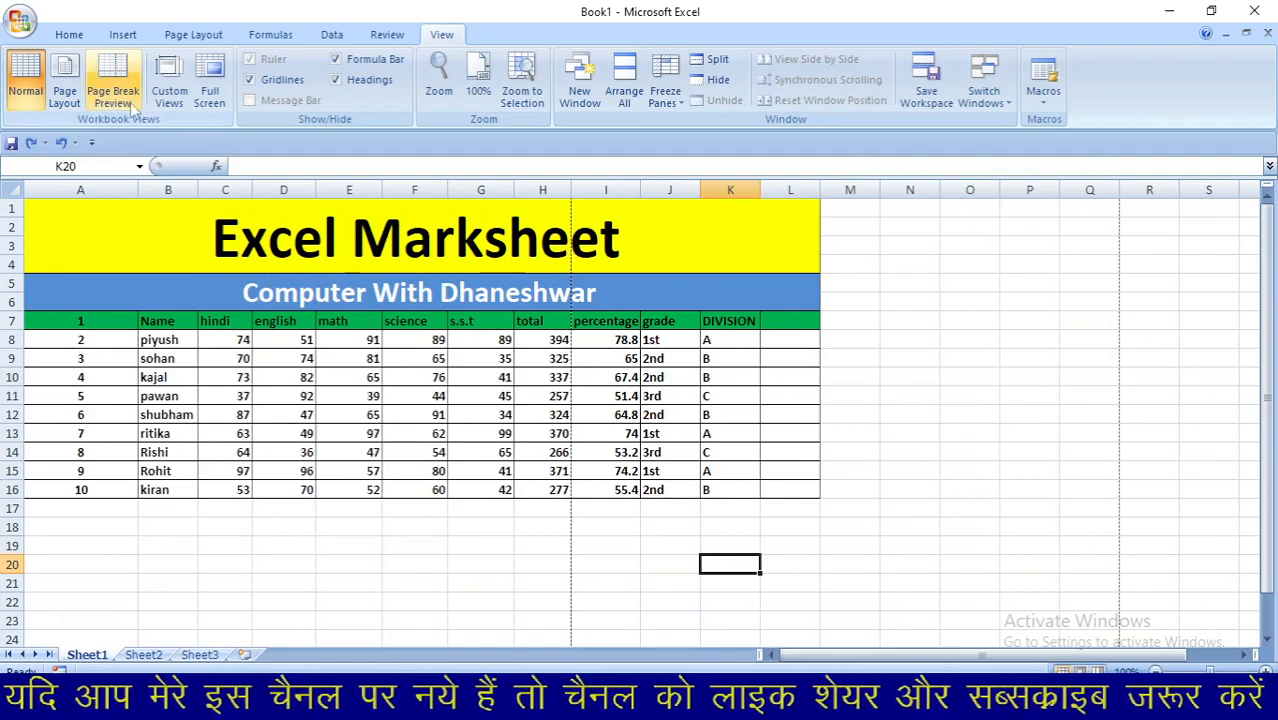
{"action": "left_click", "coordinate": [64, 92]}
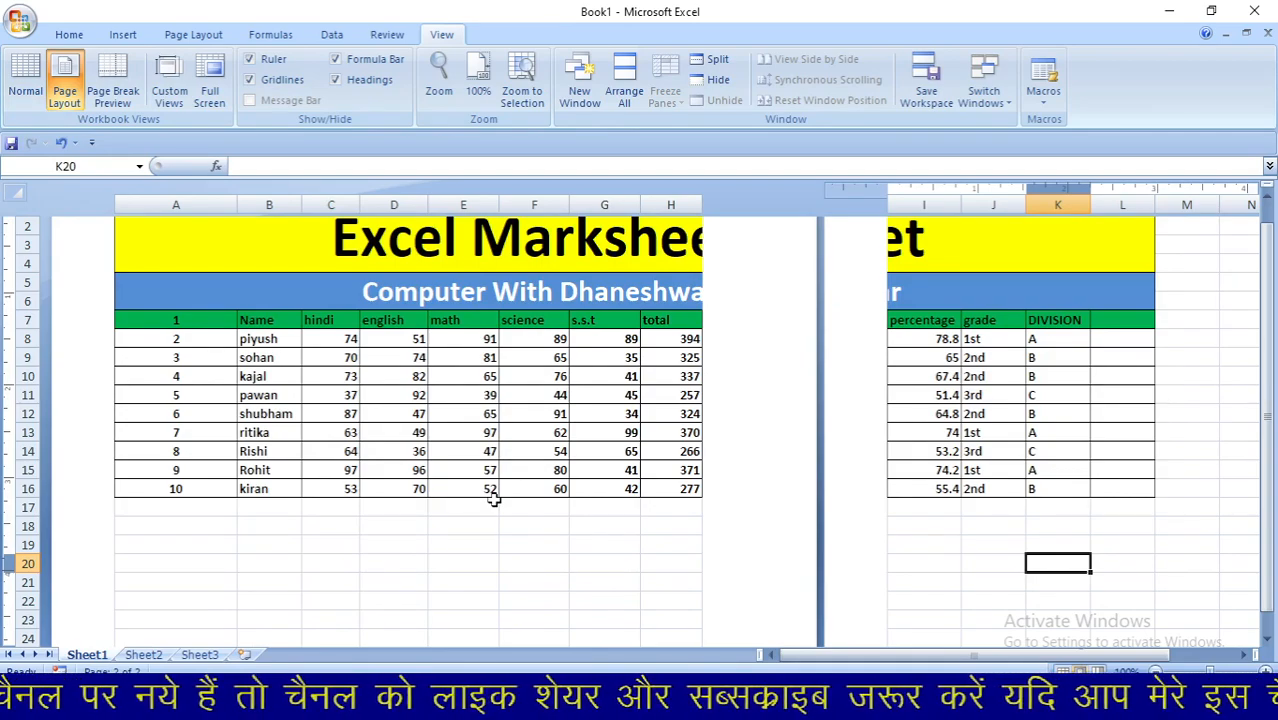
{"action": "scroll", "coordinate": [493, 500], "scroll_direction": "up", "scroll_amount": 2}
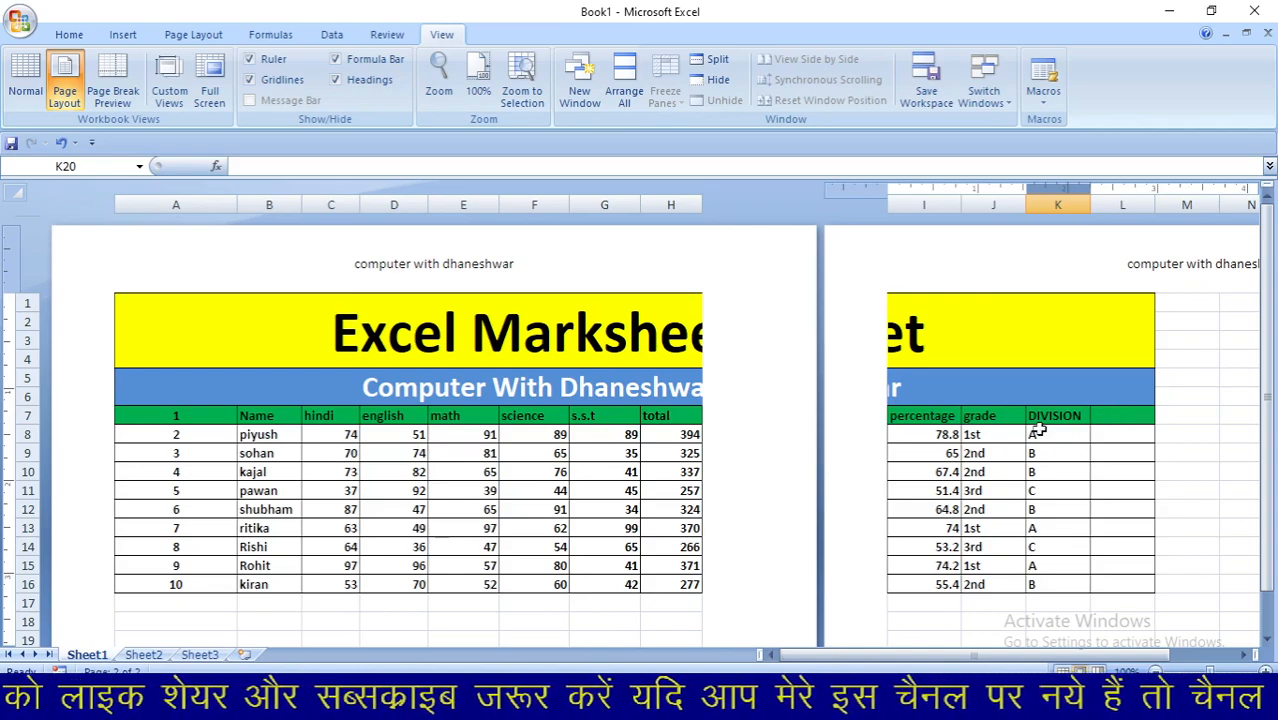
Step: Return the marksheet to Normal view and switch it to Page Break Preview at 100% zoom
{"action": "left_click", "coordinate": [27, 85]}
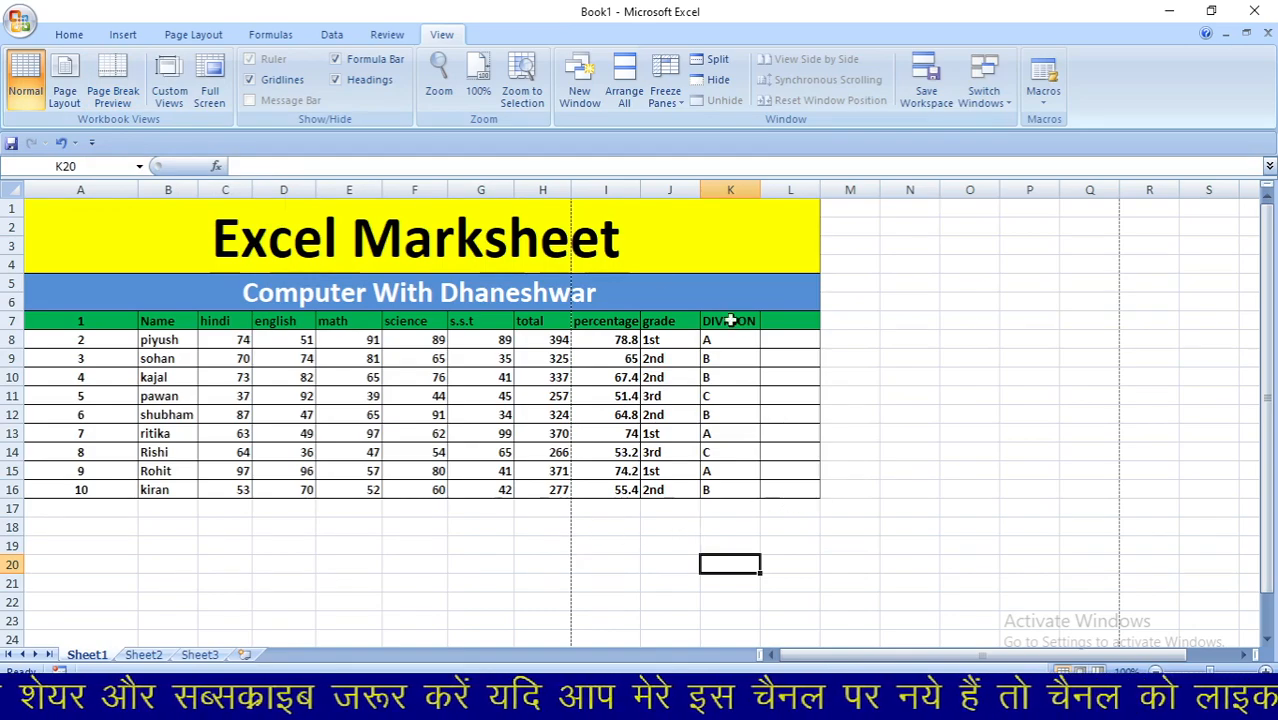
{"action": "left_click", "coordinate": [126, 88]}
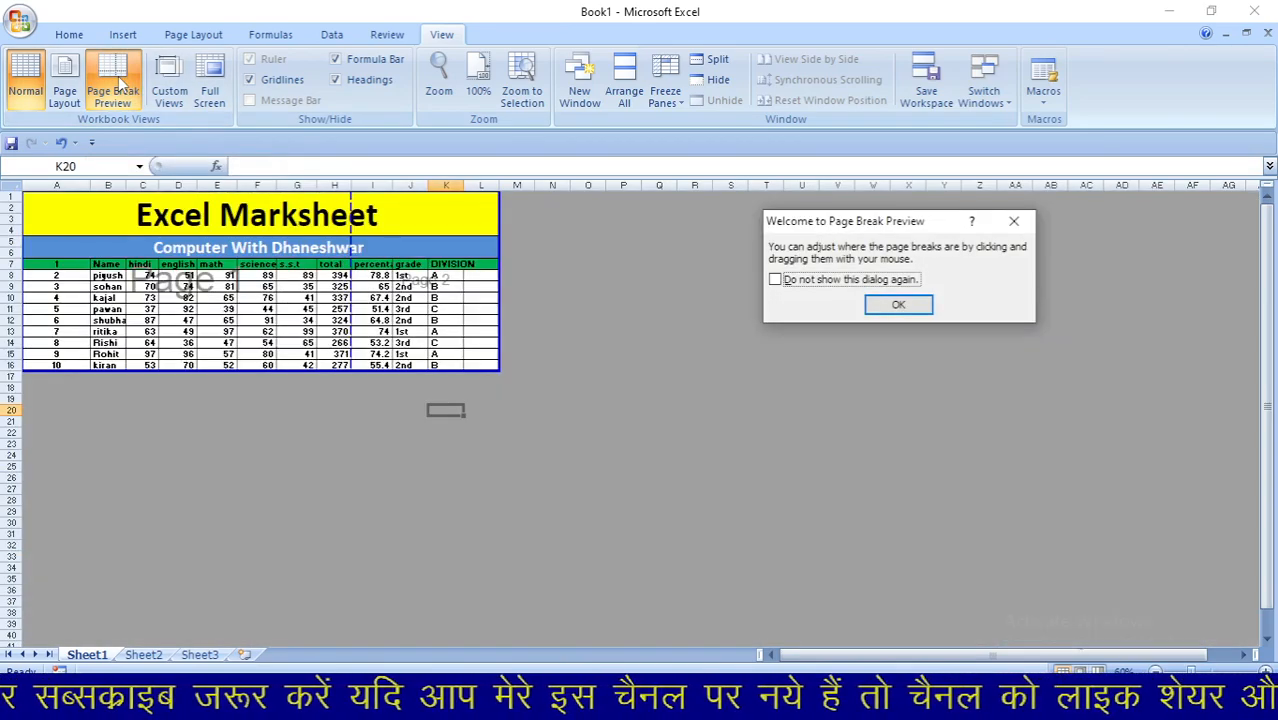
{"action": "left_click", "coordinate": [907, 302]}
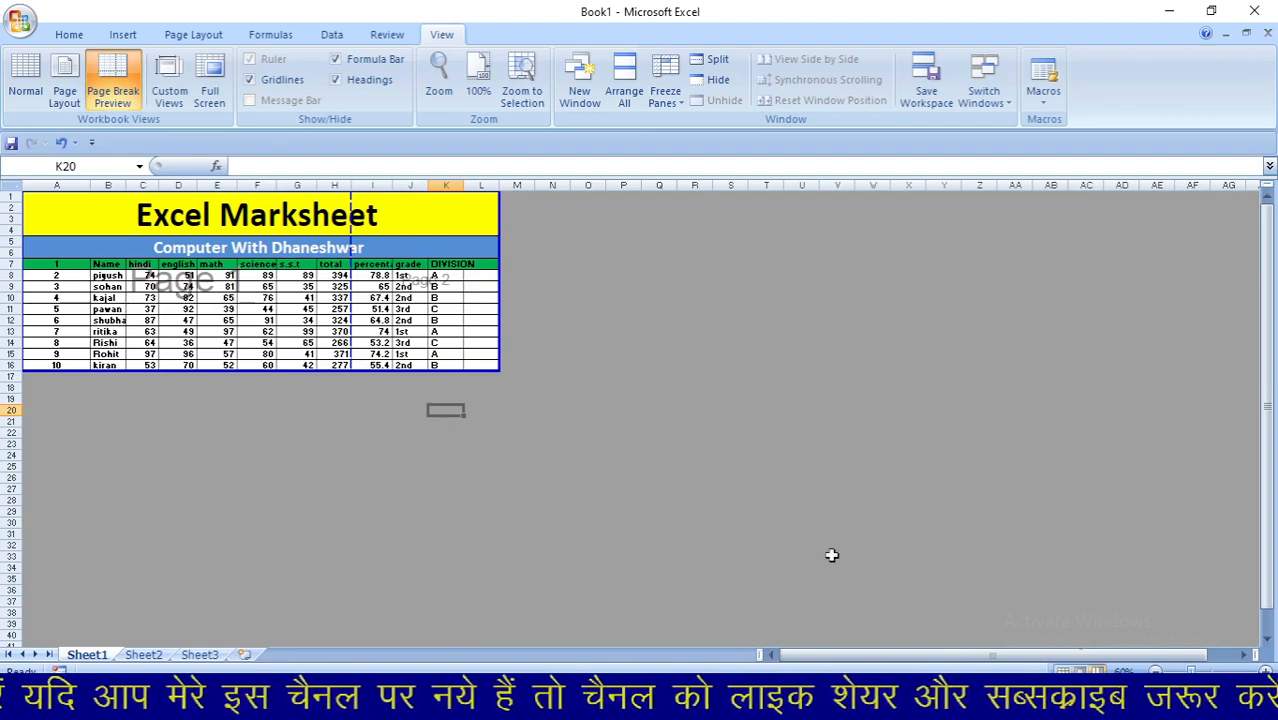
{"action": "left_click", "coordinate": [1265, 671]}
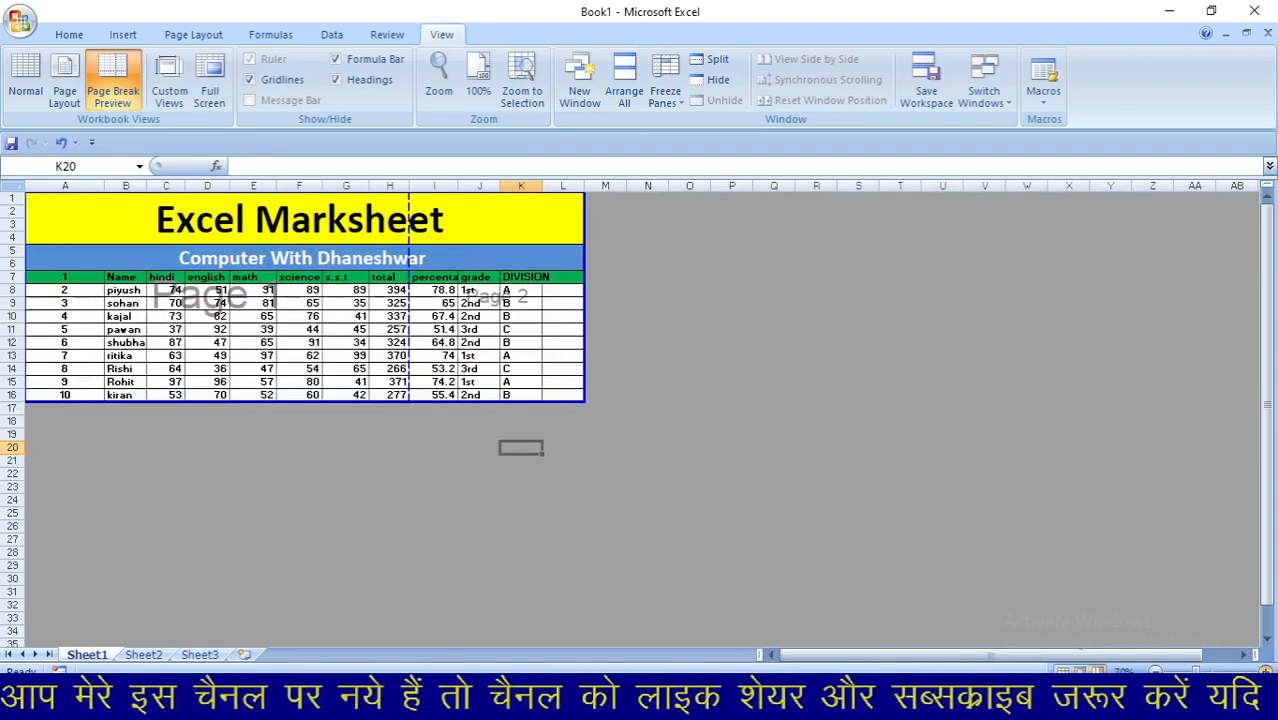
{"action": "left_click", "coordinate": [1265, 671]}
{"action": "left_click", "coordinate": [1265, 671]}
{"action": "left_click", "coordinate": [1265, 671]}
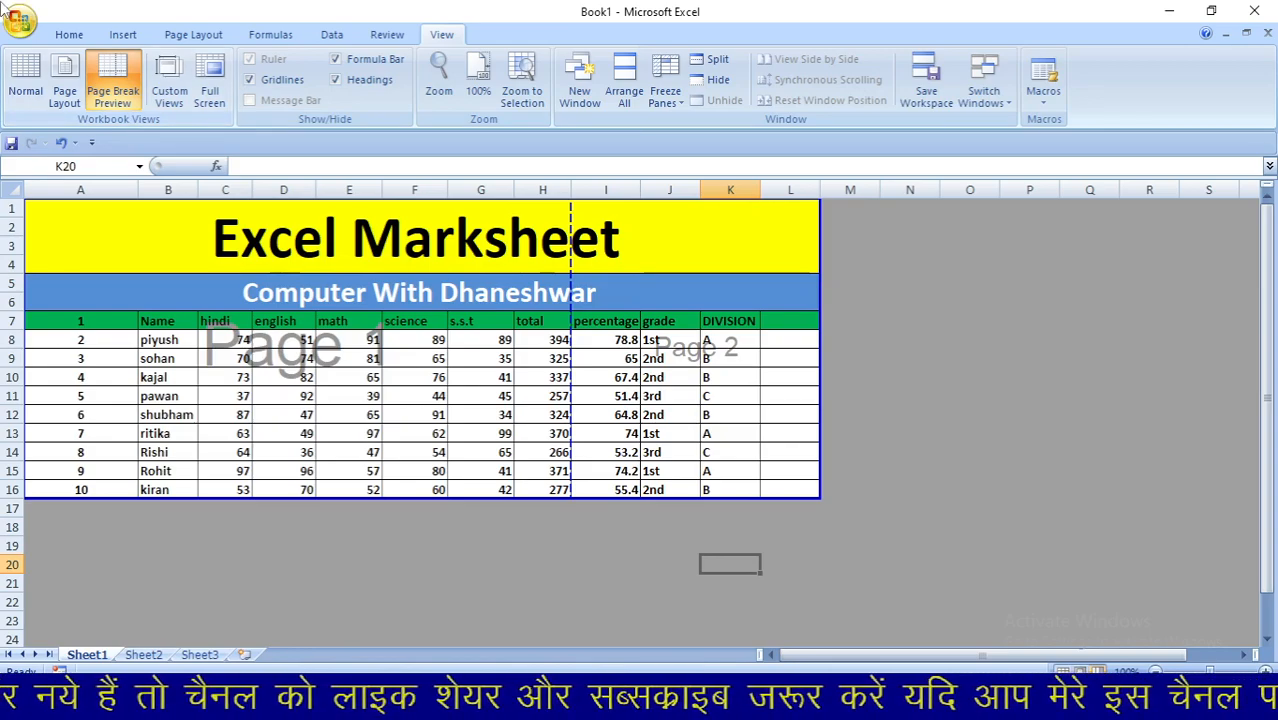
Step: Return to Normal view, select C7:E16 on the marksheet, and save a custom view named 11
{"action": "left_click", "coordinate": [26, 80]}
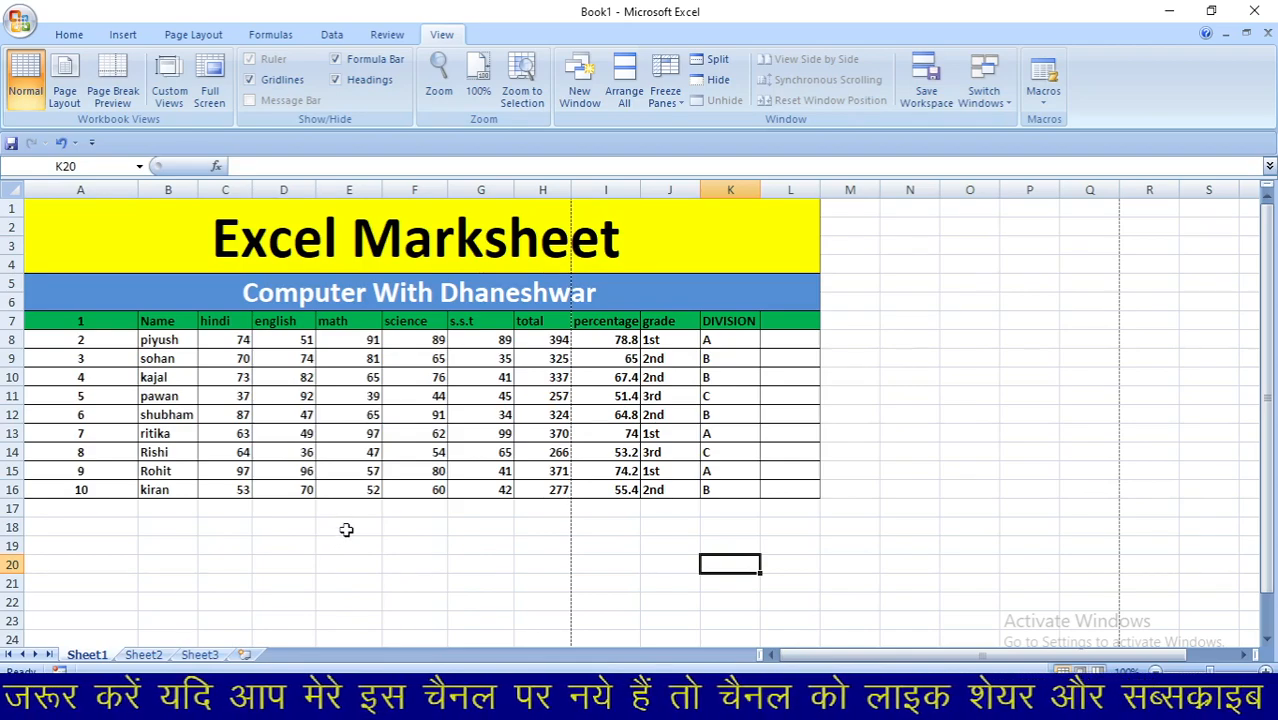
{"action": "left_click_drag", "start_coordinate": [228, 321], "coordinate": [318, 490]}
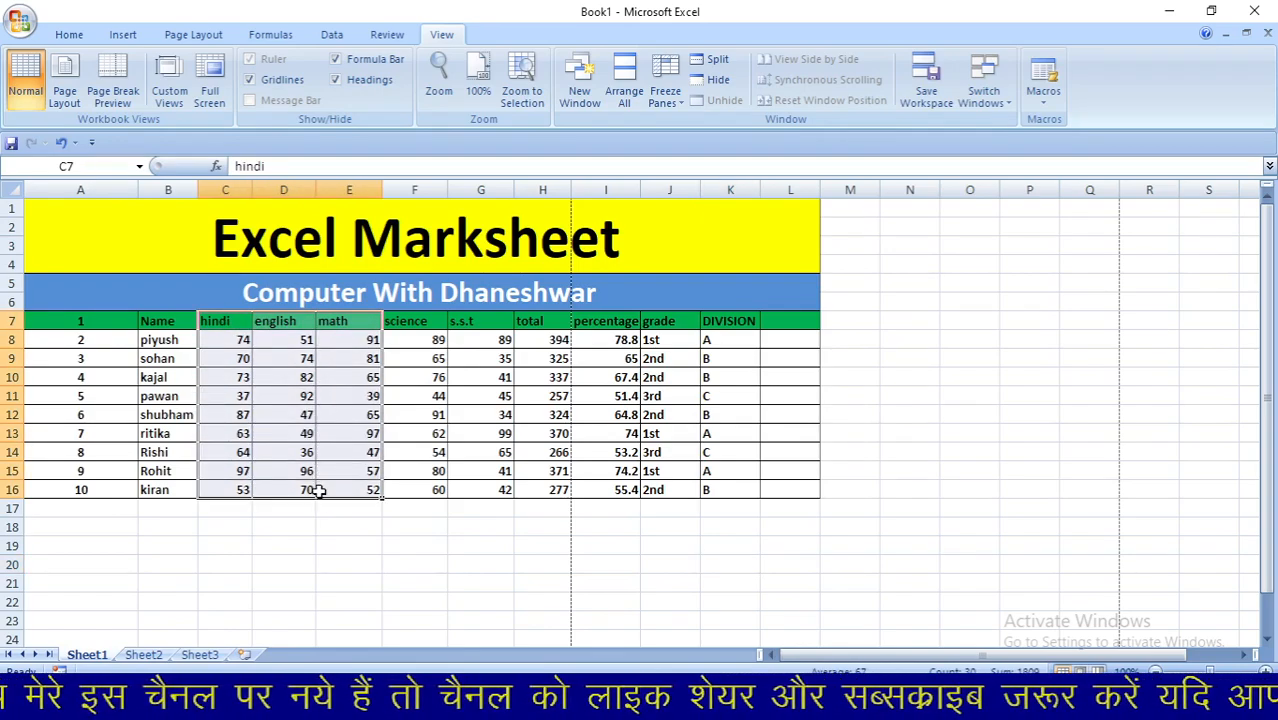
{"action": "left_click", "coordinate": [170, 90]}
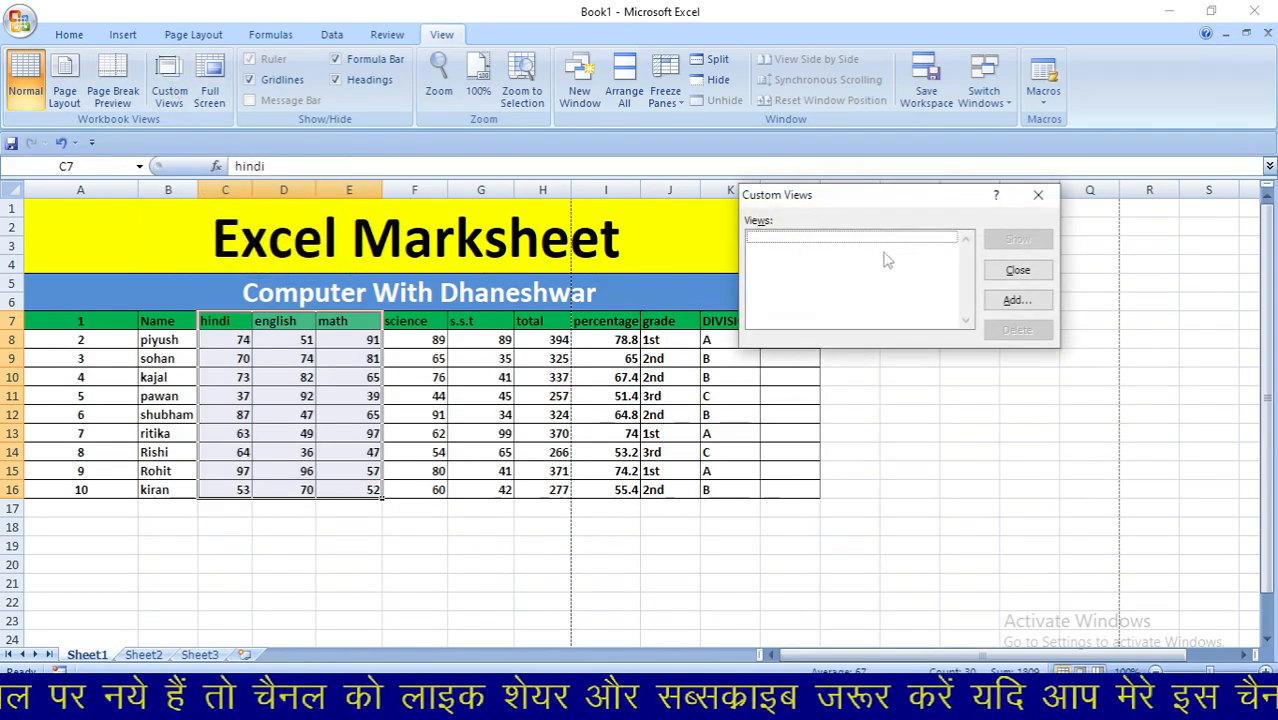
{"action": "left_click", "coordinate": [1018, 300]}
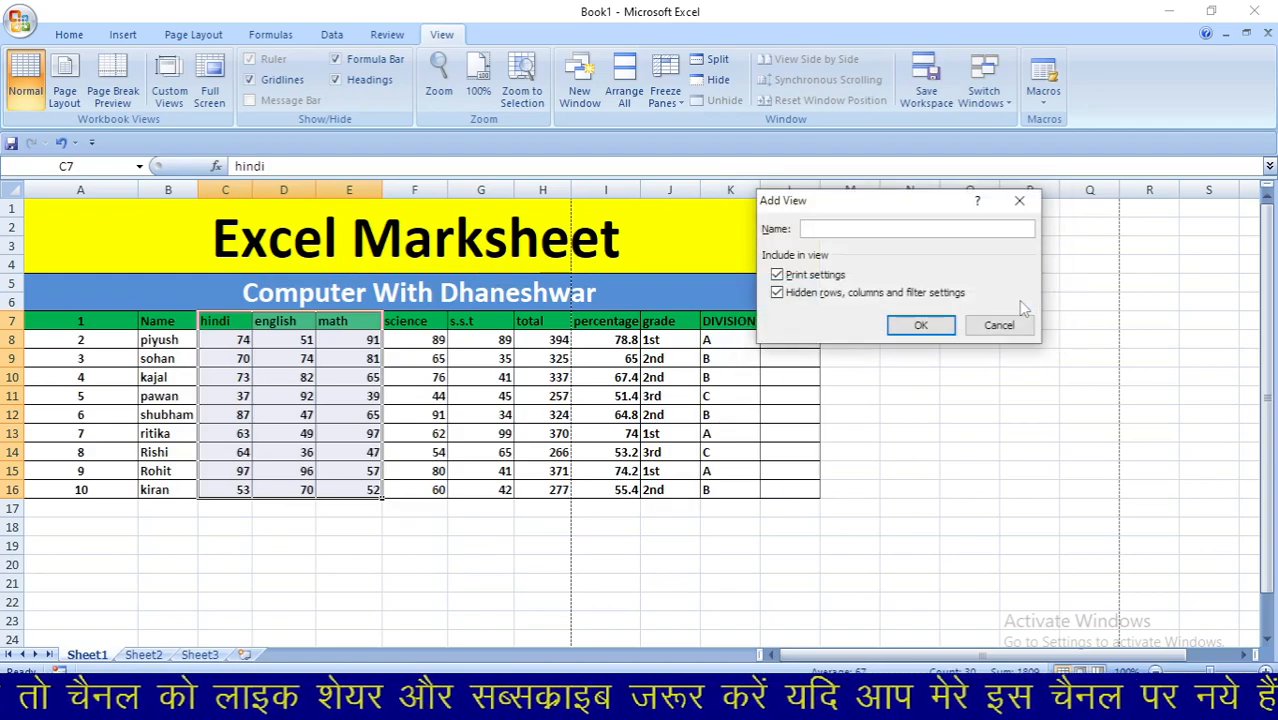
{"action": "left_click", "coordinate": [923, 327]}
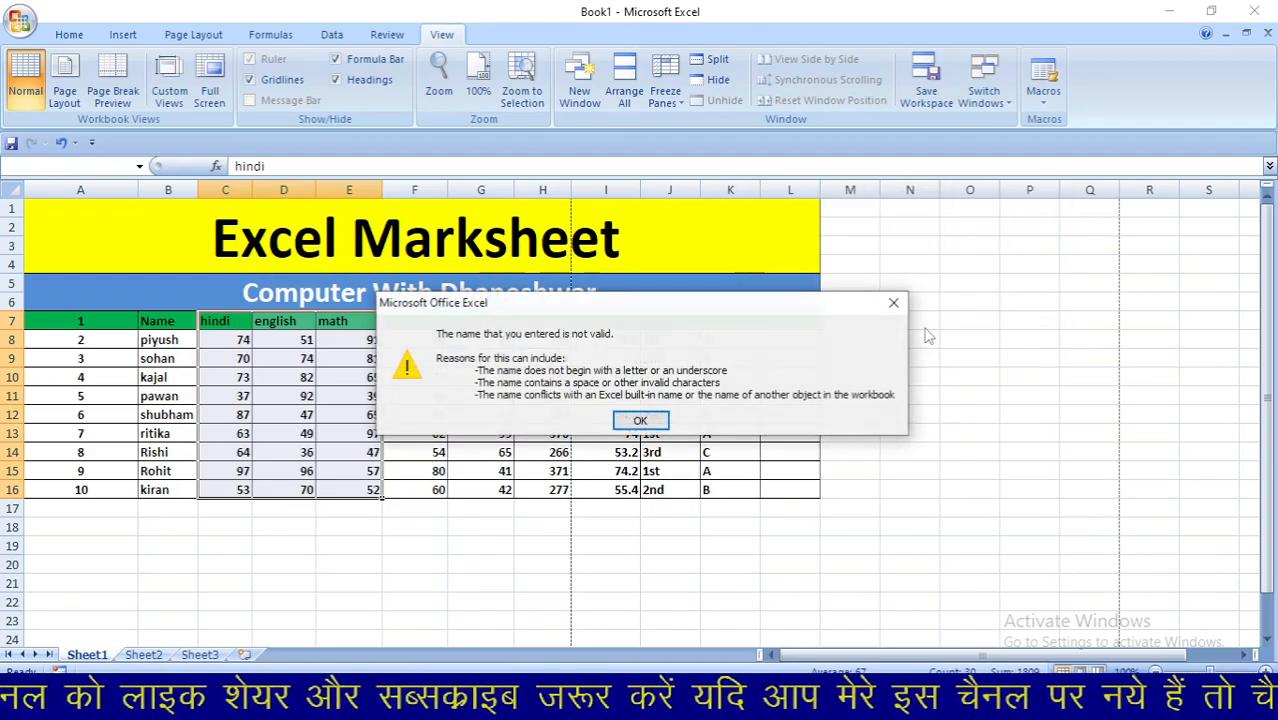
{"action": "left_click", "coordinate": [632, 424]}
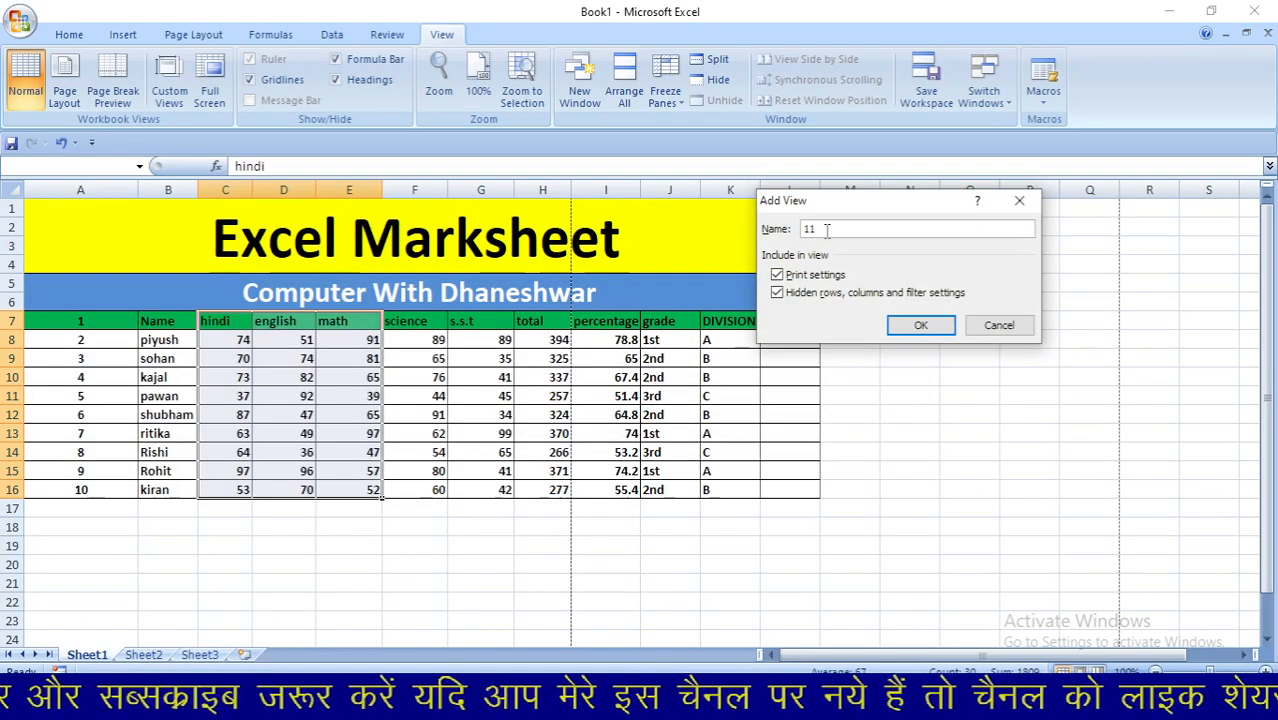
{"action": "type", "text": "11"}
{"action": "key", "text": "Return"}
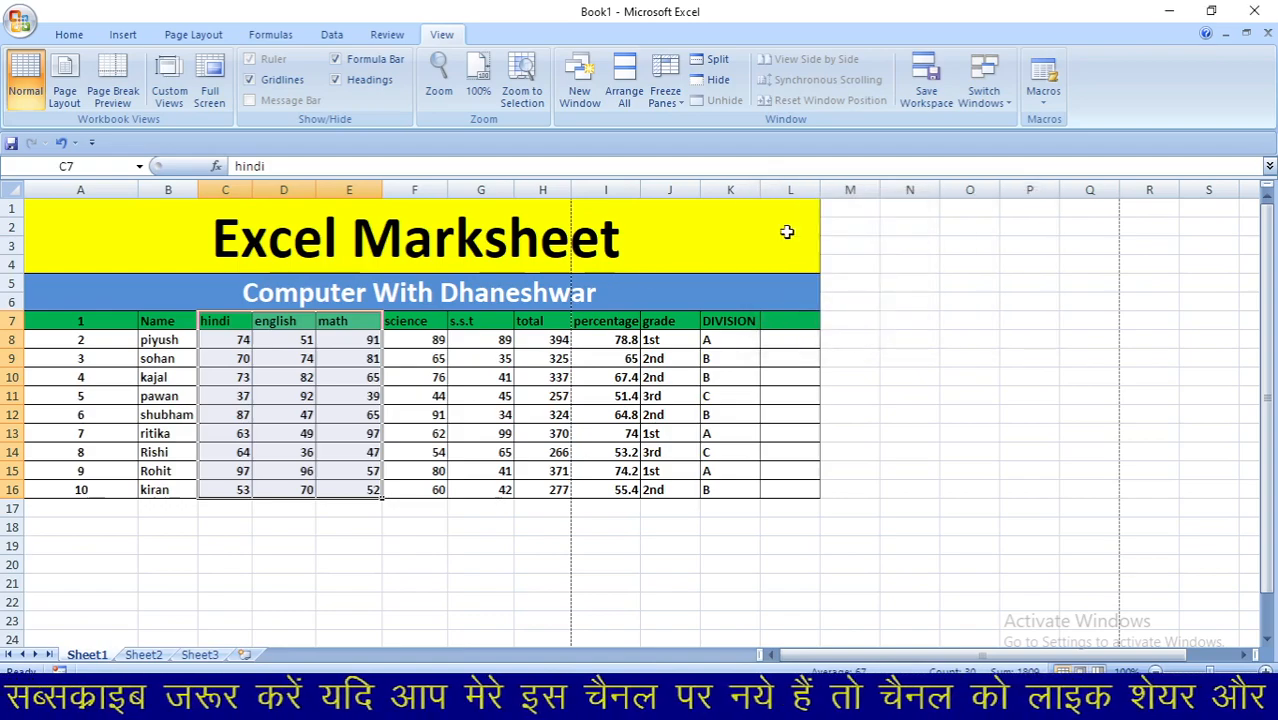
Step: On Sheet2, select the science to total columns (H3:J12) and save a custom view named 22
{"action": "left_click", "coordinate": [143, 655]}
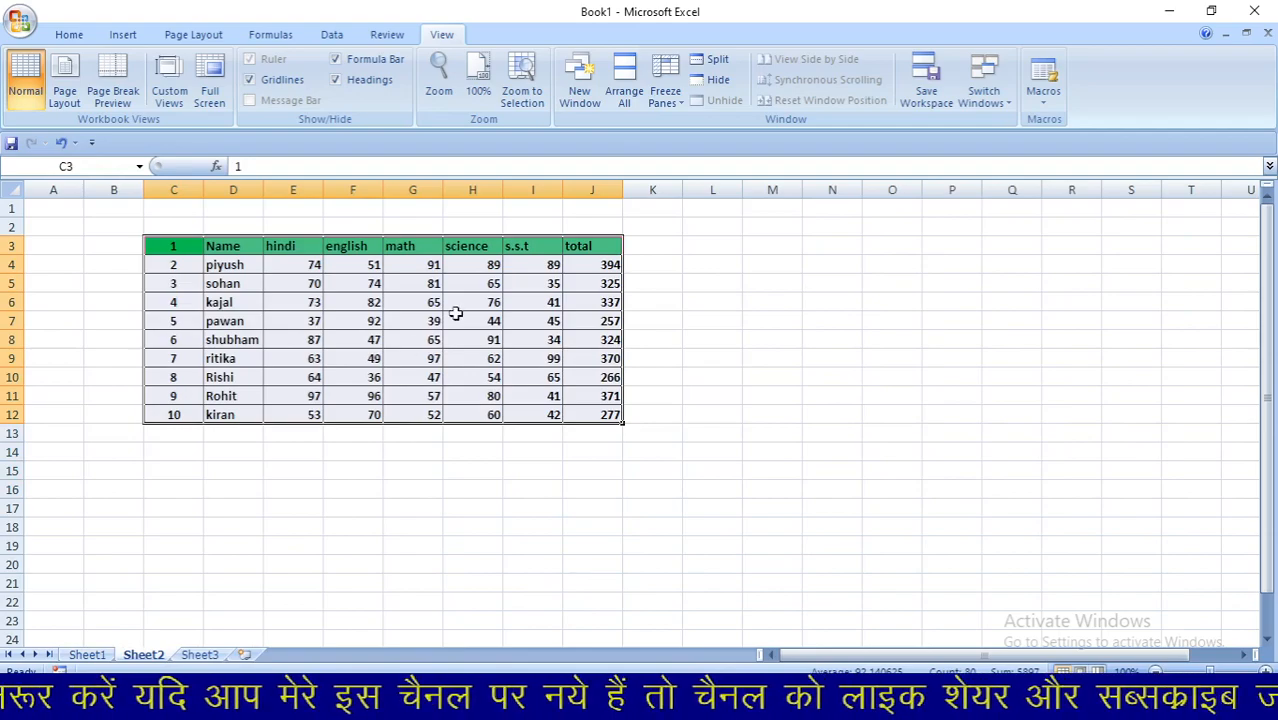
{"action": "left_click_drag", "start_coordinate": [479, 246], "coordinate": [581, 414]}
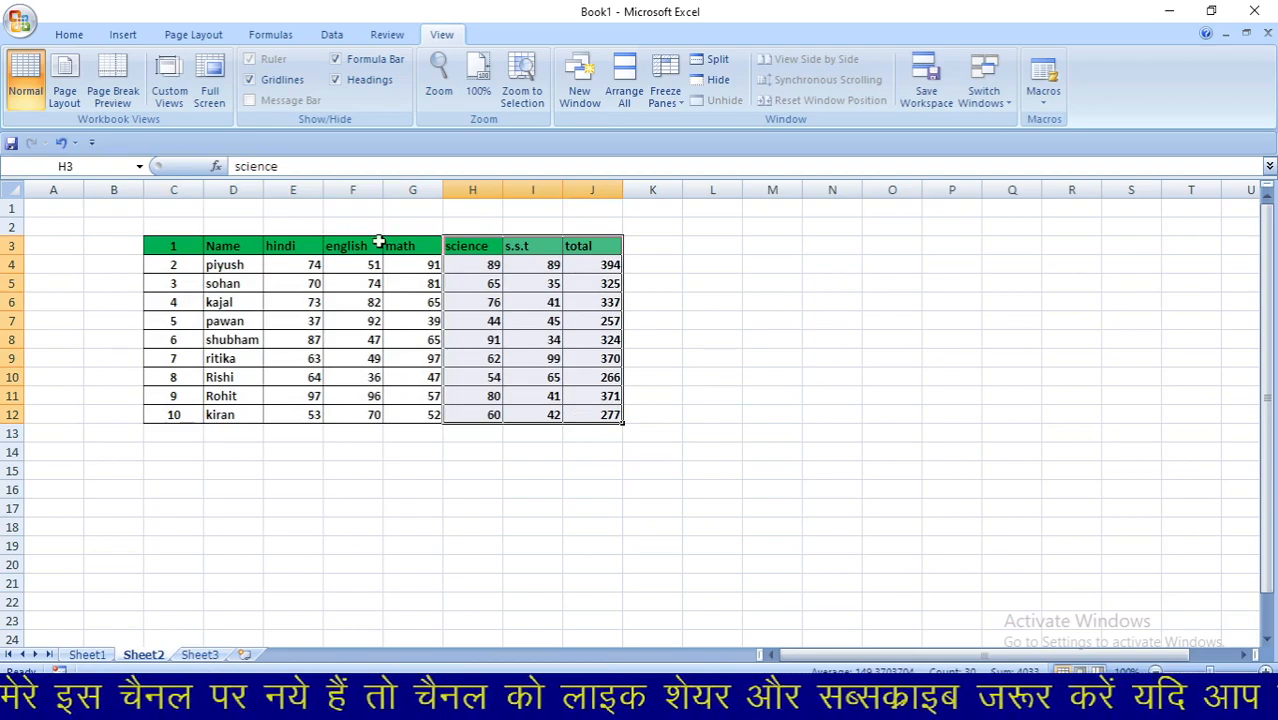
{"action": "left_click", "coordinate": [170, 88]}
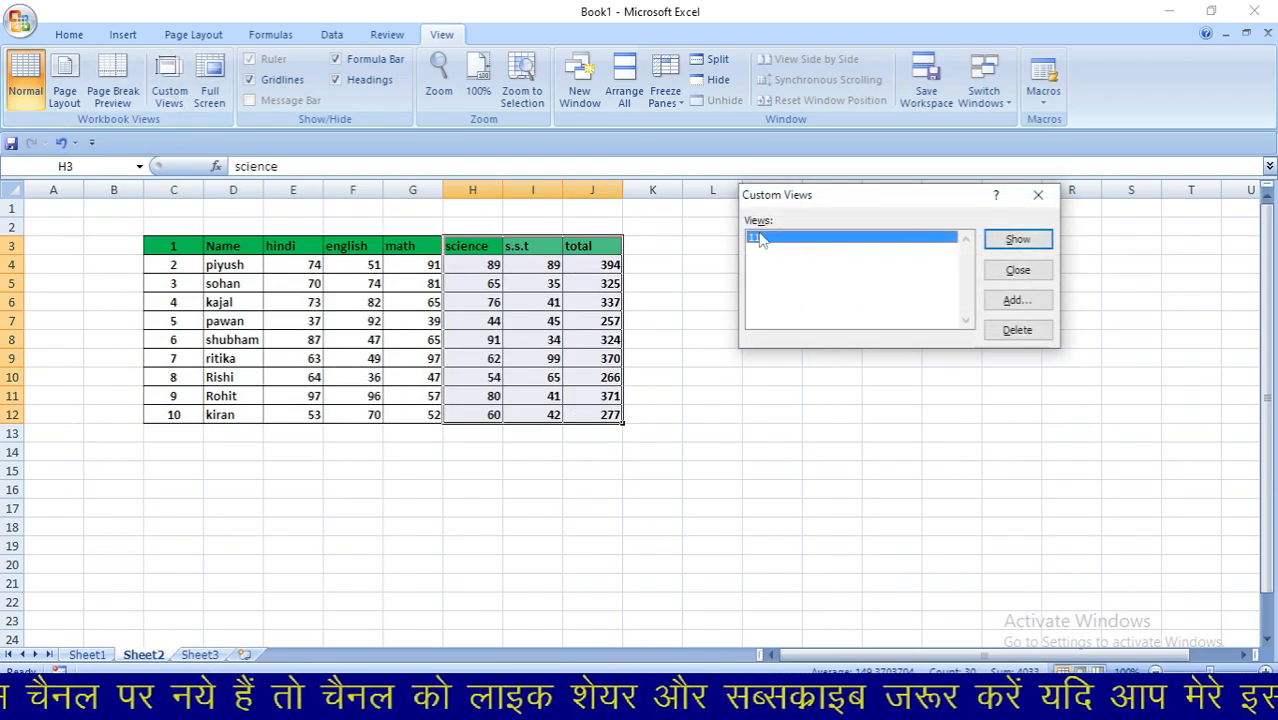
{"action": "left_click", "coordinate": [1013, 303]}
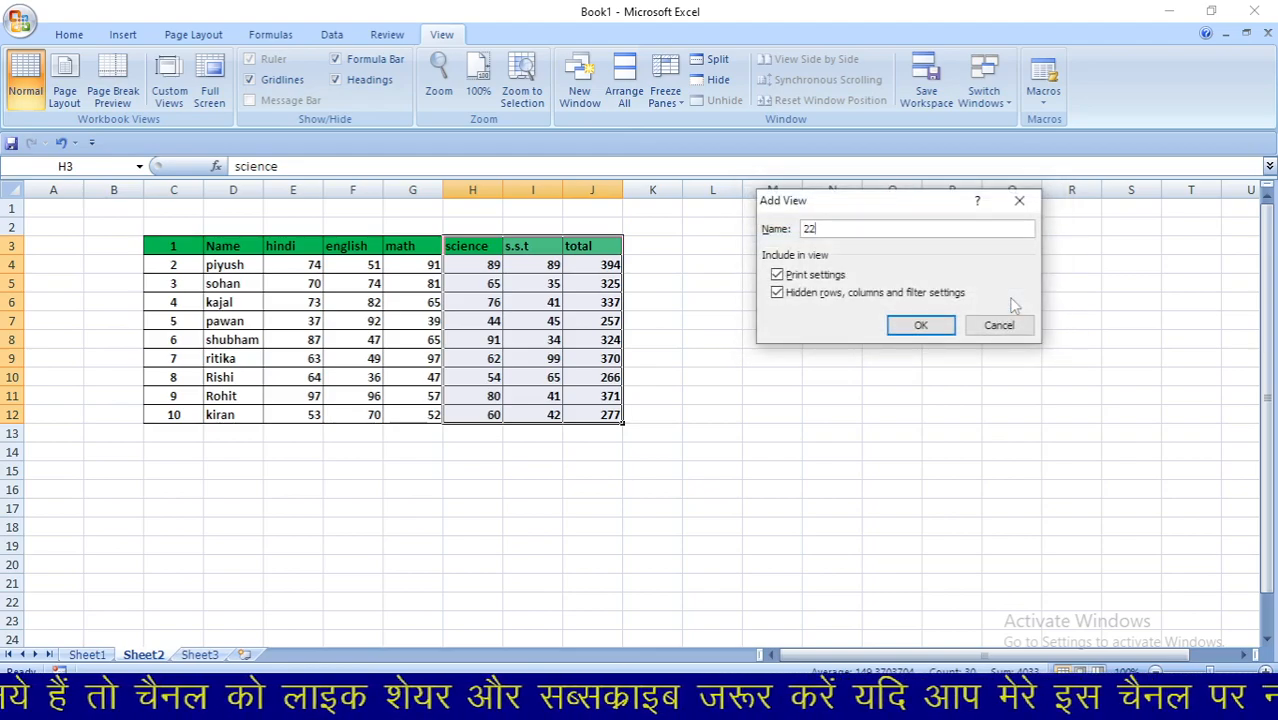
{"action": "left_click", "coordinate": [920, 324]}
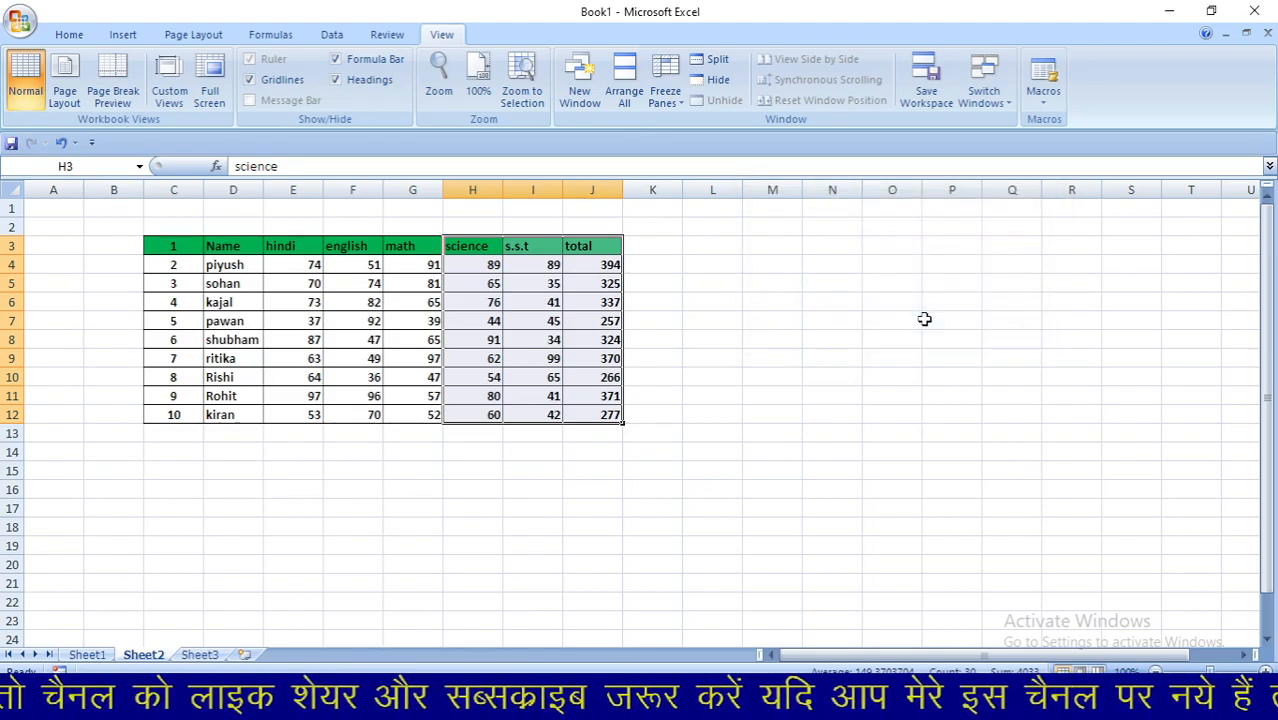
Step: Return to Sheet1, clear the range selection by selecting cell F17, and show the custom view 22
{"action": "left_click", "coordinate": [99, 654]}
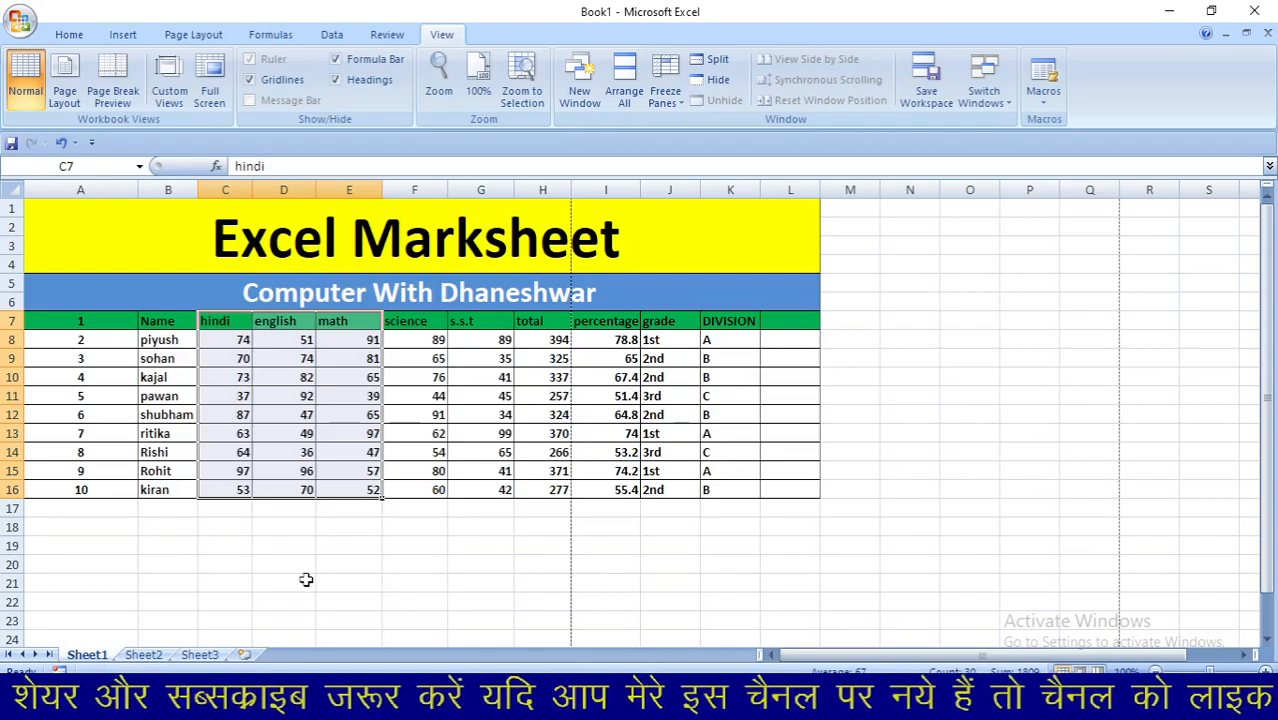
{"action": "left_click", "coordinate": [418, 504]}
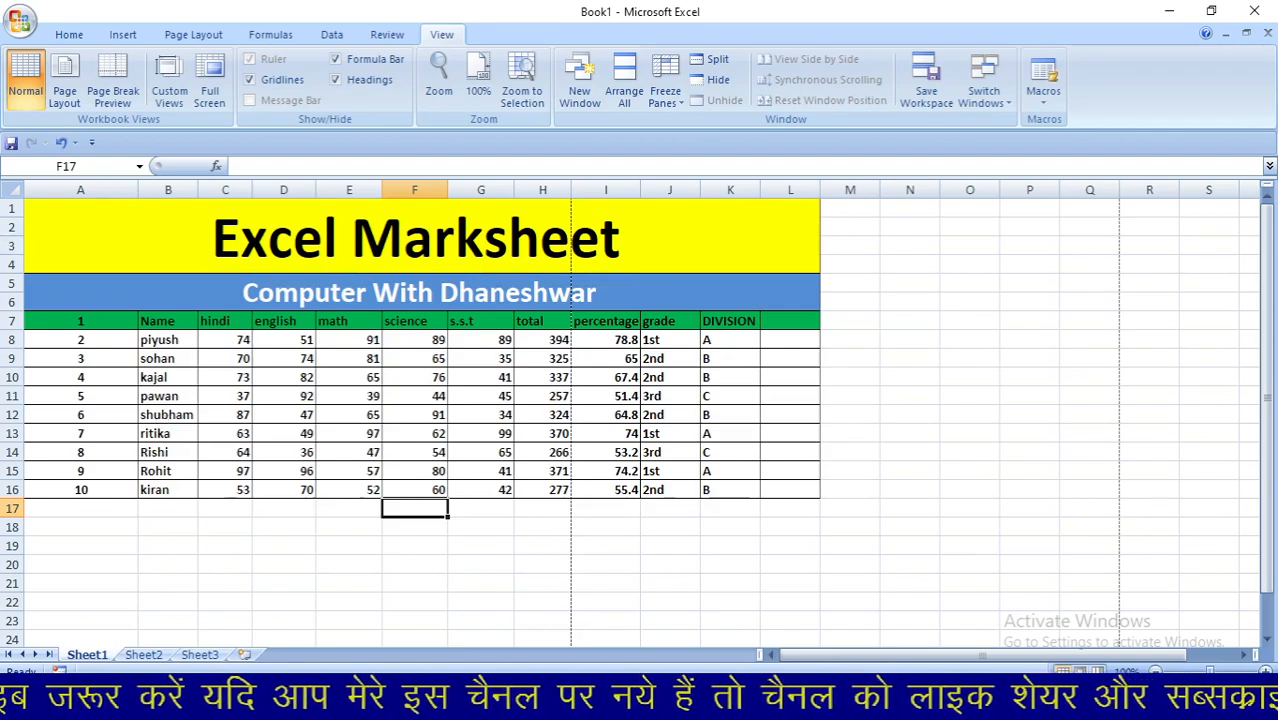
{"action": "left_click", "coordinate": [170, 92]}
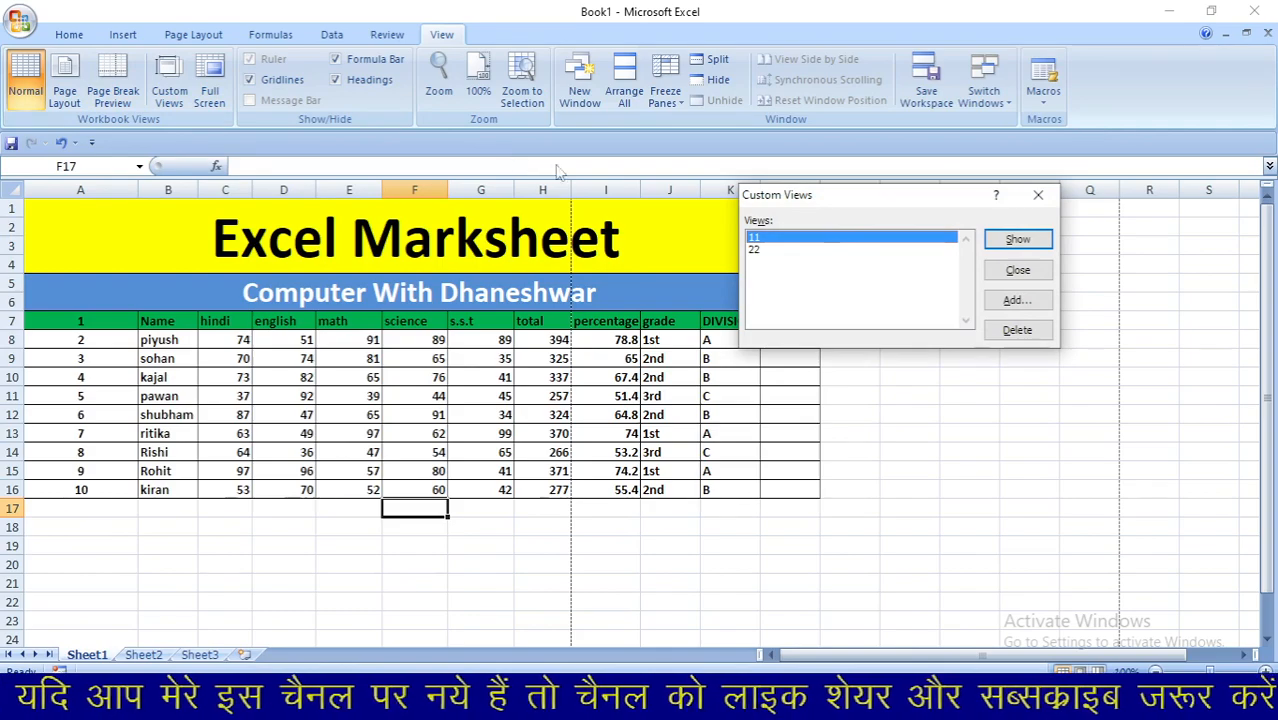
{"action": "left_click", "coordinate": [765, 250]}
{"action": "left_click", "coordinate": [1017, 240]}
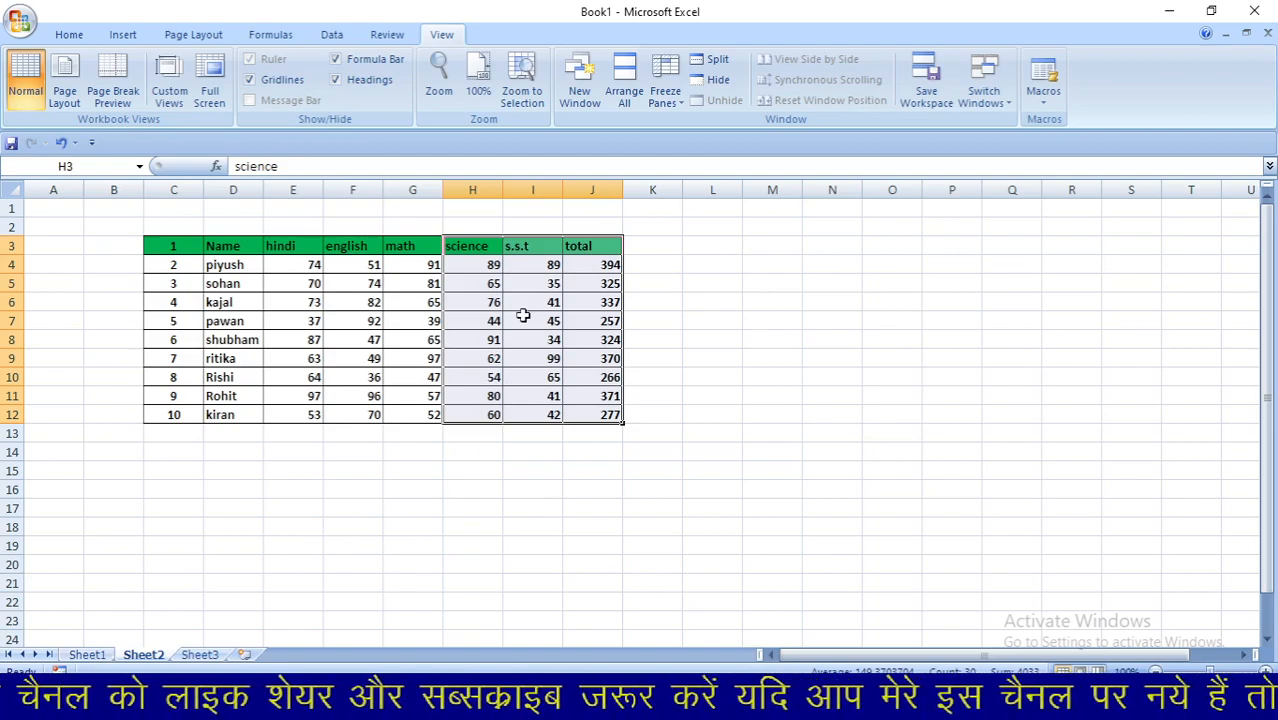
Step: Go back to Sheet1, select cell D20, and show the custom view 22 once more
{"action": "left_click", "coordinate": [86, 655]}
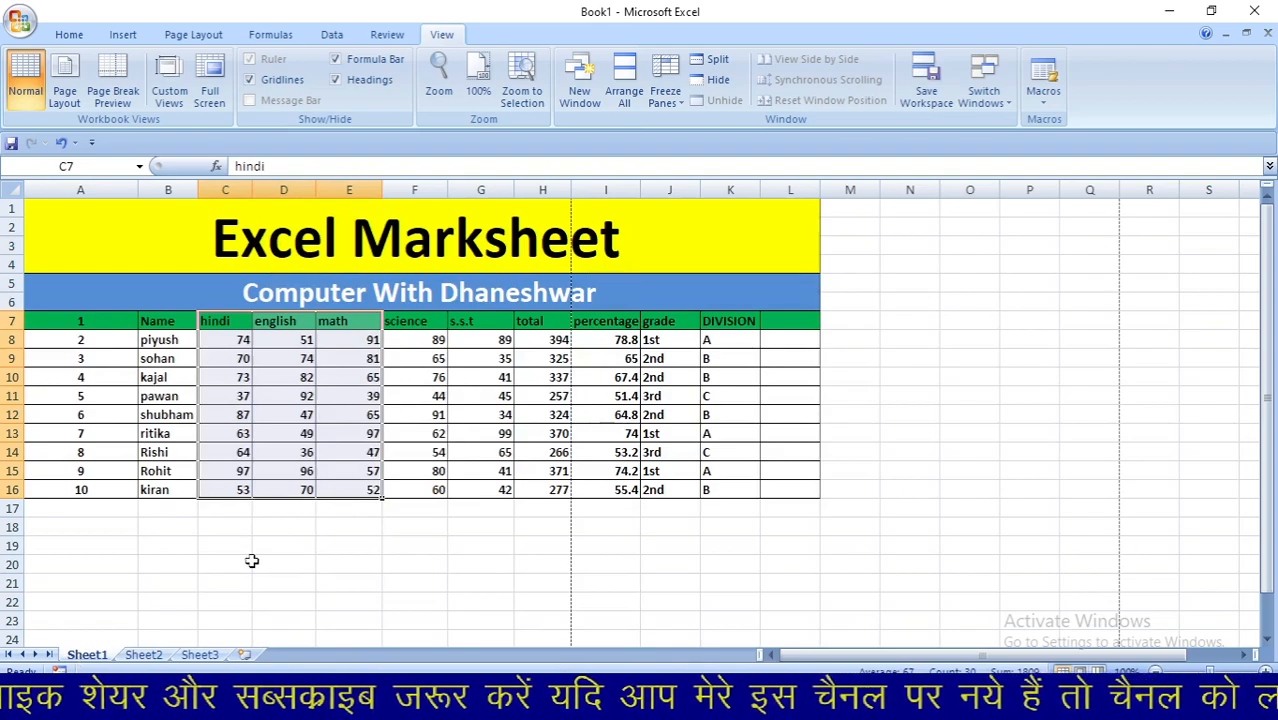
{"action": "left_click", "coordinate": [256, 562]}
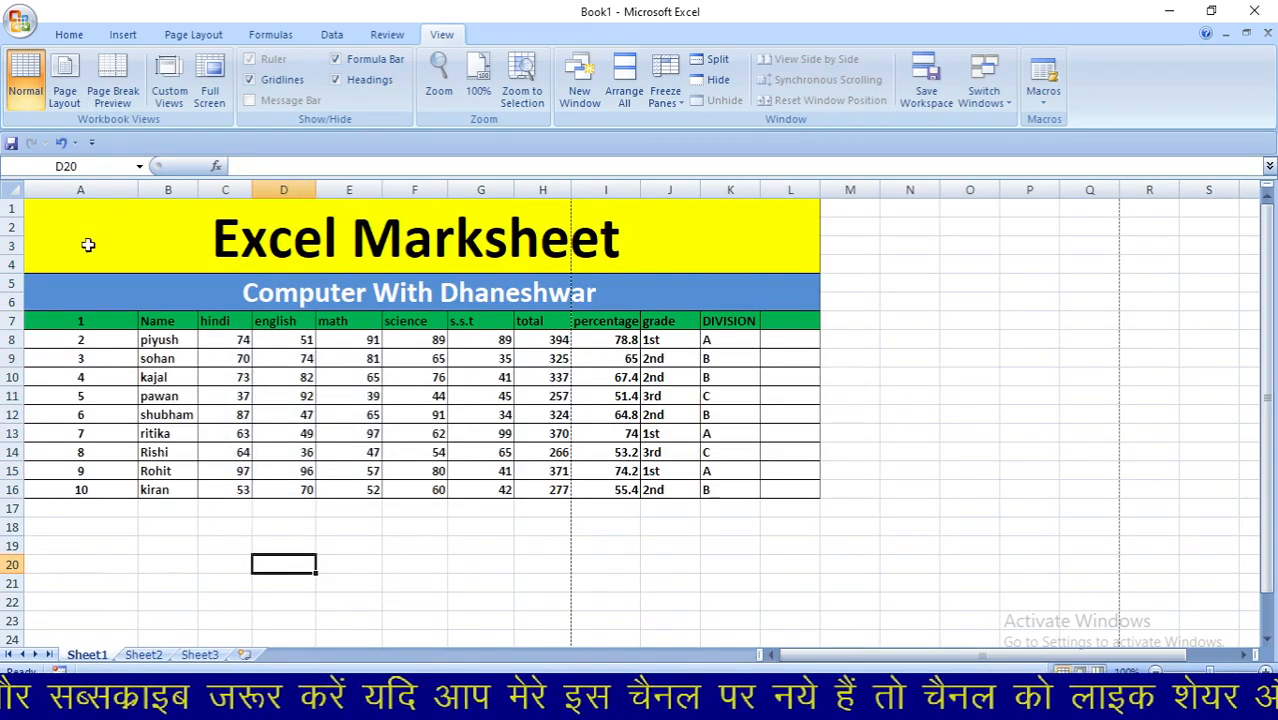
{"action": "left_click", "coordinate": [172, 92]}
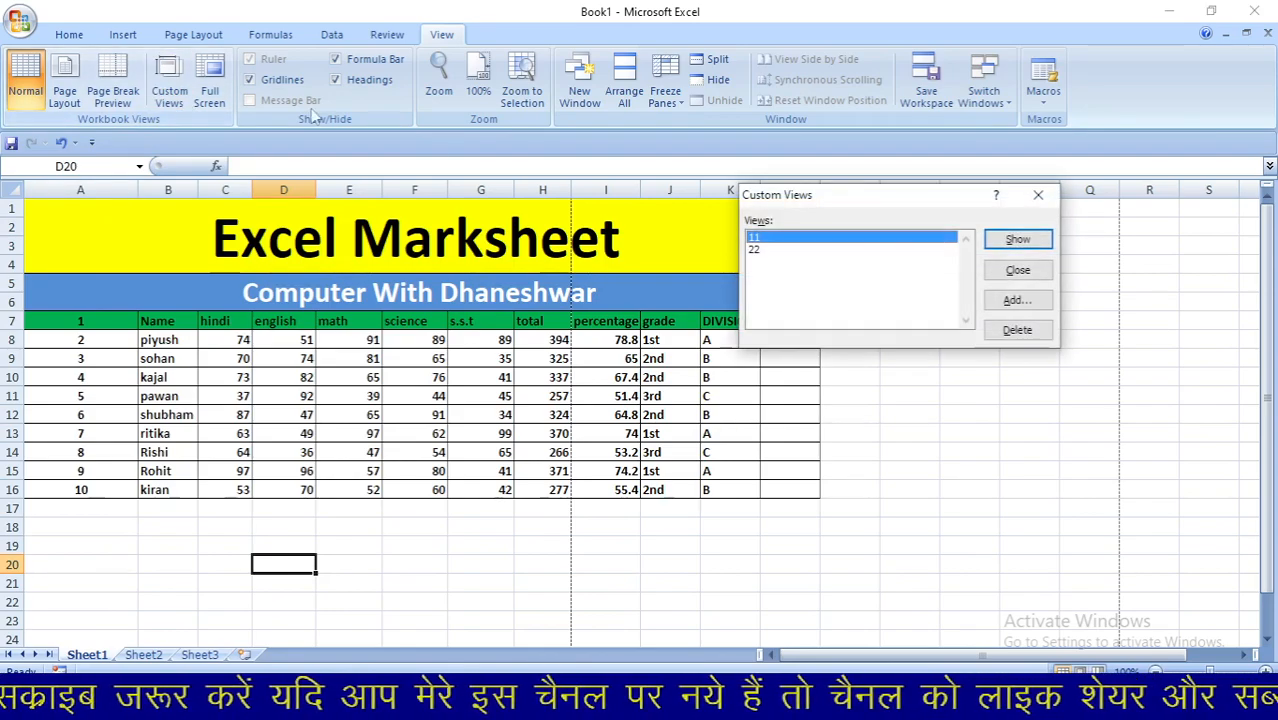
{"action": "left_click", "coordinate": [870, 250]}
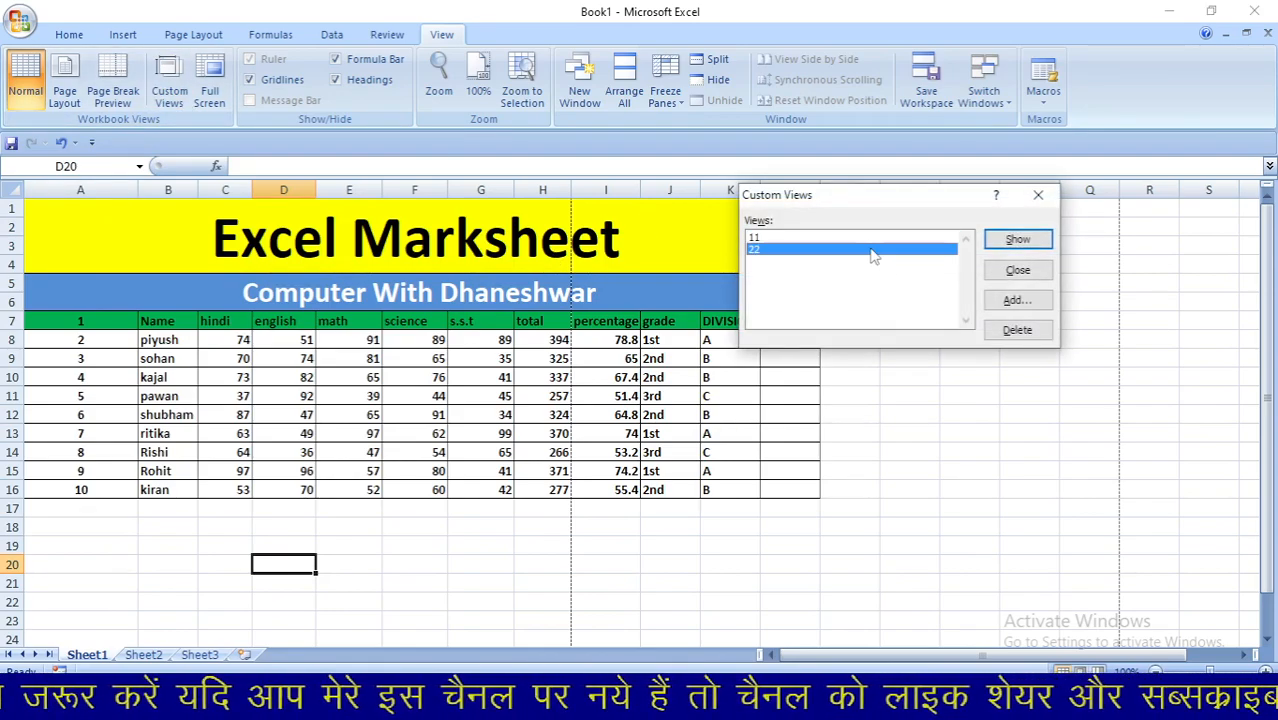
{"action": "left_click", "coordinate": [1019, 247]}
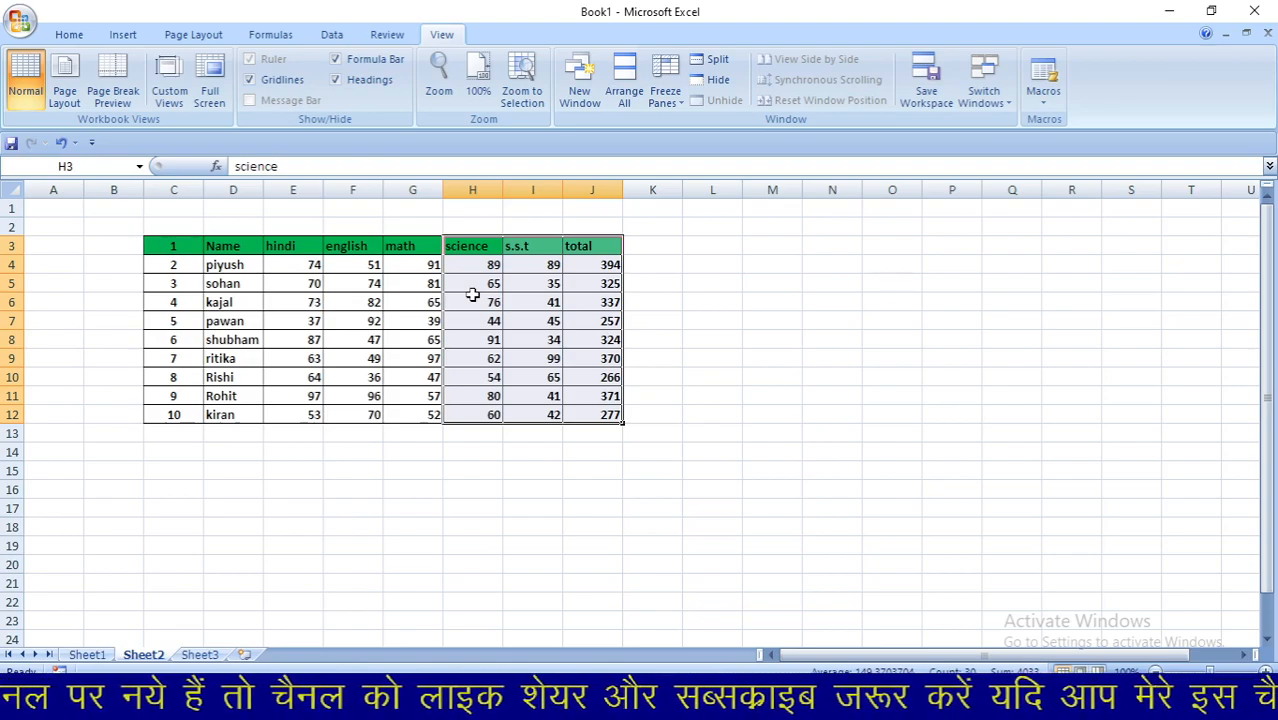
Step: Leave the Sheet2 table, go back to the marksheet on Sheet1, and set it to Normal view
{"action": "left_click", "coordinate": [300, 527]}
{"action": "key", "text": "ctrl+Page_Up"}
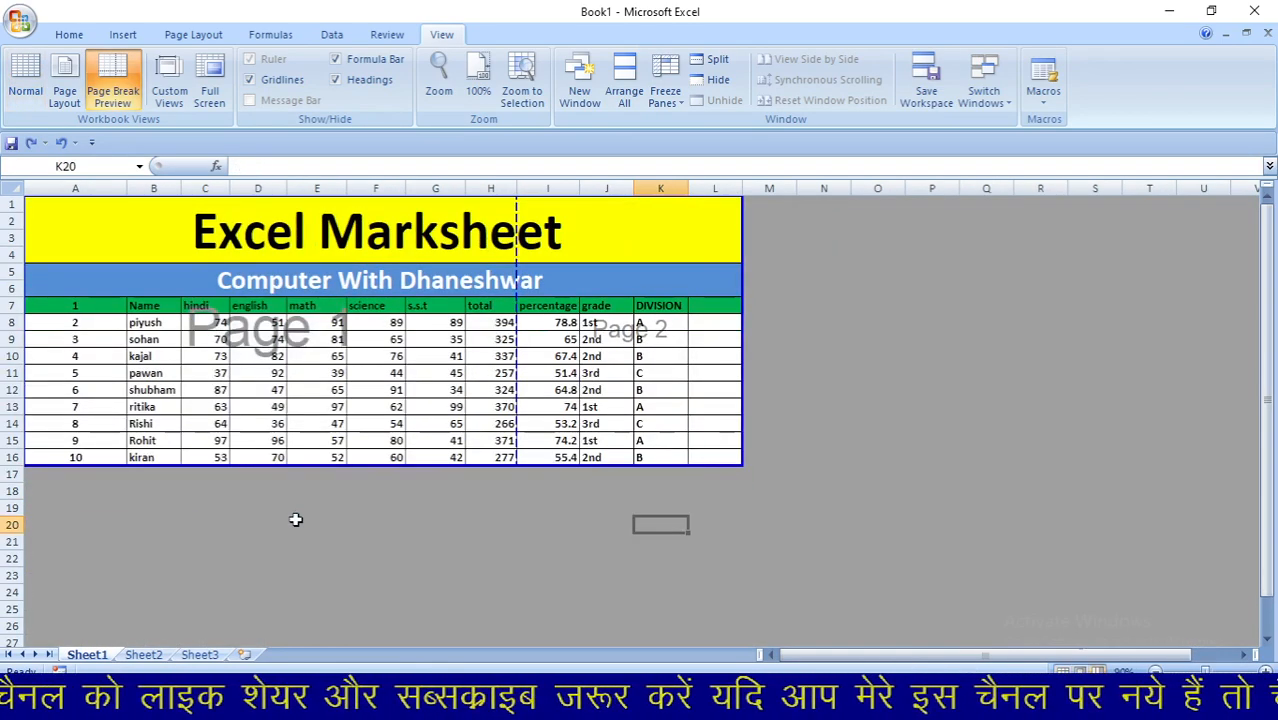
{"action": "left_click", "coordinate": [26, 90]}
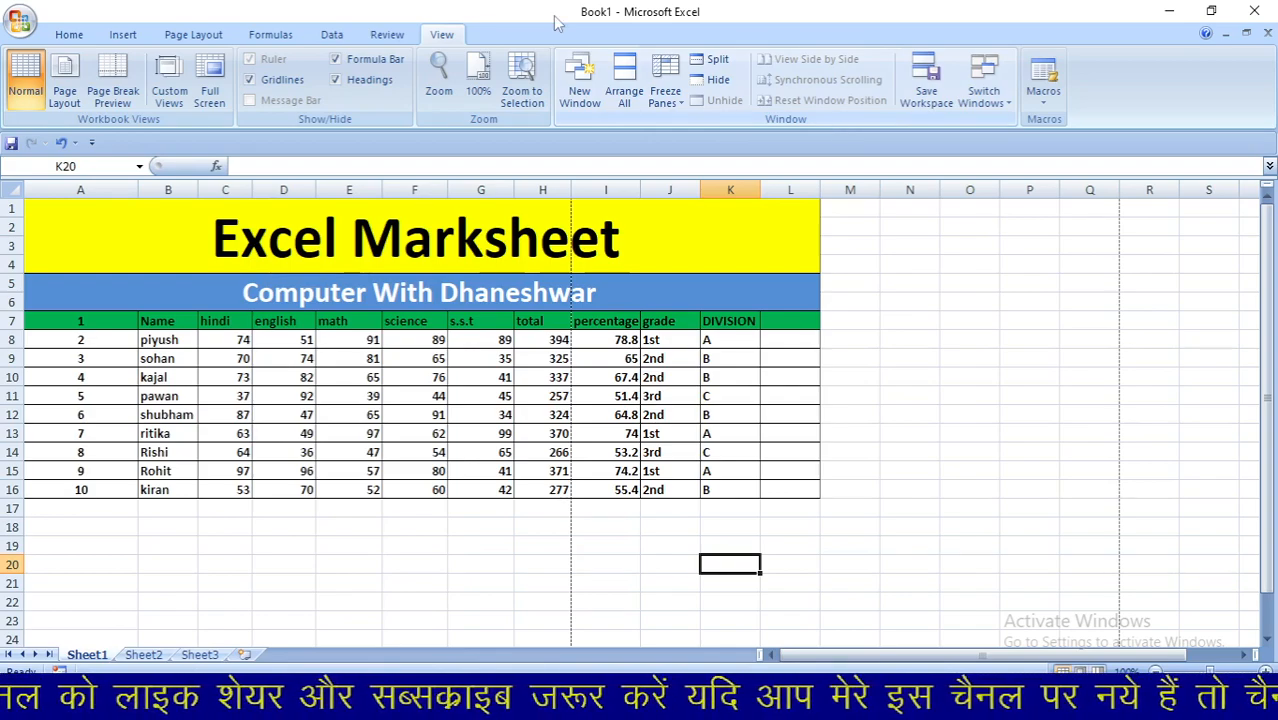
Step: View the marksheet in Full Screen and exit it, twice, and select cell E20
{"action": "left_click", "coordinate": [211, 95]}
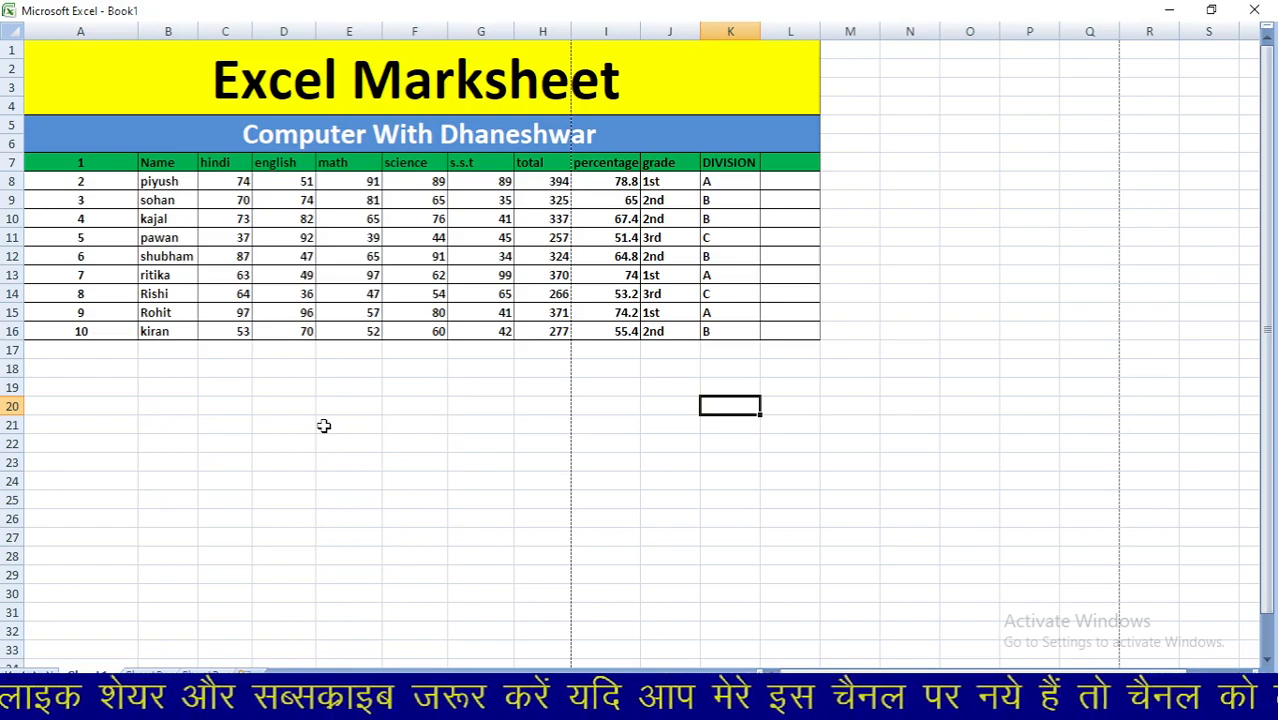
{"action": "key", "text": "Escape"}
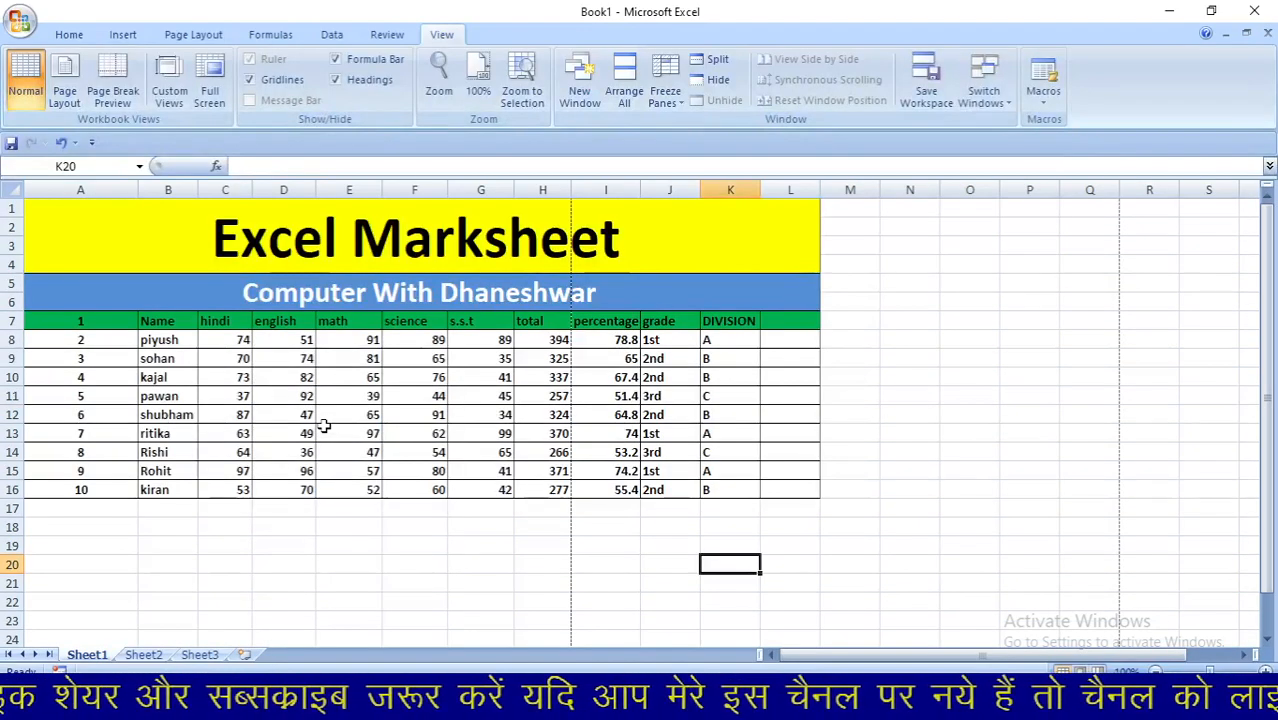
{"action": "left_click", "coordinate": [211, 93]}
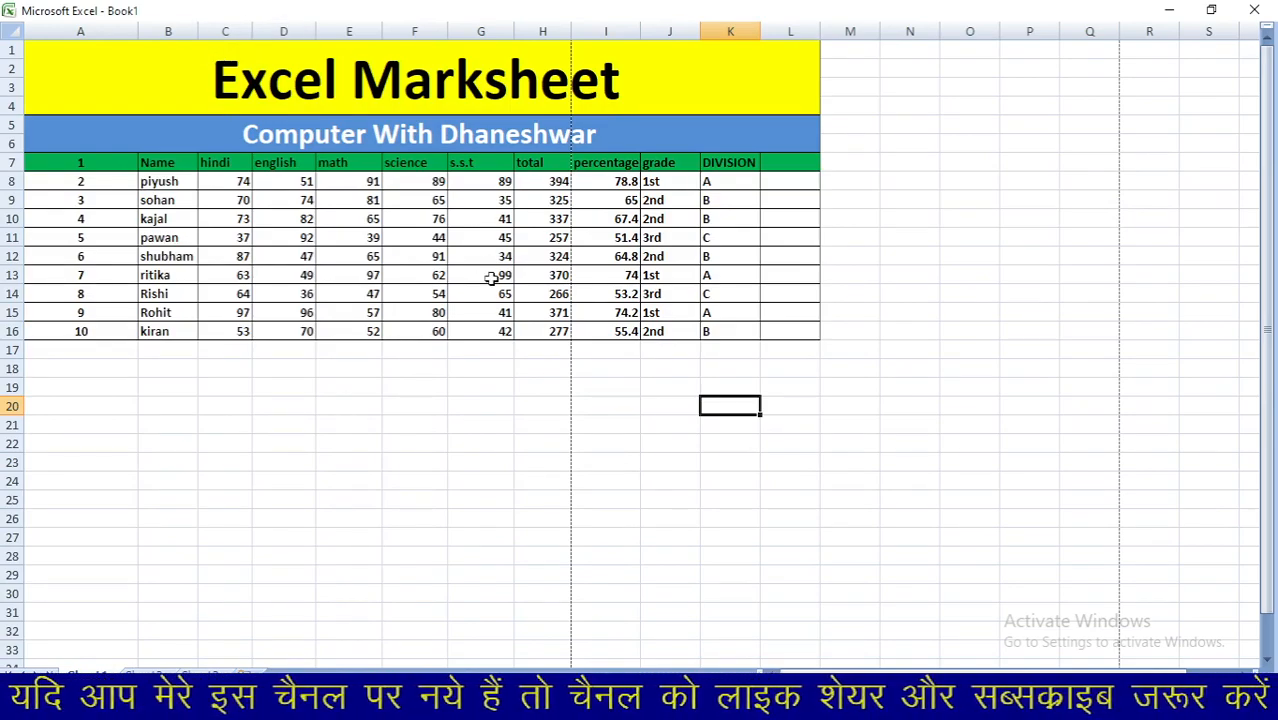
{"action": "key", "text": "Escape"}
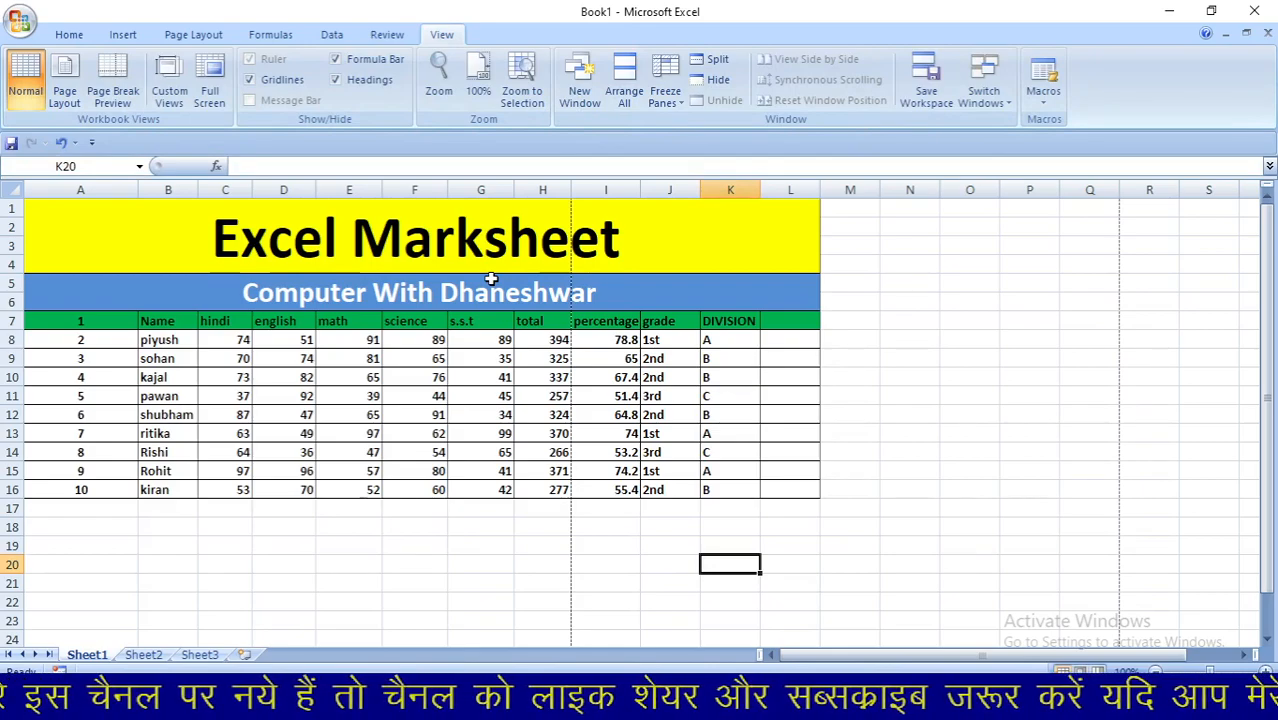
{"action": "left_click", "coordinate": [352, 560]}
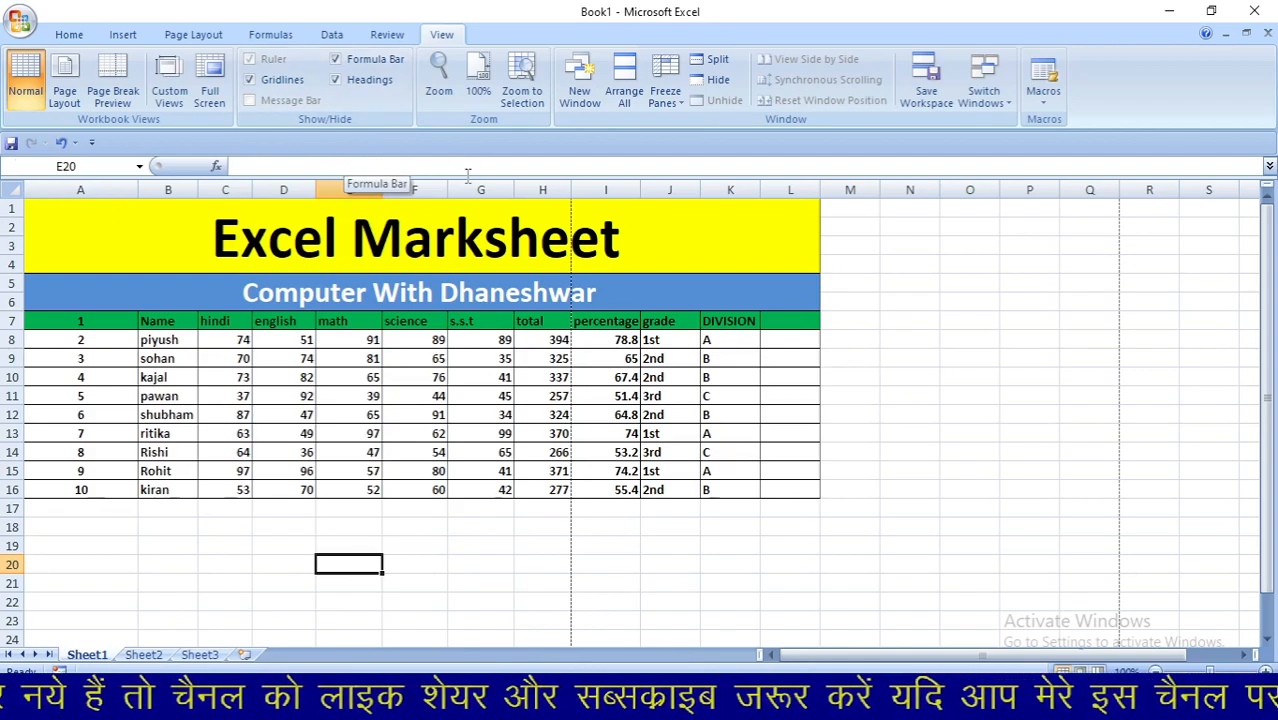
Step: Switch the marksheet to Page Layout view and turn the ruler off and on again
{"action": "left_click", "coordinate": [64, 93]}
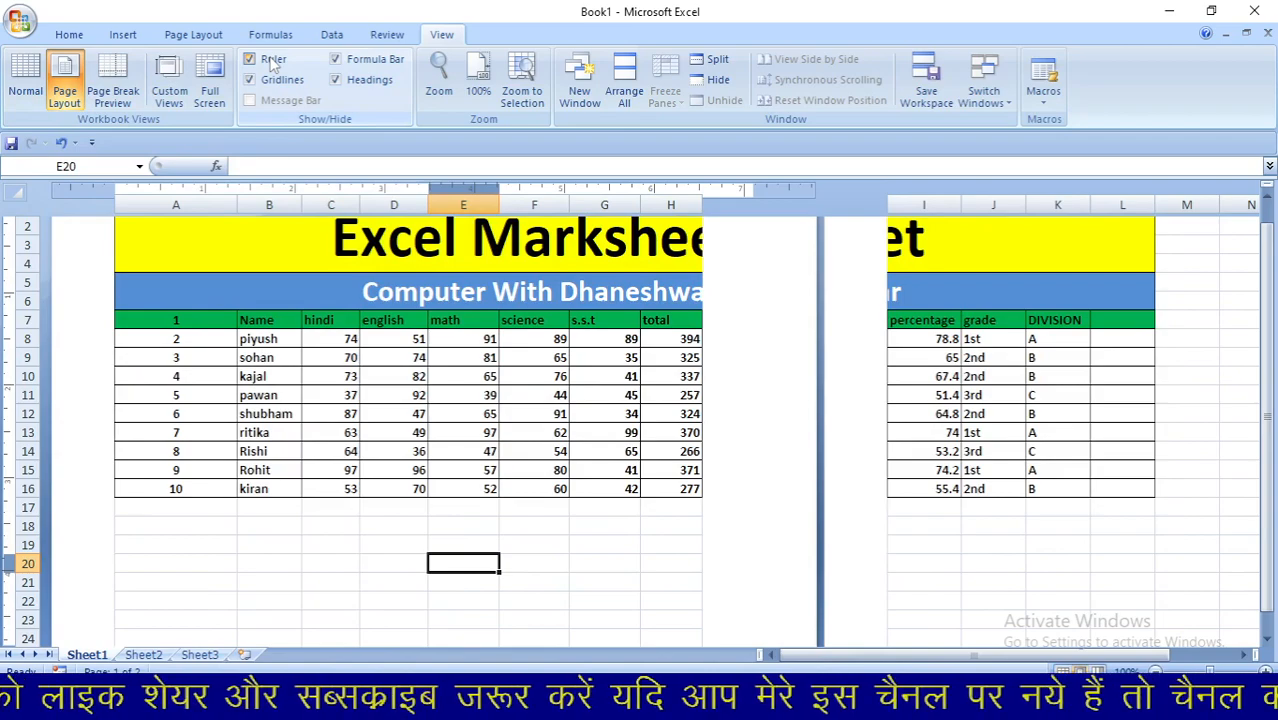
{"action": "left_click", "coordinate": [250, 60]}
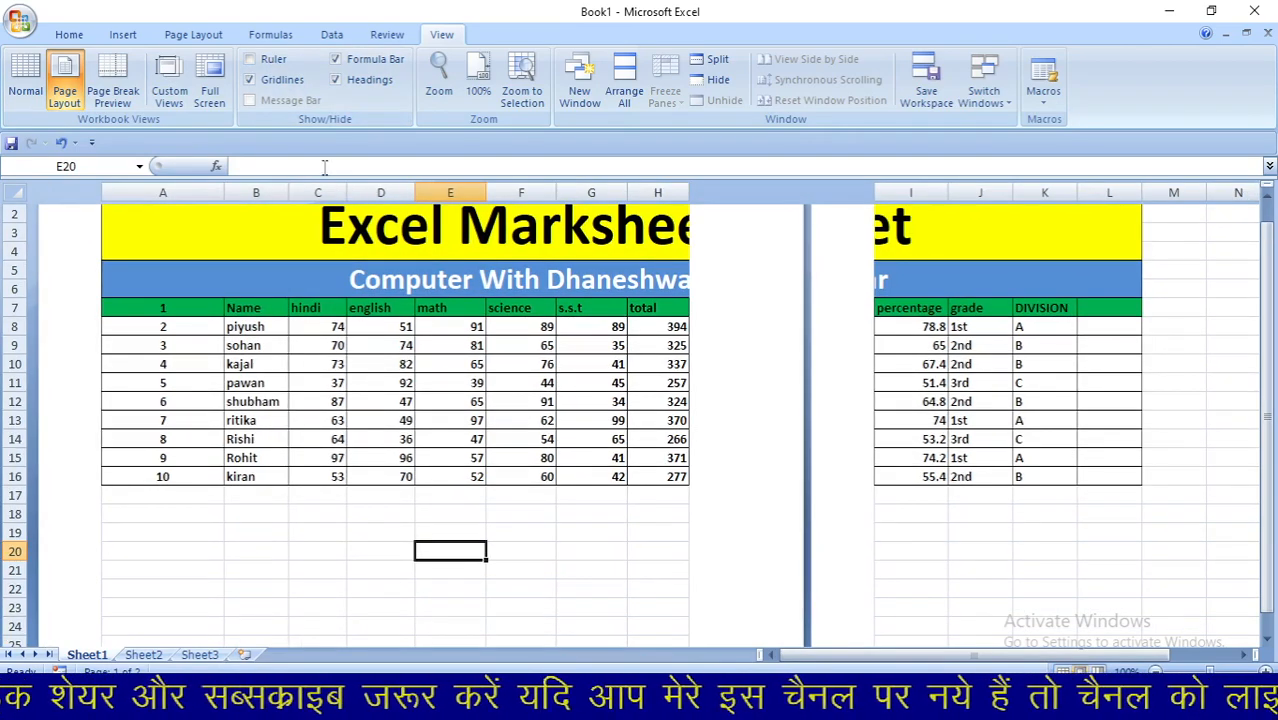
{"action": "left_click", "coordinate": [250, 60]}
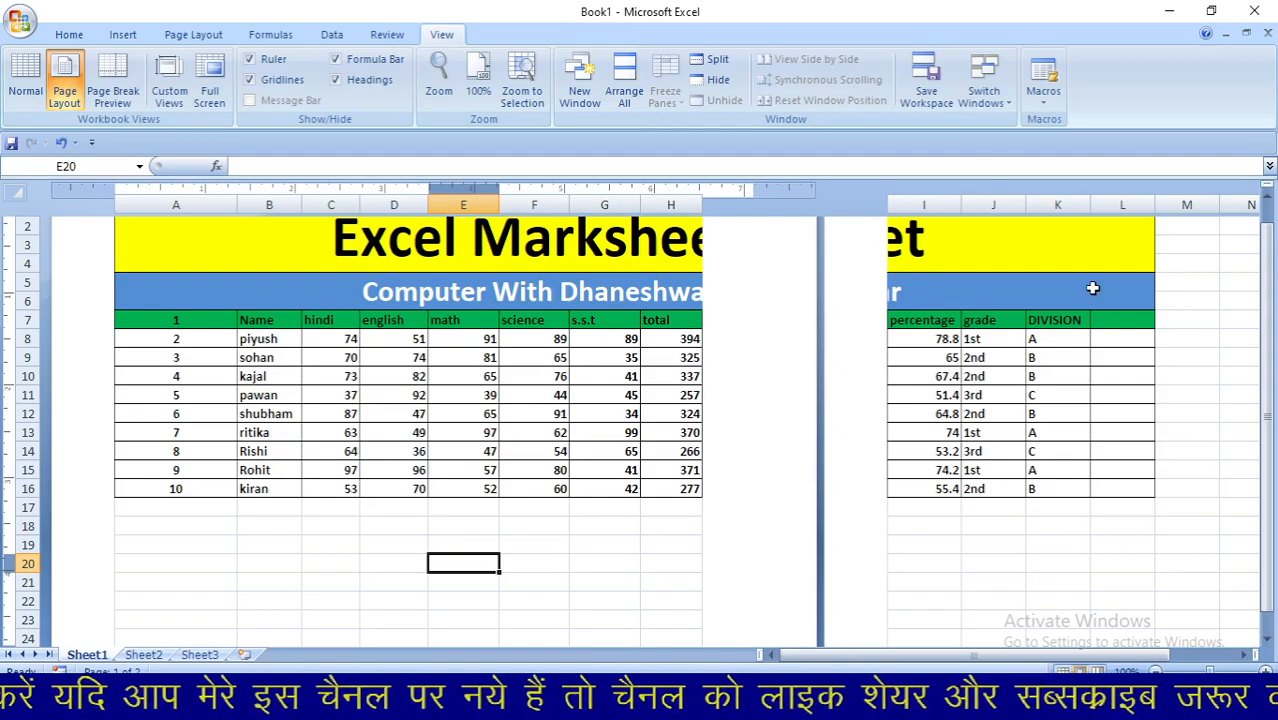
Step: Select cells M7, M10 and D18 to examine the ruler on both pages, and return to Normal view
{"action": "left_click", "coordinate": [1172, 317]}
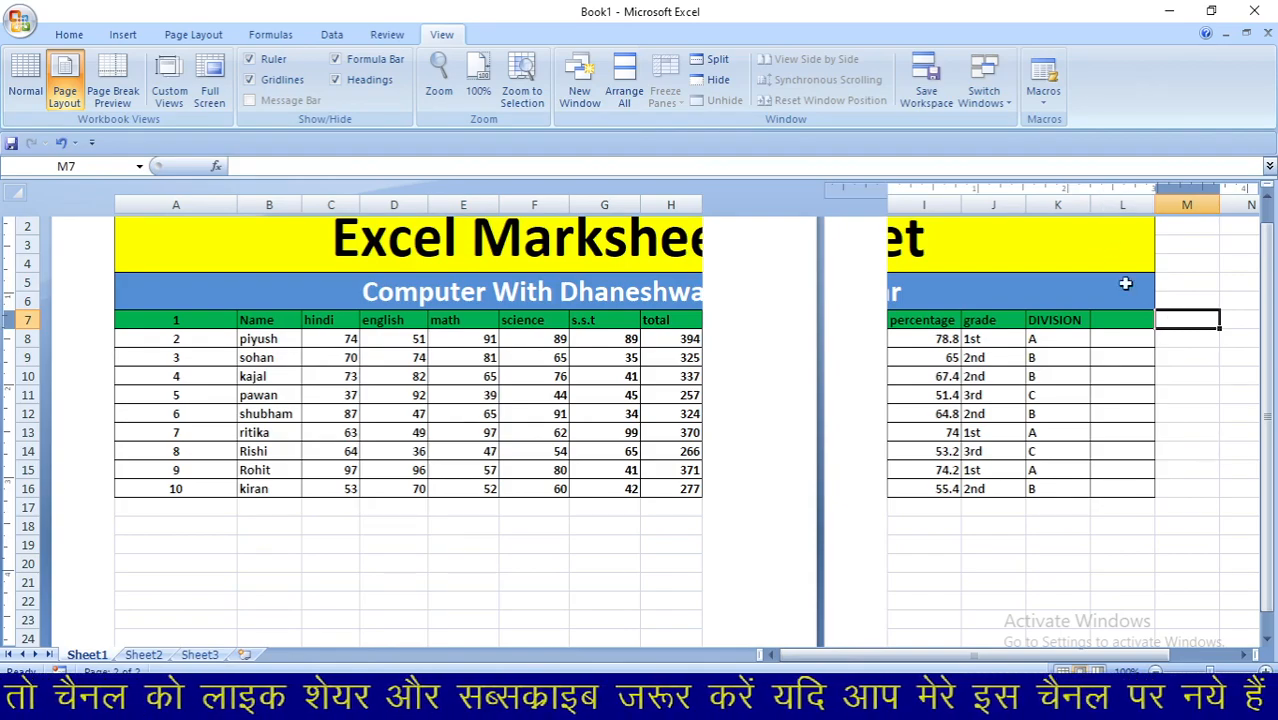
{"action": "left_click", "coordinate": [1181, 384]}
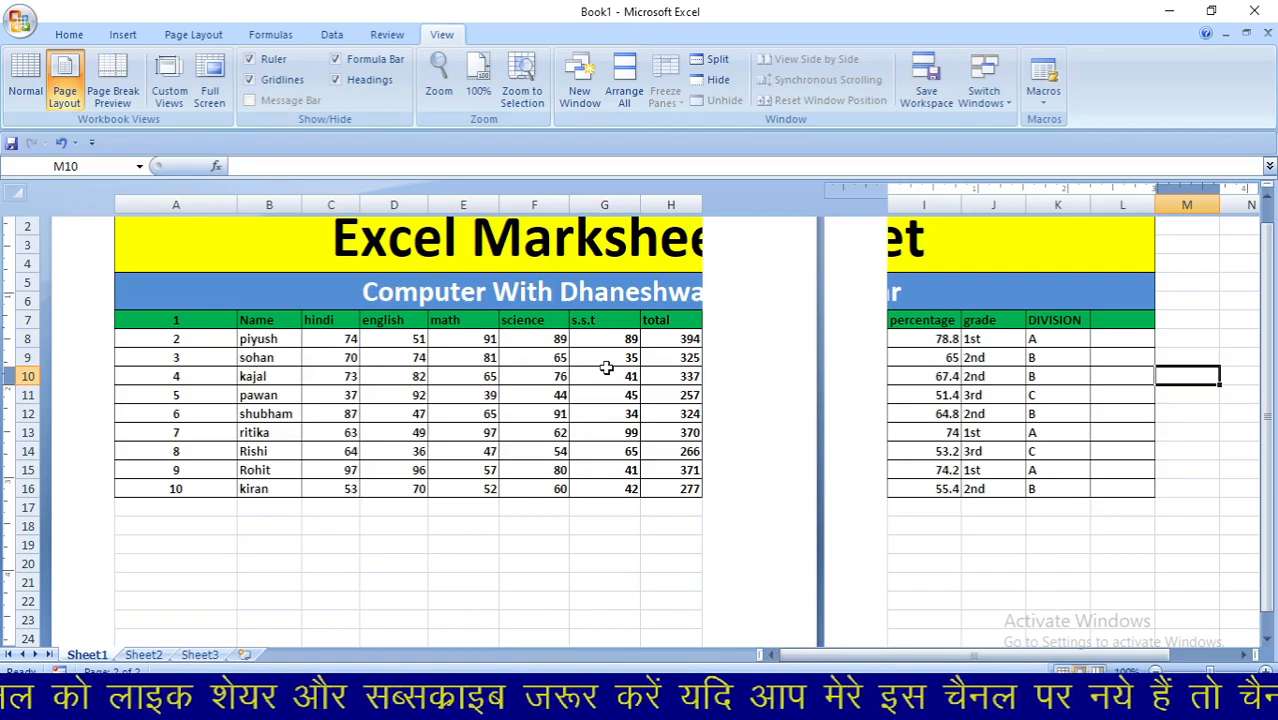
{"action": "left_click", "coordinate": [406, 531]}
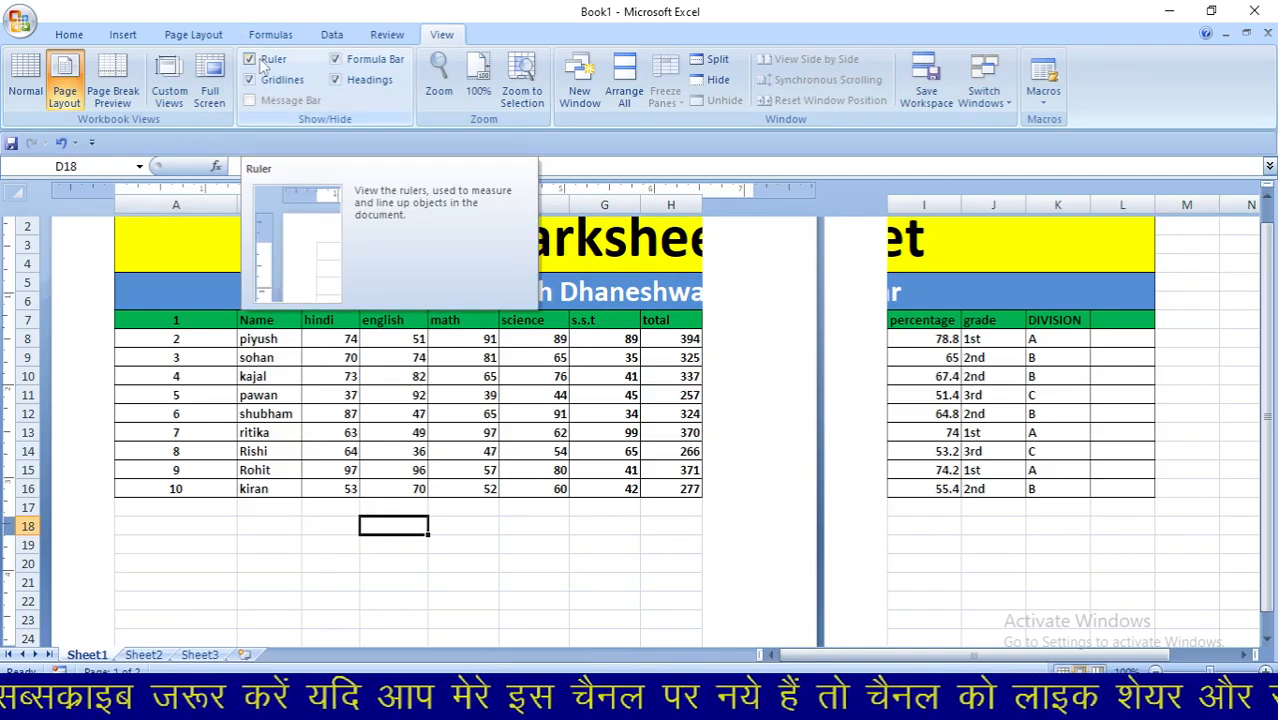
{"action": "left_click", "coordinate": [22, 85]}
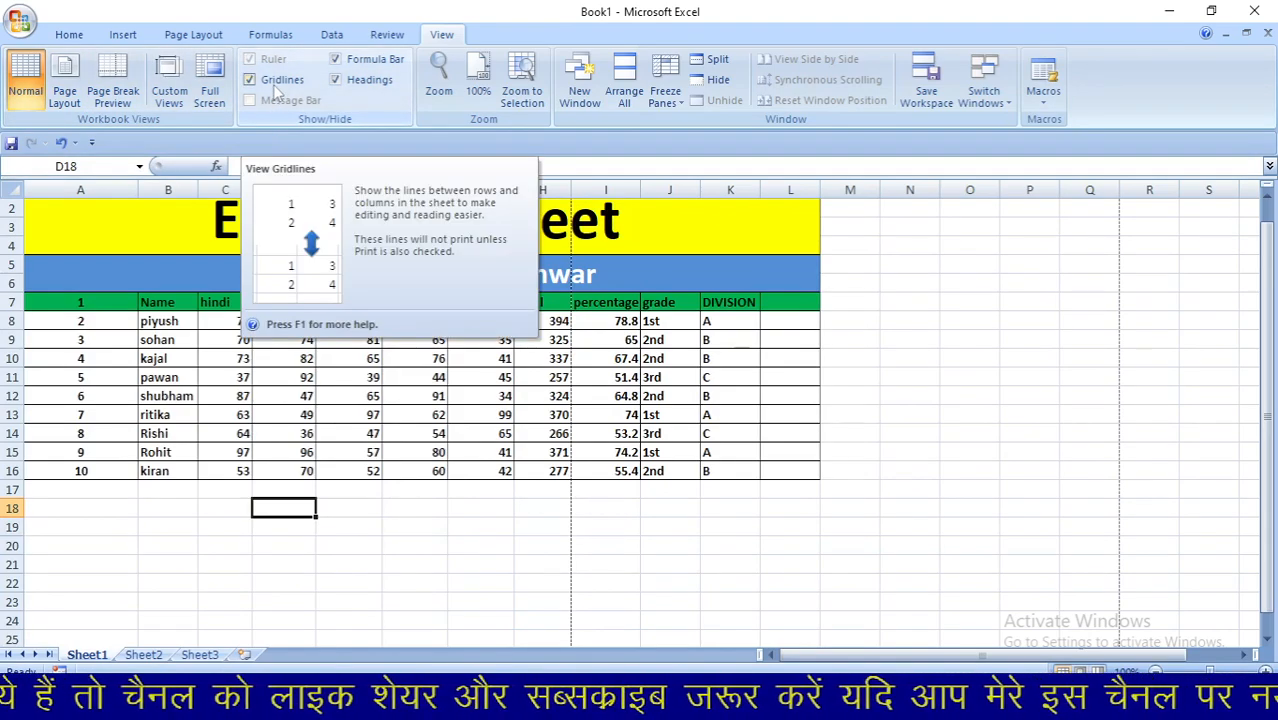
Step: Hide the marksheet's gridlines, select empty cells such as N13 and N5 to examine the plain sheet, and show the gridlines again
{"action": "left_click", "coordinate": [868, 304]}
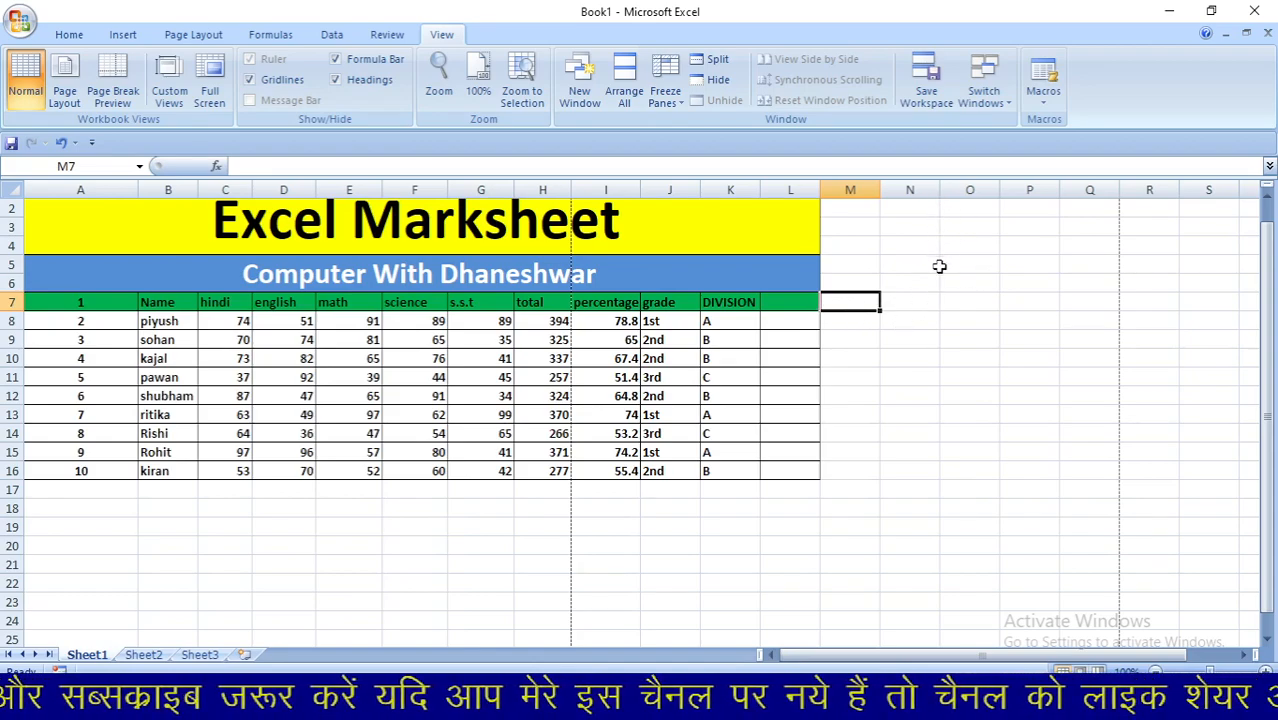
{"action": "left_click", "coordinate": [252, 85]}
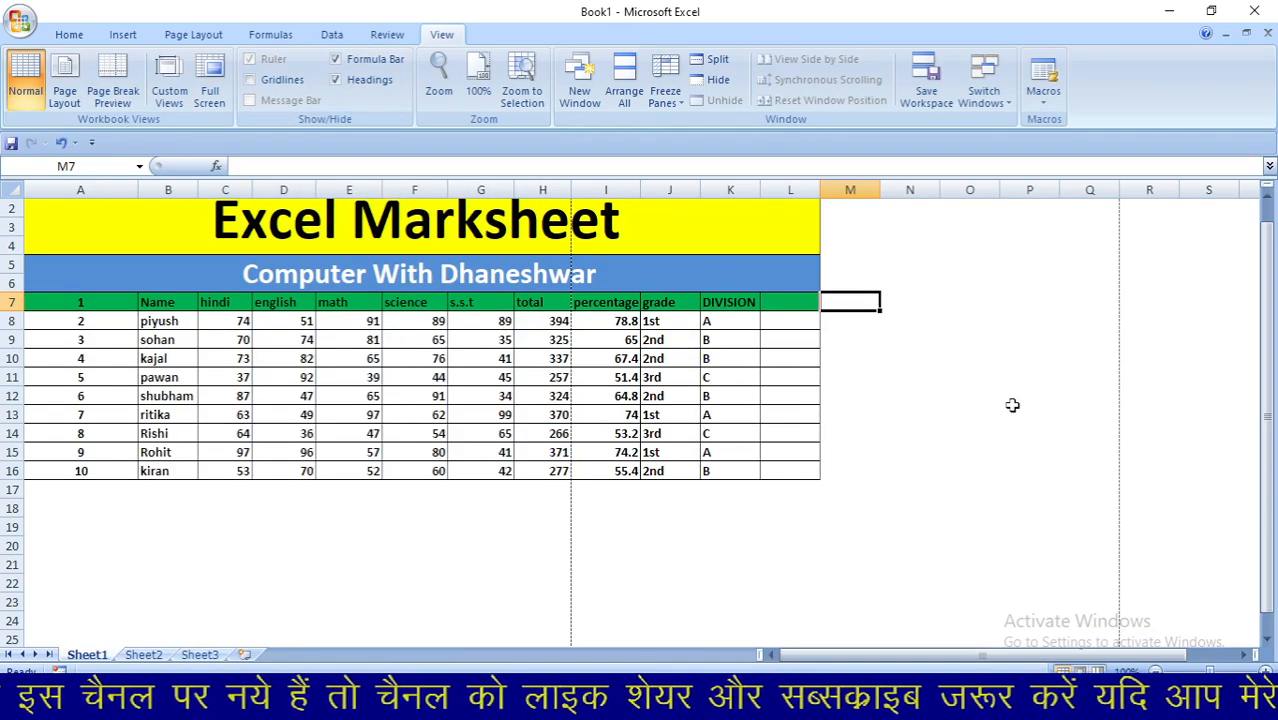
{"action": "left_click", "coordinate": [911, 412]}
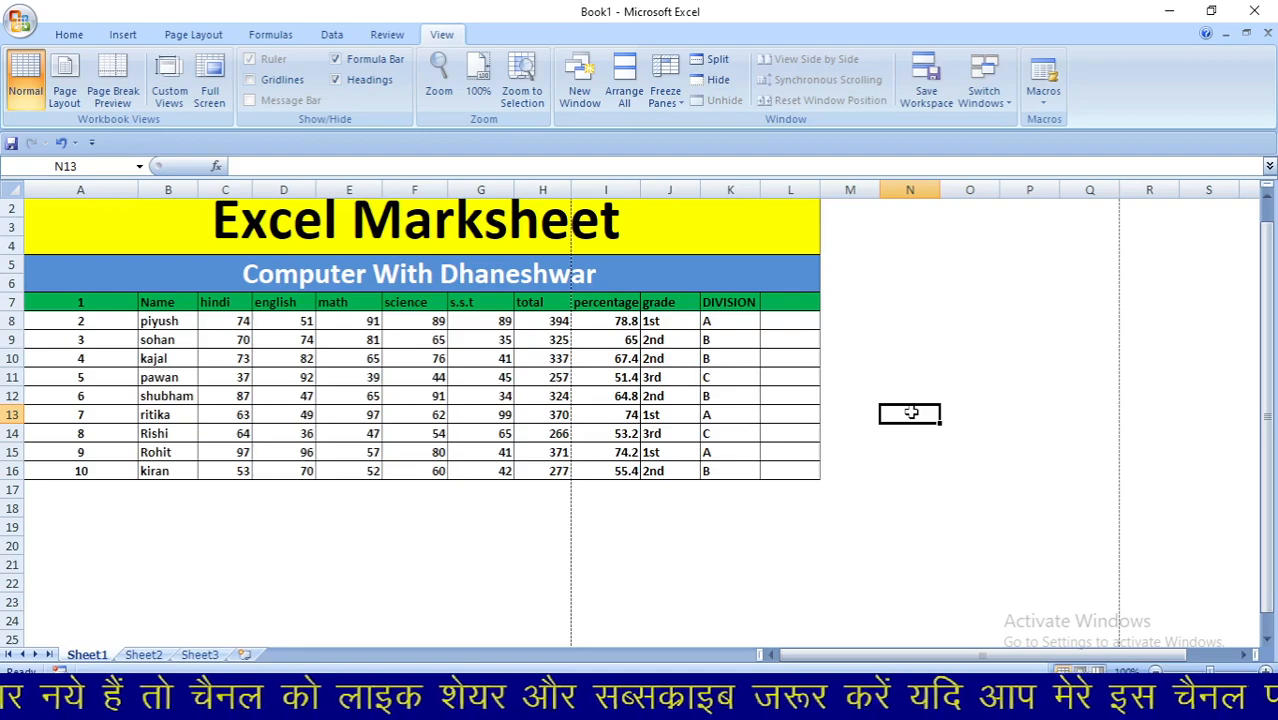
{"action": "left_click", "coordinate": [932, 313]}
{"action": "left_click", "coordinate": [915, 260]}
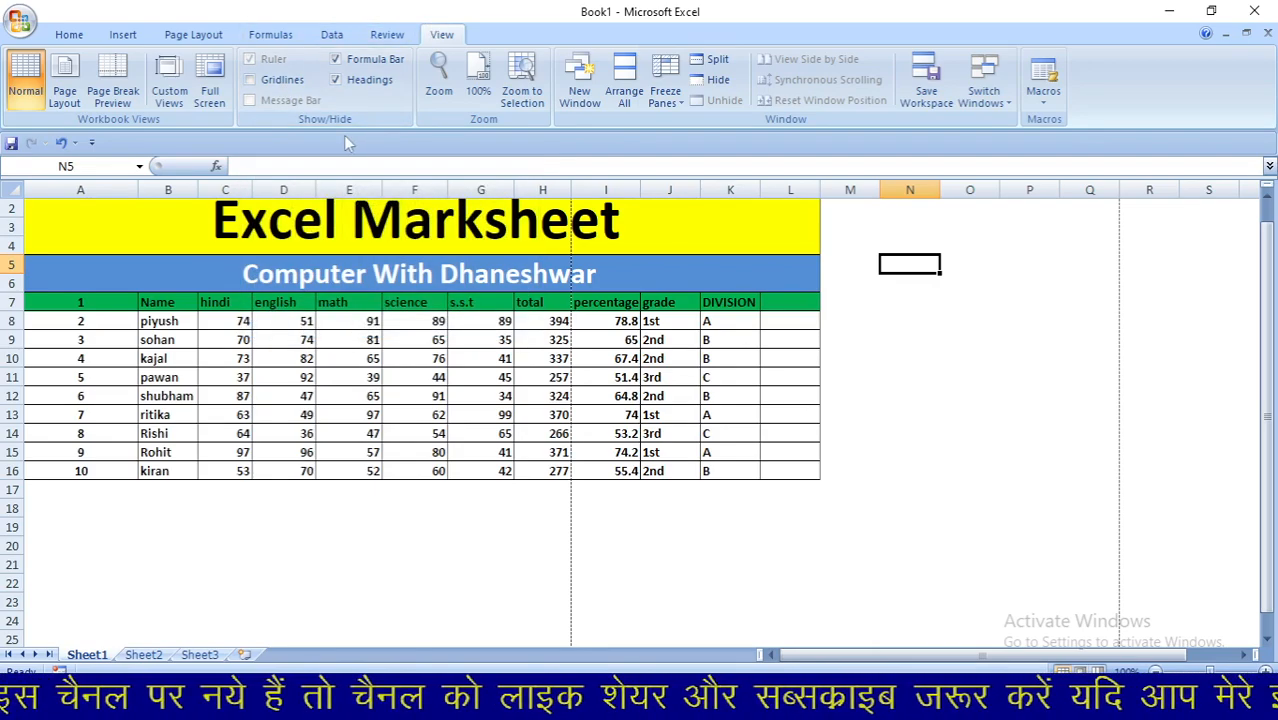
{"action": "left_click", "coordinate": [280, 81]}
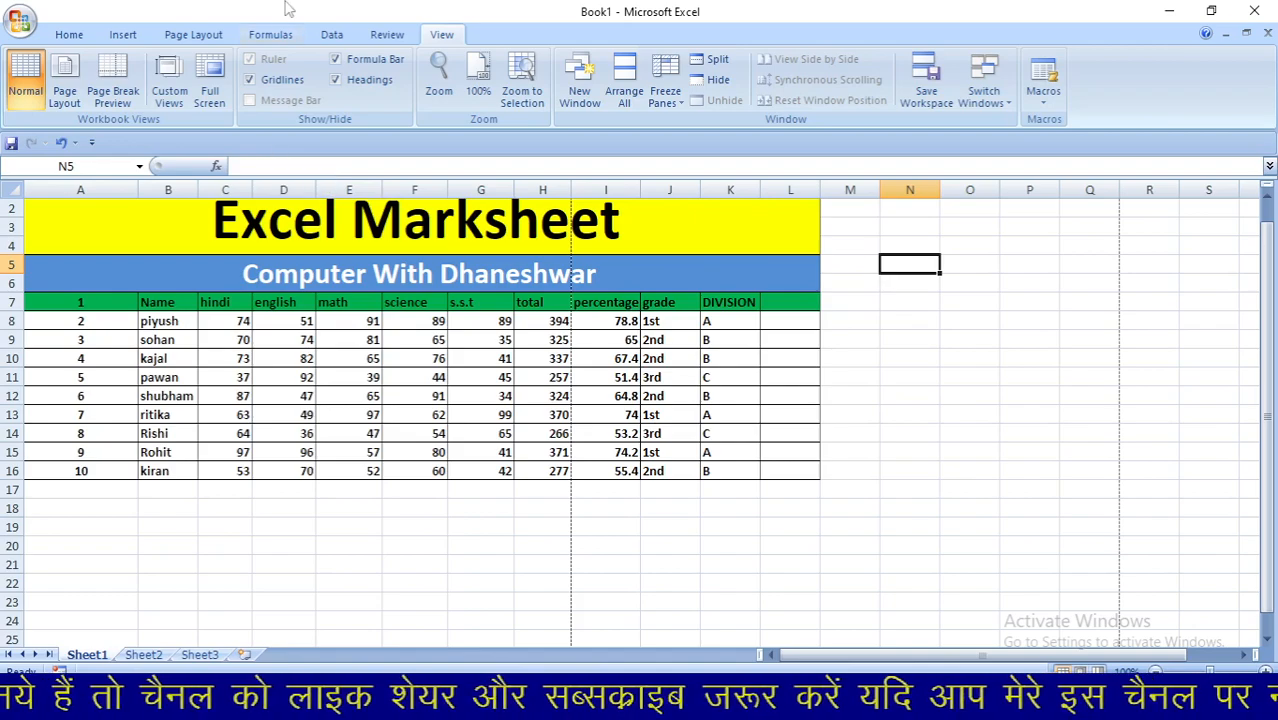
Step: Turn the formula bar off and on again, and do the same with the row and column headings
{"action": "left_click", "coordinate": [337, 60]}
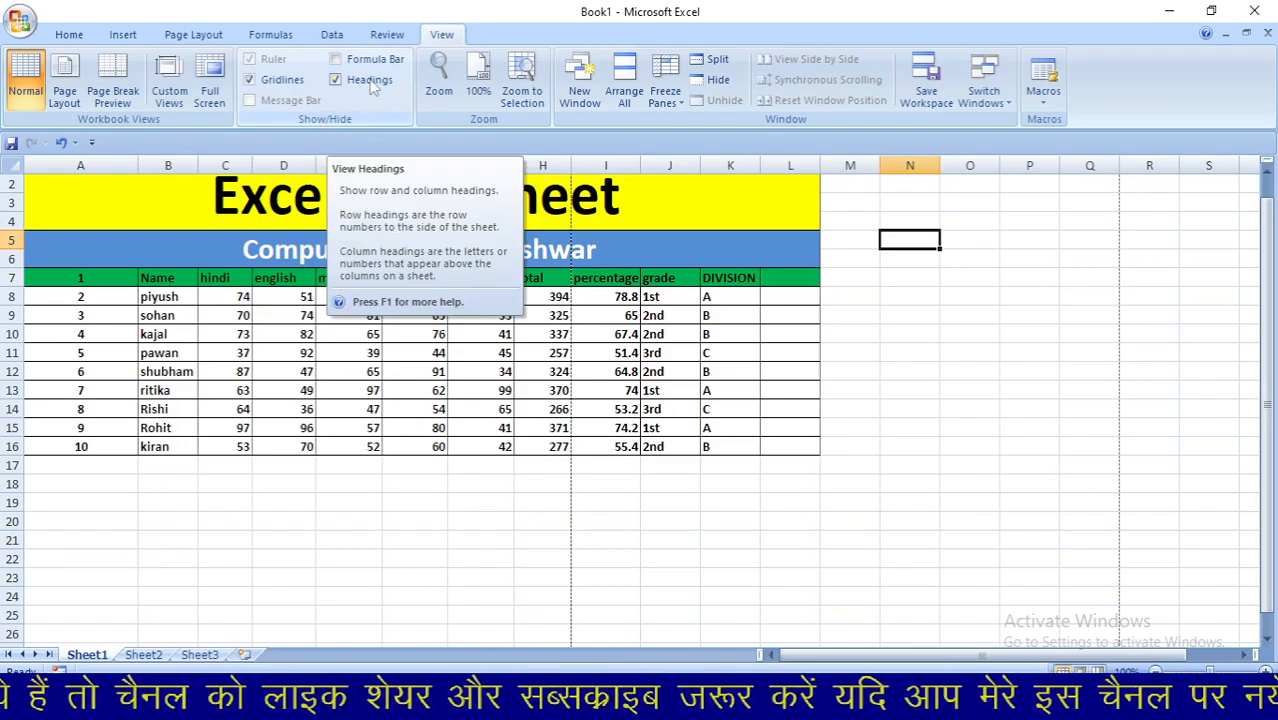
{"action": "left_click", "coordinate": [337, 60]}
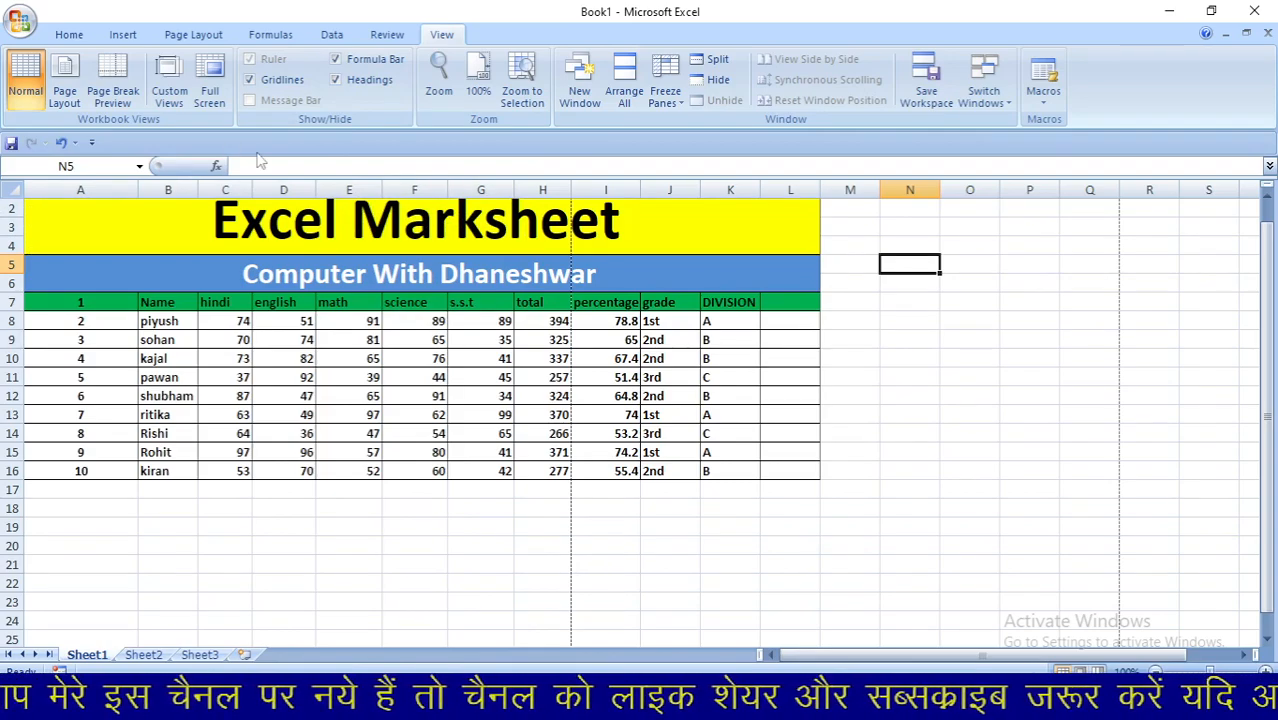
{"action": "left_click", "coordinate": [367, 84]}
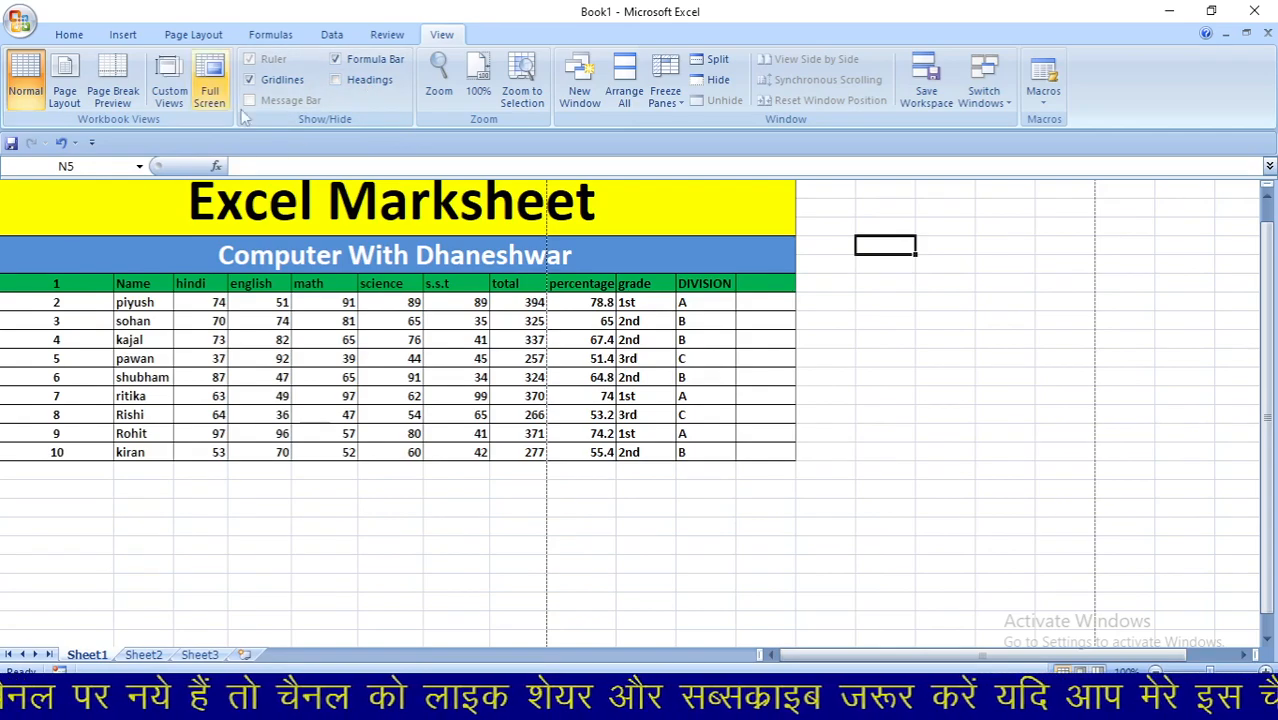
{"action": "left_click", "coordinate": [369, 80]}
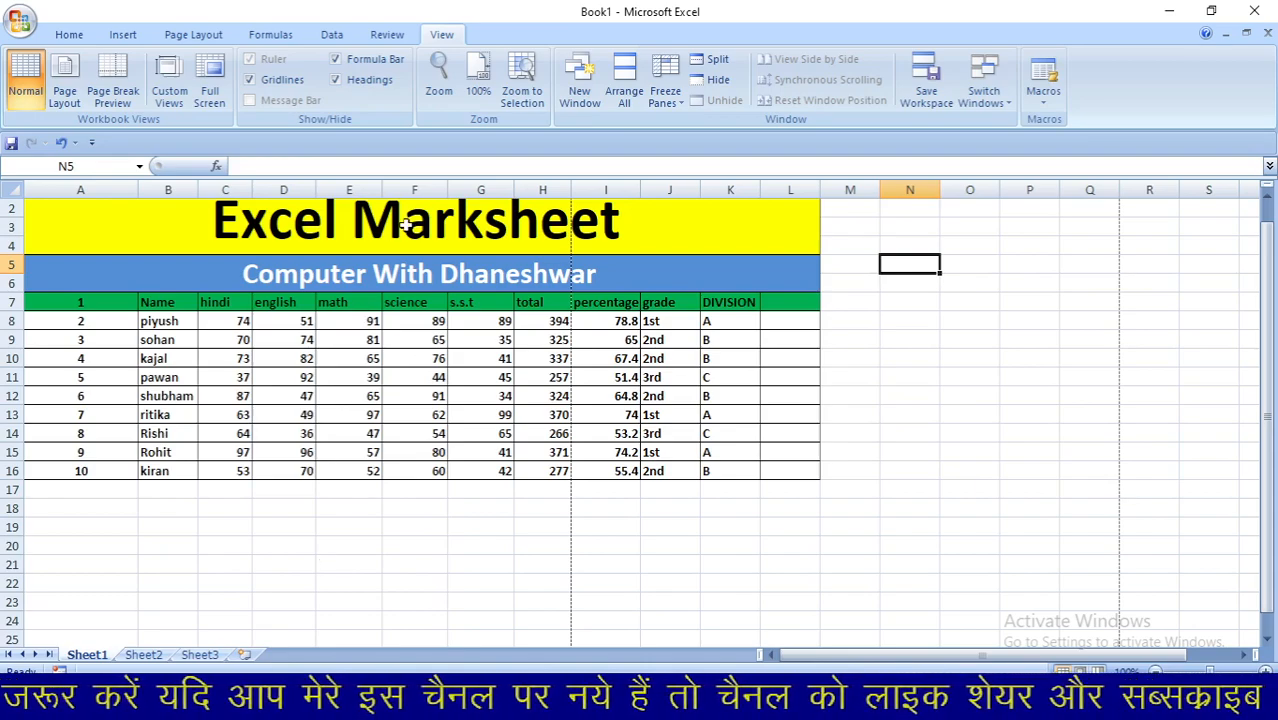
Step: Zoom the marksheet to a custom magnification of 250%
{"action": "left_click", "coordinate": [437, 86]}
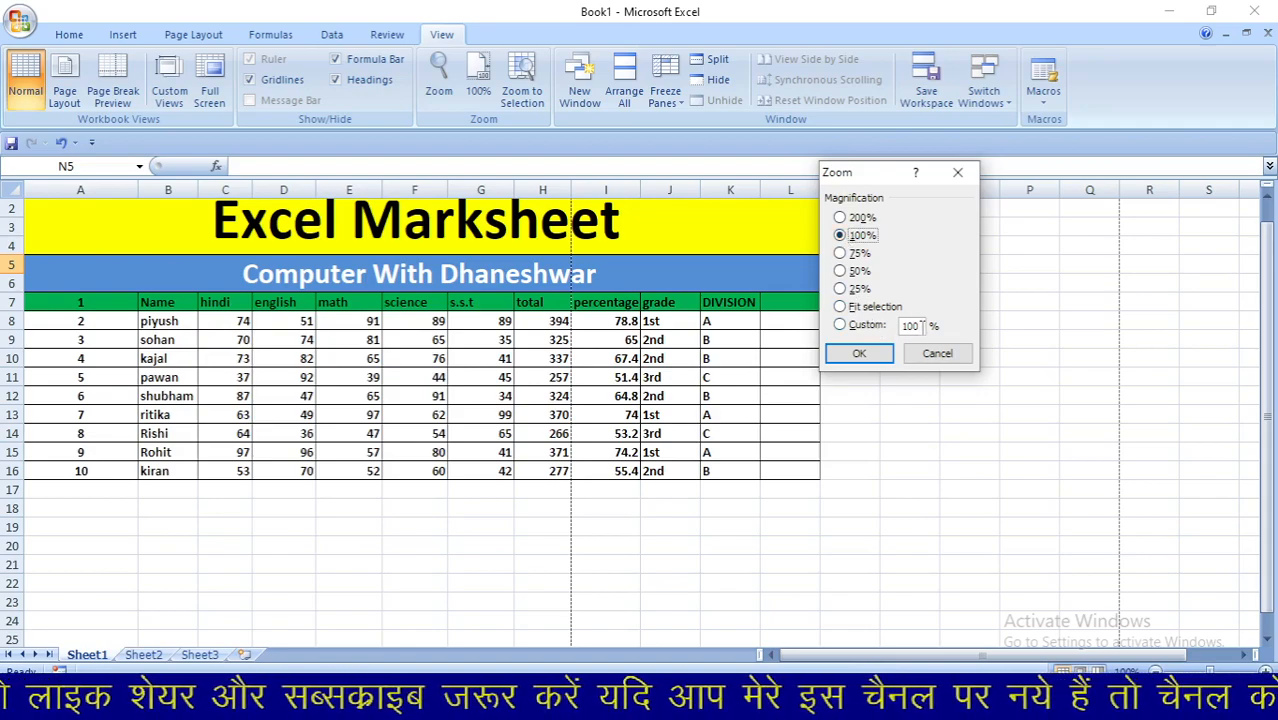
{"action": "double_click", "coordinate": [912, 325]}
{"action": "type", "text": "200"}
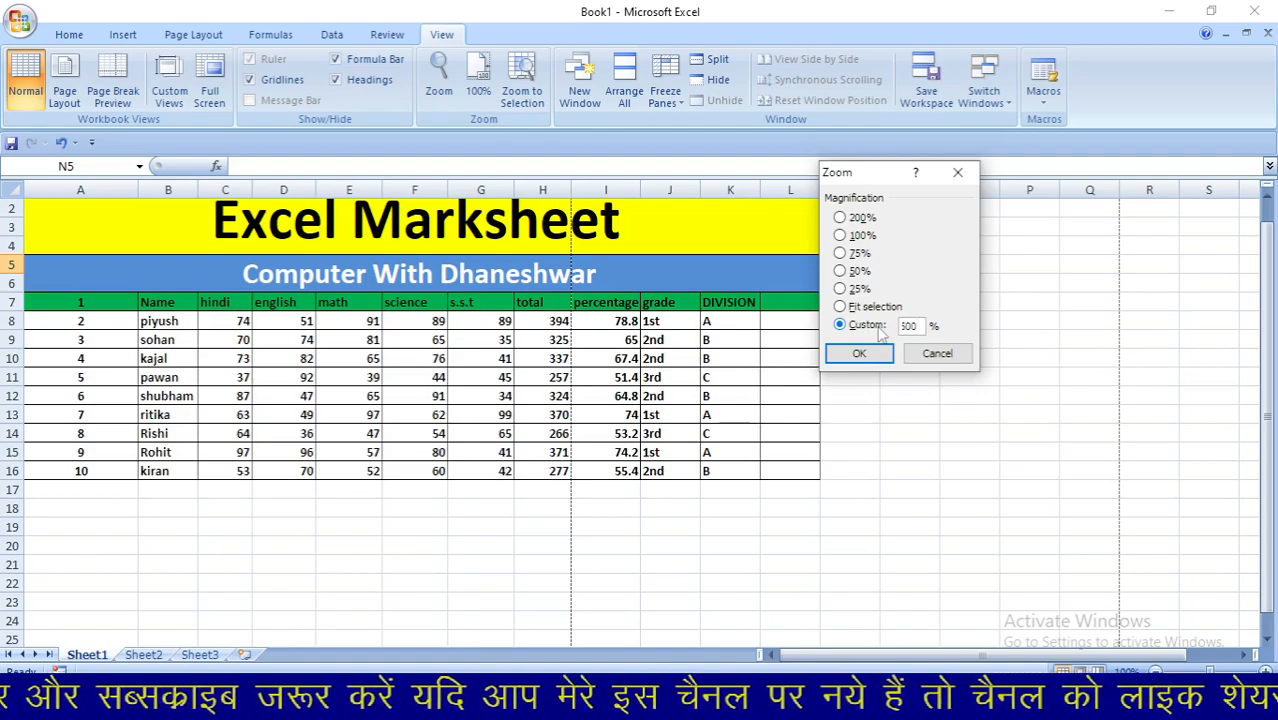
{"action": "key", "text": "BackSpace"}
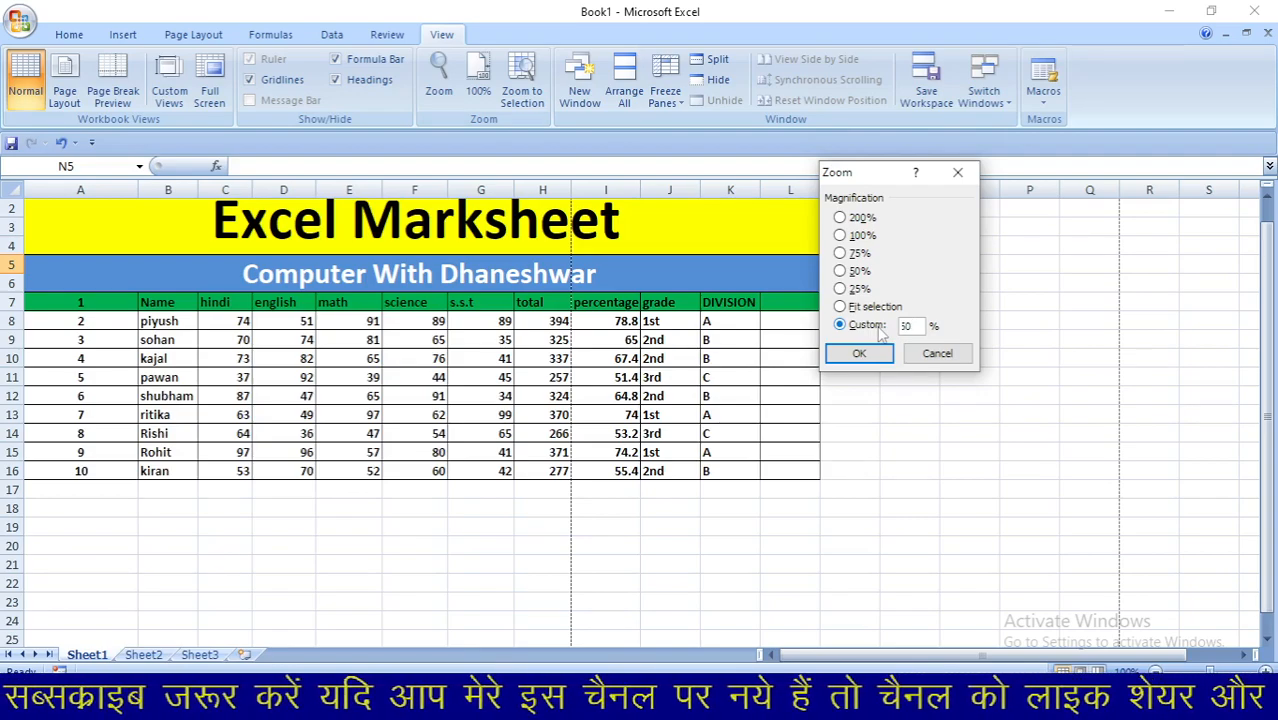
{"action": "left_click", "coordinate": [867, 353]}
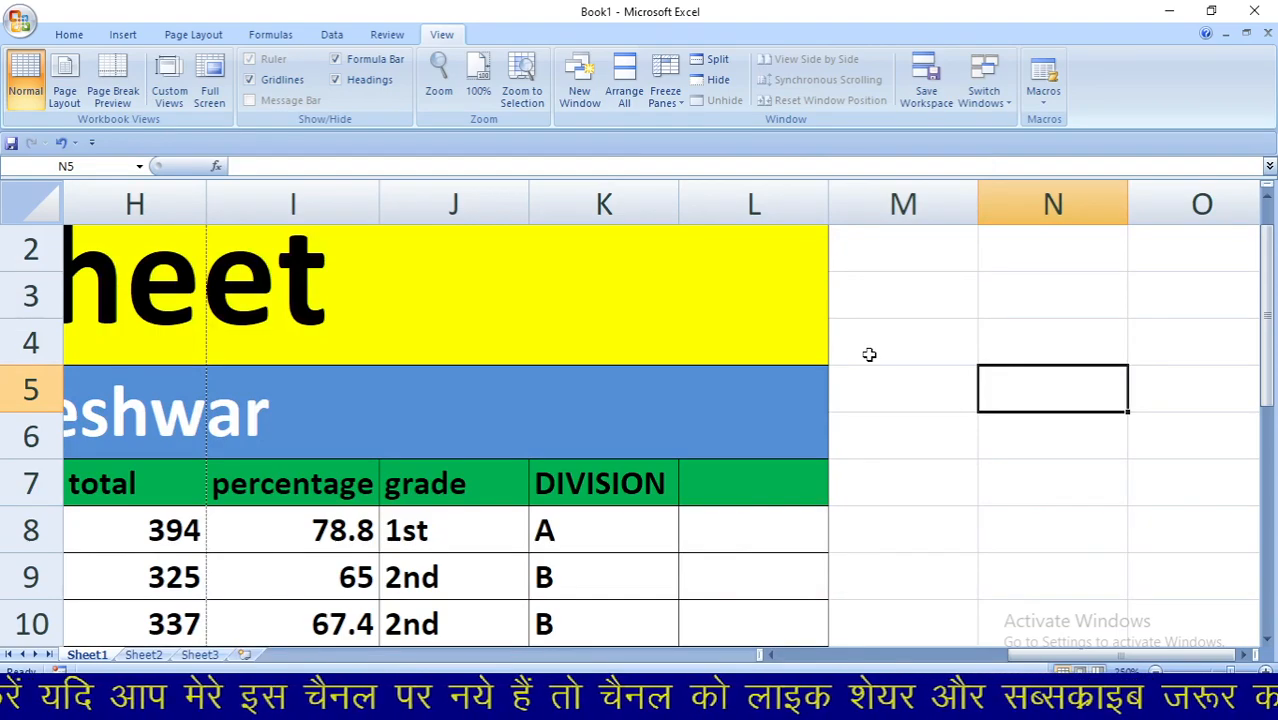
Step: Set the magnification back to 100% and bring the whole marksheet back into view from column A
{"action": "left_click", "coordinate": [438, 80]}
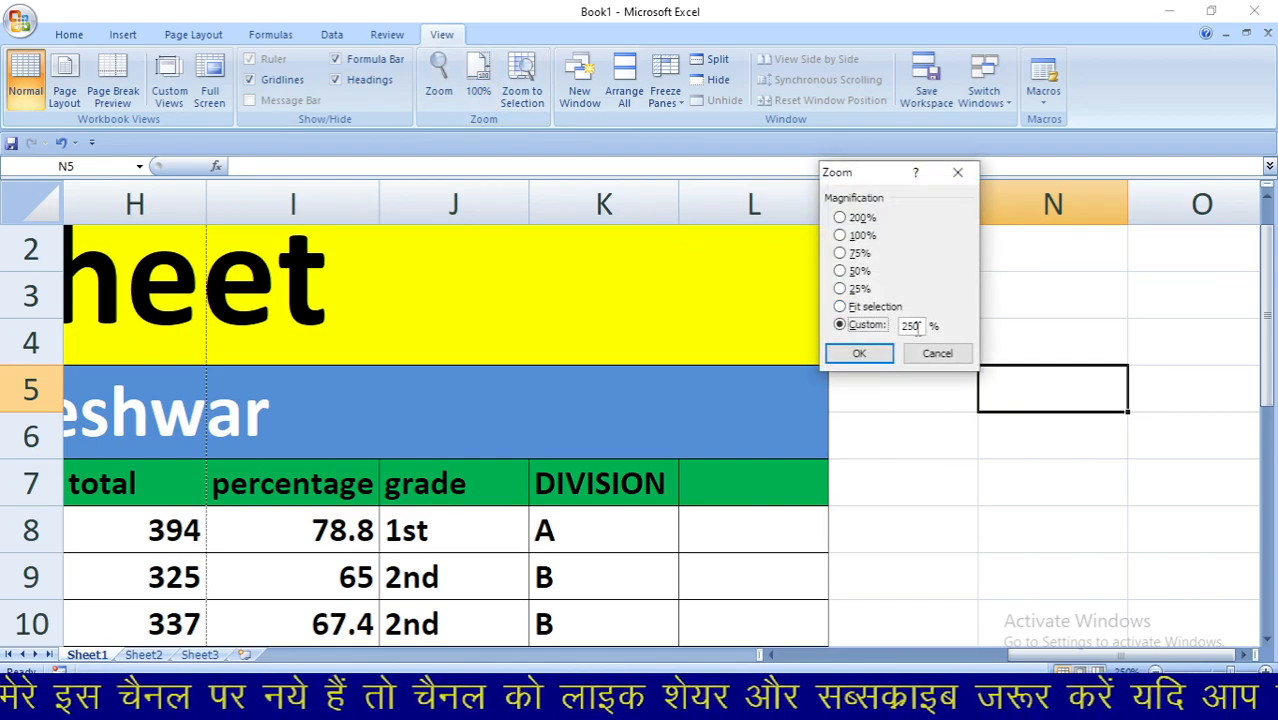
{"action": "left_click", "coordinate": [840, 234]}
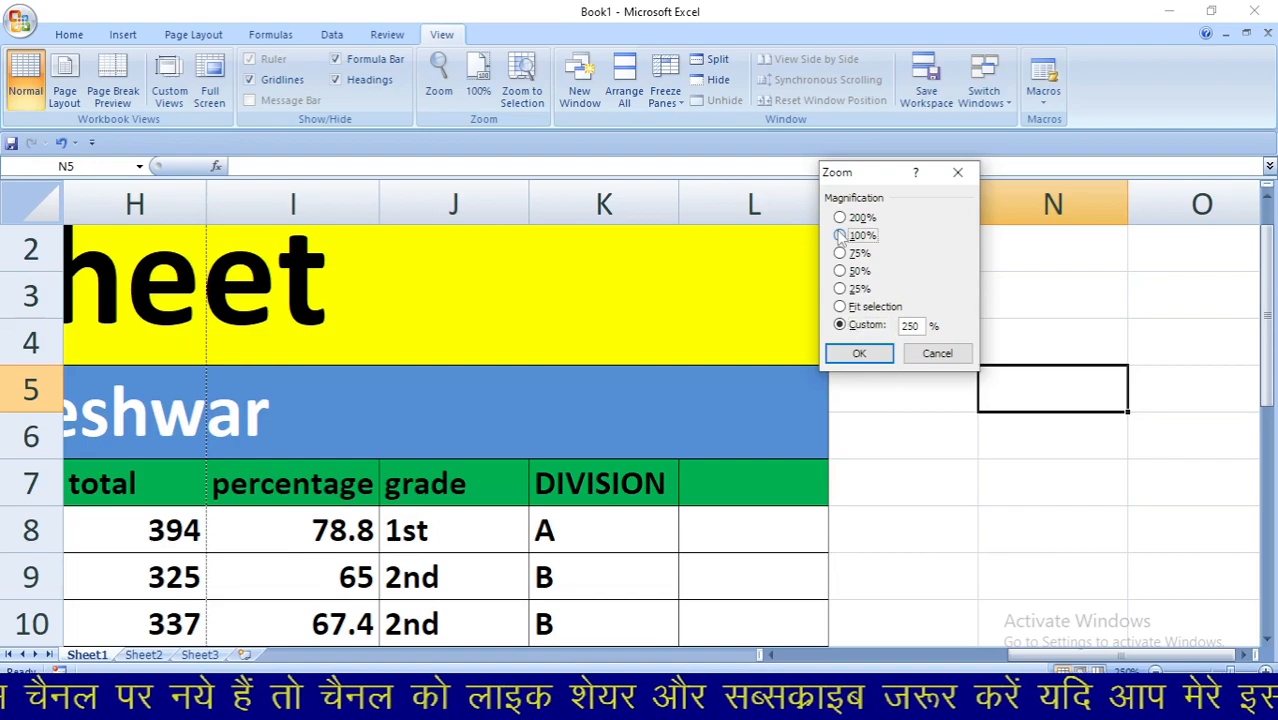
{"action": "left_click", "coordinate": [858, 353]}
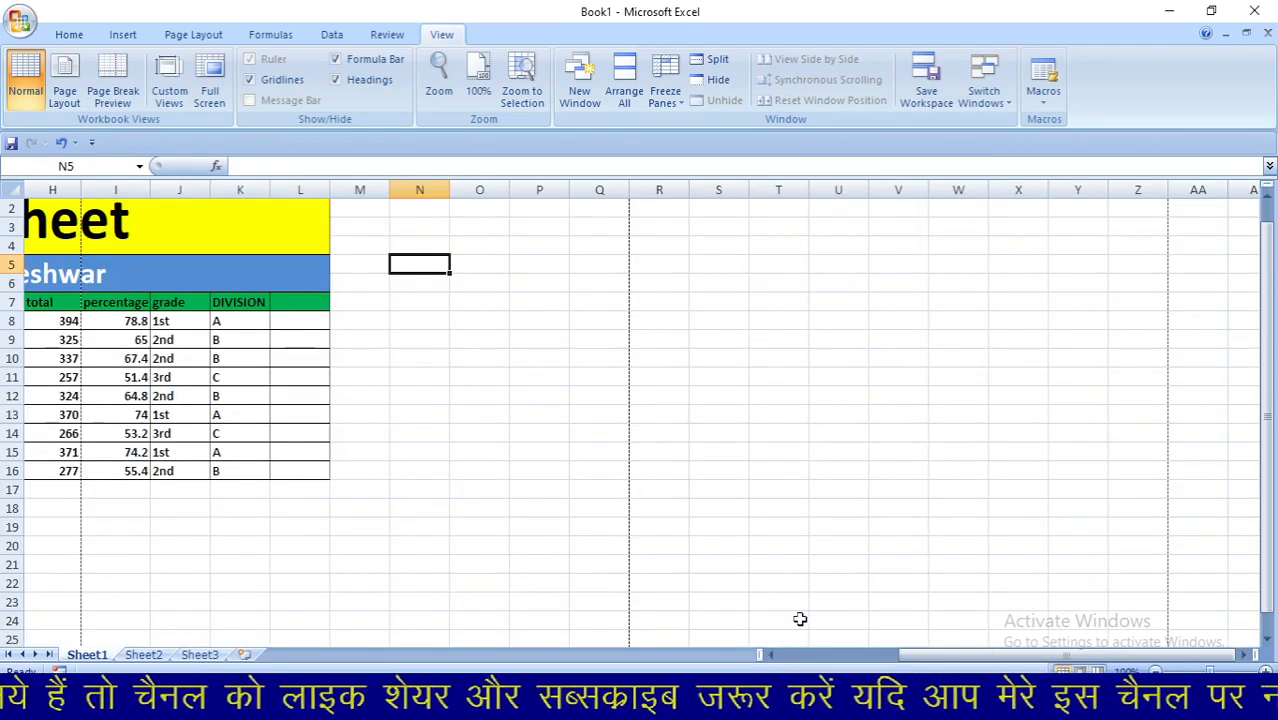
{"action": "left_click_drag", "start_coordinate": [926, 660], "coordinate": [870, 660]}
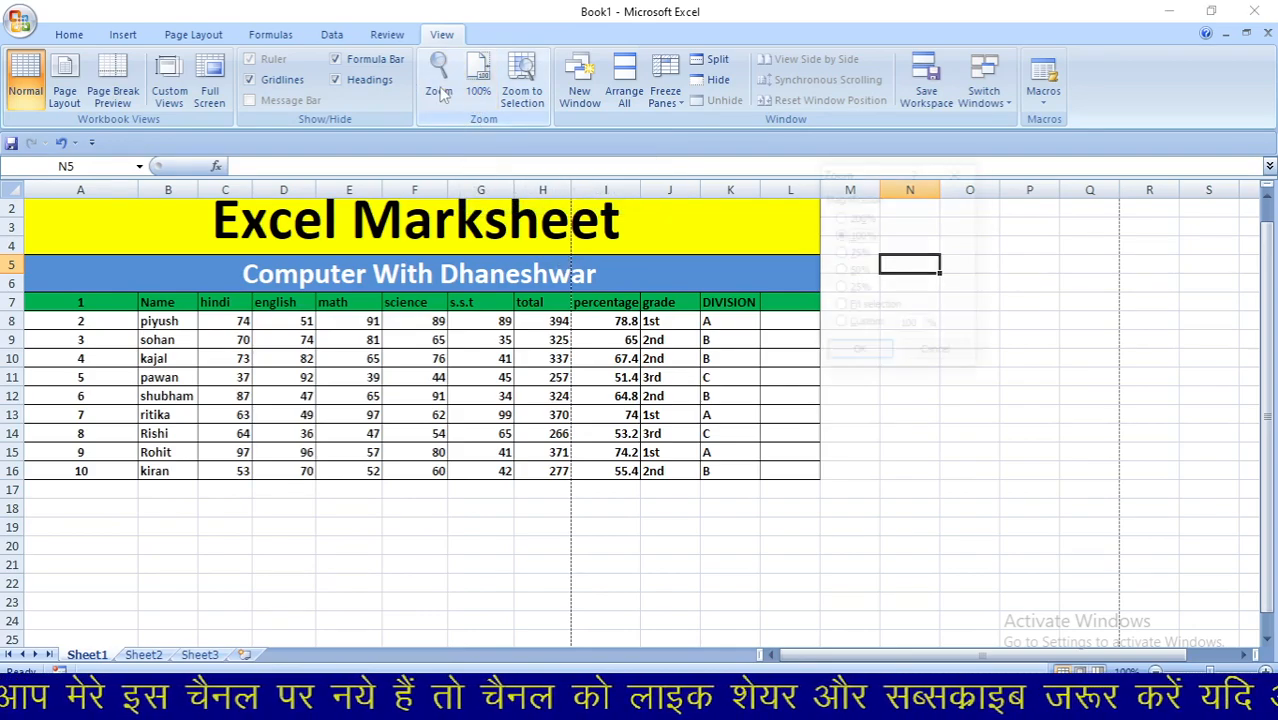
Step: Zoom the marksheet to the preset 200% magnification and return it to 100%
{"action": "left_click", "coordinate": [440, 90]}
{"action": "left_click", "coordinate": [841, 218]}
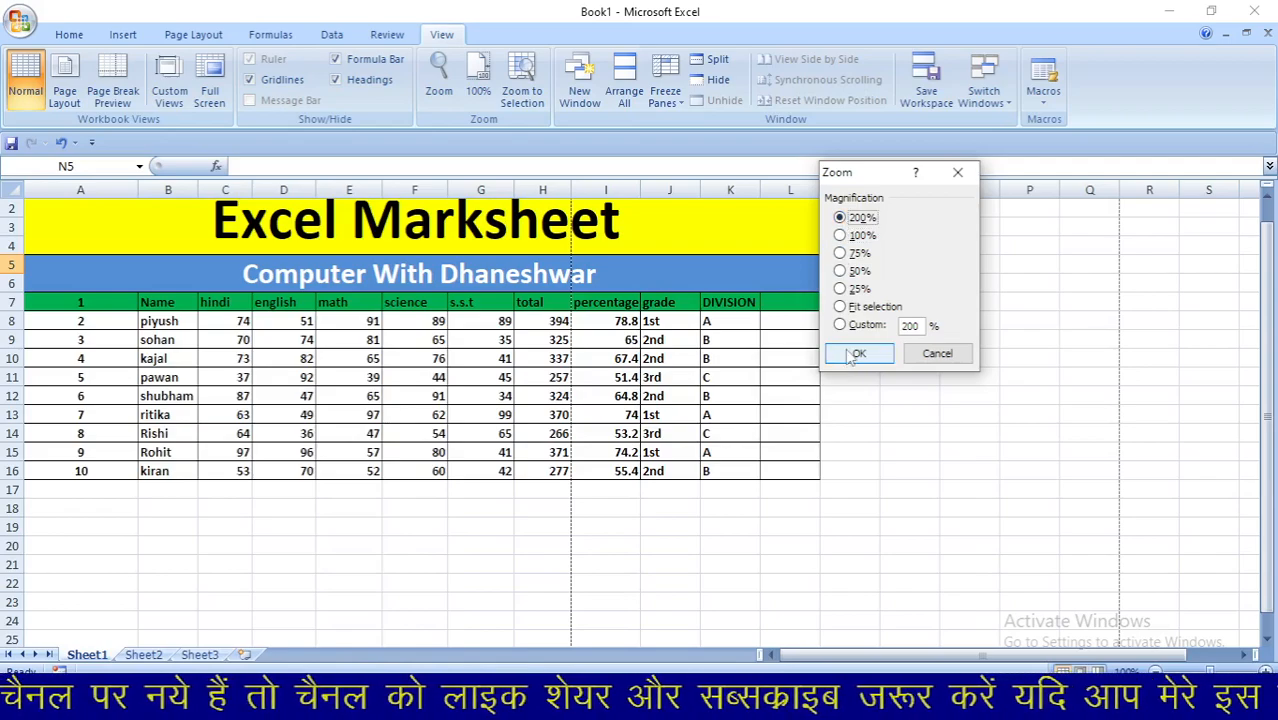
{"action": "left_click", "coordinate": [847, 352]}
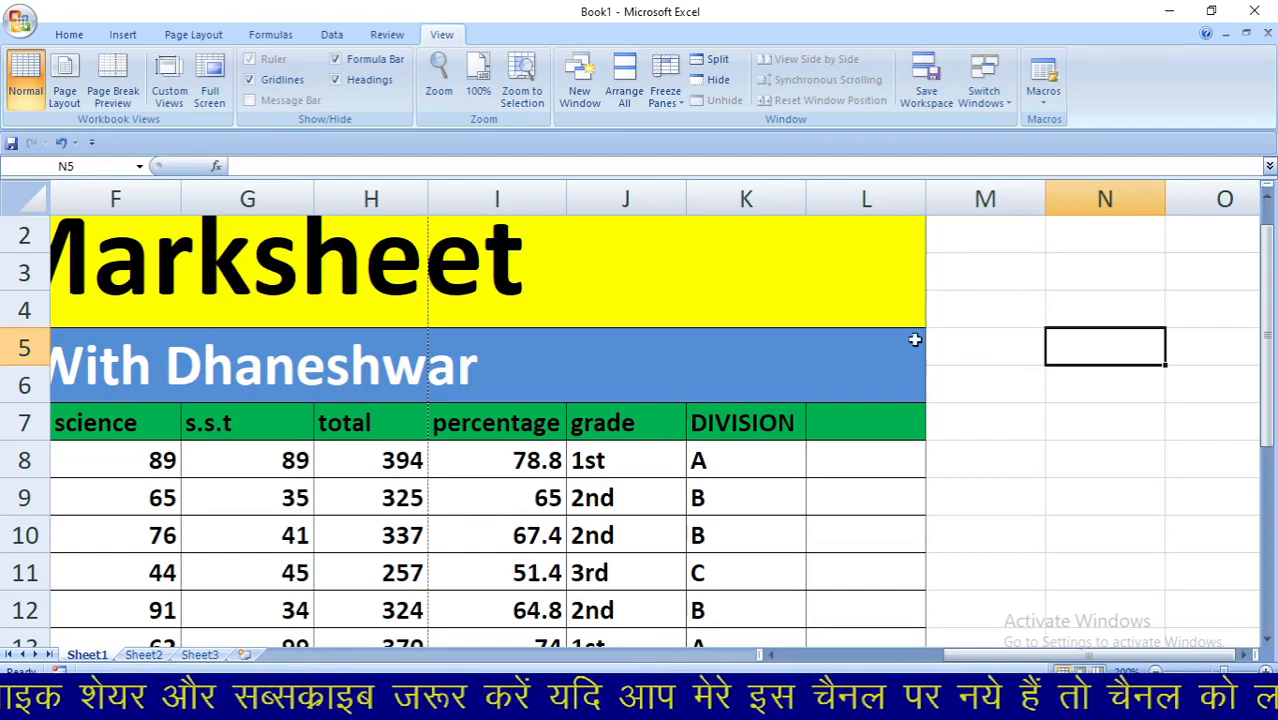
{"action": "left_click", "coordinate": [479, 80]}
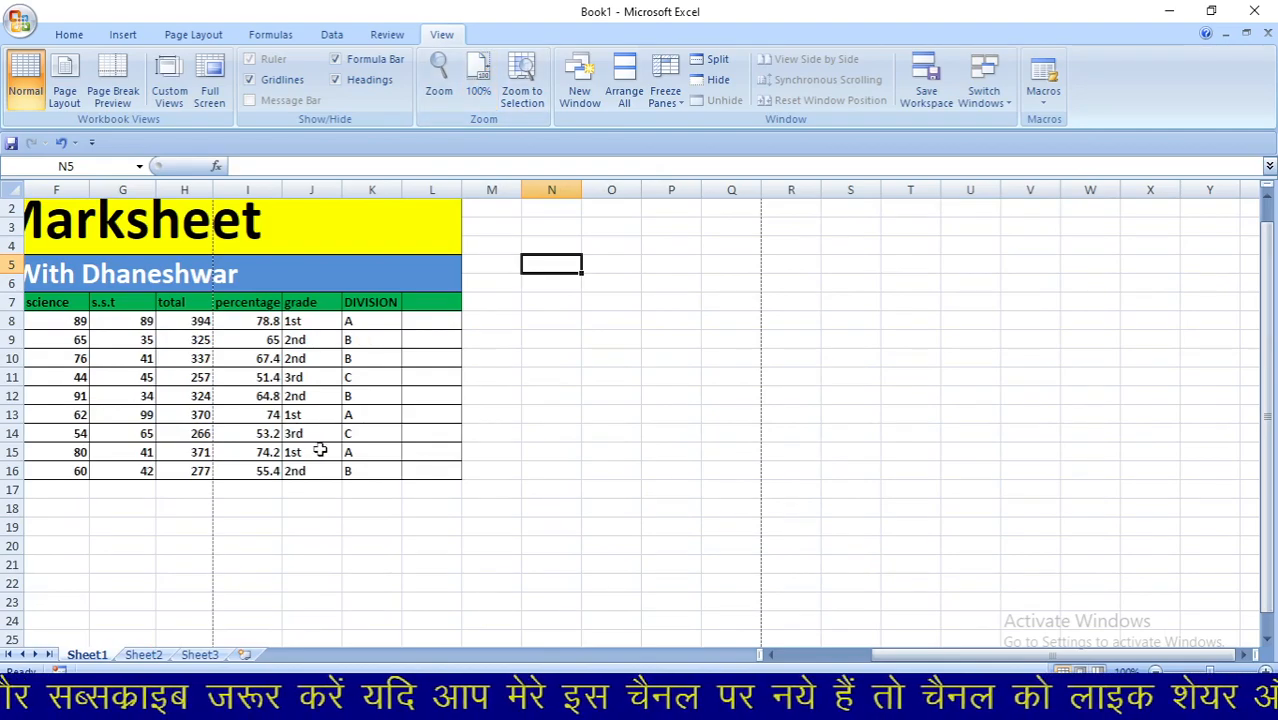
{"action": "left_click_drag", "start_coordinate": [890, 658], "coordinate": [762, 655]}
Step: Open the magnification settings from the current zoom percentage and close them without changes, twice
{"action": "left_click", "coordinate": [1126, 672]}
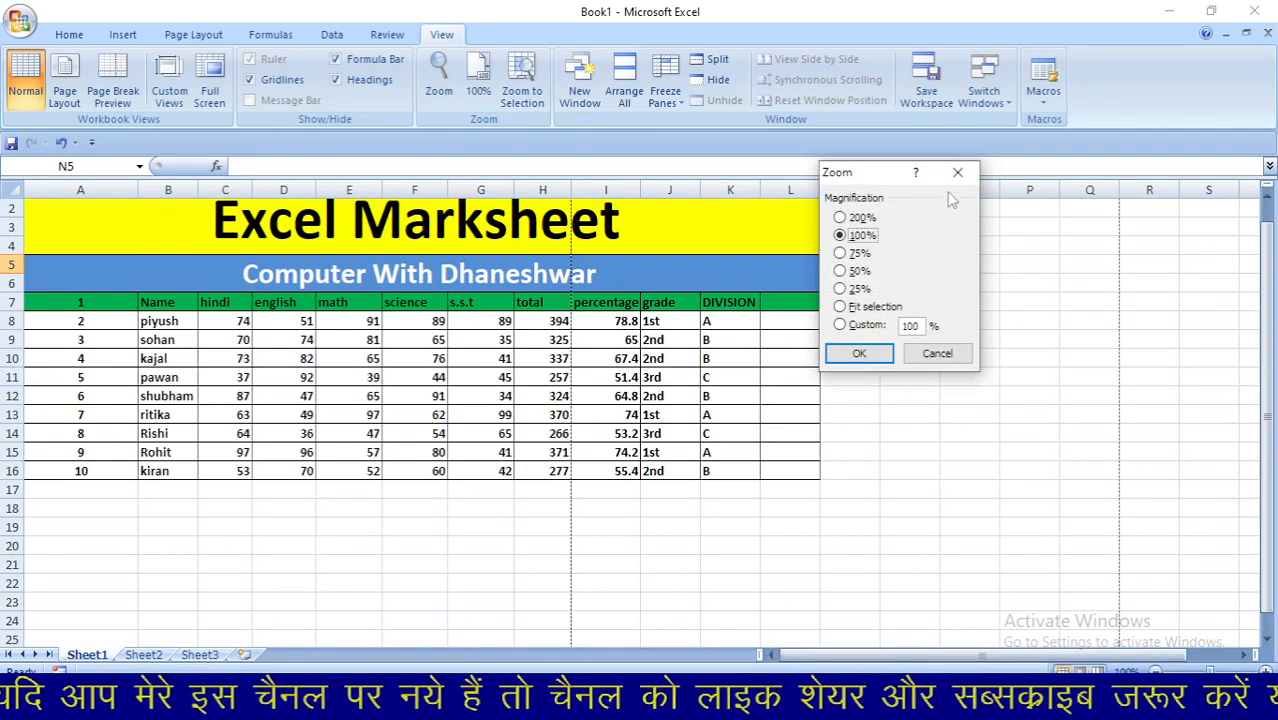
{"action": "left_click", "coordinate": [957, 172]}
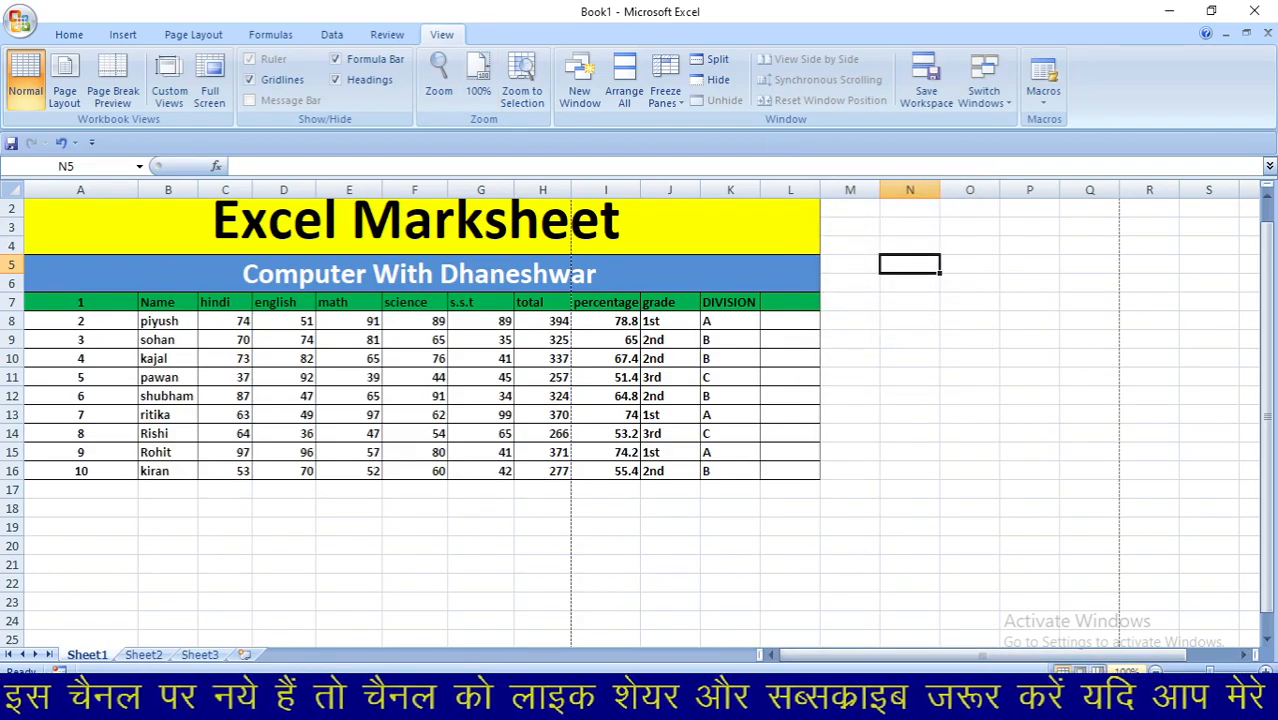
{"action": "left_click", "coordinate": [1127, 670]}
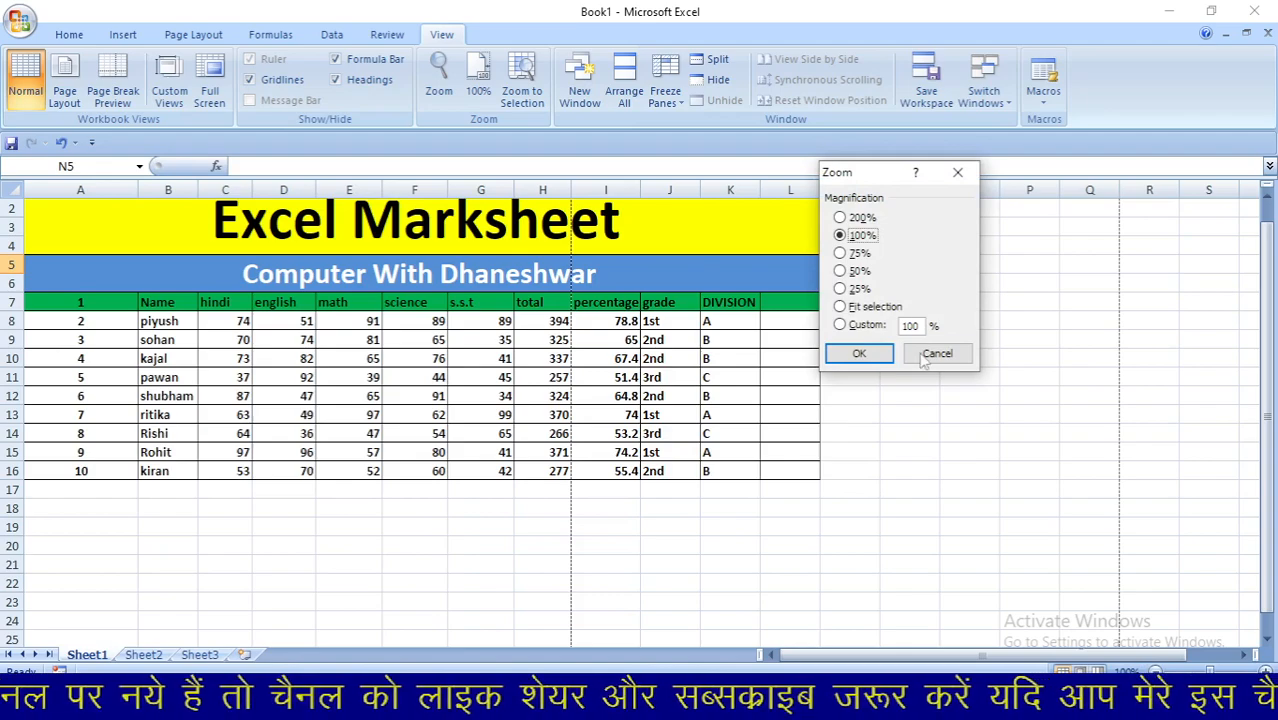
{"action": "left_click", "coordinate": [957, 172]}
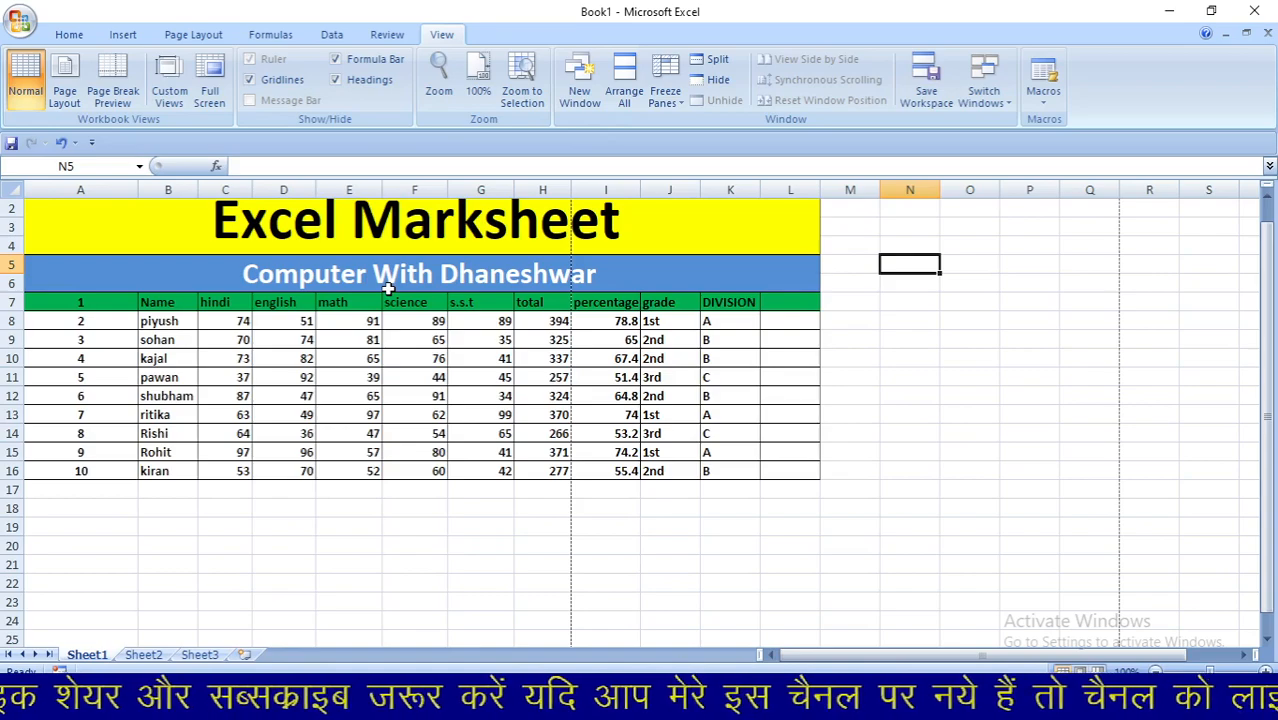
Step: Zoom to the marks in D8:G11, return to 100%, and select cell K14
{"action": "left_click_drag", "start_coordinate": [300, 321], "coordinate": [459, 372]}
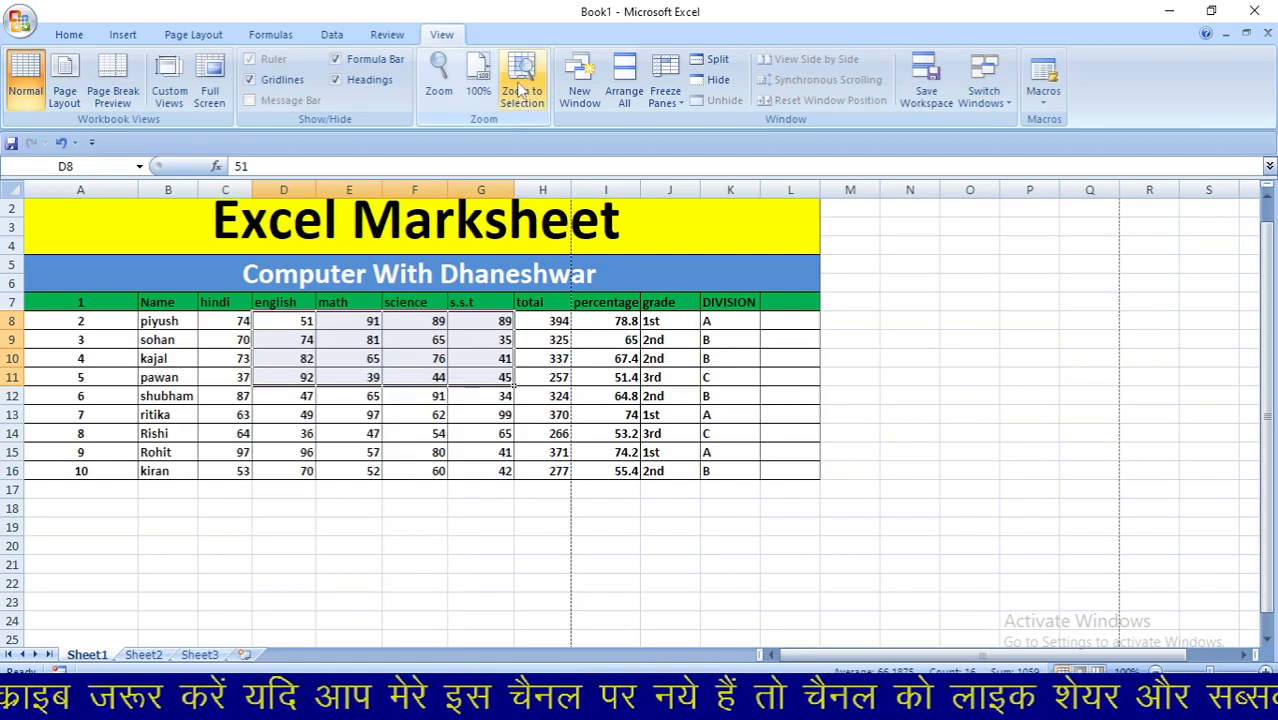
{"action": "left_click", "coordinate": [520, 90]}
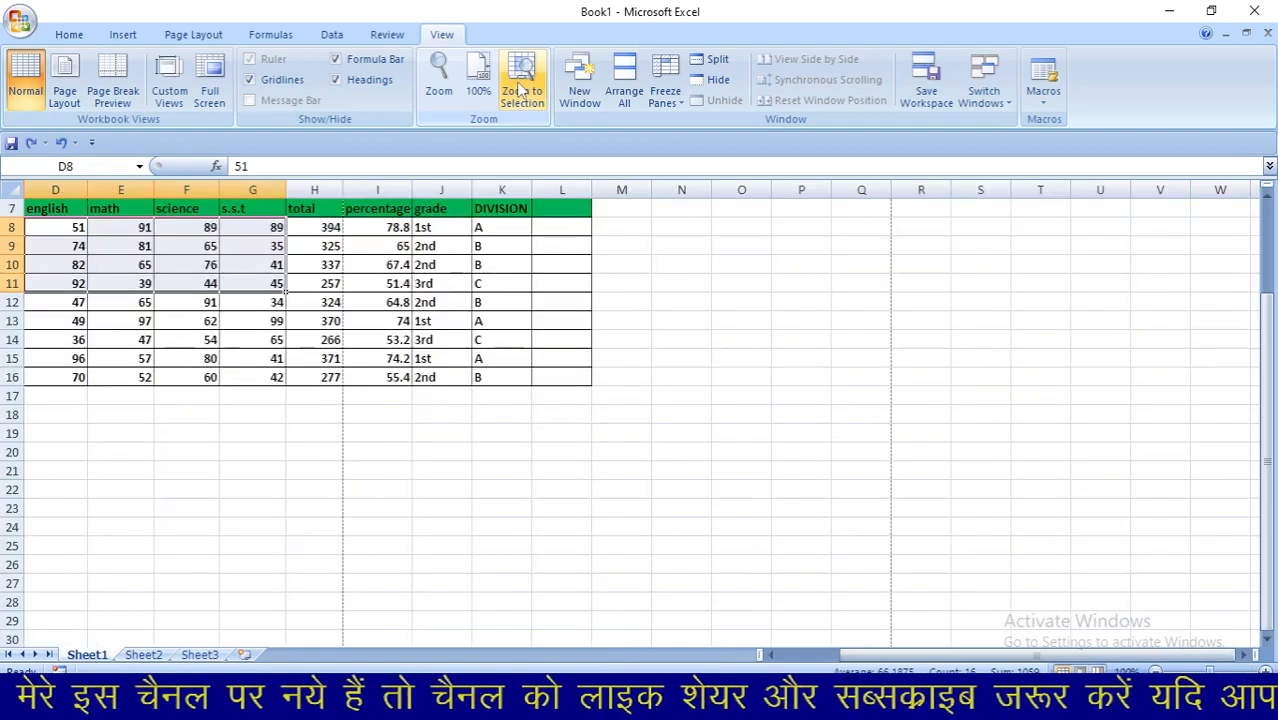
{"action": "left_click", "coordinate": [510, 340]}
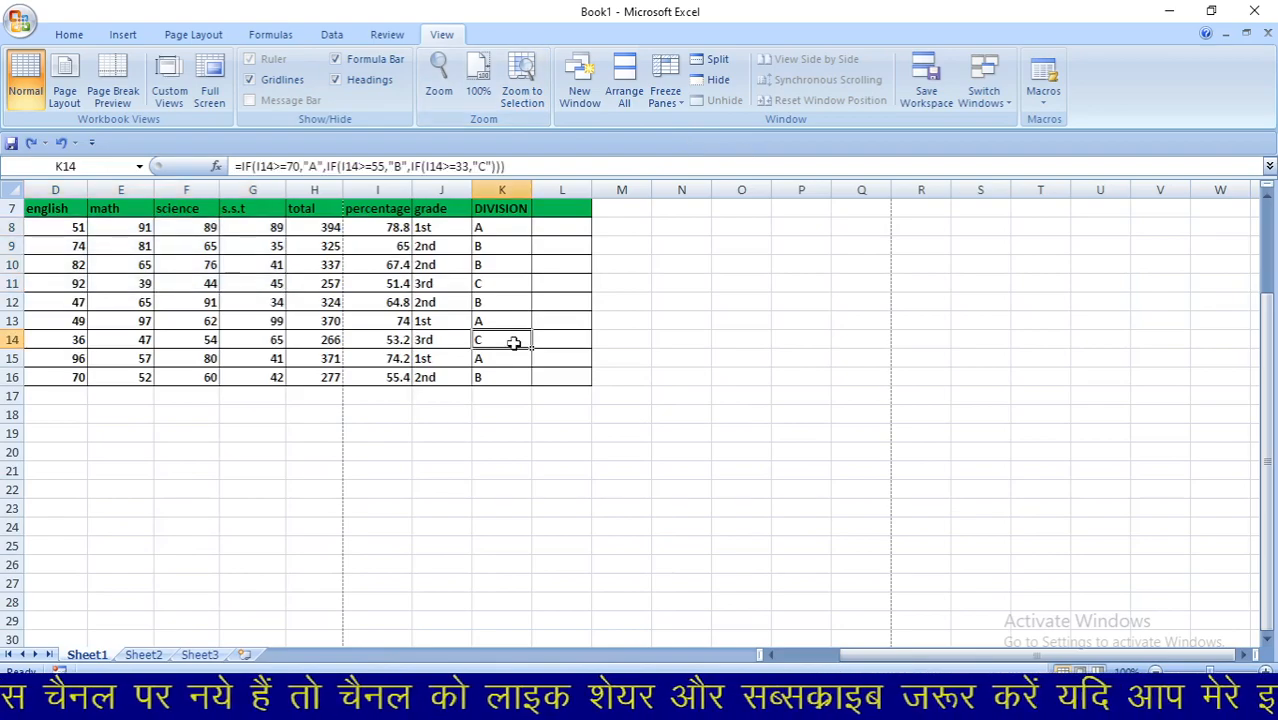
Step: Zoom to the DIVISION values in K8:K16, return to 100%, and select the empty cell M19
{"action": "left_click_drag", "start_coordinate": [499, 228], "coordinate": [506, 372]}
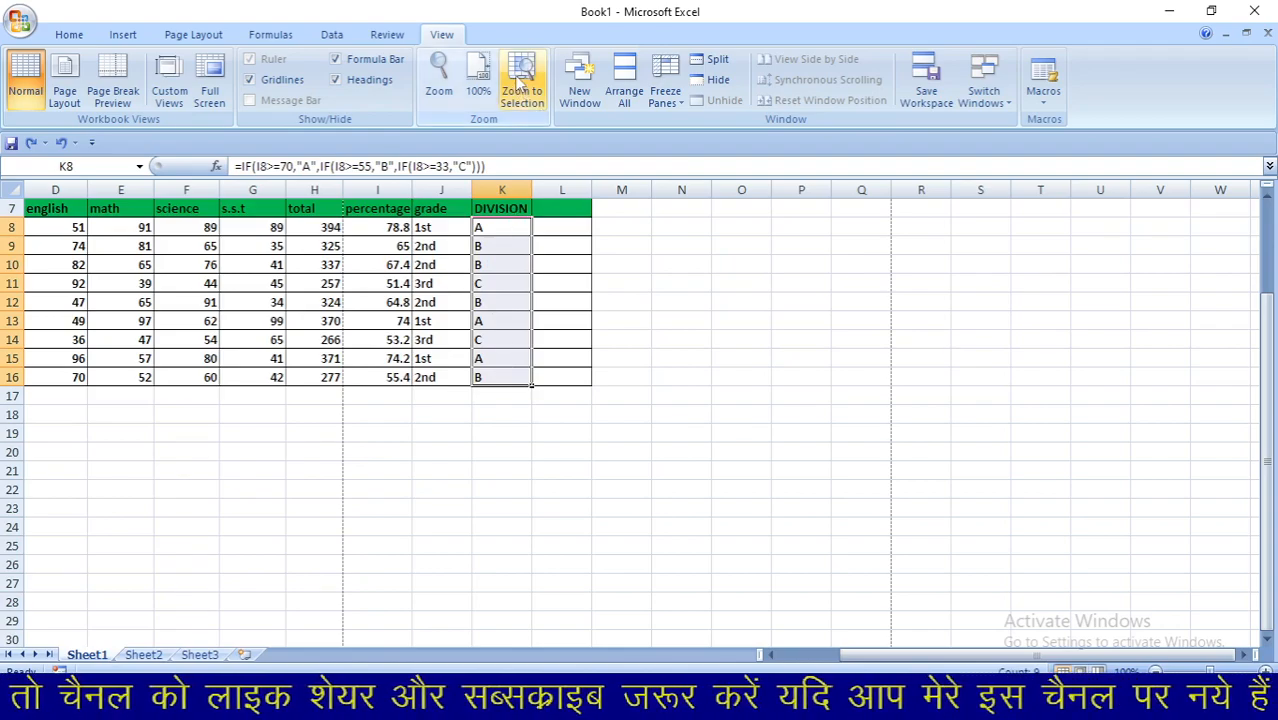
{"action": "left_click", "coordinate": [520, 88]}
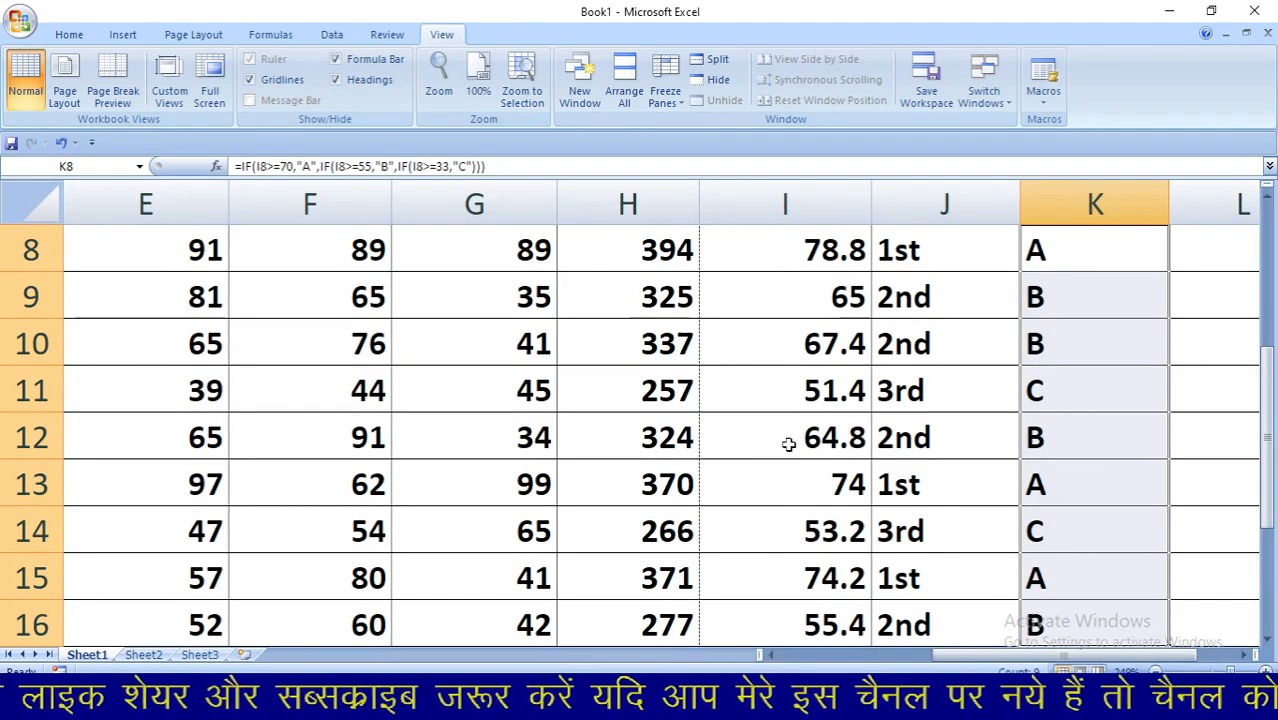
{"action": "key", "text": "ctrl+z"}
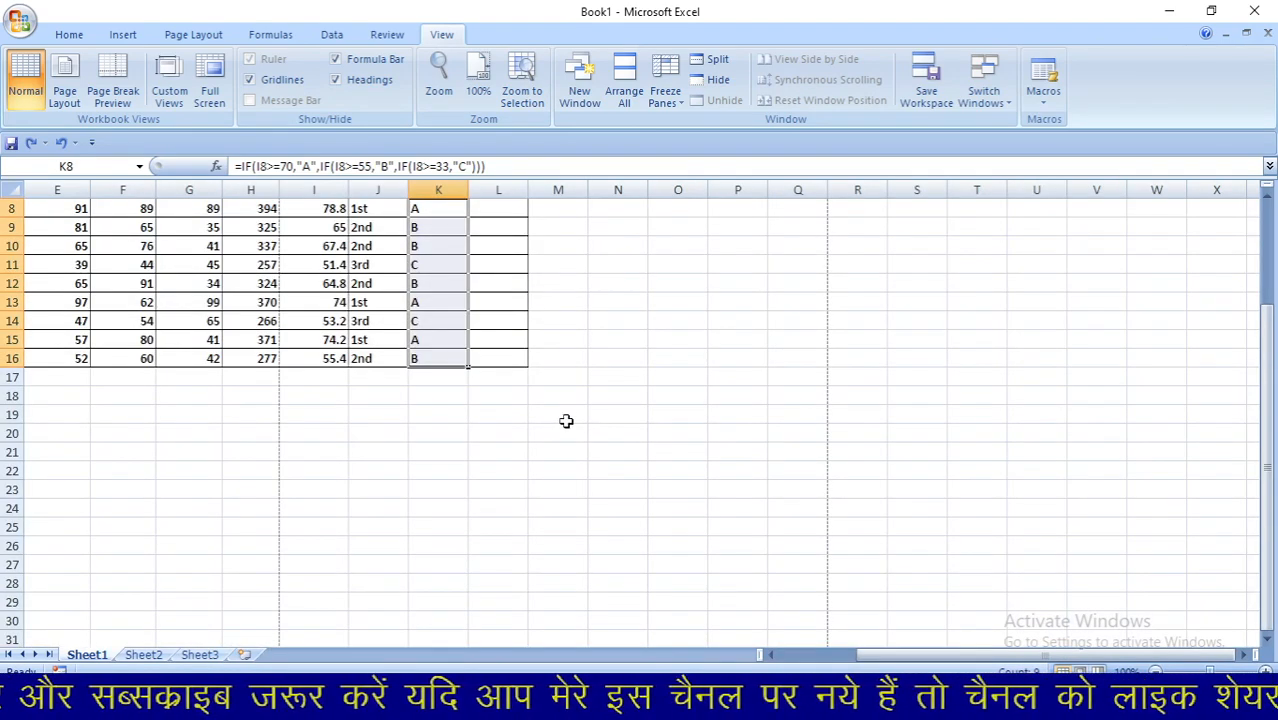
{"action": "left_click", "coordinate": [563, 418]}
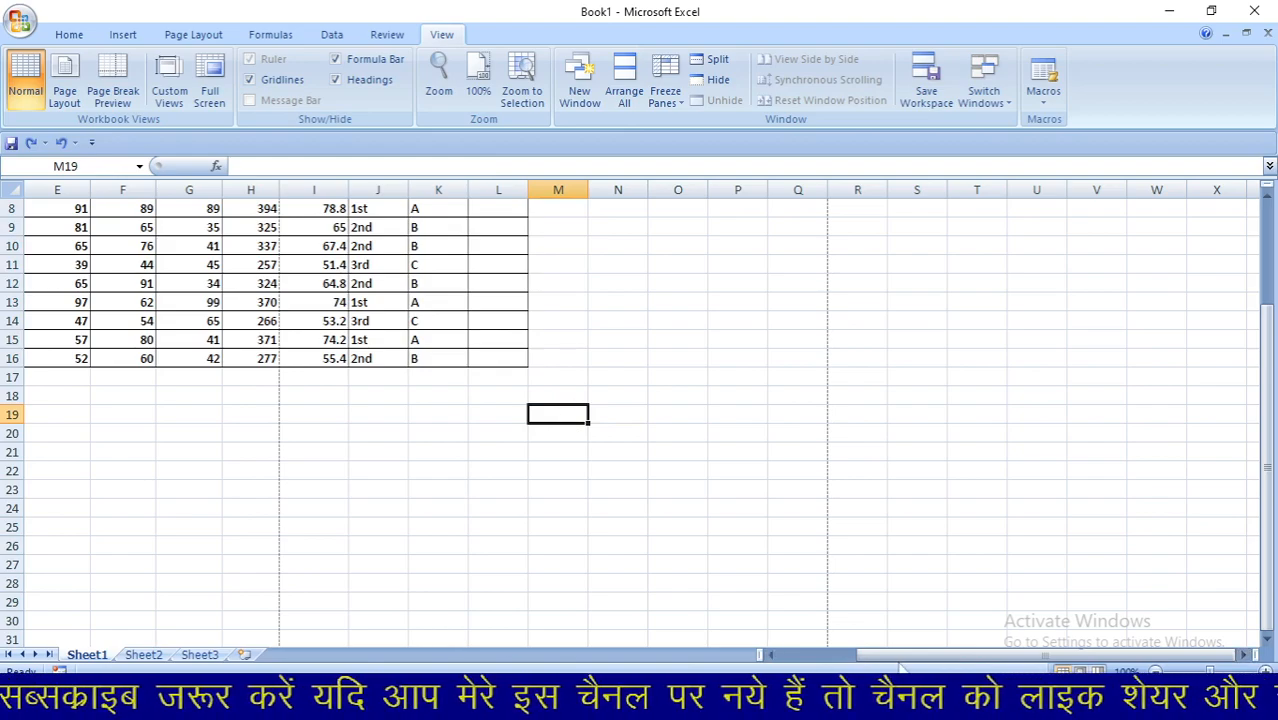
Step: Zoom to the subject headers and marks in C7:G11, return to 100%, and select the empty cell L20
{"action": "left_click_drag", "start_coordinate": [897, 664], "coordinate": [788, 664]}
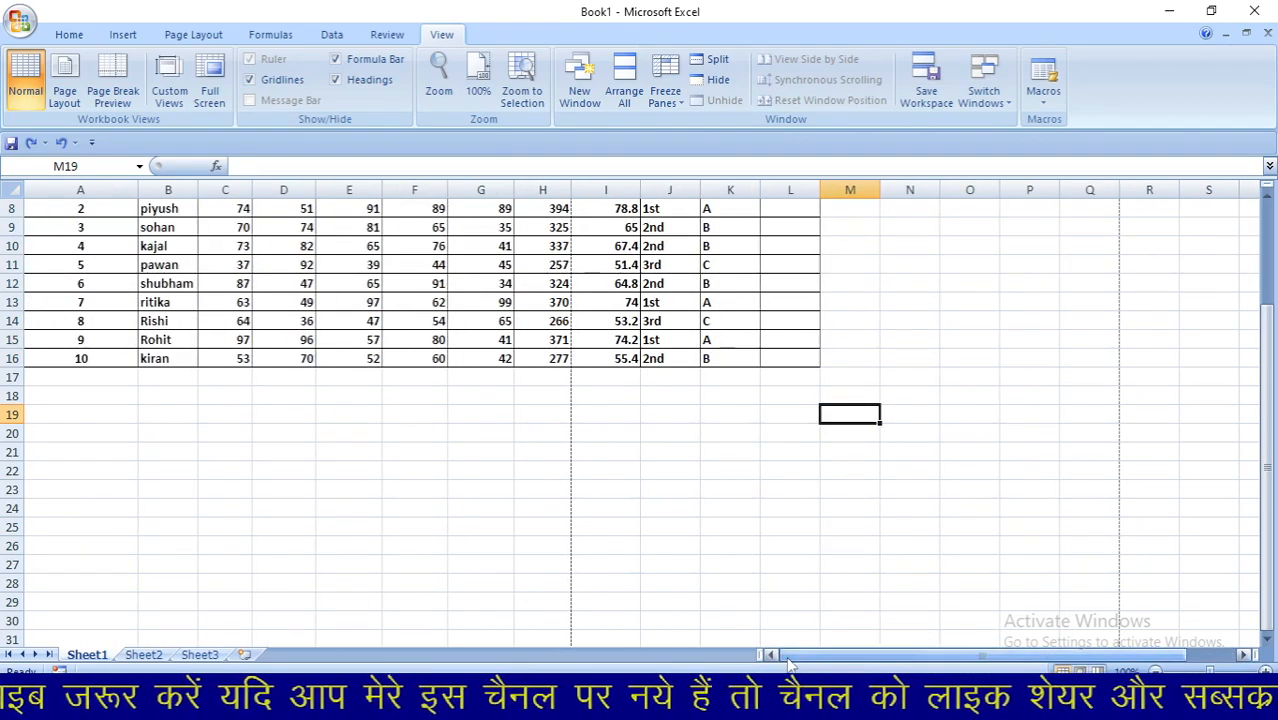
{"action": "scroll", "coordinate": [700, 530], "scroll_direction": "up", "scroll_amount": 1}
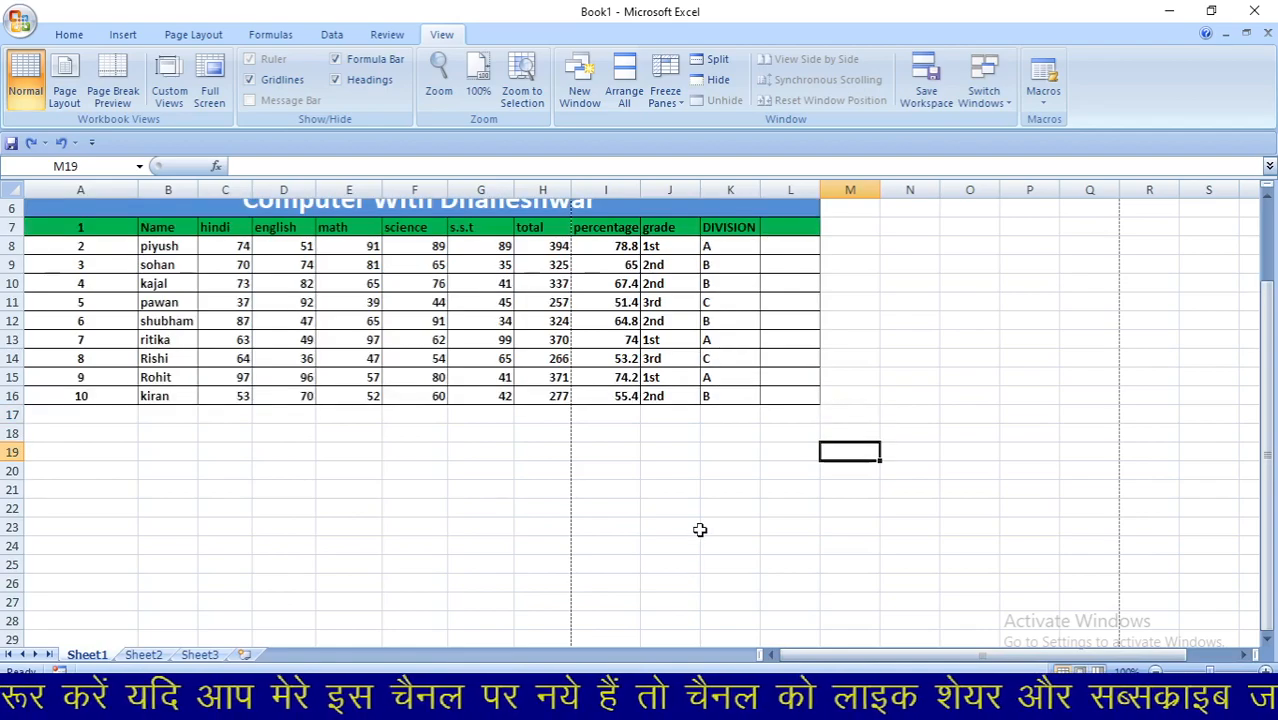
{"action": "scroll", "coordinate": [700, 530], "scroll_direction": "up", "scroll_amount": 2}
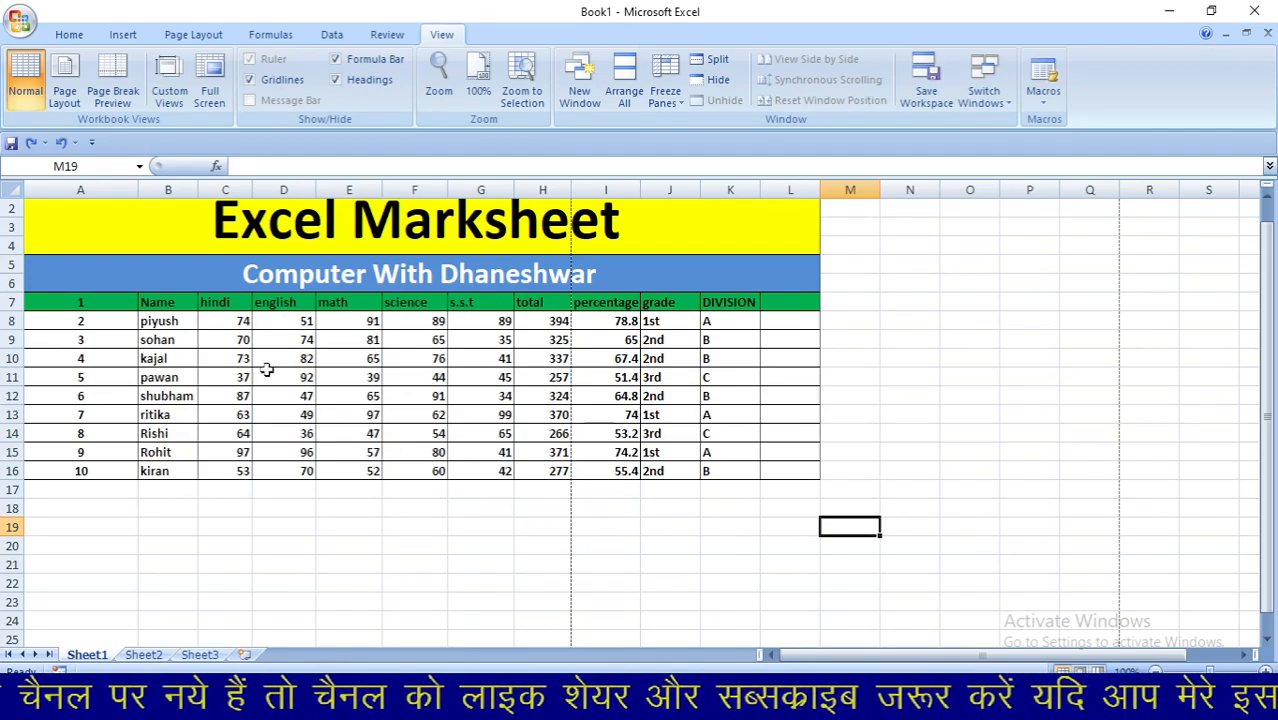
{"action": "left_click_drag", "start_coordinate": [228, 302], "coordinate": [476, 380]}
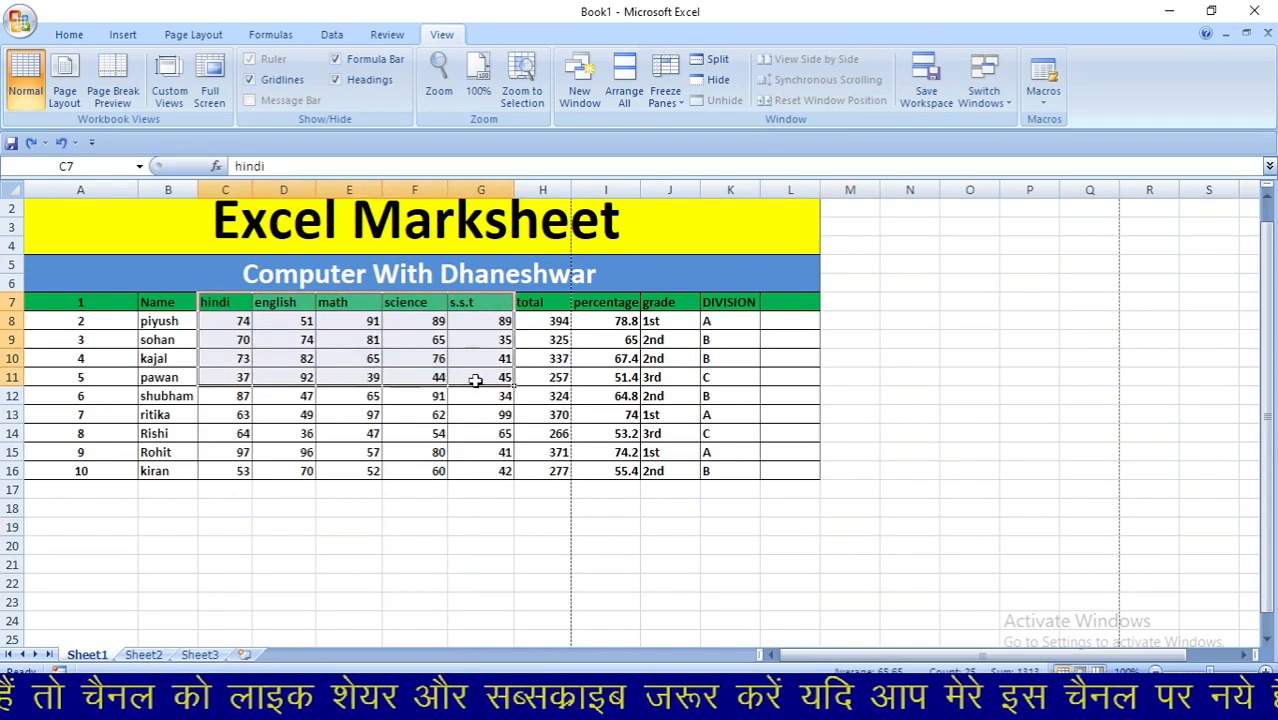
{"action": "left_click", "coordinate": [521, 84]}
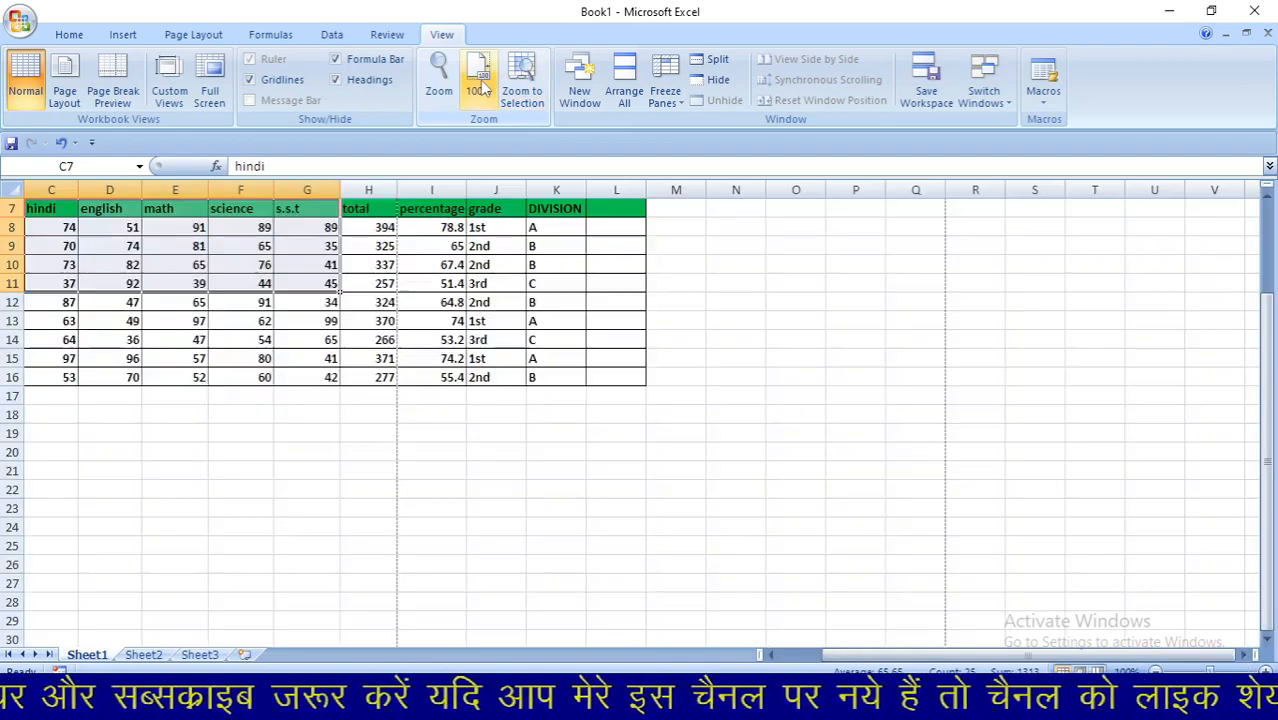
{"action": "left_click", "coordinate": [480, 88]}
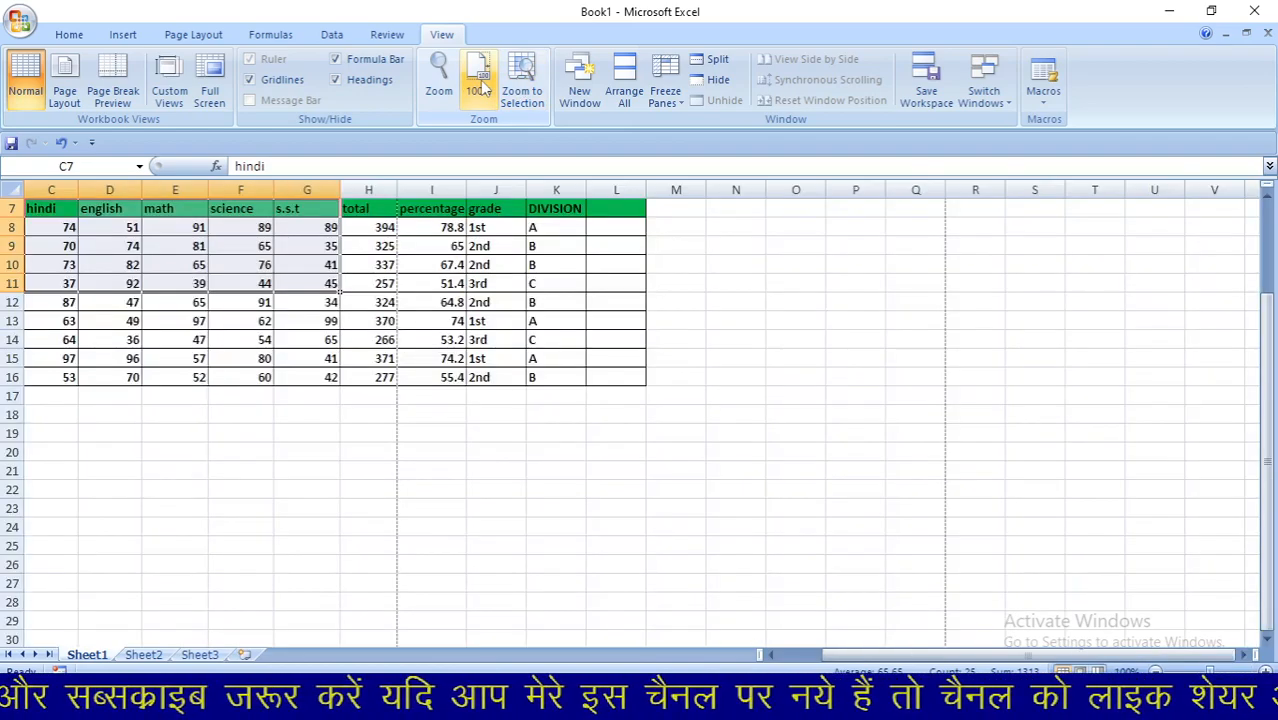
{"action": "left_click", "coordinate": [633, 450]}
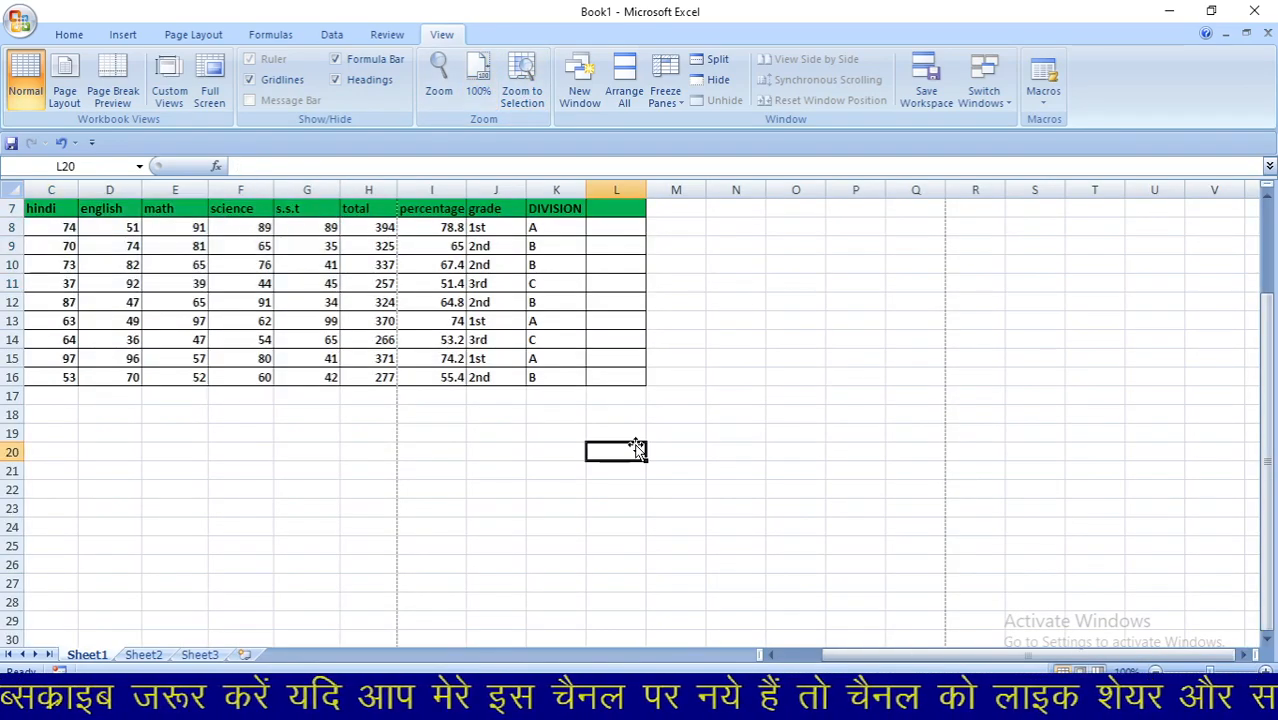
Step: Open four additional windows of the marksheet workbook
{"action": "scroll", "coordinate": [636, 447], "scroll_direction": "up", "scroll_amount": 2}
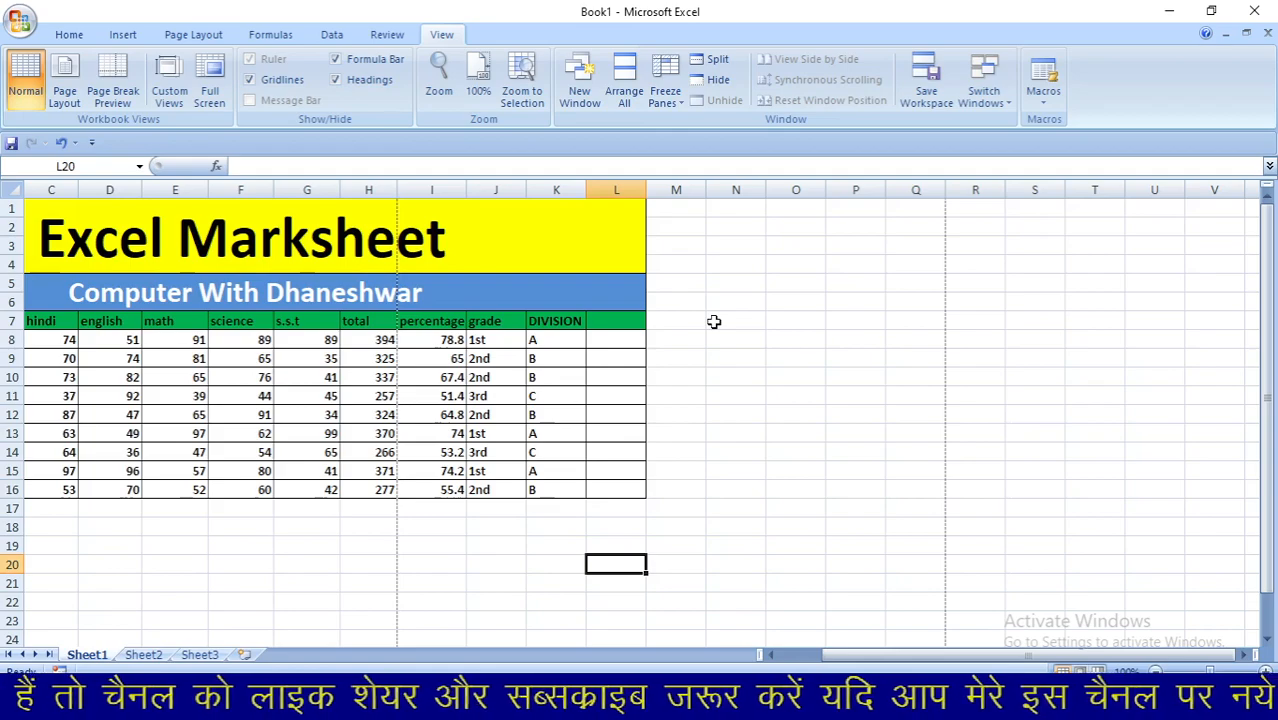
{"action": "left_click", "coordinate": [581, 90]}
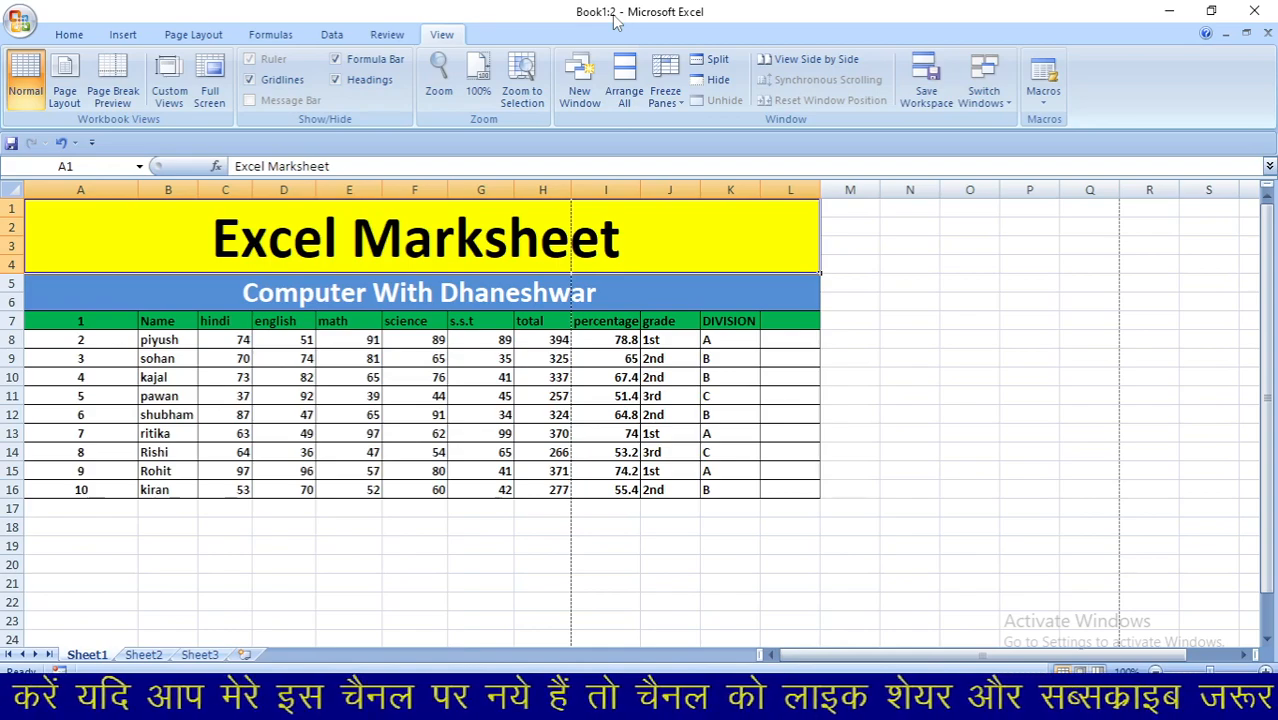
{"action": "left_click", "coordinate": [580, 85]}
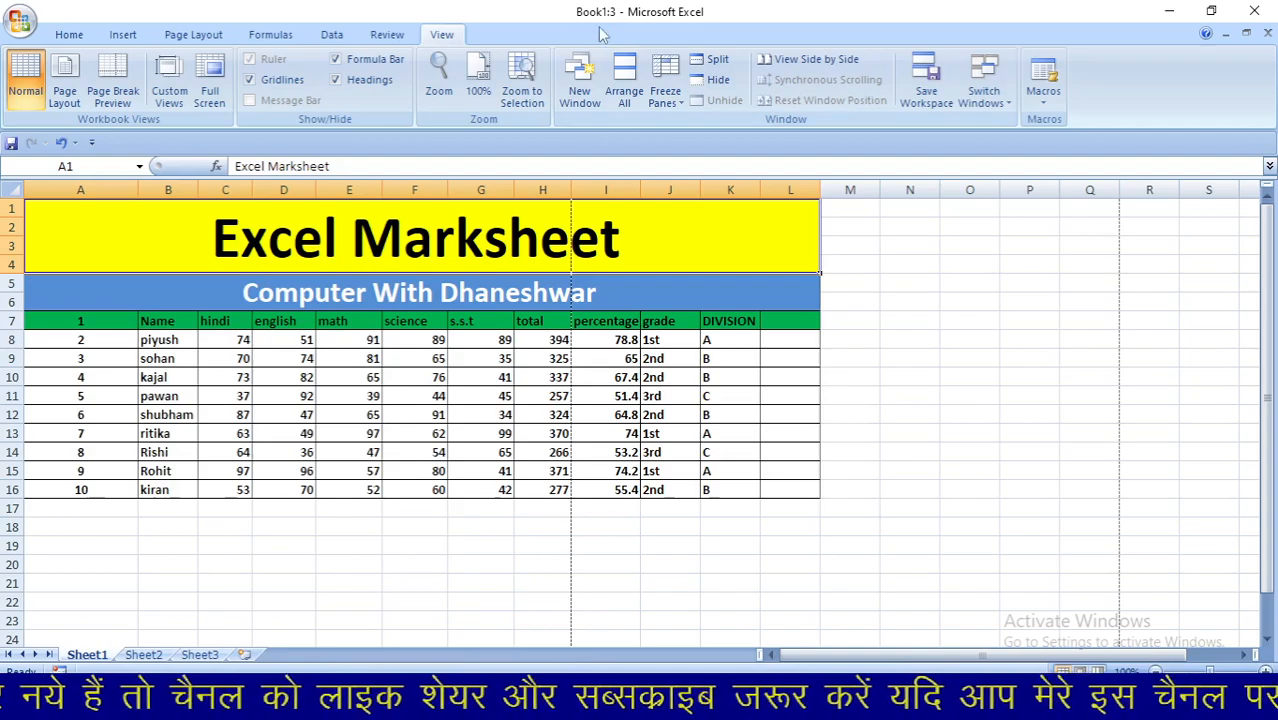
{"action": "left_click", "coordinate": [587, 78]}
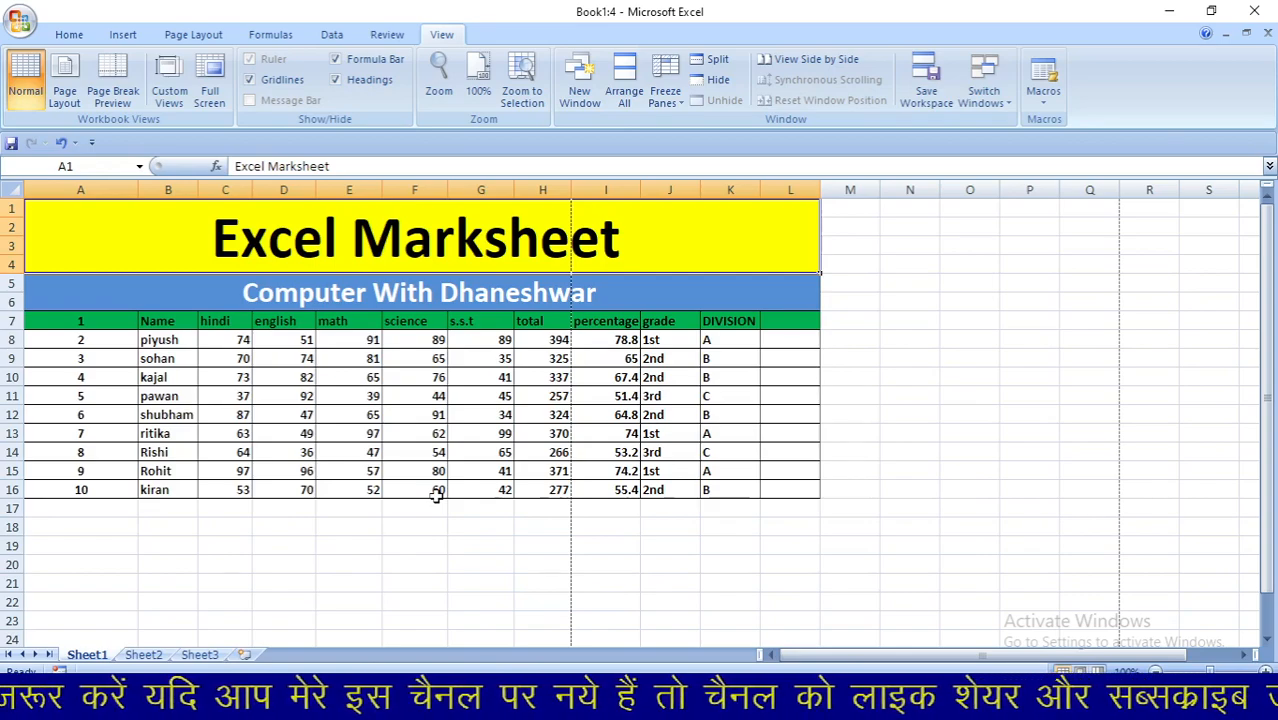
{"action": "left_click", "coordinate": [572, 98]}
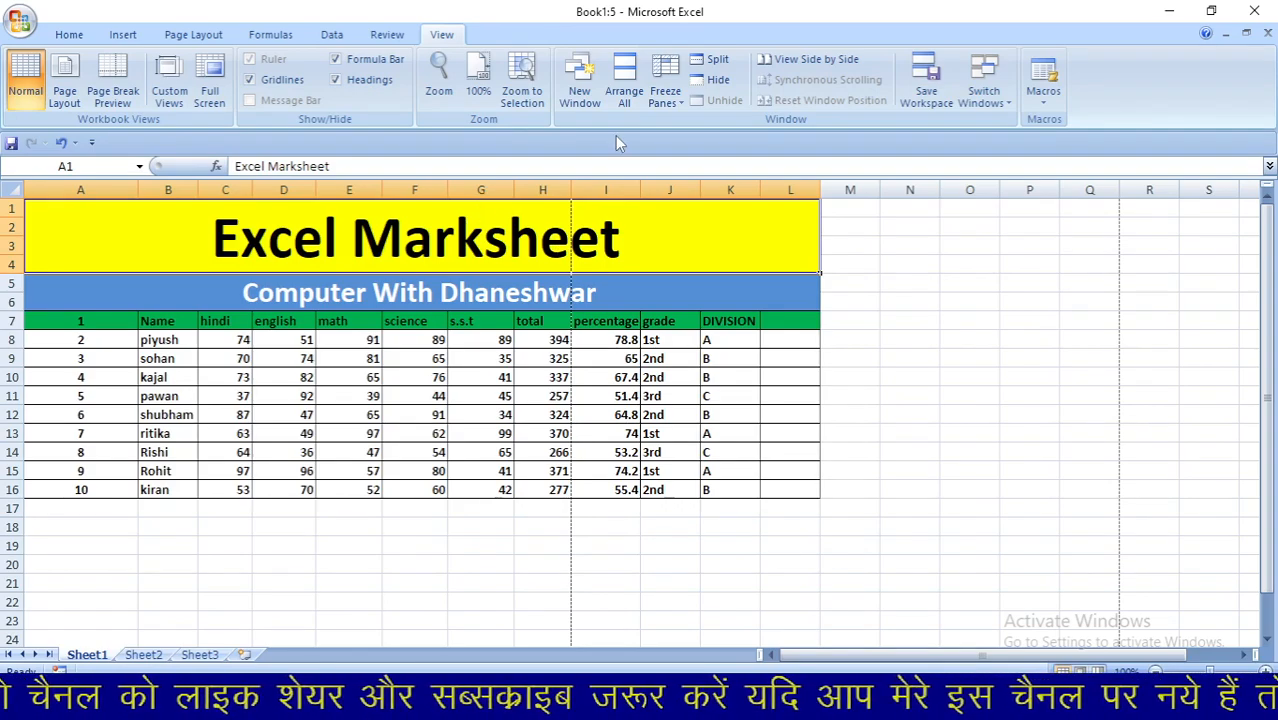
Step: Arrange all workbook windows as Tiled, select D7 in Book1:5, and activate Book1:4, Book1:3 and Book1:1 in turn
{"action": "left_click", "coordinate": [628, 74]}
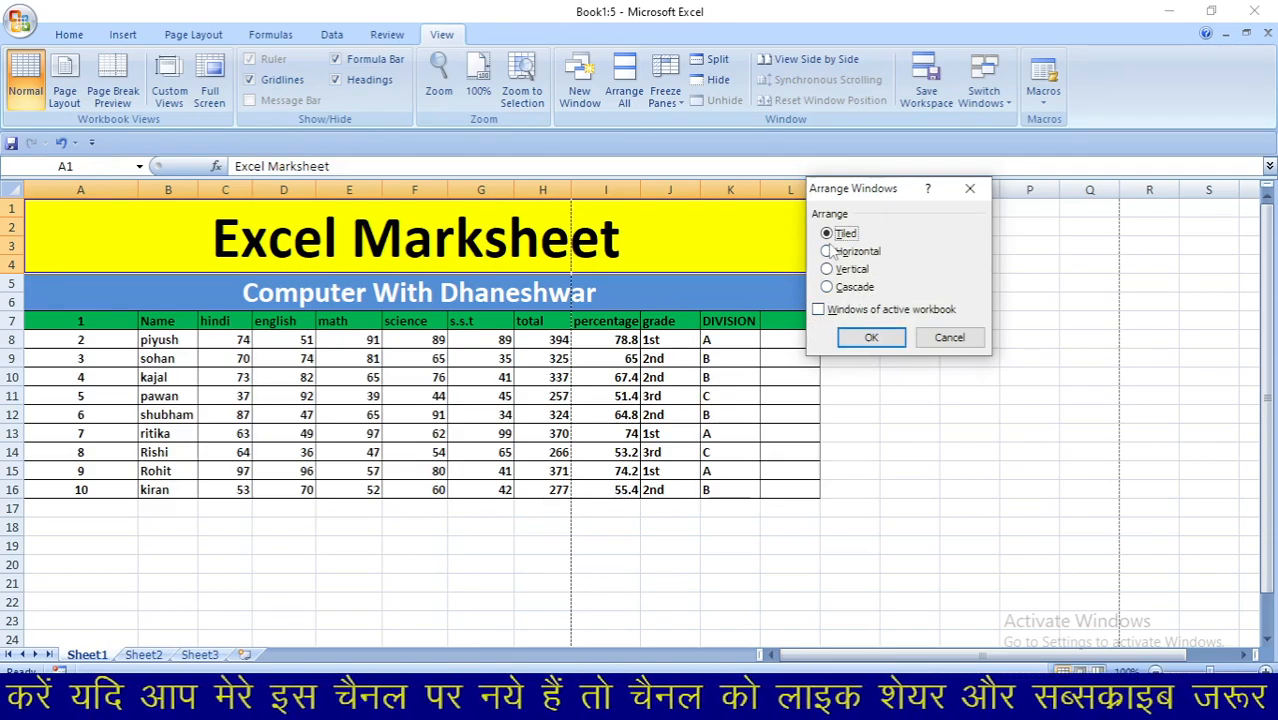
{"action": "left_click", "coordinate": [868, 338]}
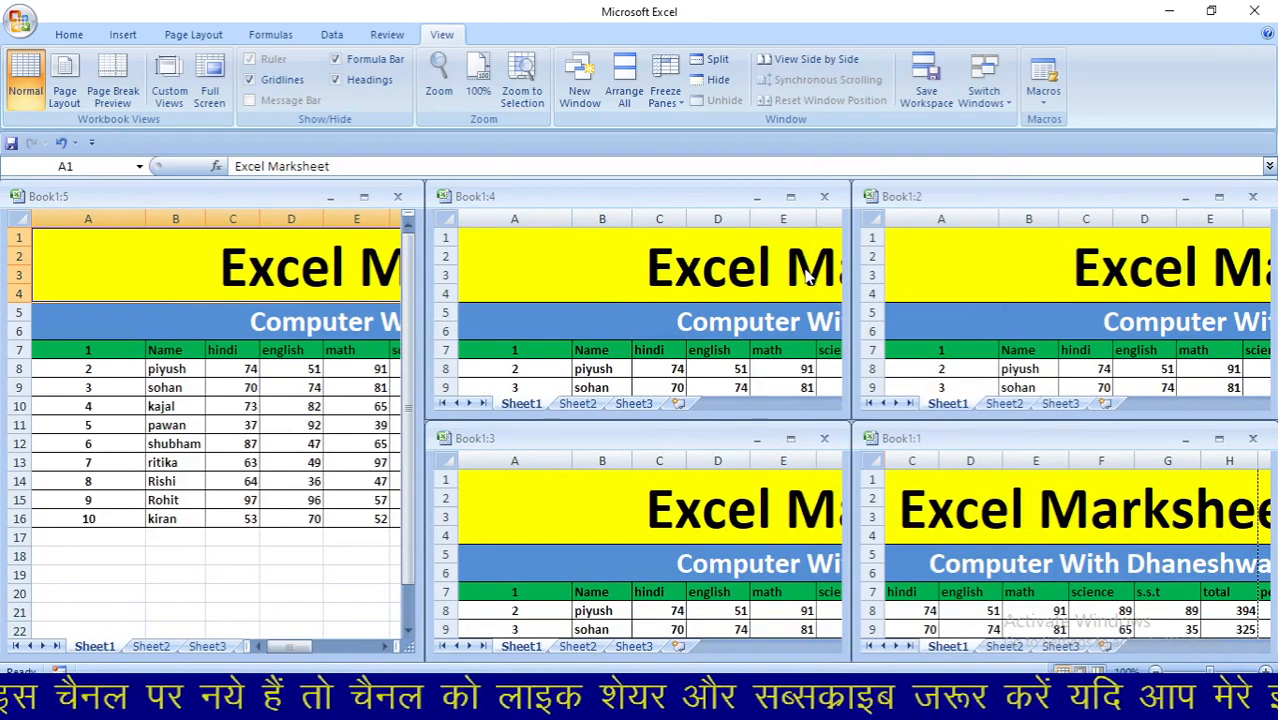
{"action": "left_click", "coordinate": [287, 355]}
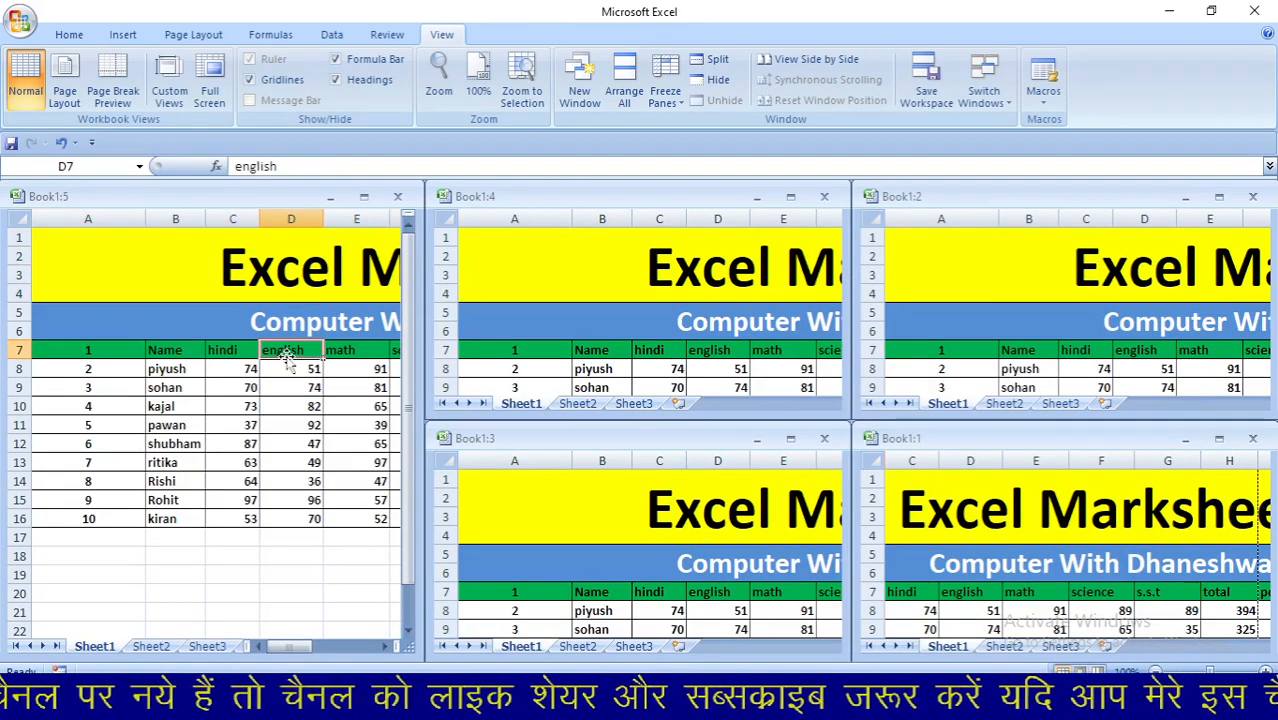
{"action": "left_click", "coordinate": [521, 261]}
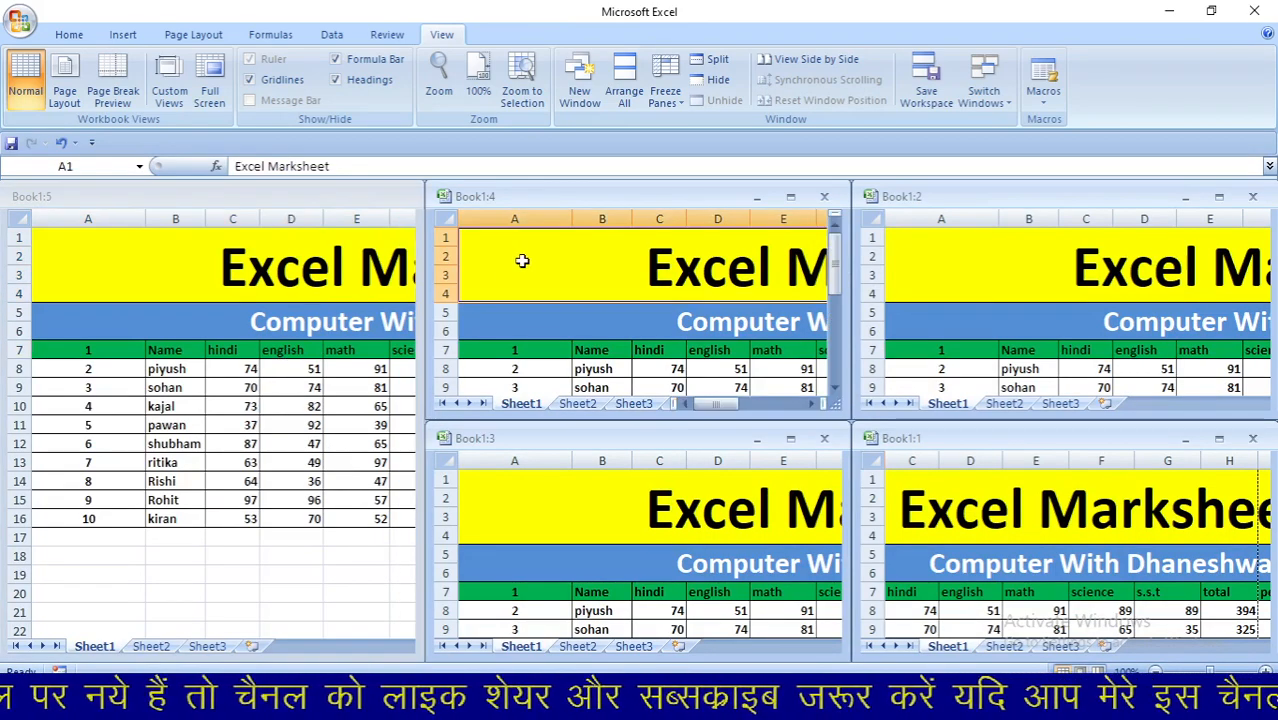
{"action": "left_click", "coordinate": [718, 438]}
{"action": "left_click", "coordinate": [998, 450]}
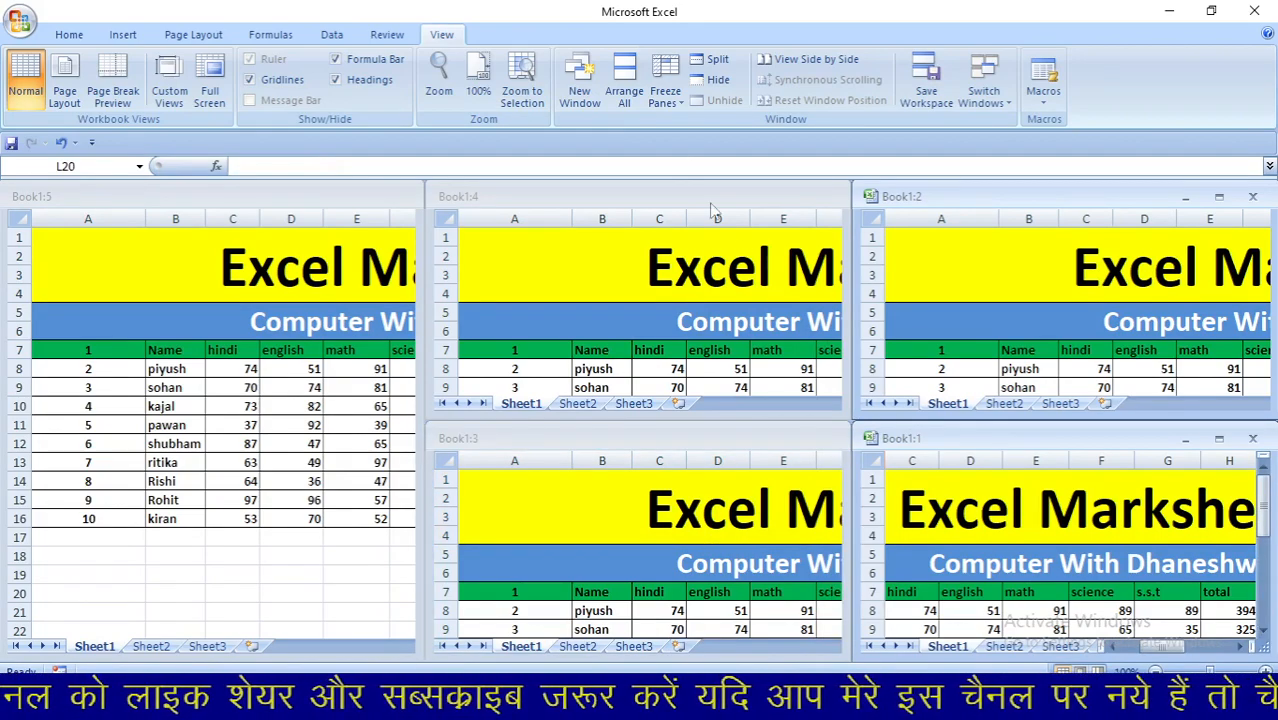
Step: Open one more window of the workbook, tile all windows again, and select cell D8 in the new window
{"action": "left_click", "coordinate": [573, 107]}
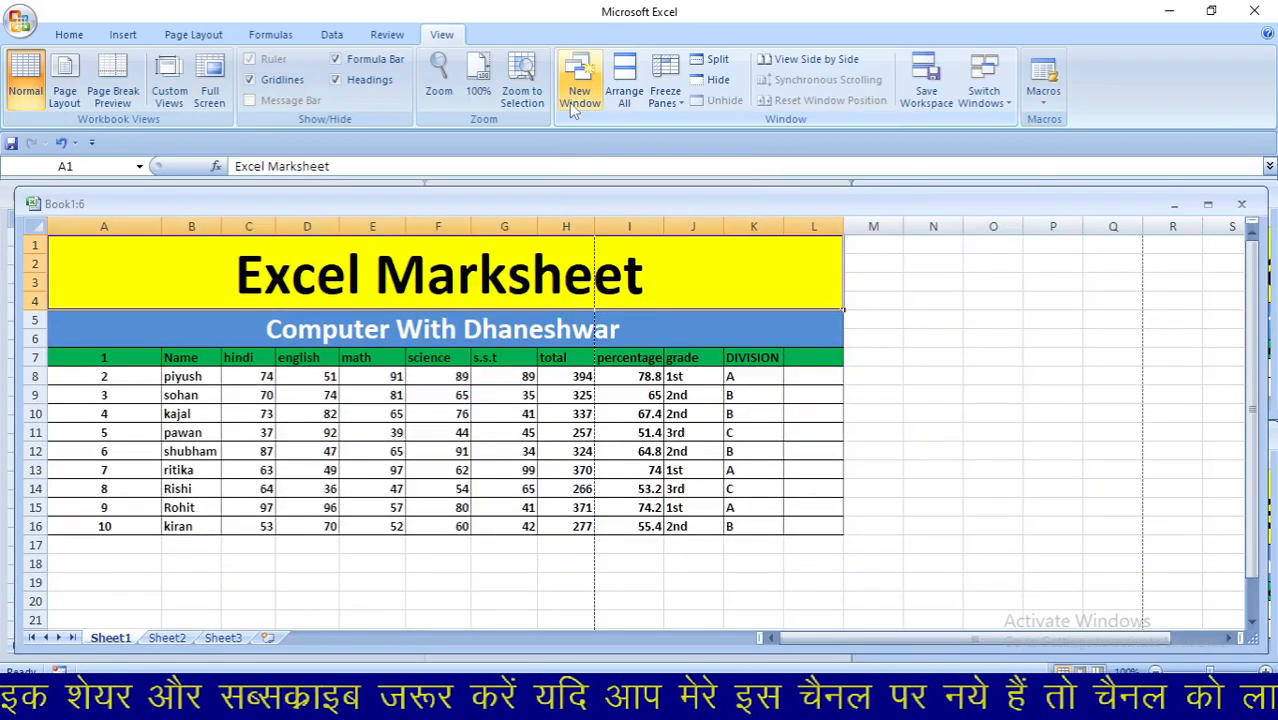
{"action": "left_click", "coordinate": [627, 95]}
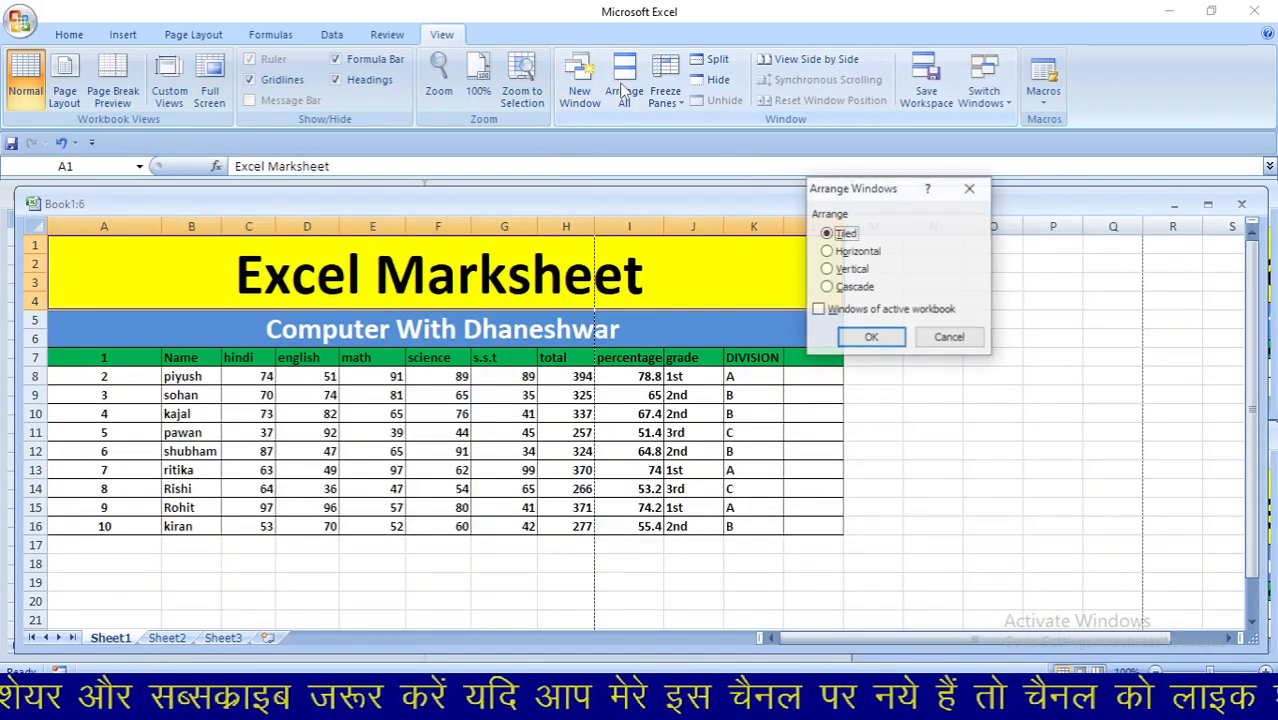
{"action": "left_click", "coordinate": [867, 338]}
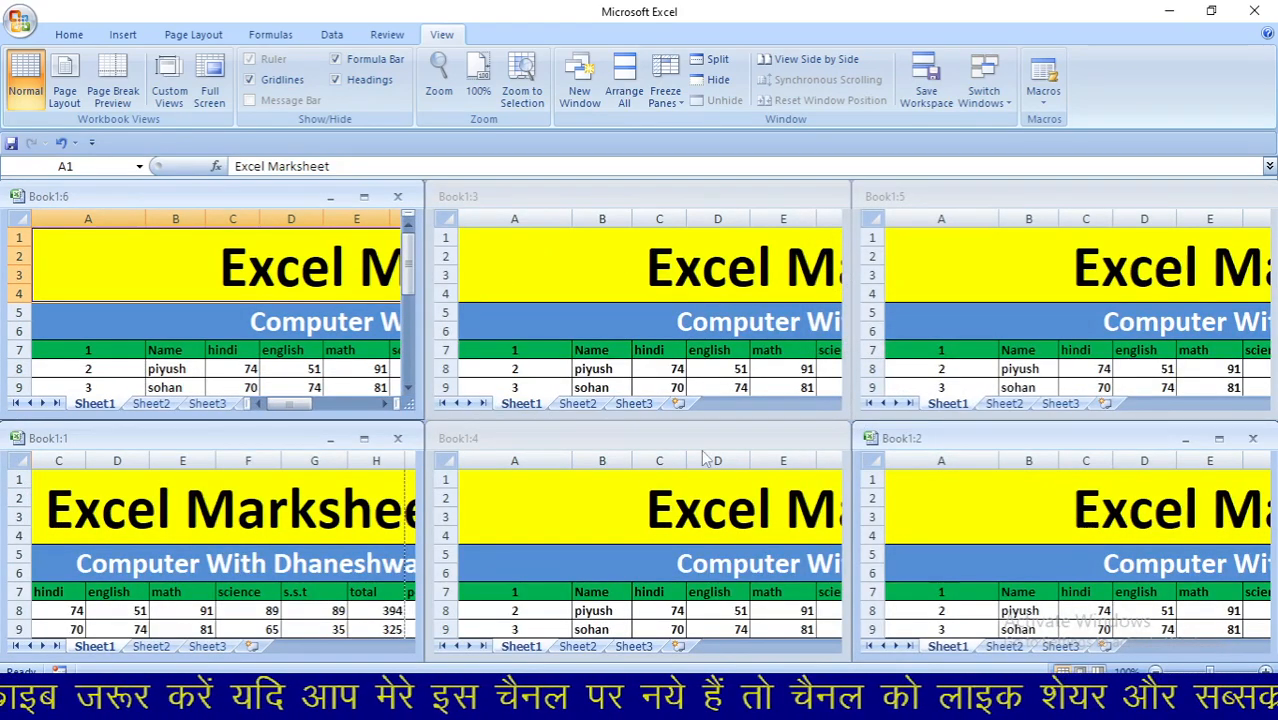
{"action": "left_click", "coordinate": [299, 366]}
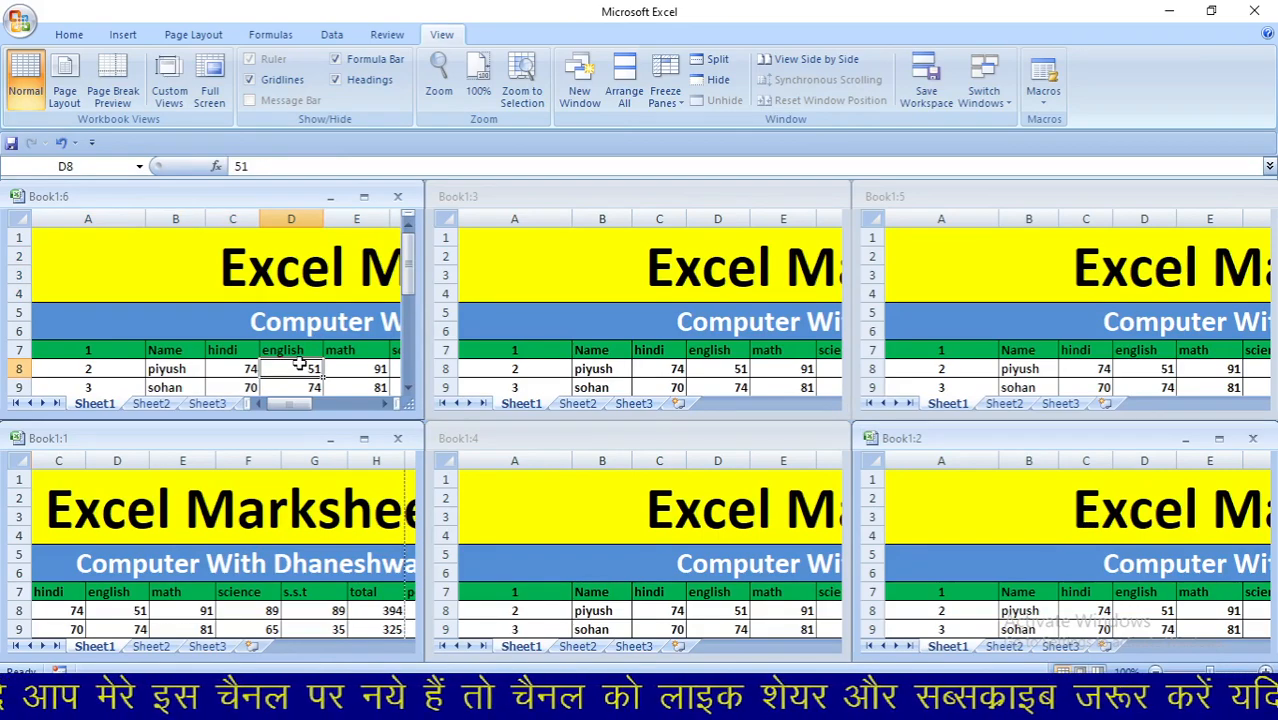
Step: Minimize the Book1:6, Book1:3, Book1:5, Book1:1 and Book1:4 windows and maximize Book1:2
{"action": "left_click", "coordinate": [332, 198]}
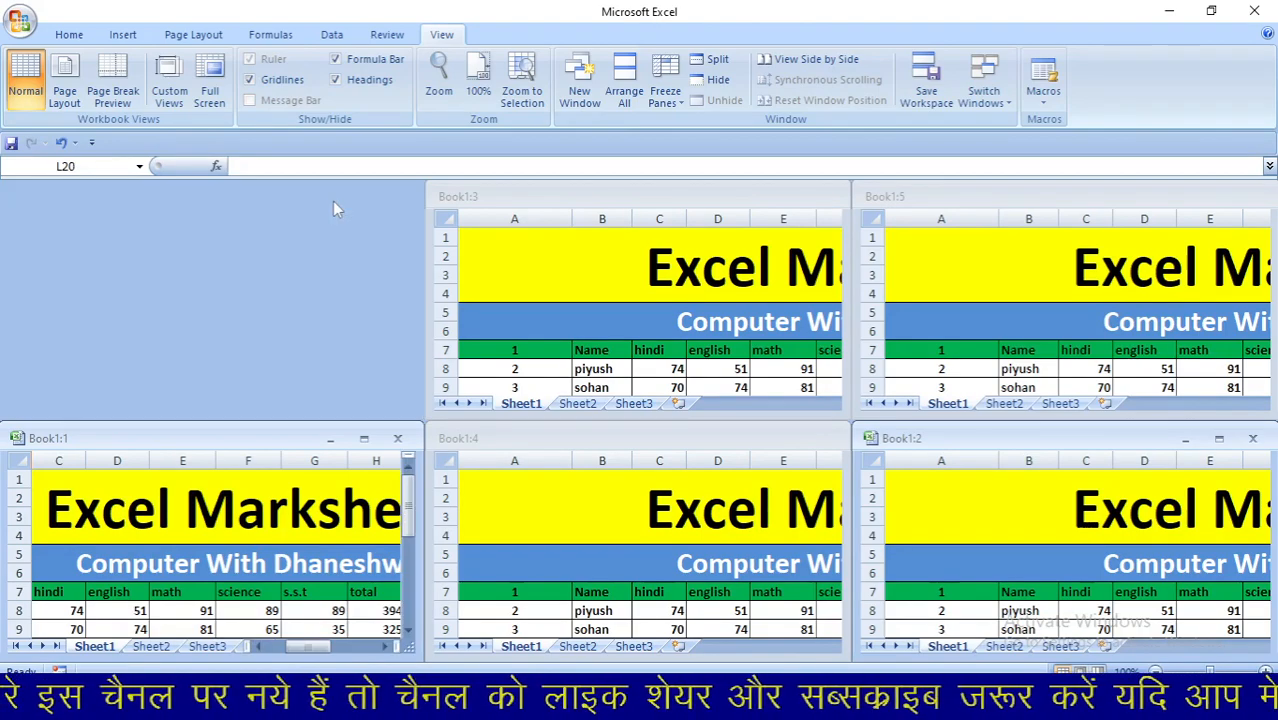
{"action": "left_click", "coordinate": [817, 202]}
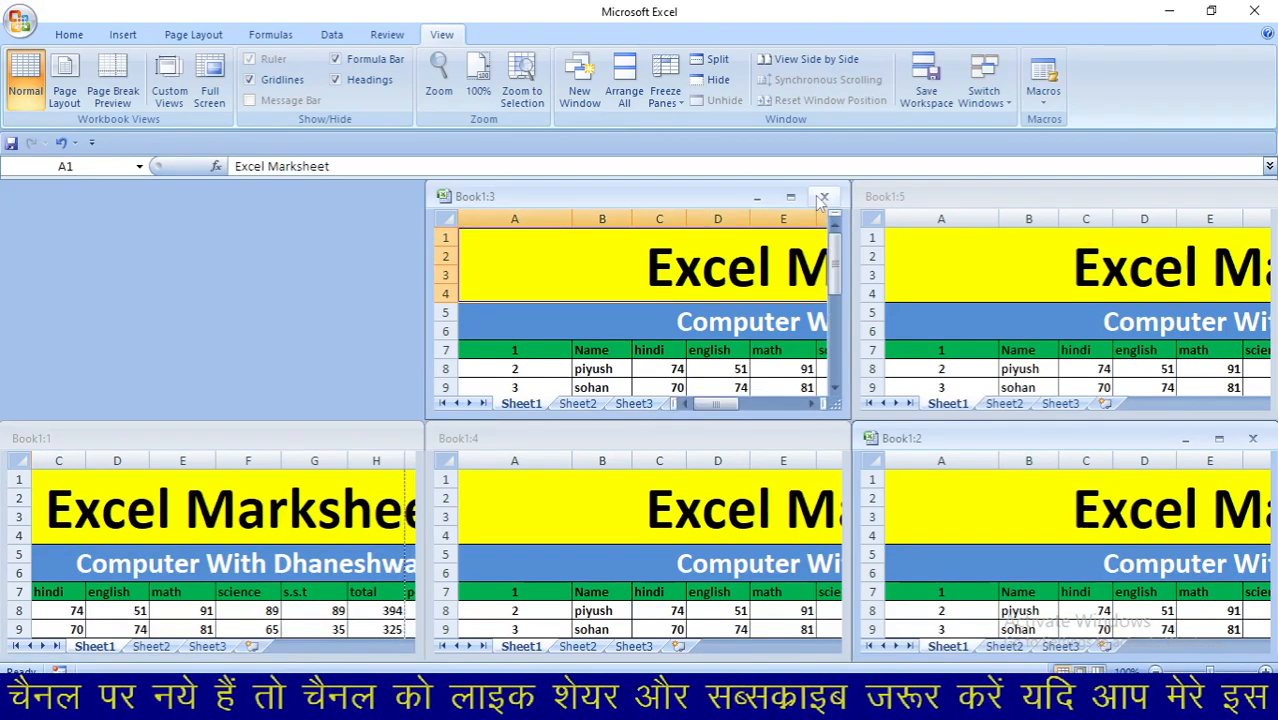
{"action": "left_click", "coordinate": [761, 199]}
{"action": "left_click", "coordinate": [1123, 275]}
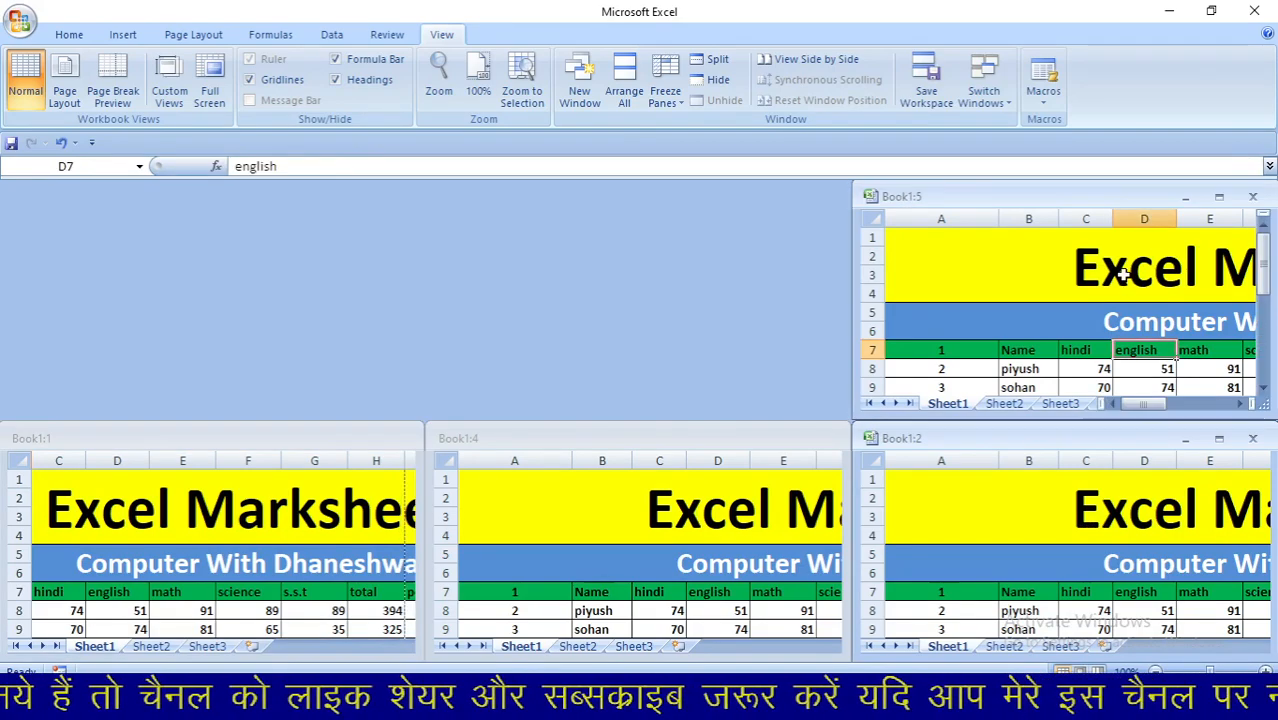
{"action": "left_click", "coordinate": [1185, 196]}
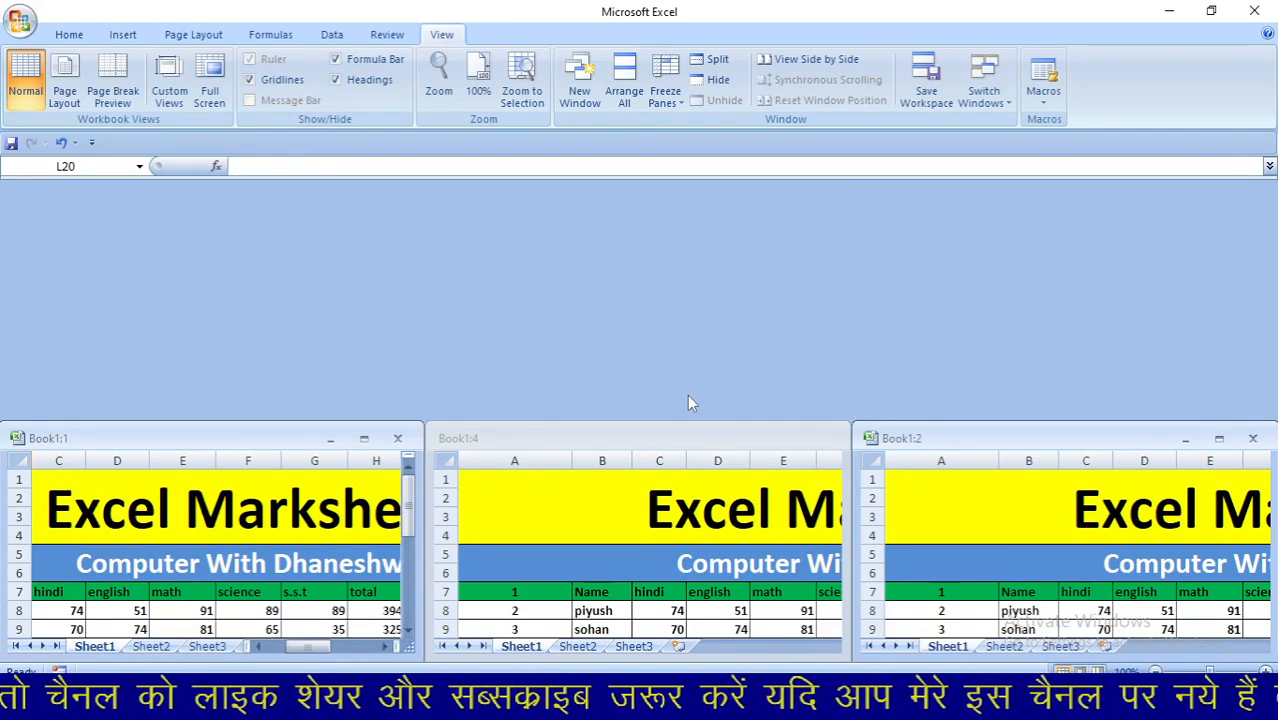
{"action": "left_click", "coordinate": [330, 439]}
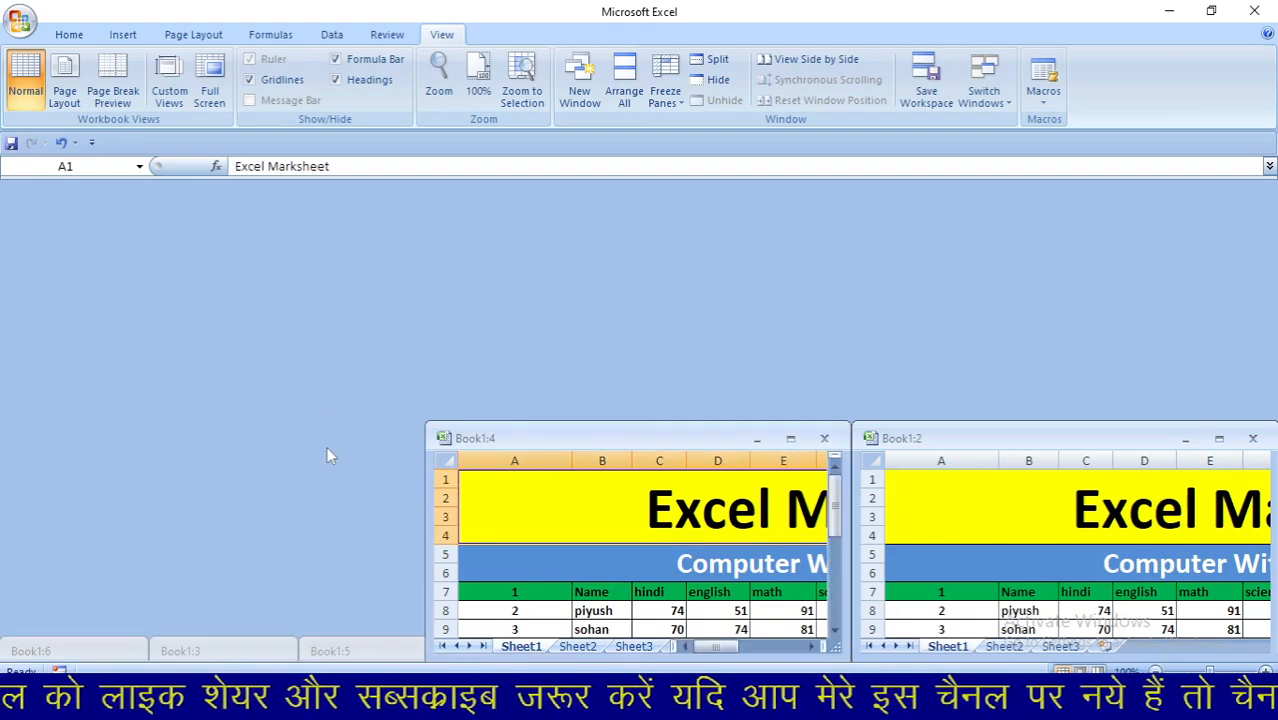
{"action": "left_click", "coordinate": [757, 441]}
{"action": "left_click", "coordinate": [1219, 440]}
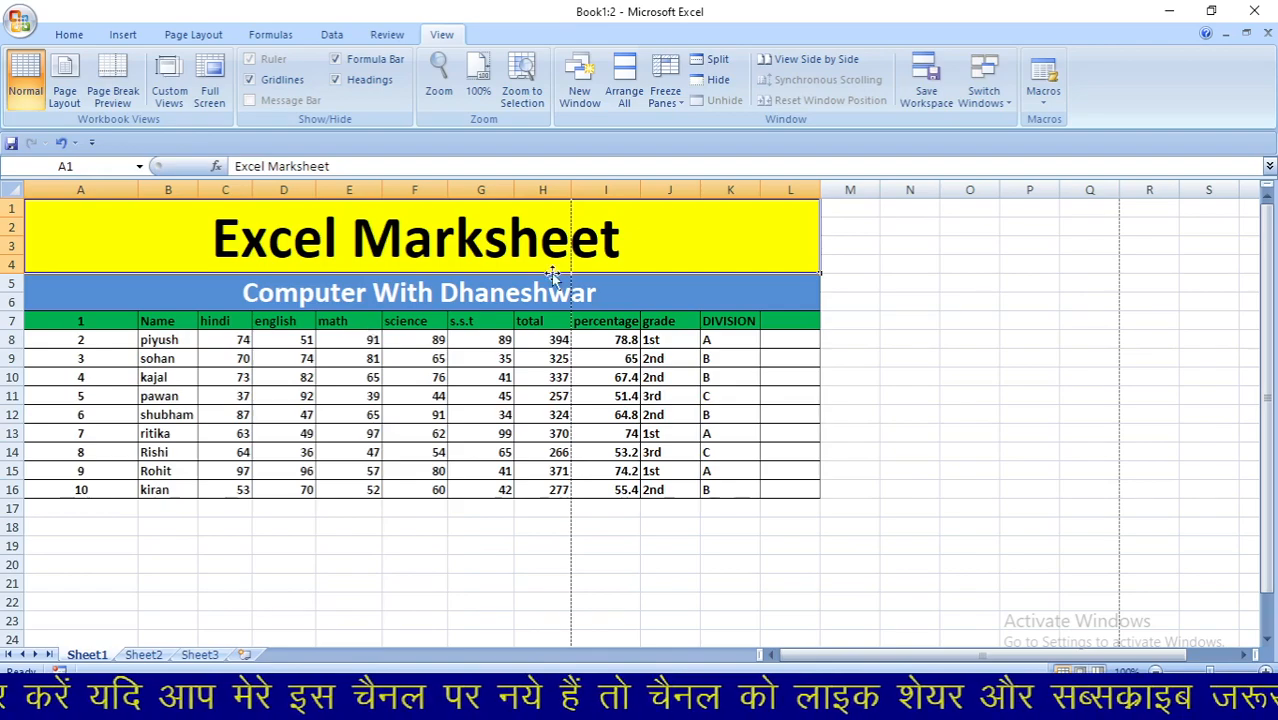
Step: Try freezing the panes with the title cell A1 selected, select cell L8, and unfreeze the panes
{"action": "left_click", "coordinate": [672, 90]}
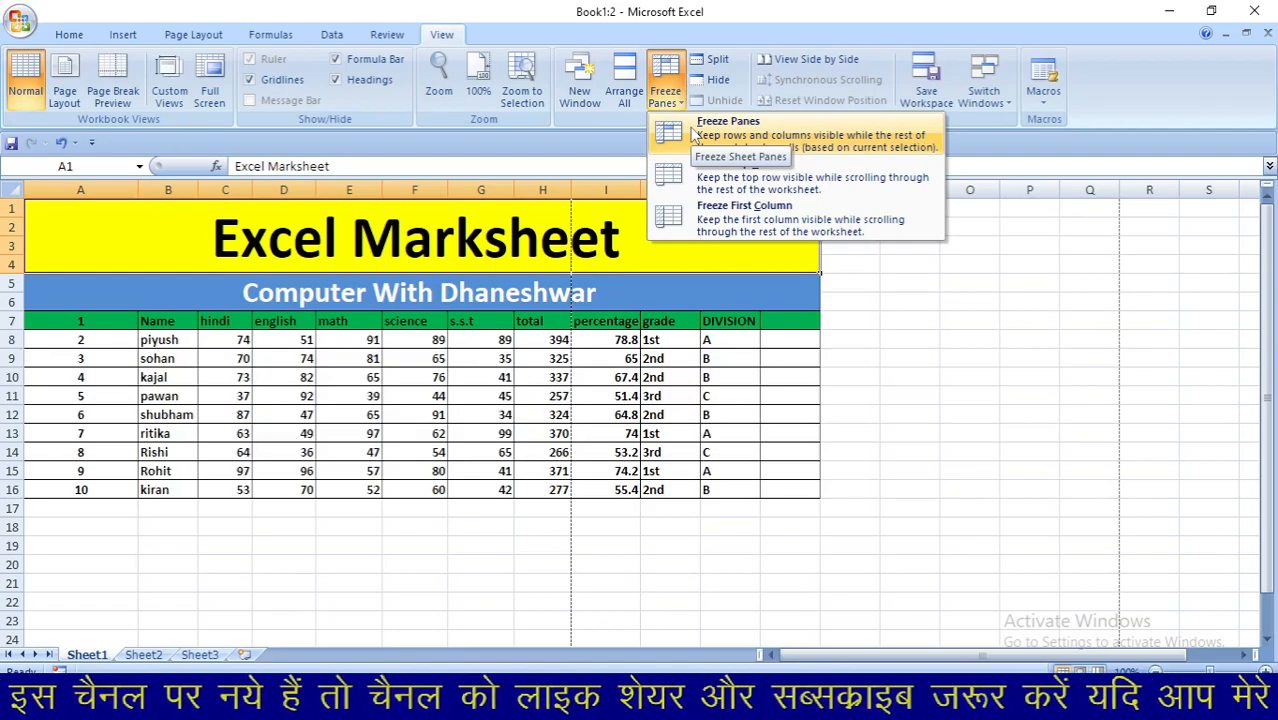
{"action": "left_click", "coordinate": [690, 130]}
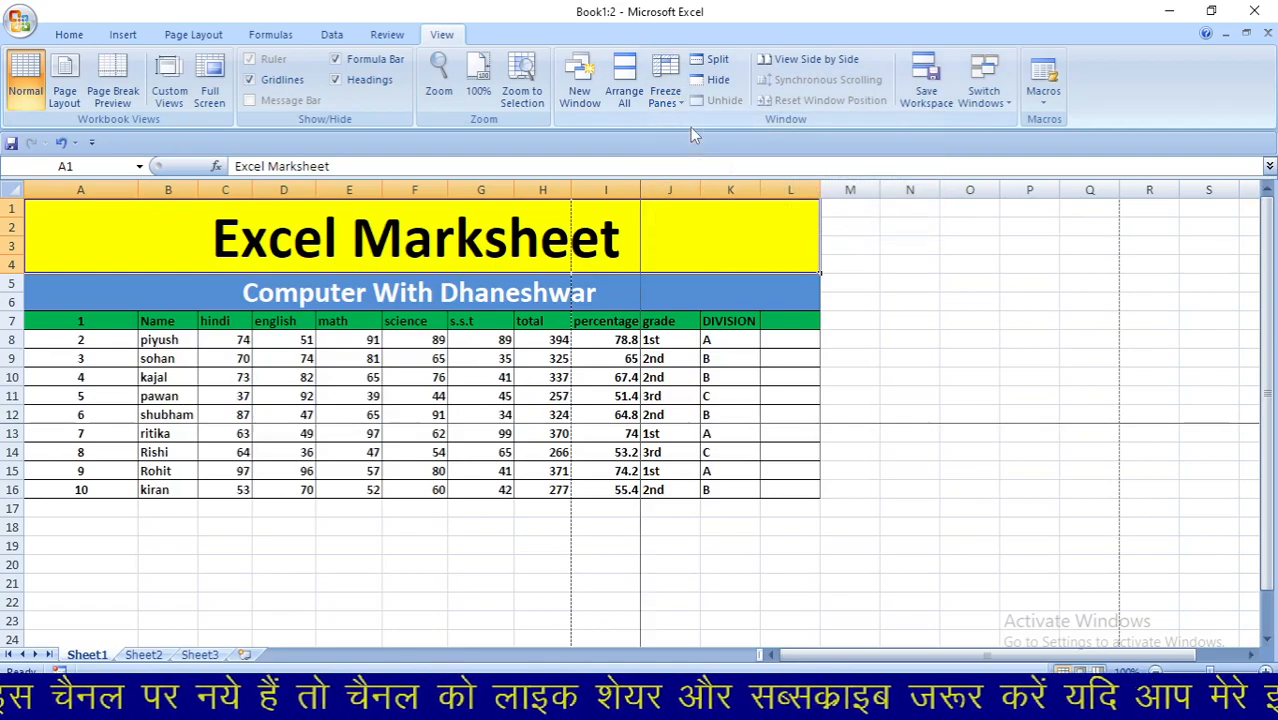
{"action": "left_click", "coordinate": [770, 338]}
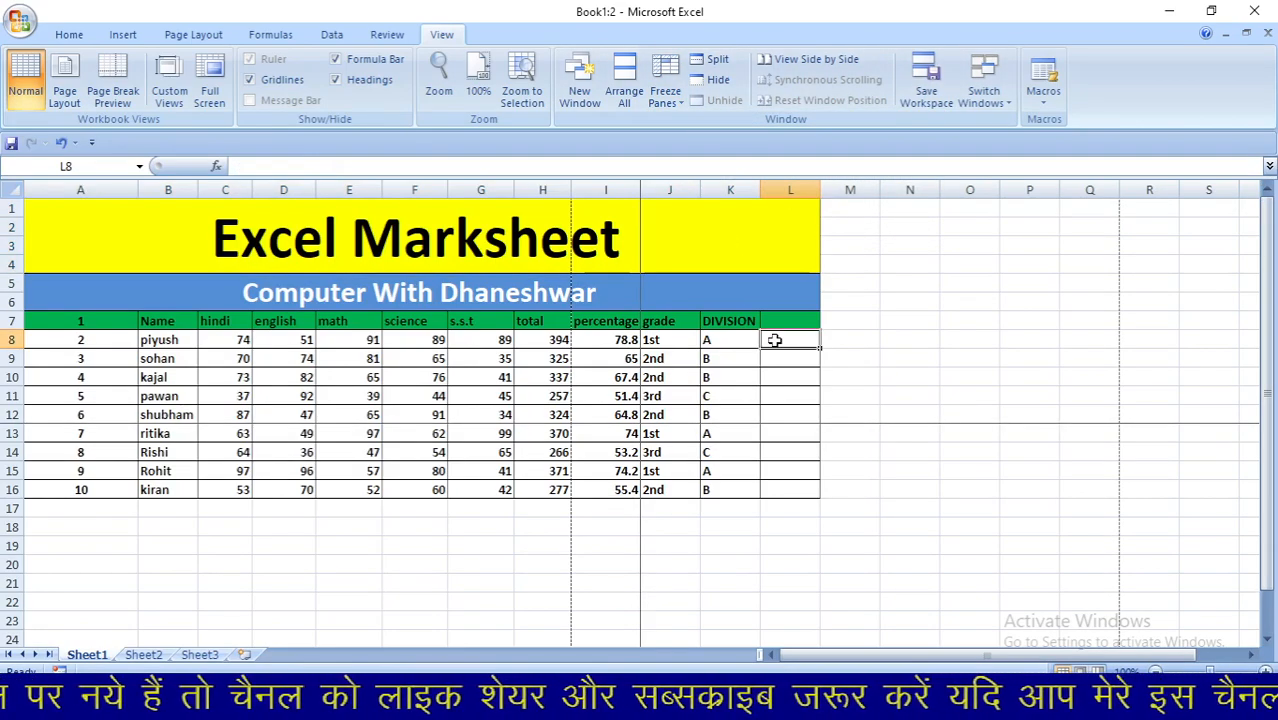
{"action": "left_click", "coordinate": [660, 82]}
{"action": "left_click", "coordinate": [703, 132]}
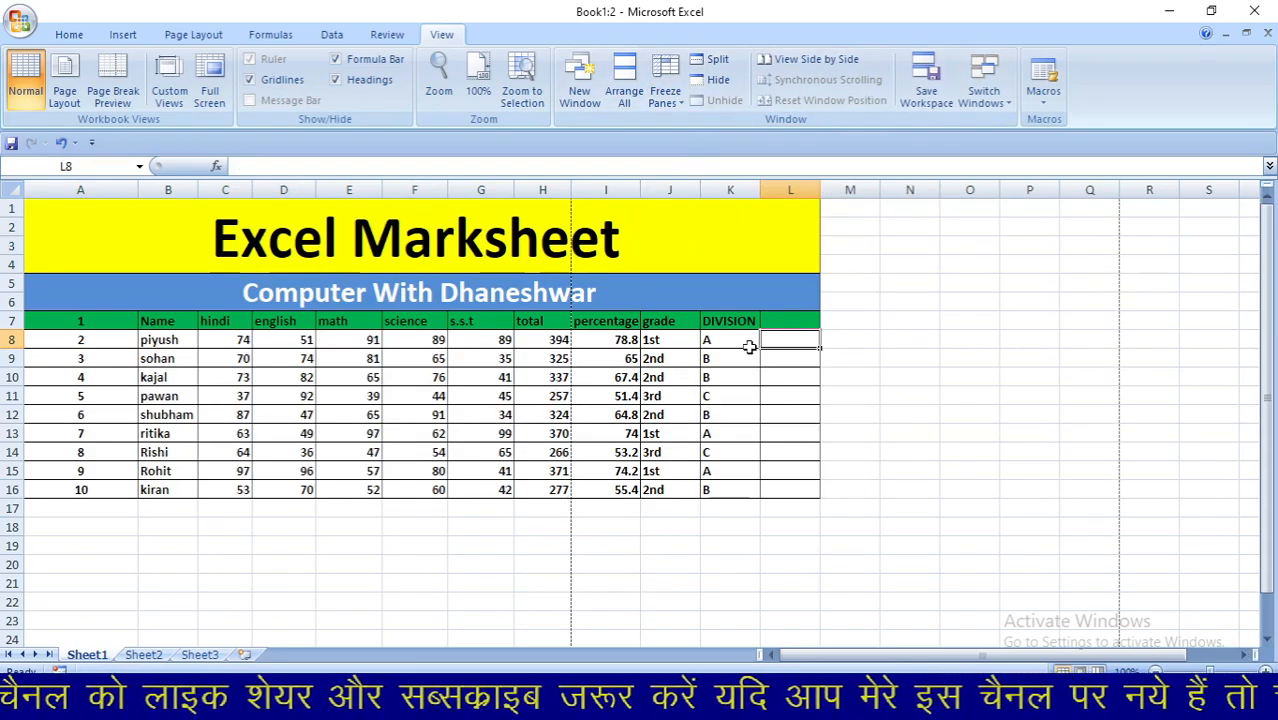
Step: Freeze the panes at K8, the first DIVISION value, and select the title and header rows A1:L7
{"action": "left_click", "coordinate": [738, 338]}
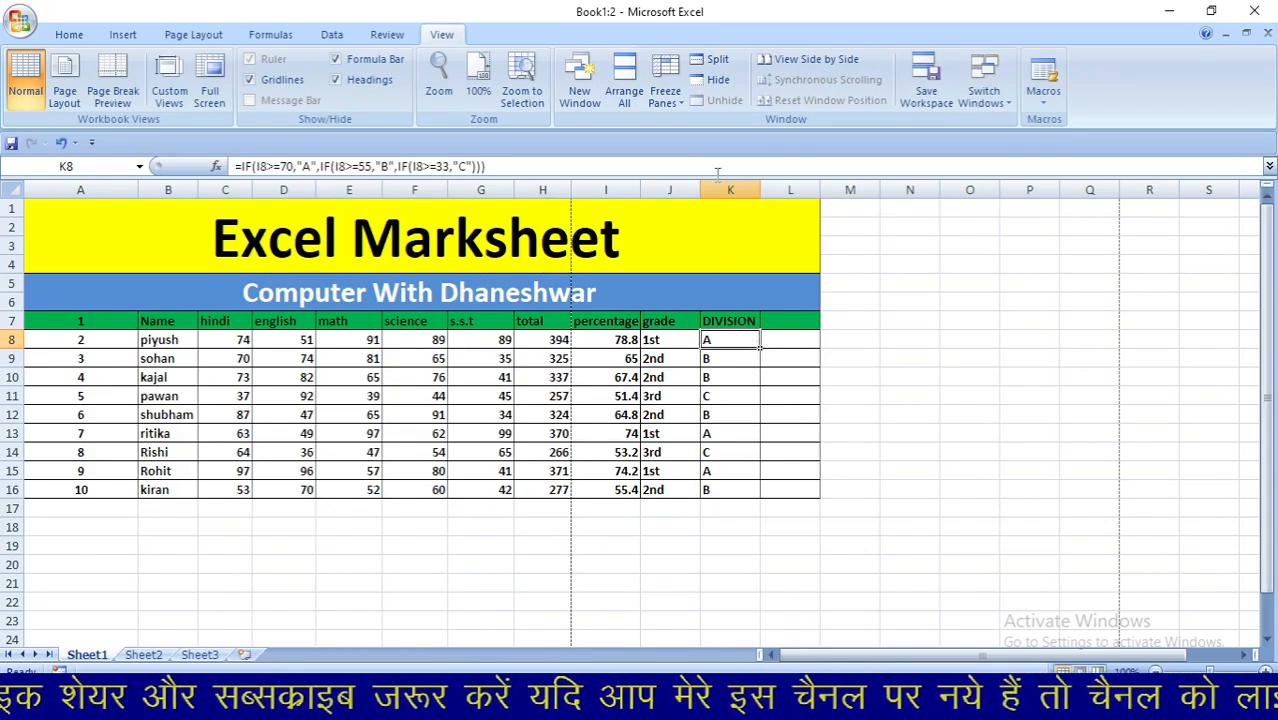
{"action": "left_click", "coordinate": [668, 78]}
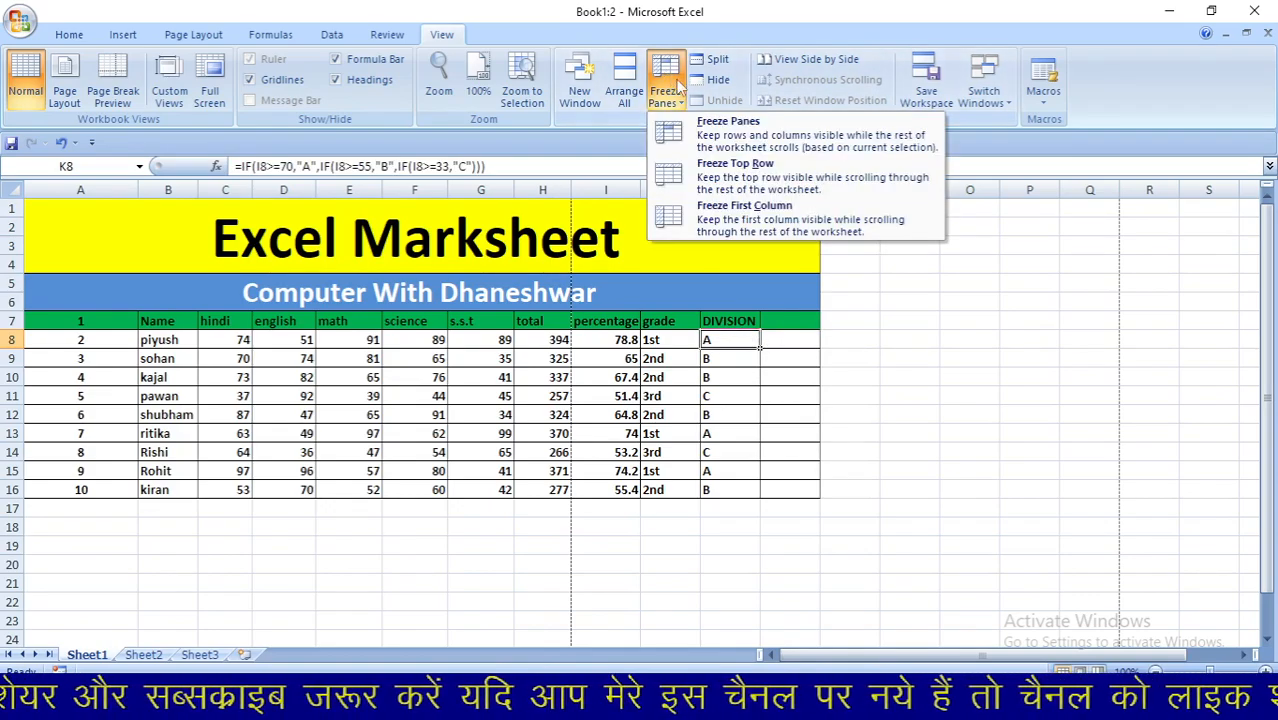
{"action": "left_click", "coordinate": [713, 136]}
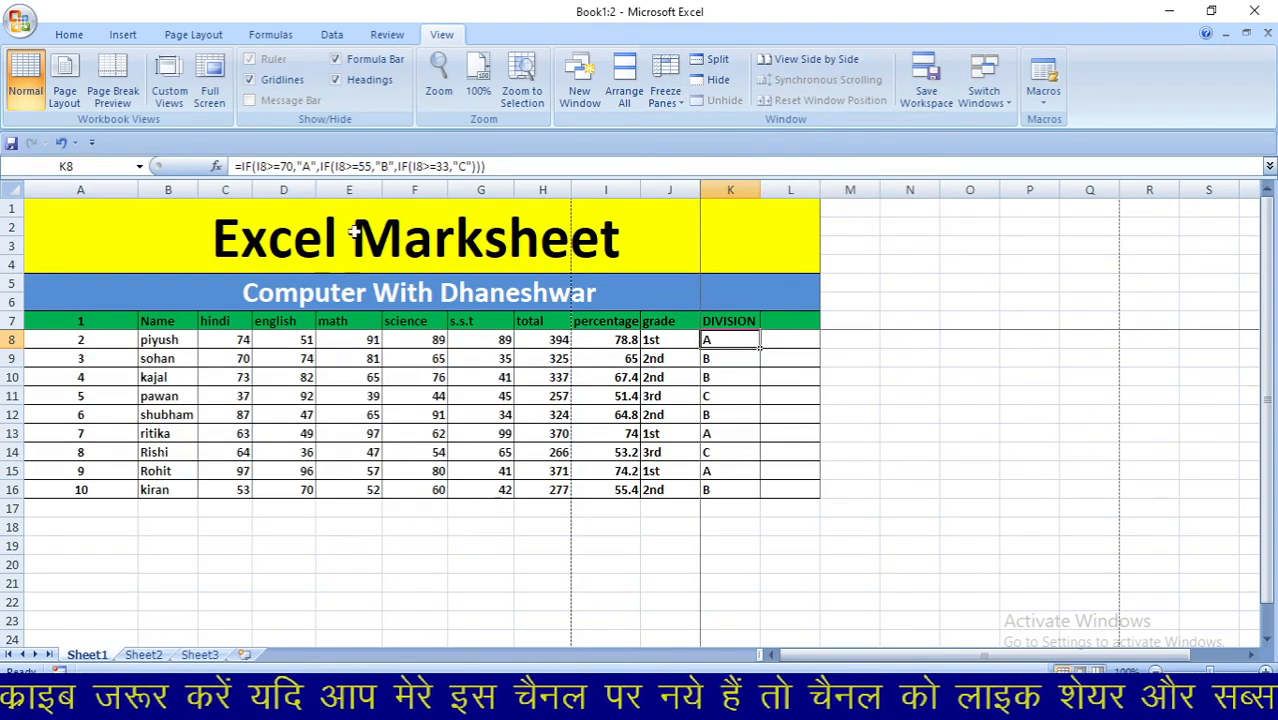
{"action": "left_click_drag", "start_coordinate": [62, 221], "coordinate": [641, 320]}
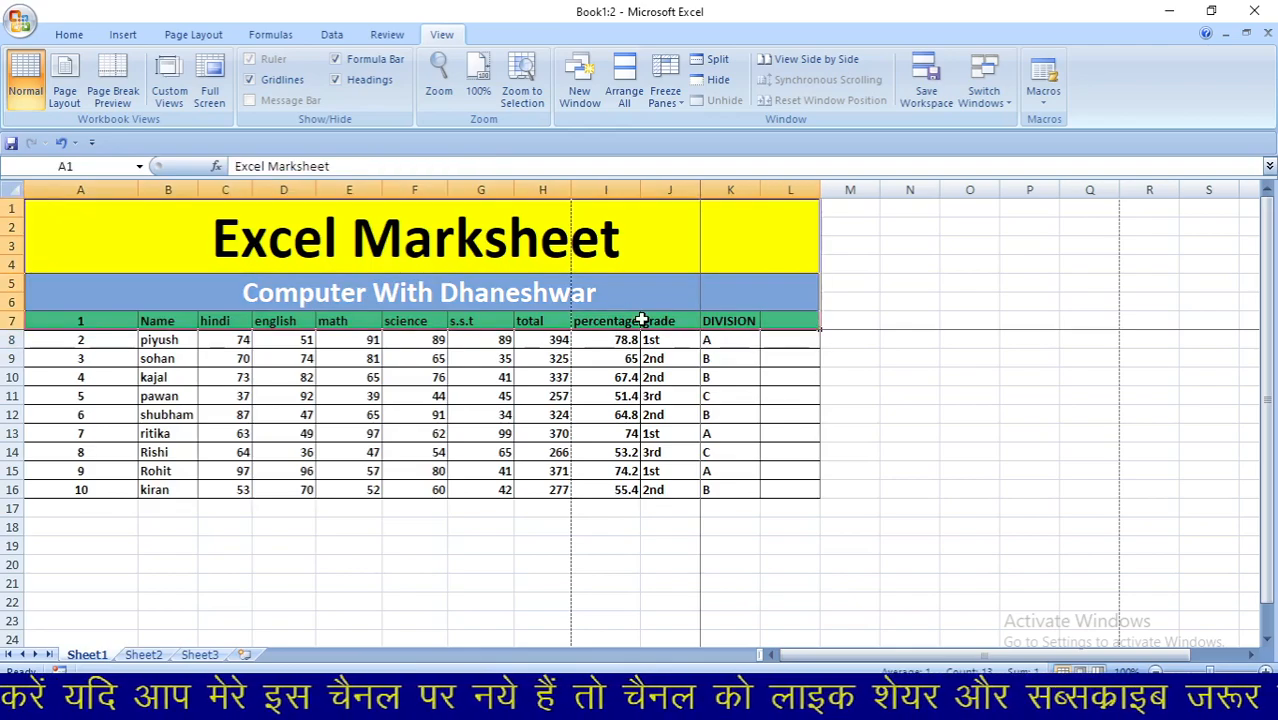
Step: Select the DIVISION cell K13 and scroll the mark rows to check the frozen title and header rows
{"action": "left_click", "coordinate": [726, 435]}
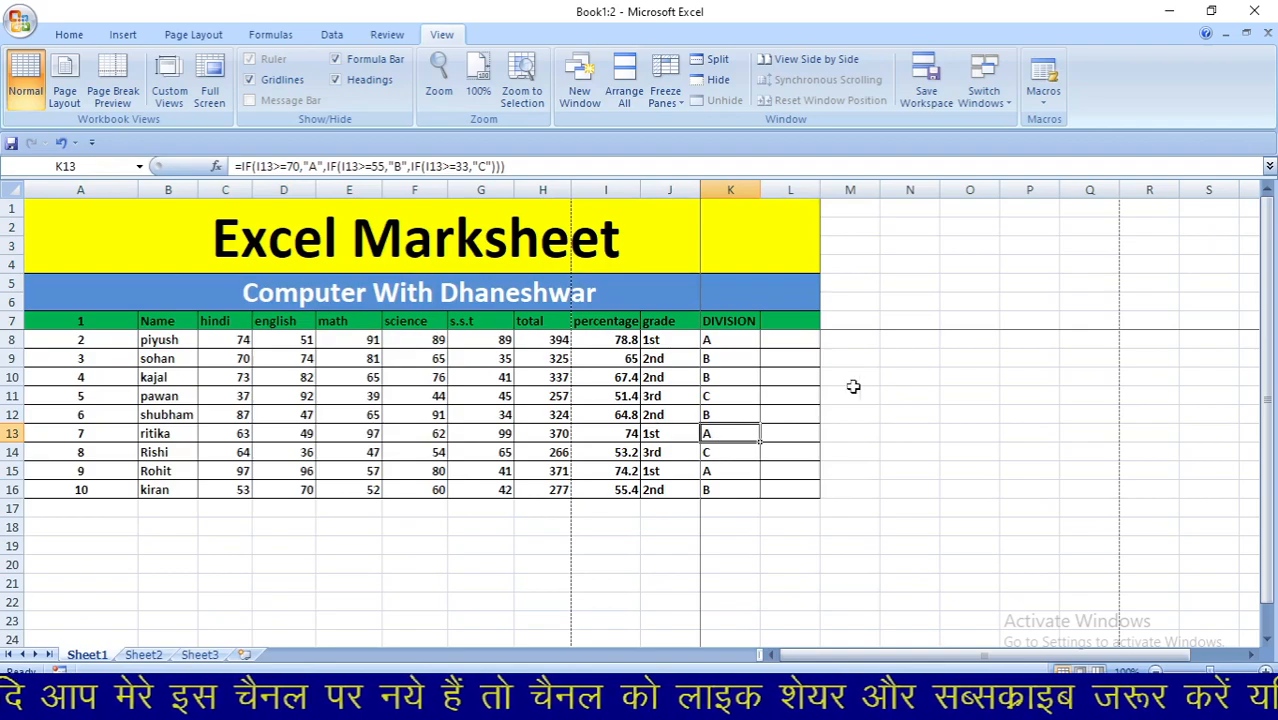
{"action": "left_click_drag", "start_coordinate": [1268, 402], "coordinate": [1273, 436]}
{"action": "left_click", "coordinate": [1268, 432]}
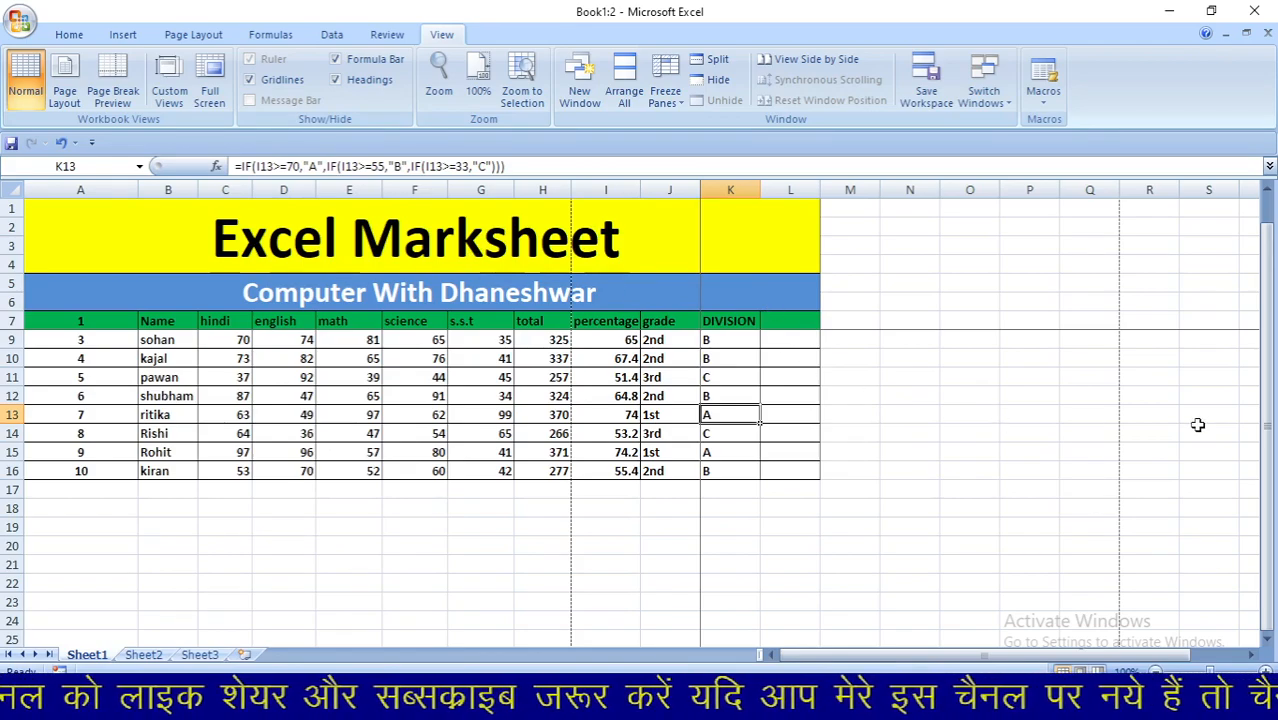
{"action": "left_click_drag", "start_coordinate": [1268, 450], "coordinate": [1250, 345]}
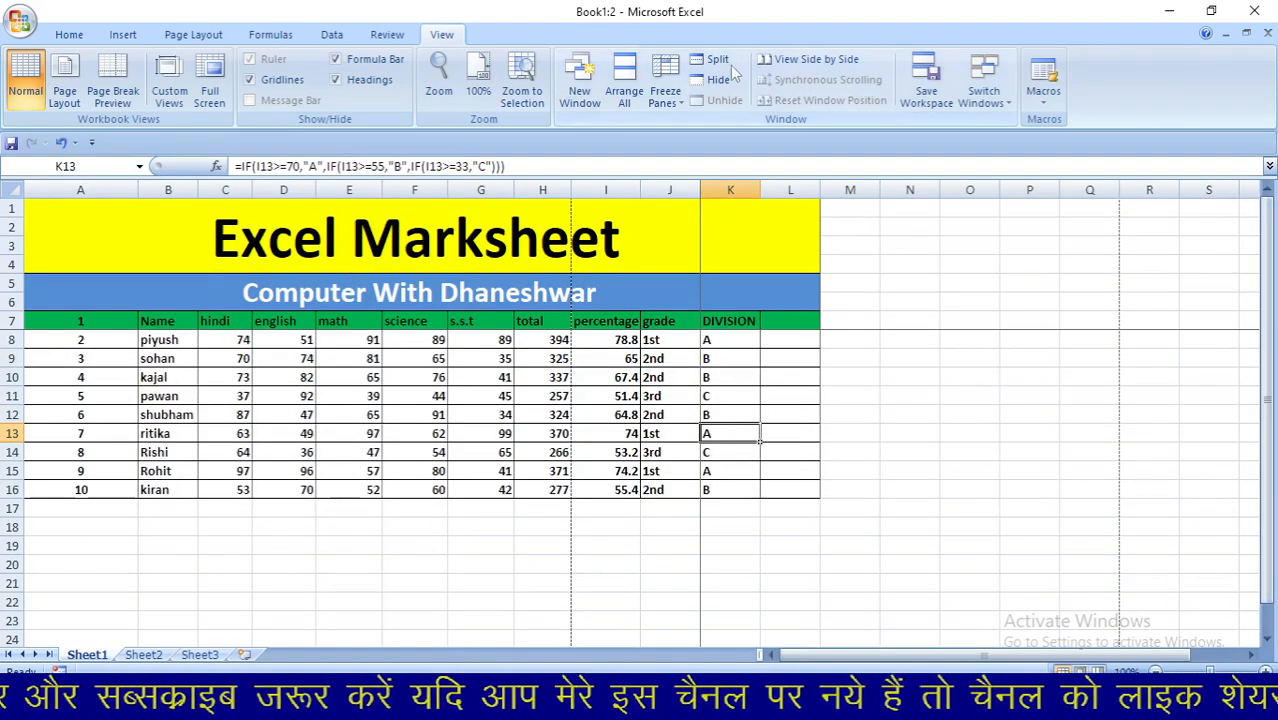
Step: Unfreeze the panes and scroll the marksheet down and back up to check that all rows move
{"action": "left_click", "coordinate": [677, 65]}
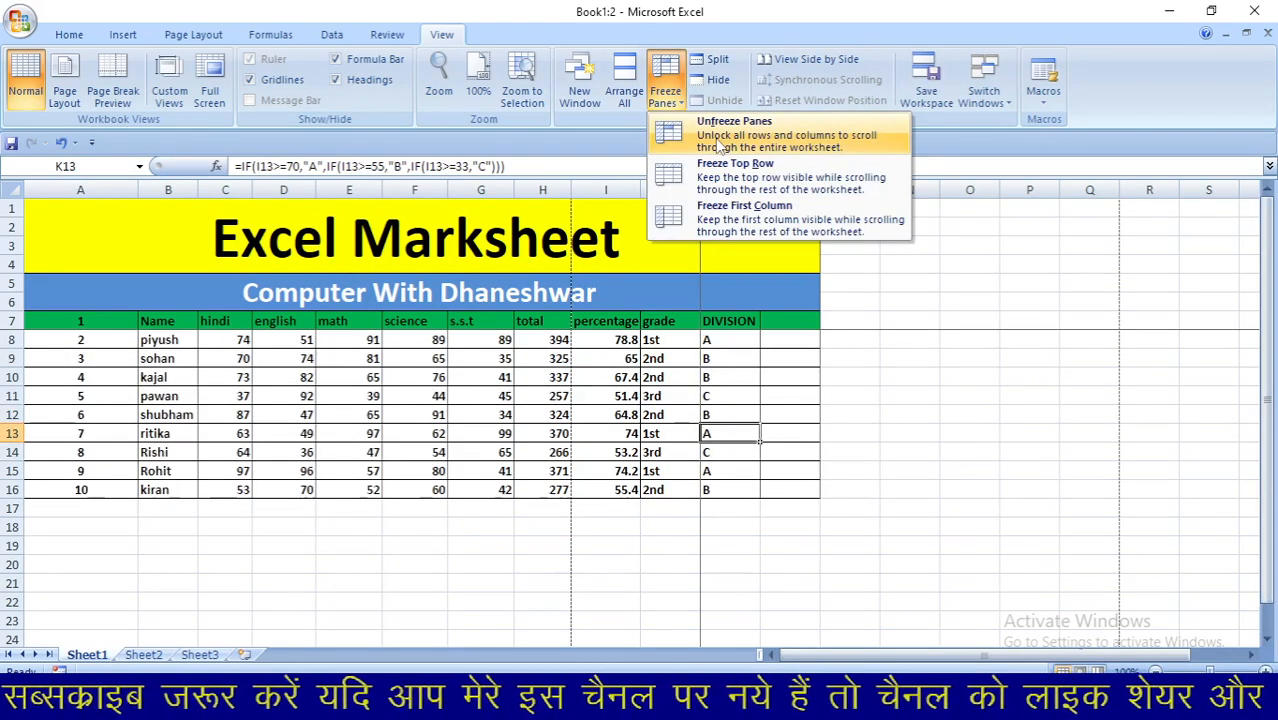
{"action": "left_click", "coordinate": [770, 232]}
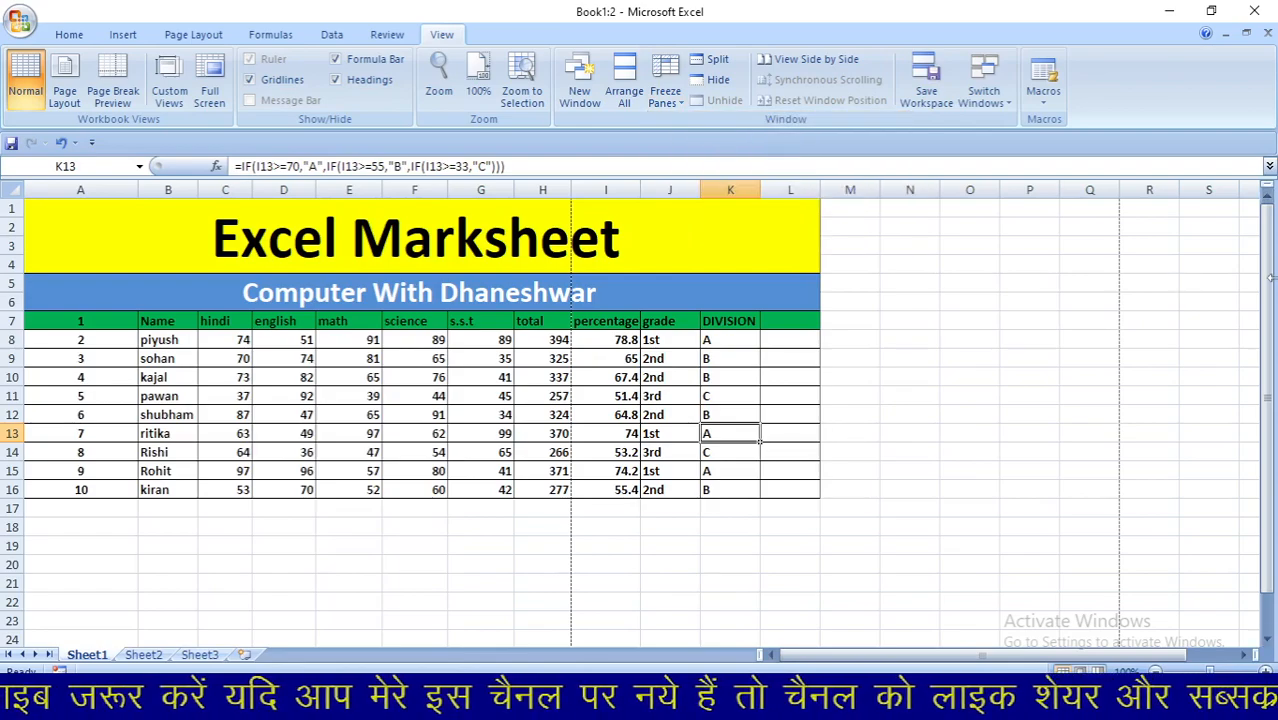
{"action": "left_click_drag", "start_coordinate": [1268, 270], "coordinate": [1272, 343]}
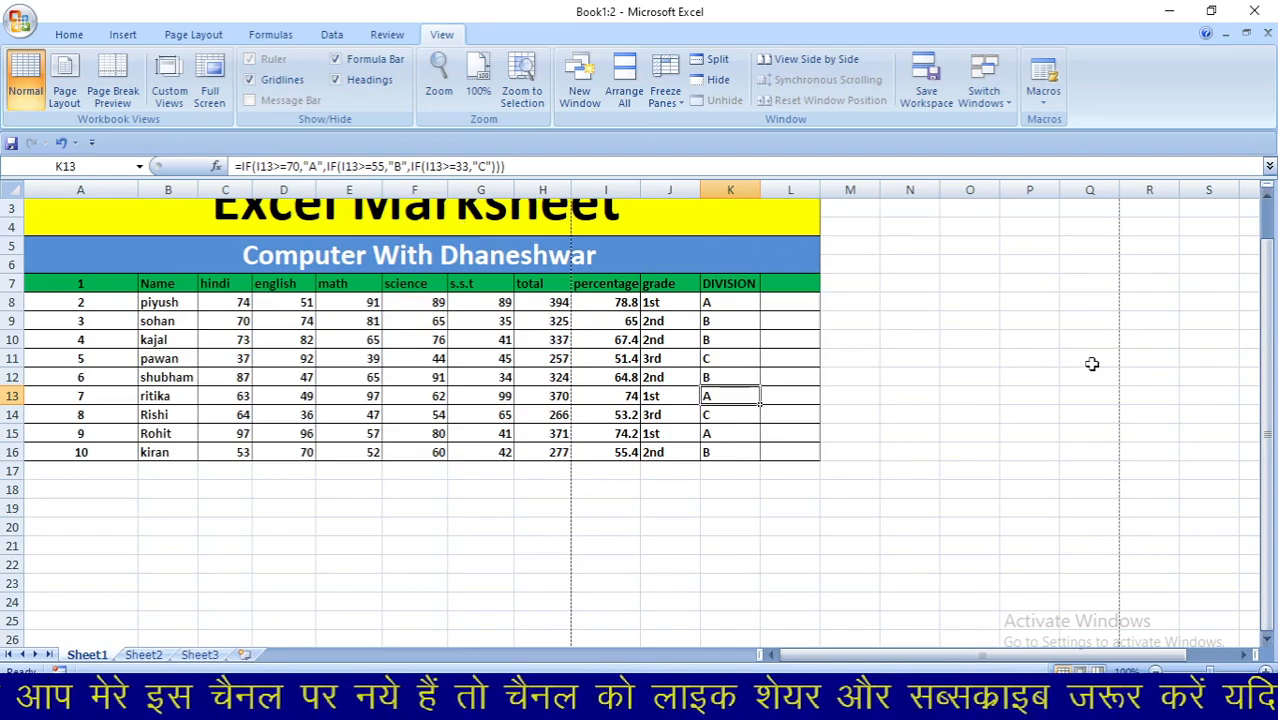
{"action": "left_click_drag", "start_coordinate": [1271, 395], "coordinate": [1271, 397]}
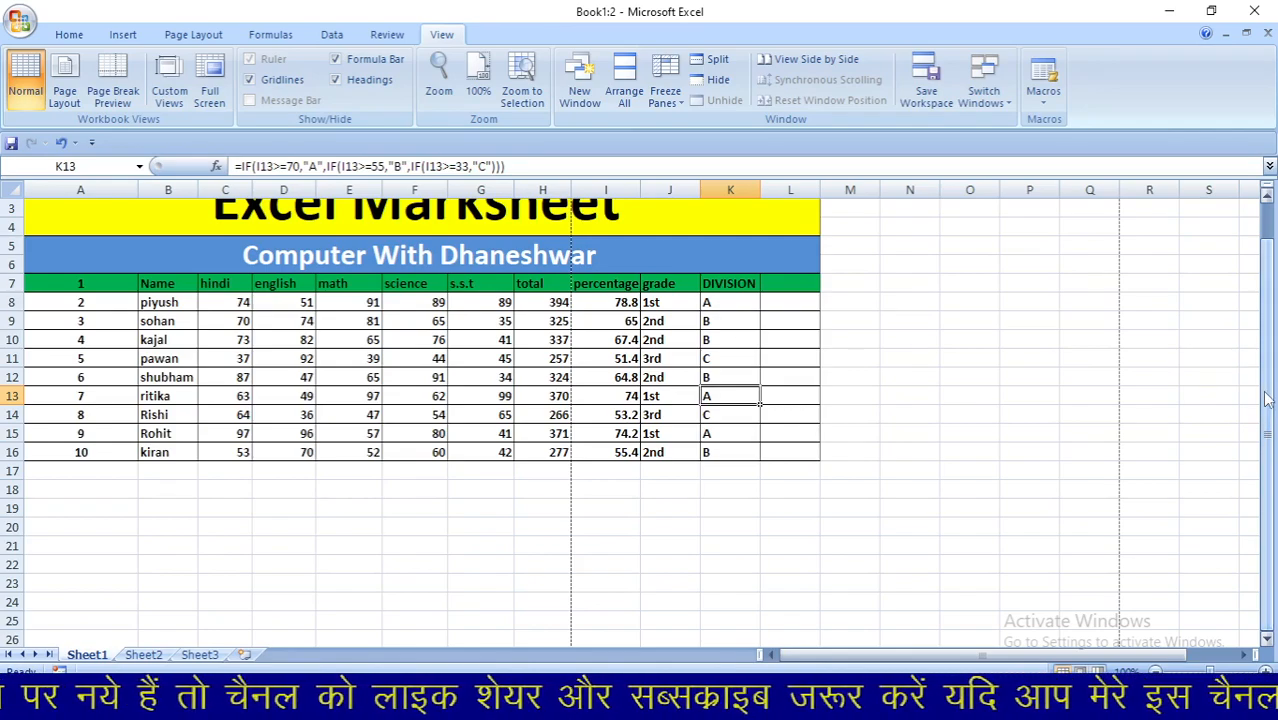
{"action": "left_click_drag", "start_coordinate": [1268, 398], "coordinate": [1268, 390]}
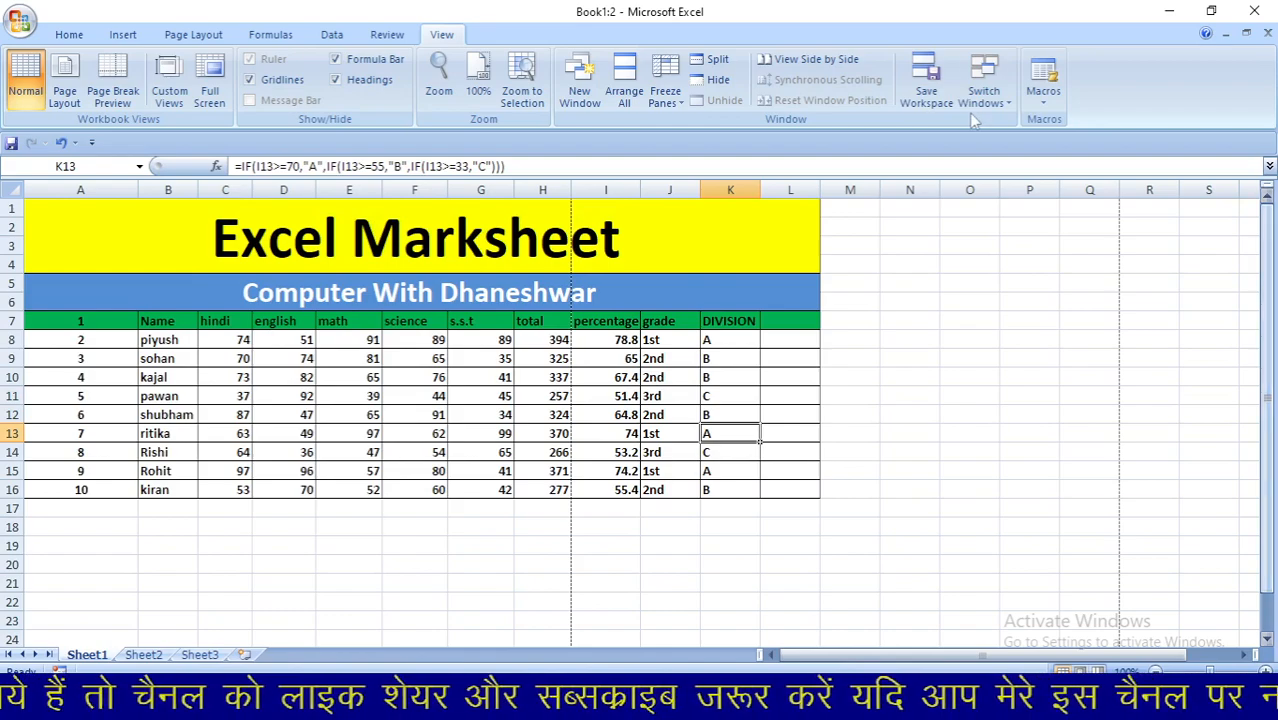
Step: Freeze the panes at cell L8 and scroll the mark rows beneath the header to test it
{"action": "left_click", "coordinate": [797, 340]}
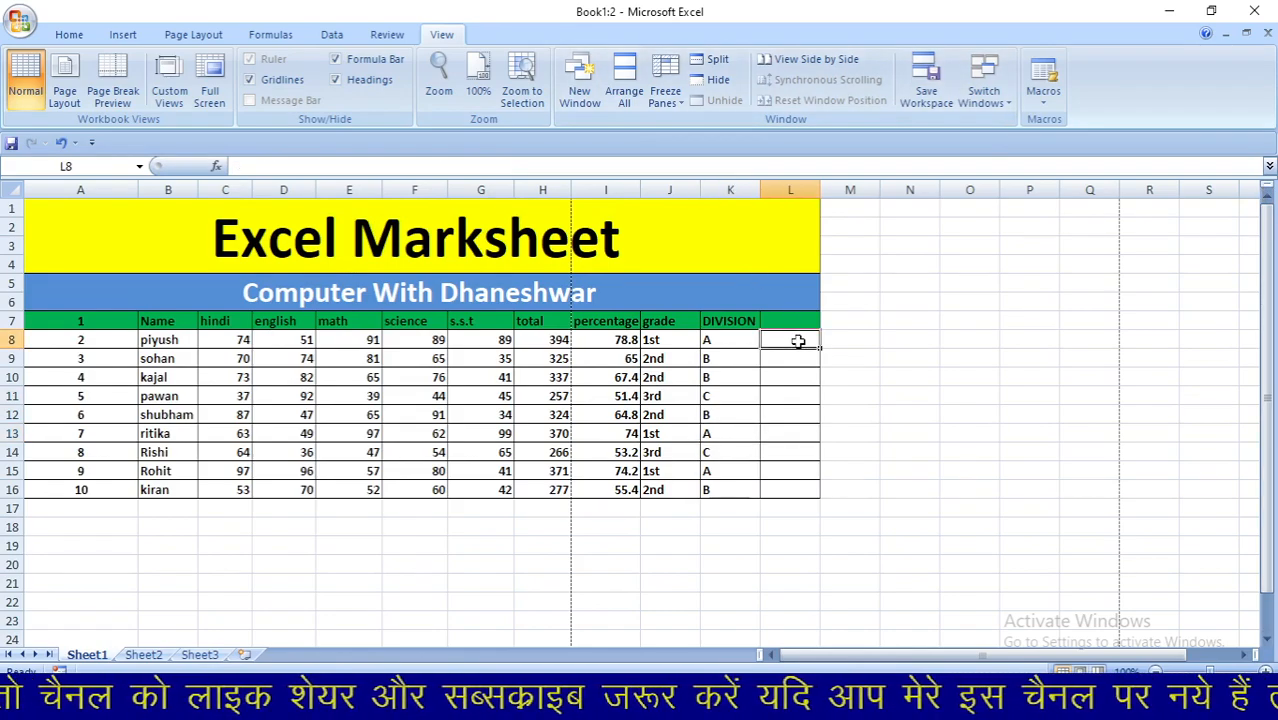
{"action": "left_click", "coordinate": [665, 85]}
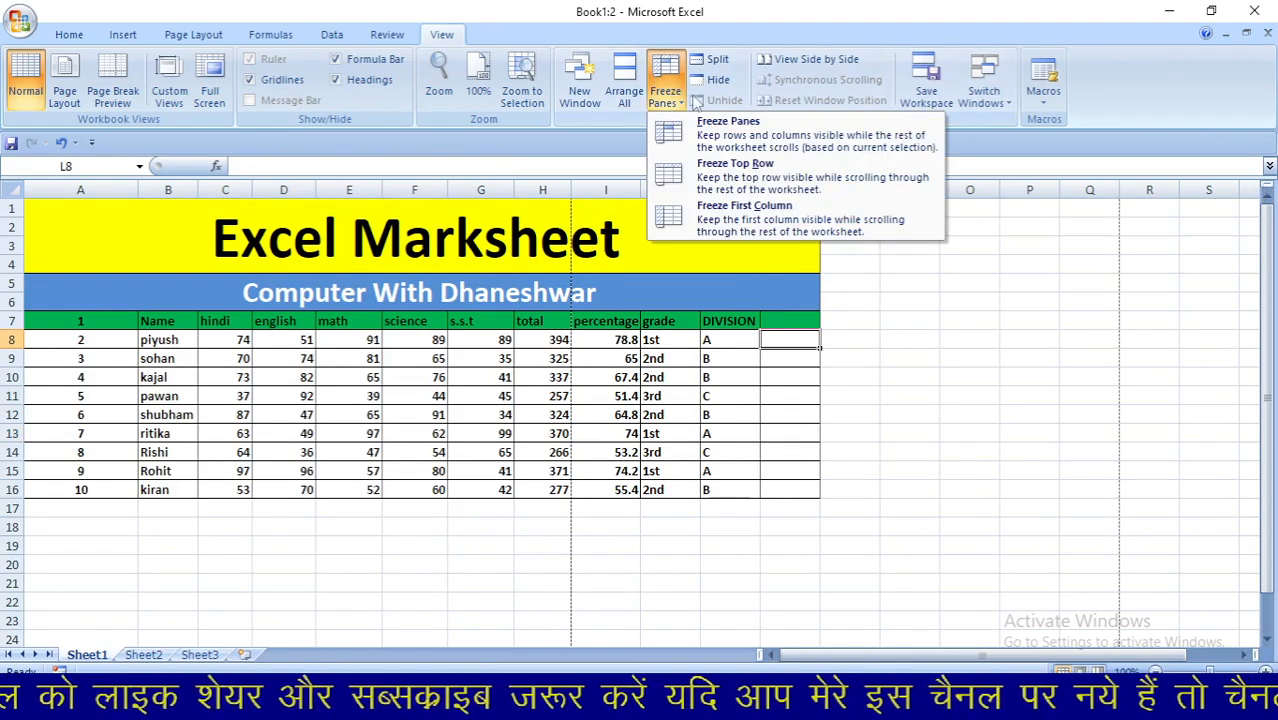
{"action": "left_click", "coordinate": [716, 125]}
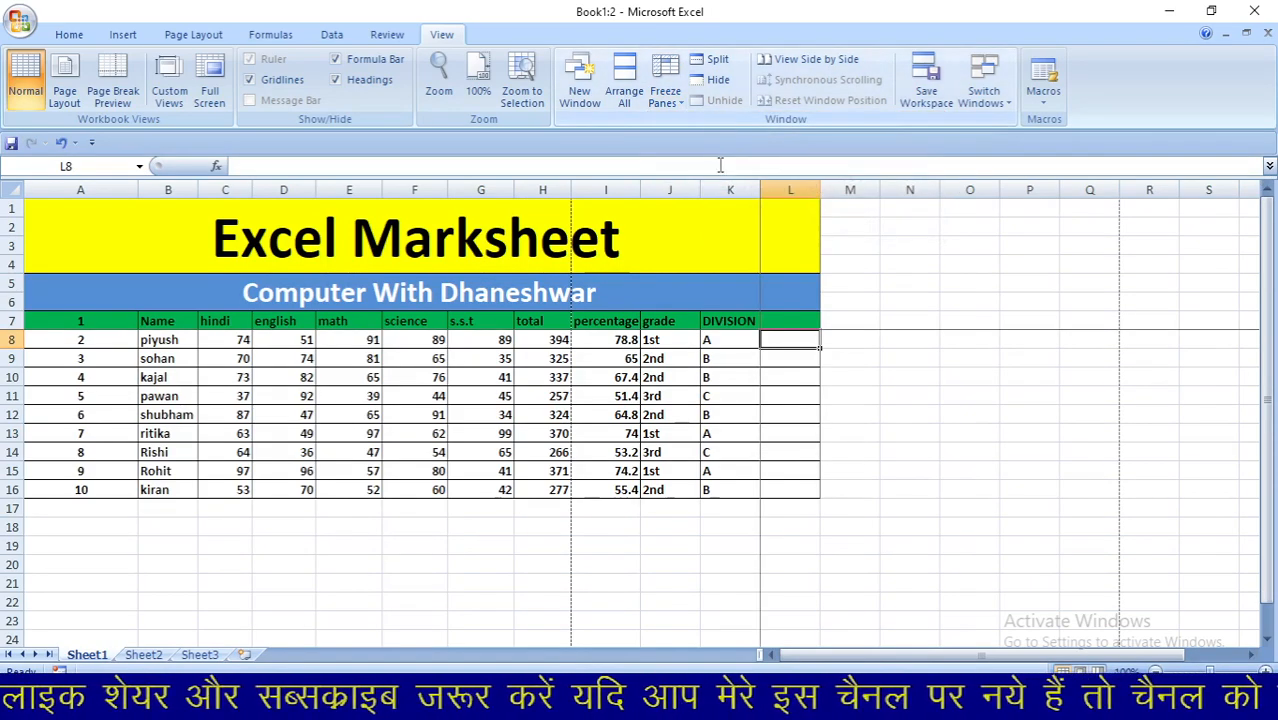
{"action": "mouse_move", "coordinate": [1268, 300]}
{"action": "left_mouse_down"}
{"action": "mouse_move", "coordinate": [1272, 320]}
{"action": "mouse_move", "coordinate": [1268, 306]}
{"action": "left_mouse_up"}
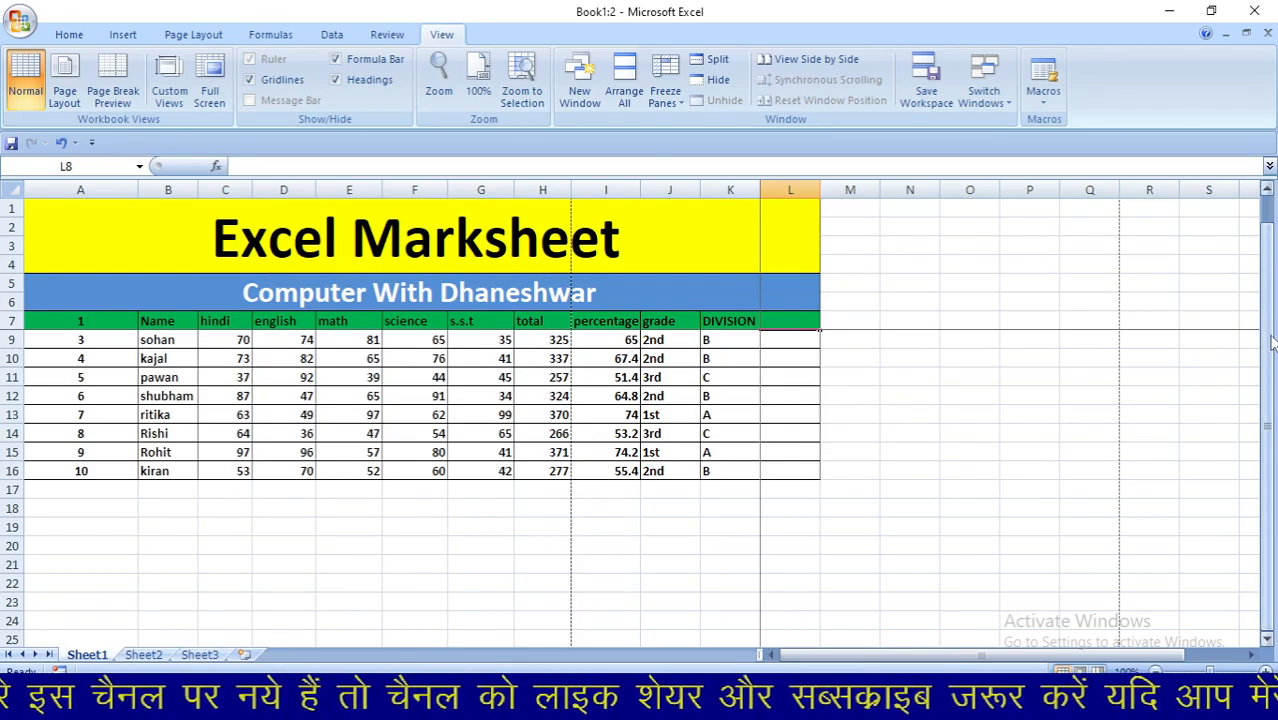
{"action": "left_click_drag", "start_coordinate": [1268, 346], "coordinate": [1272, 252]}
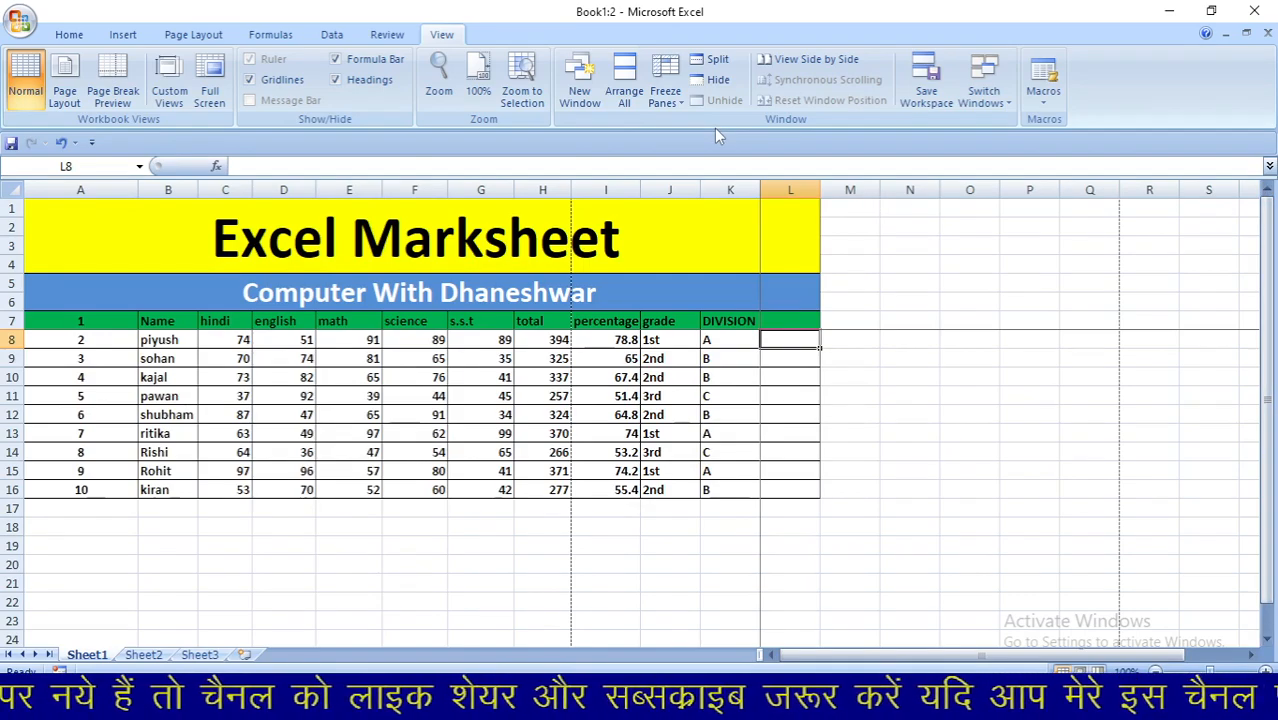
Step: Select the merged Excel Marksheet title cell, freeze only the top row, and scroll vertically to test it
{"action": "left_click", "coordinate": [665, 88]}
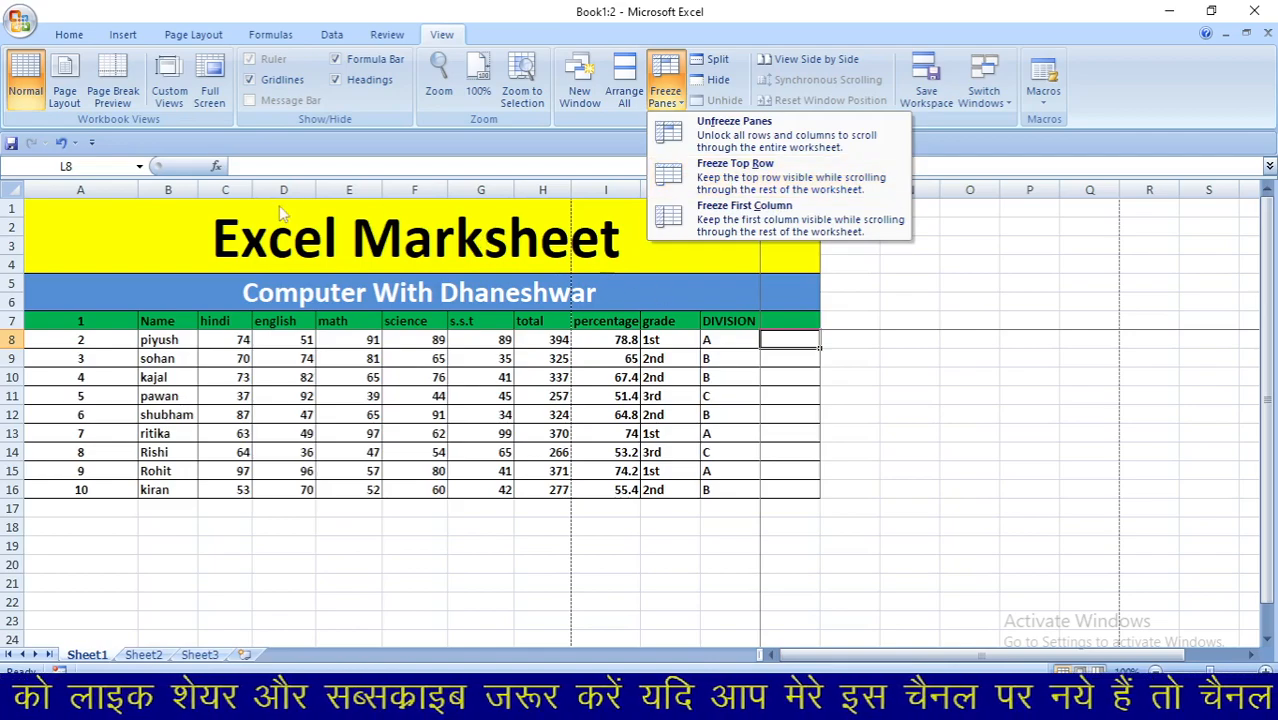
{"action": "left_click", "coordinate": [161, 208]}
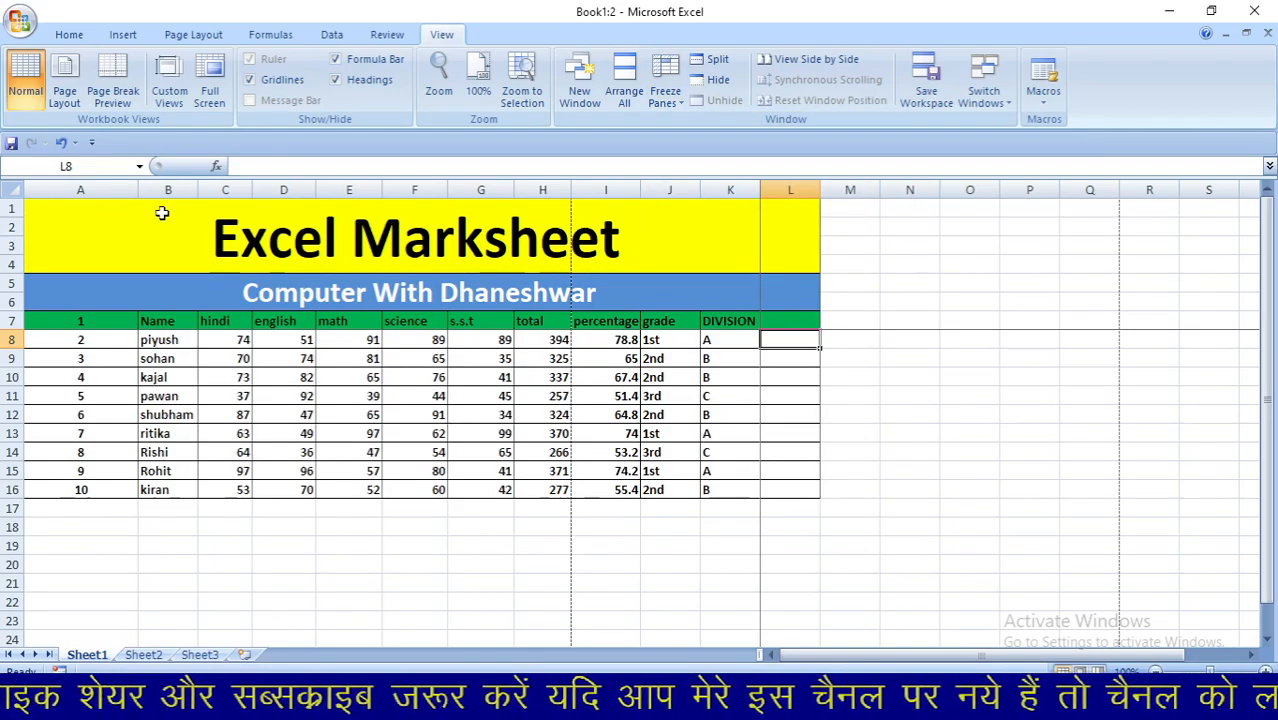
{"action": "left_click", "coordinate": [165, 211]}
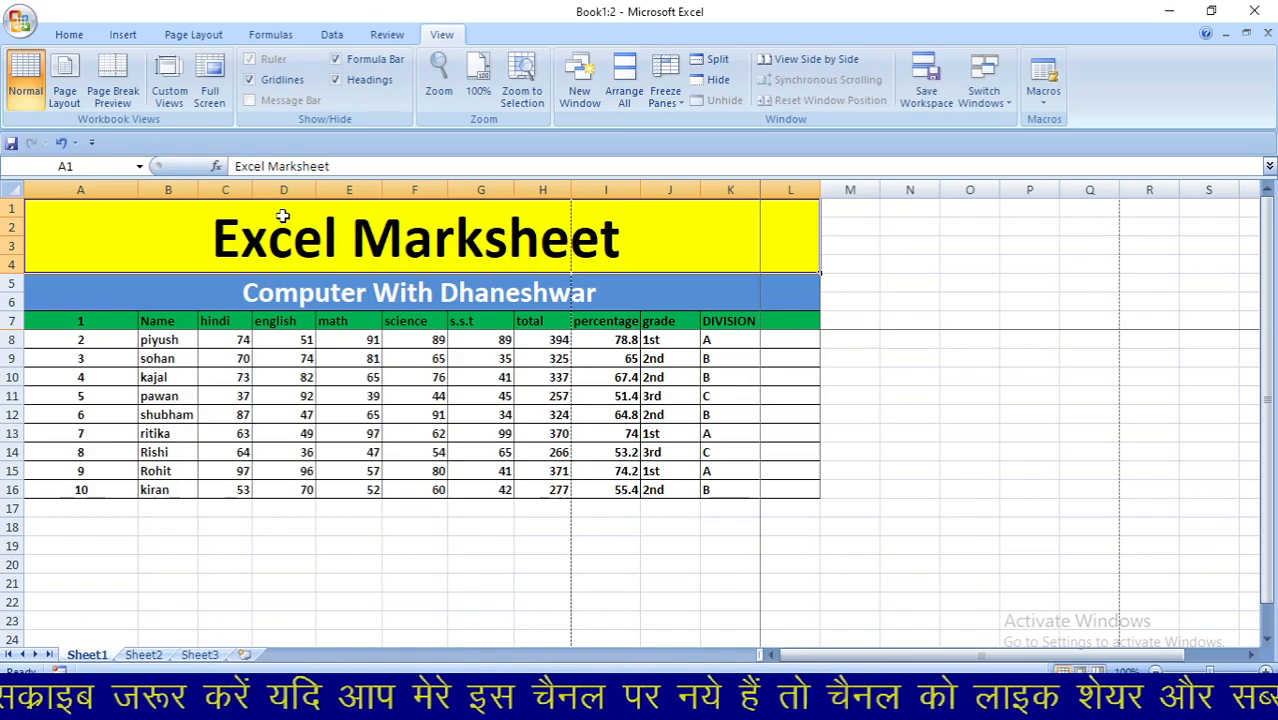
{"action": "left_click", "coordinate": [69, 34]}
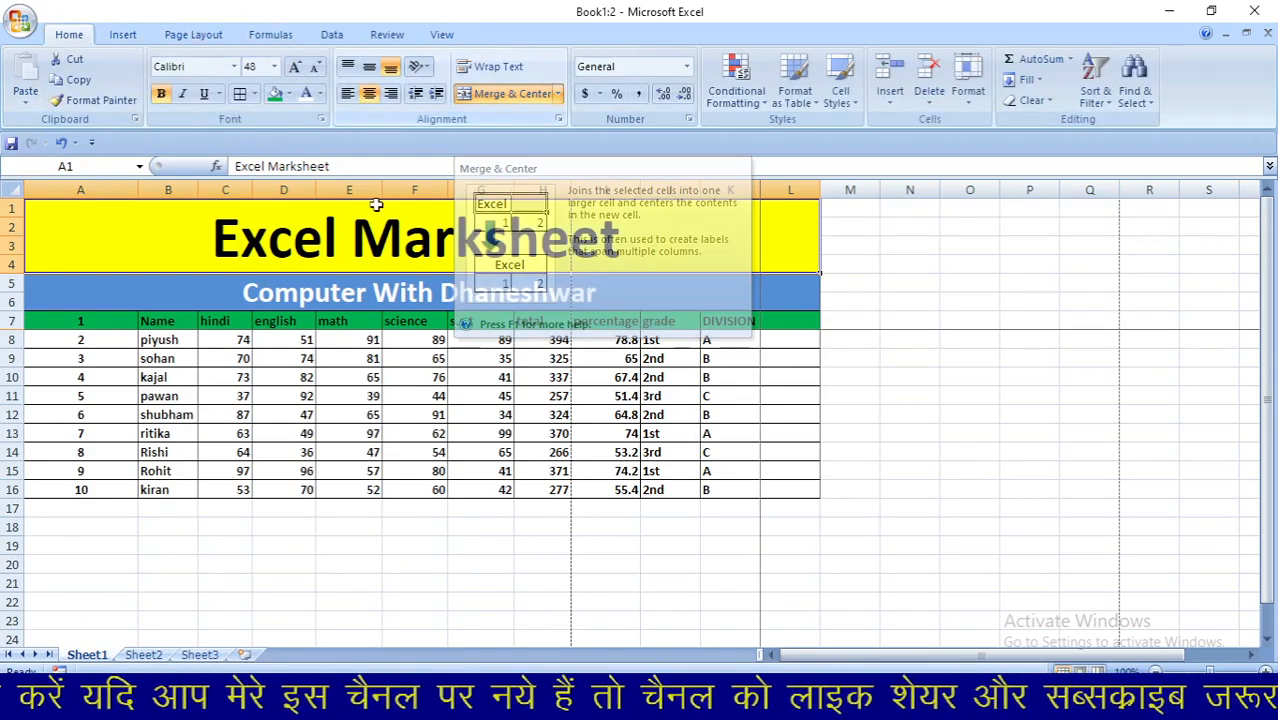
{"action": "left_click", "coordinate": [441, 36]}
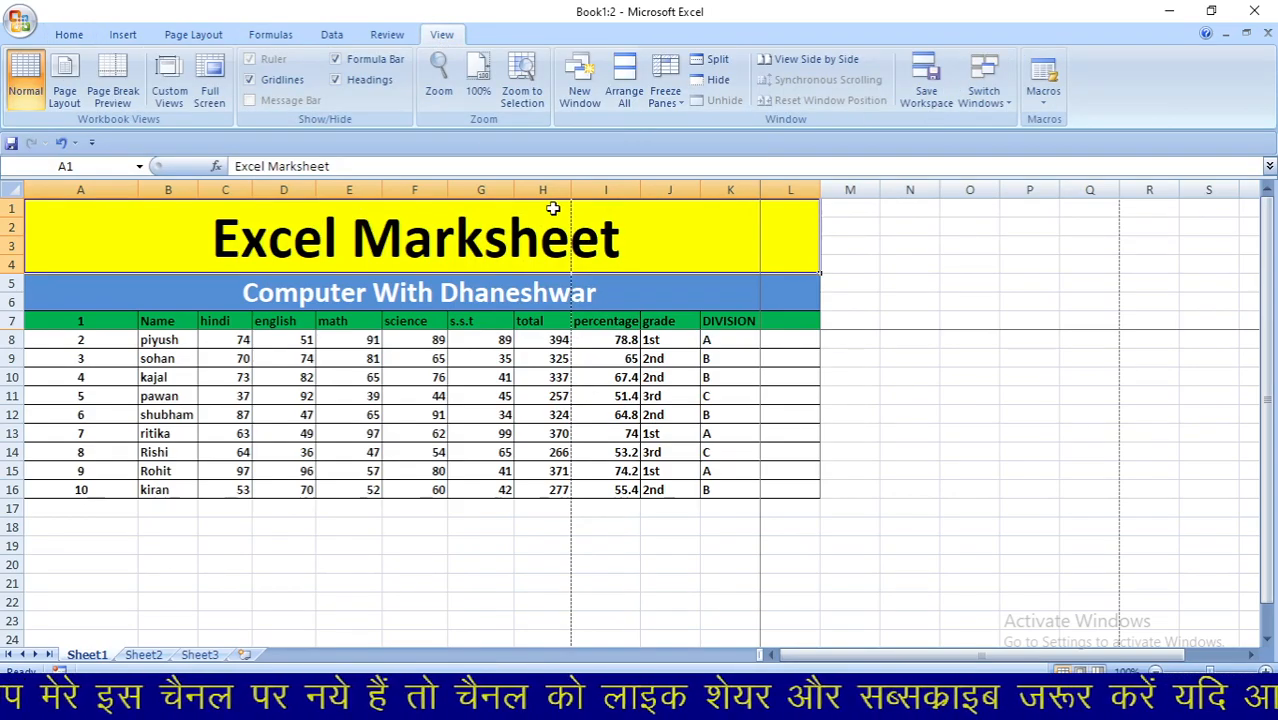
{"action": "left_click", "coordinate": [665, 86]}
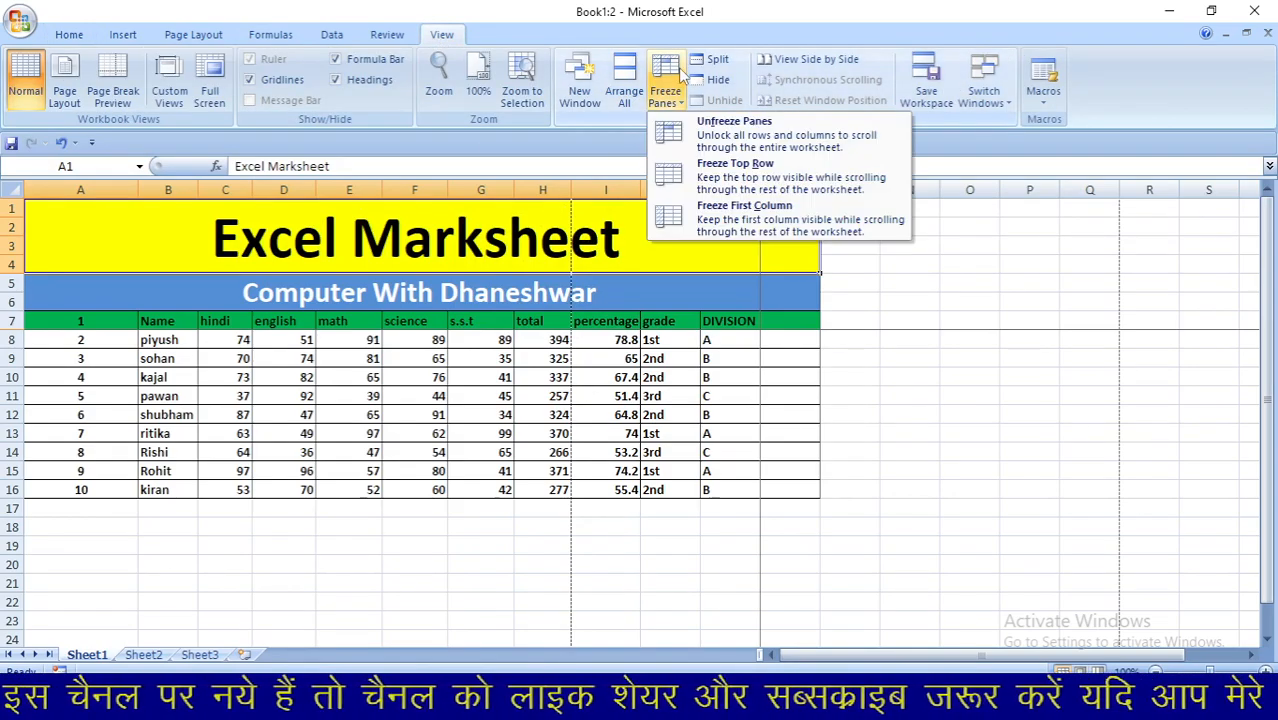
{"action": "left_click", "coordinate": [730, 177]}
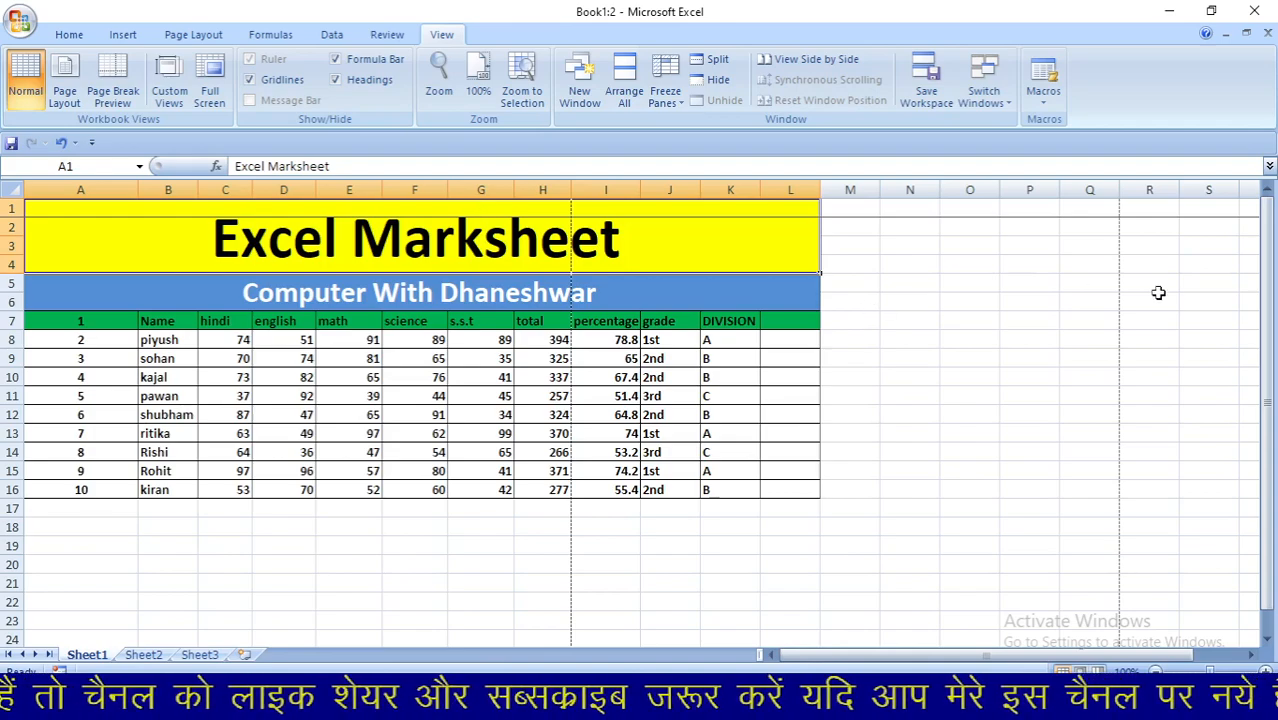
{"action": "left_click_drag", "start_coordinate": [1268, 282], "coordinate": [1272, 222]}
{"action": "left_click_drag", "start_coordinate": [1273, 268], "coordinate": [1272, 240]}
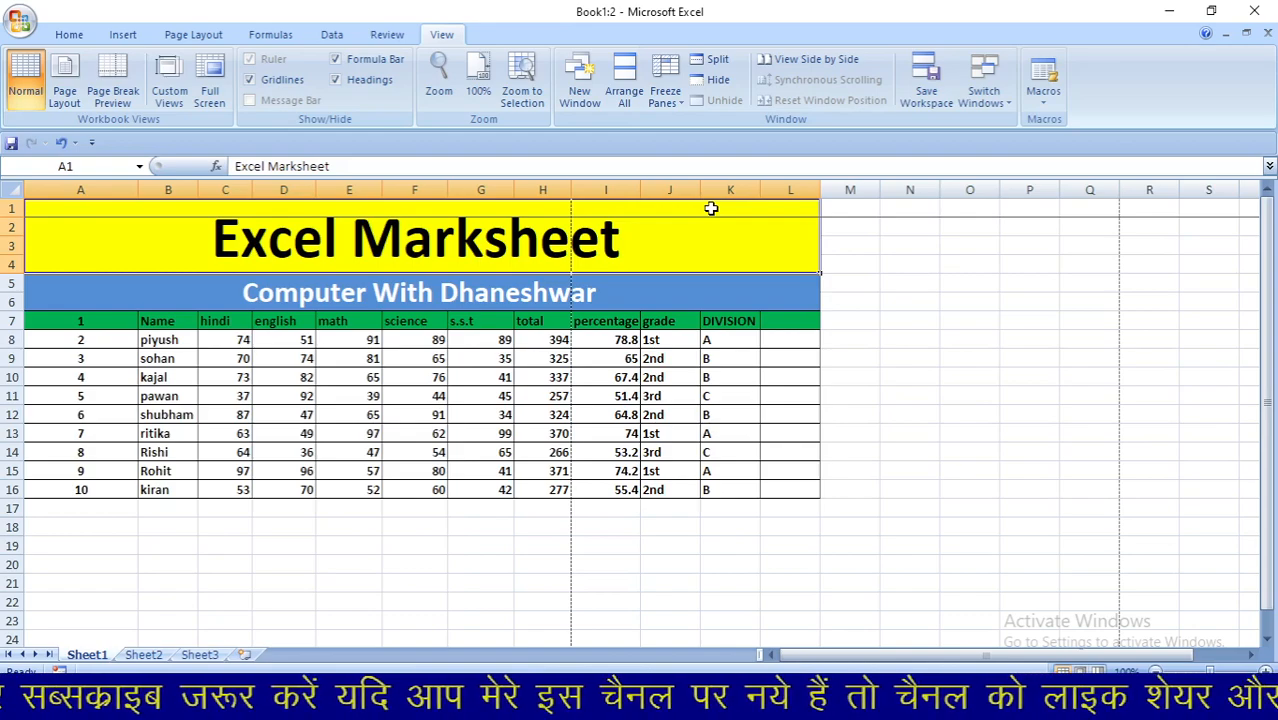
Step: Select cell A9, freeze the first column, and scroll the sheet horizontally to test it
{"action": "left_click", "coordinate": [666, 90]}
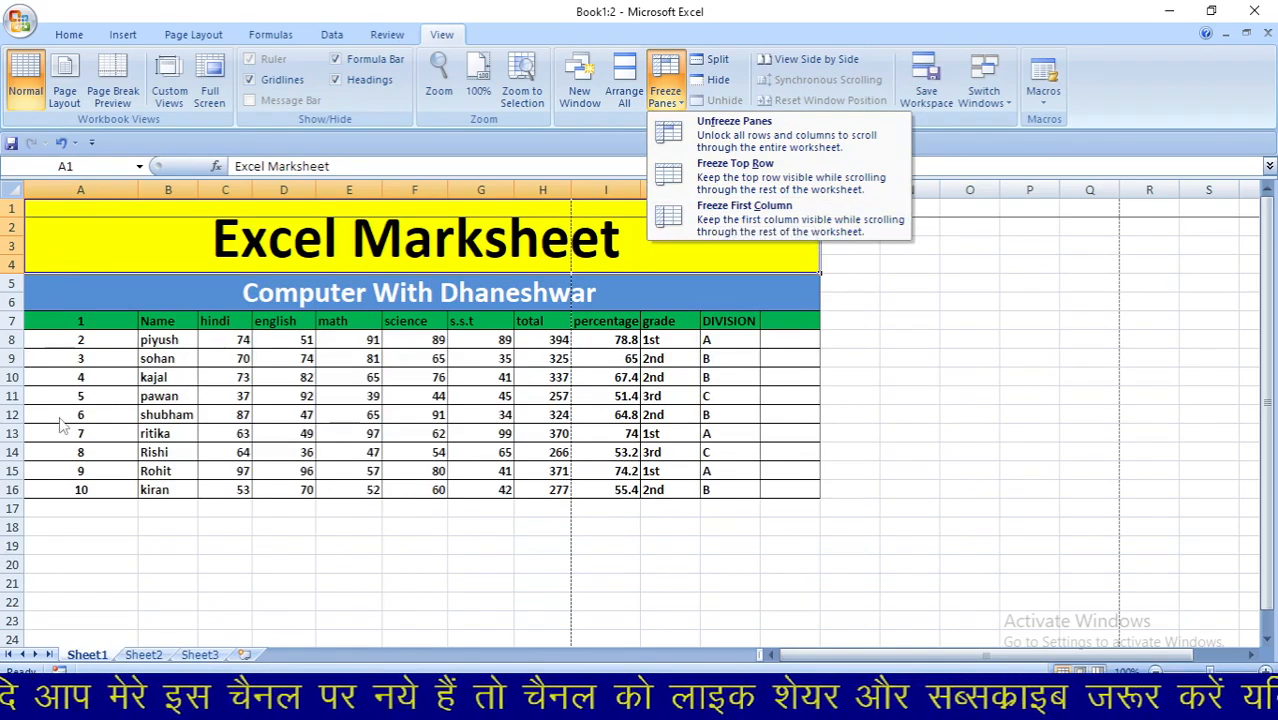
{"action": "left_click", "coordinate": [66, 360]}
{"action": "left_click", "coordinate": [85, 357]}
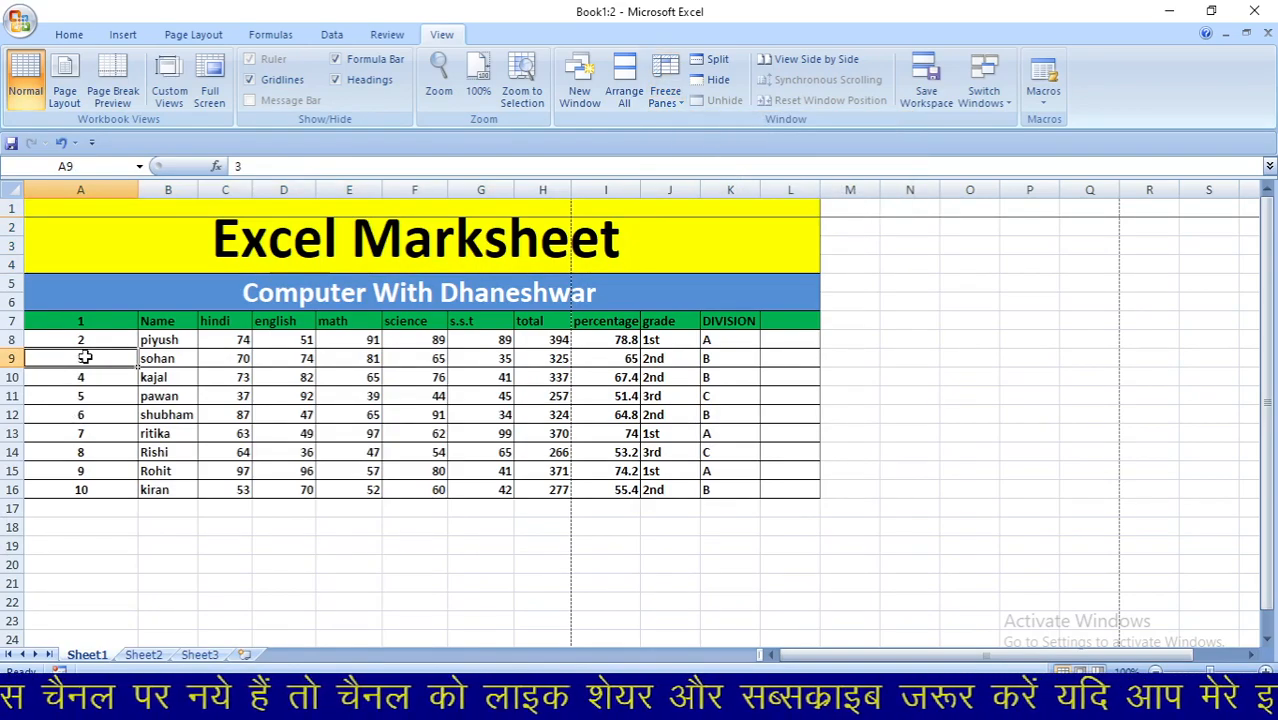
{"action": "left_click", "coordinate": [663, 80]}
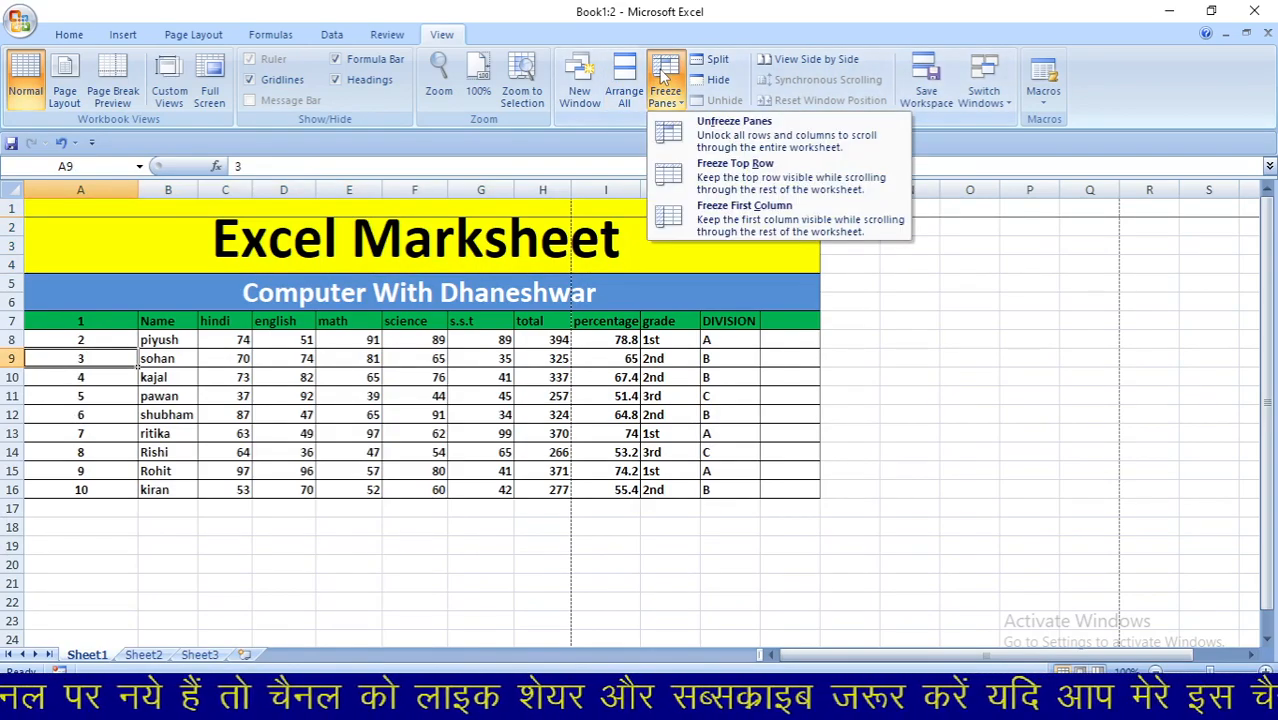
{"action": "left_click", "coordinate": [737, 215]}
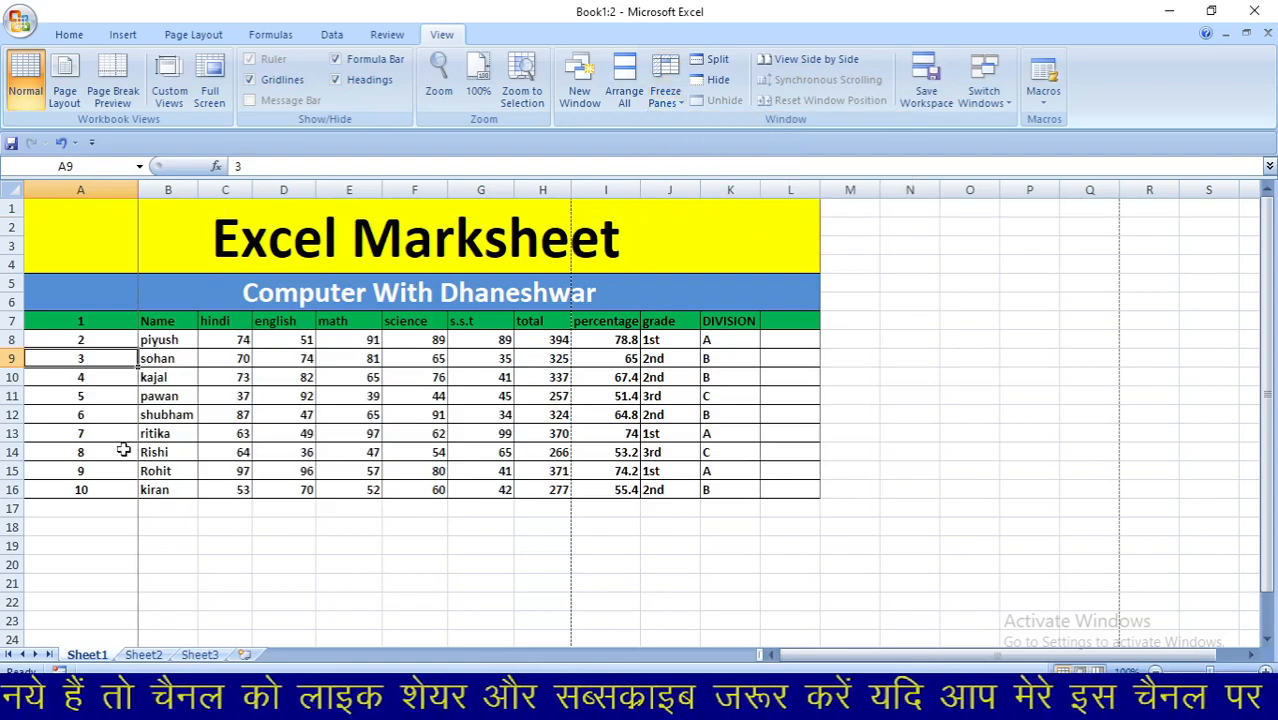
{"action": "left_click_drag", "start_coordinate": [882, 656], "coordinate": [856, 666]}
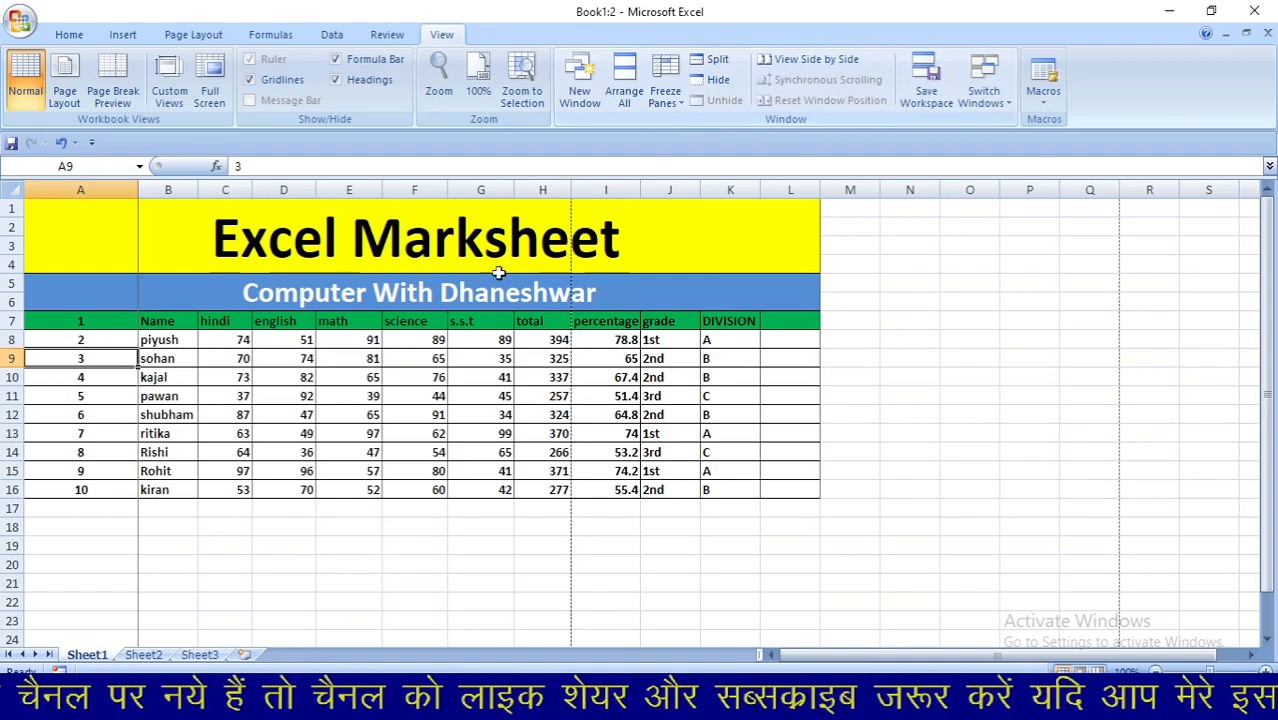
Step: Unfreeze the panes and split the window at cell F10 in the science column
{"action": "left_click", "coordinate": [676, 102]}
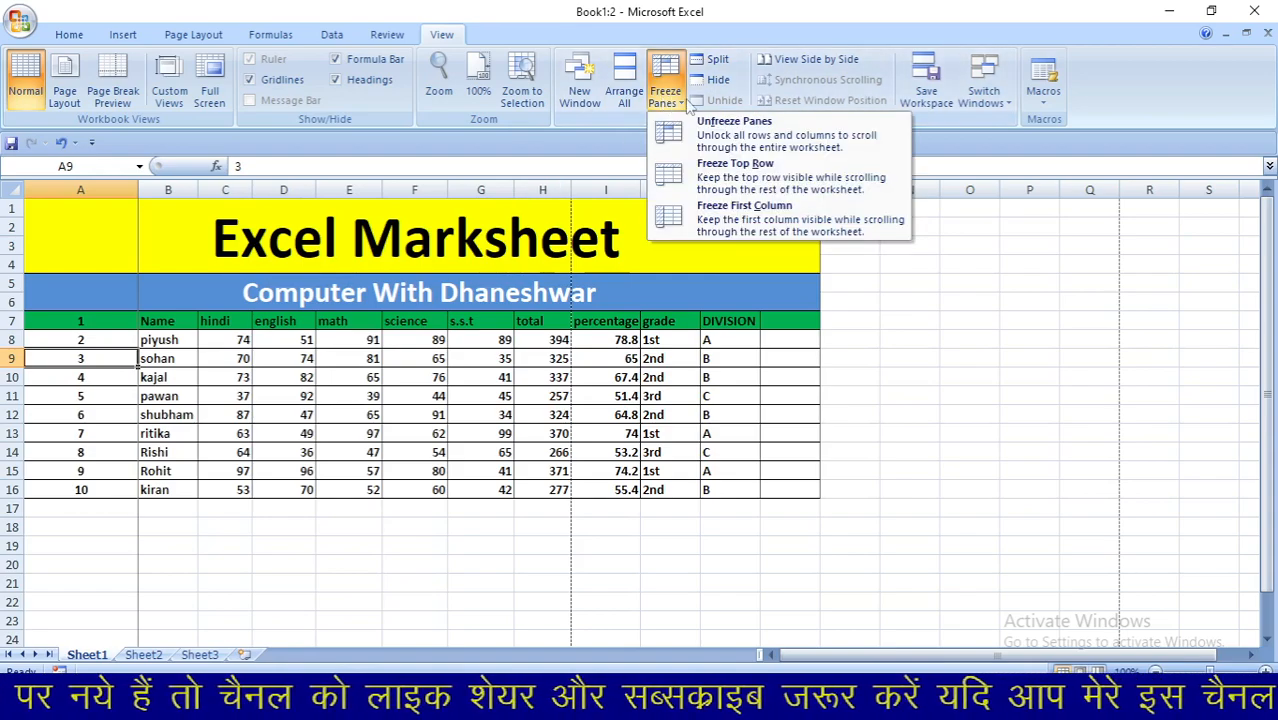
{"action": "left_click", "coordinate": [732, 126]}
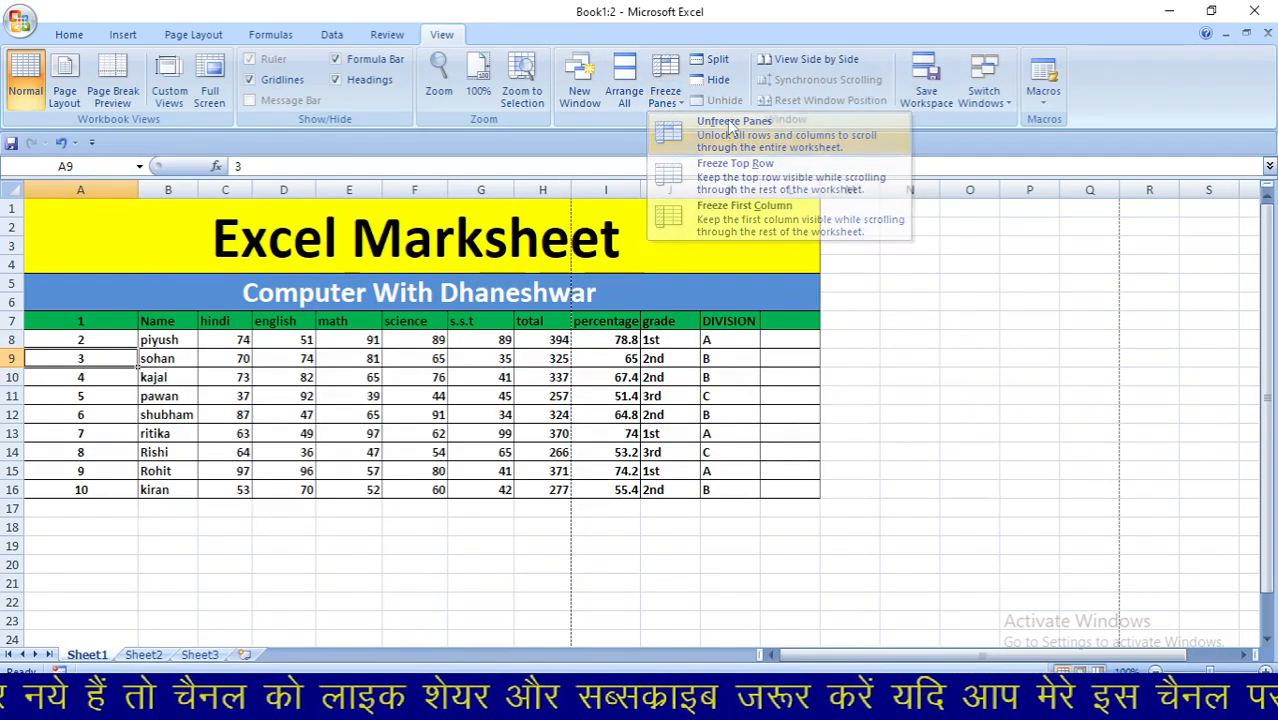
{"action": "left_click", "coordinate": [432, 326]}
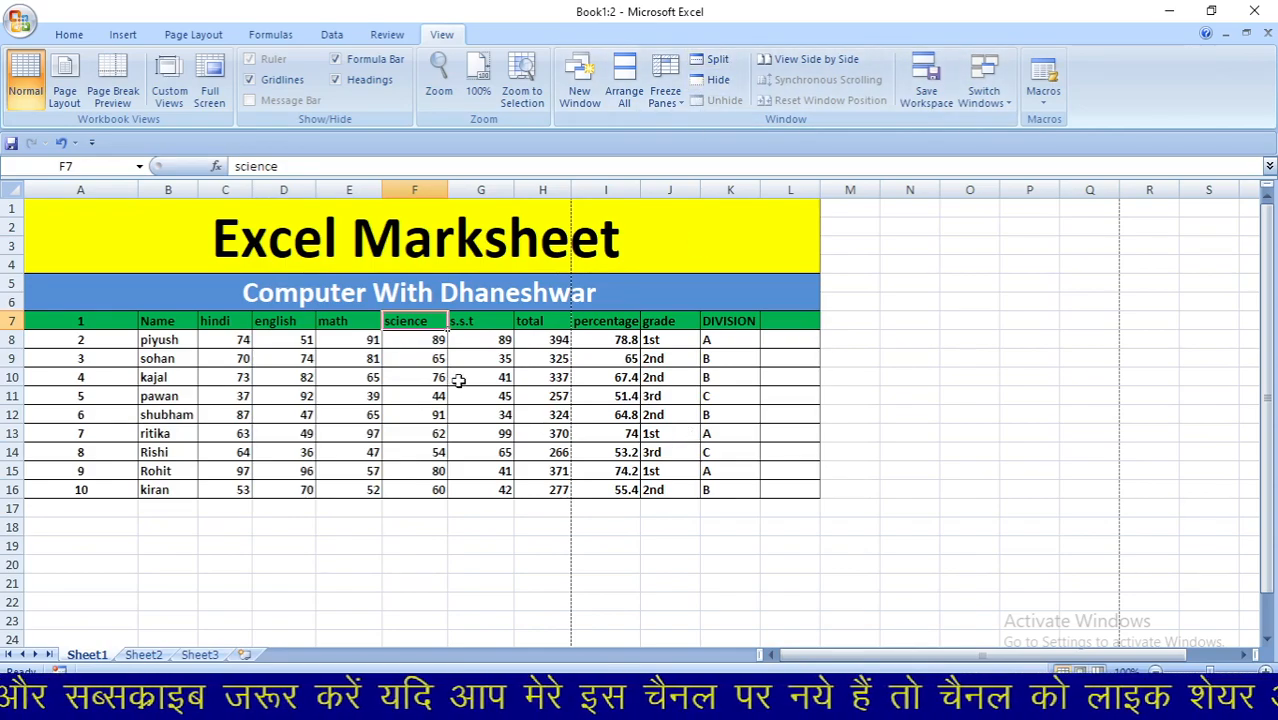
{"action": "left_click", "coordinate": [389, 383]}
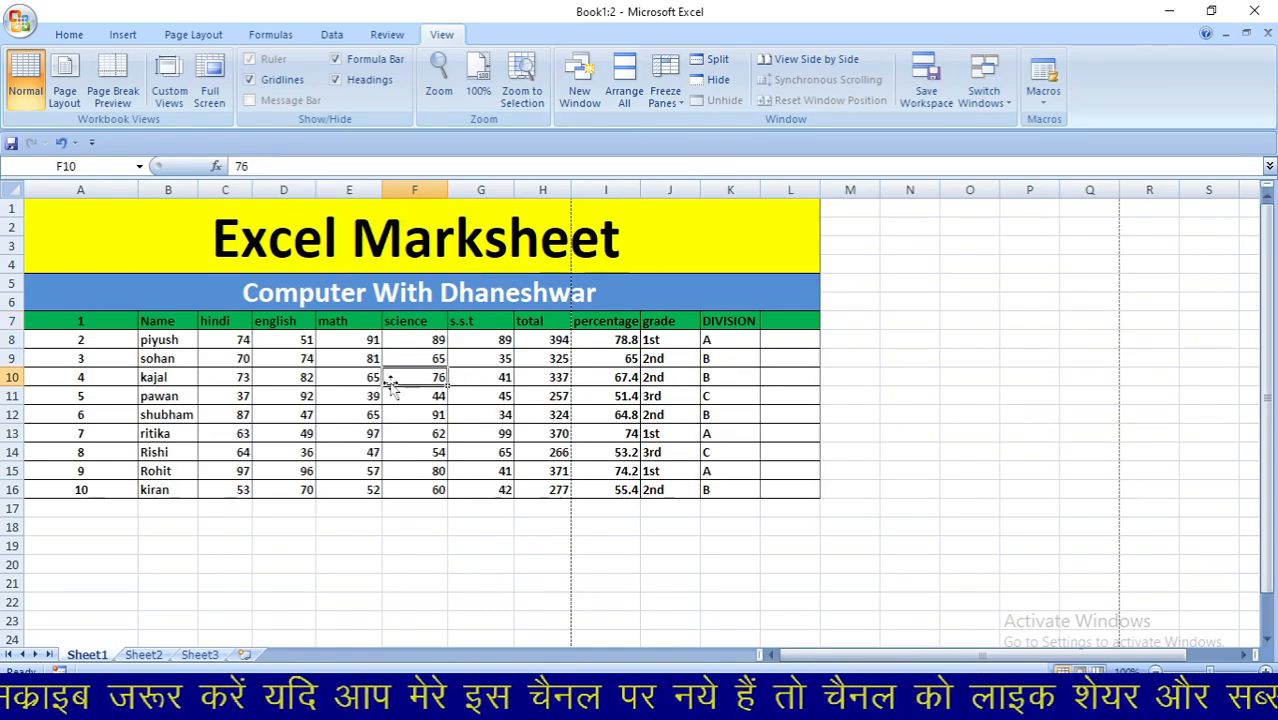
{"action": "left_click", "coordinate": [716, 62]}
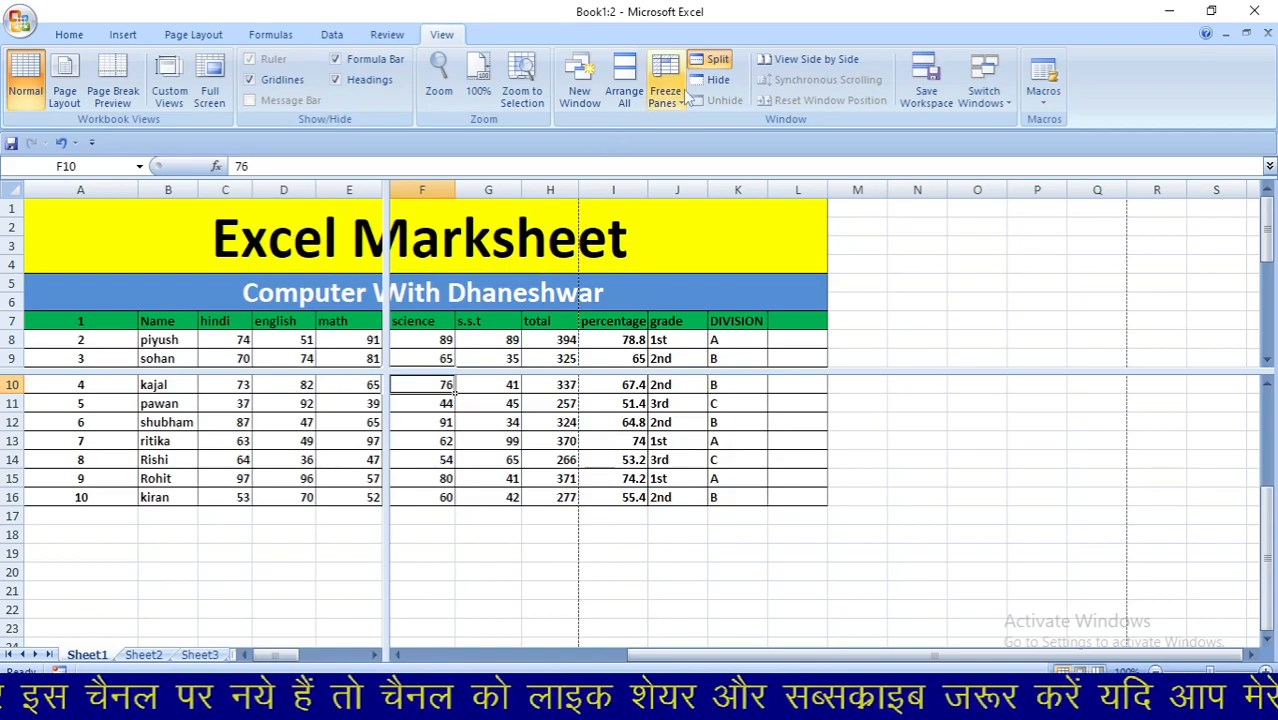
Step: Hide and unhide the Book1:2 window, and remove its split
{"action": "left_click", "coordinate": [720, 82]}
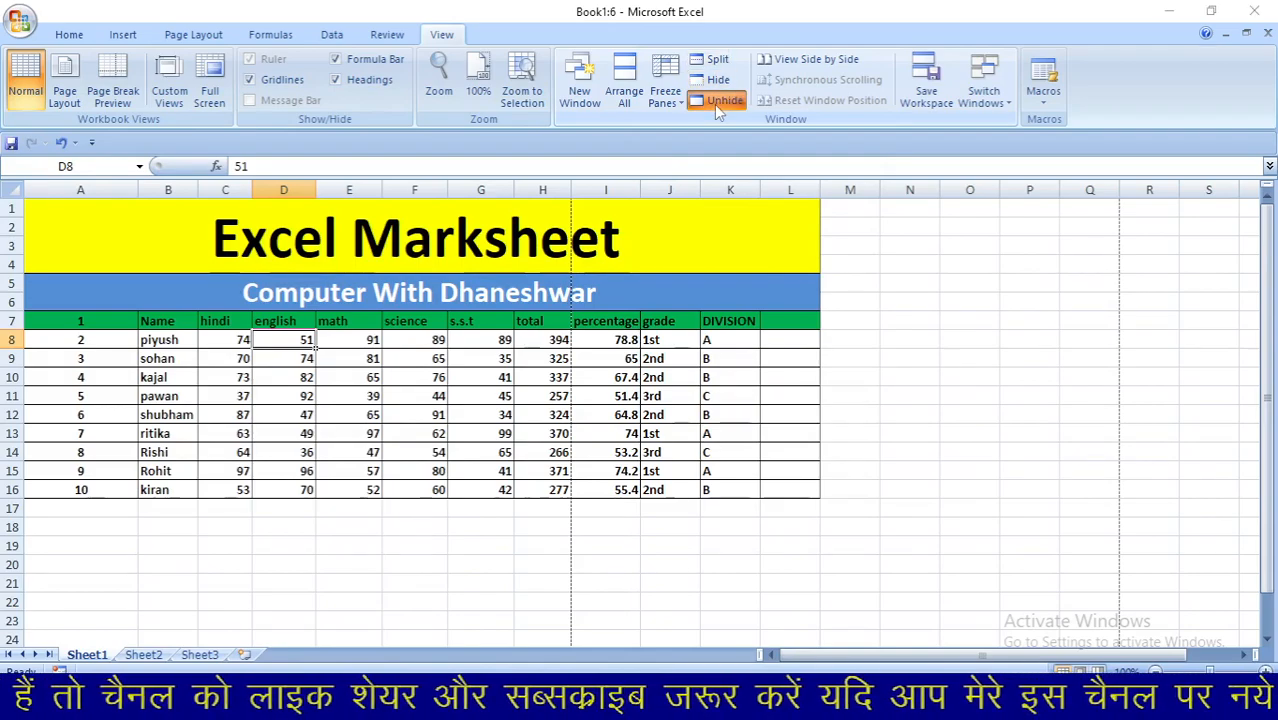
{"action": "left_click", "coordinate": [714, 104]}
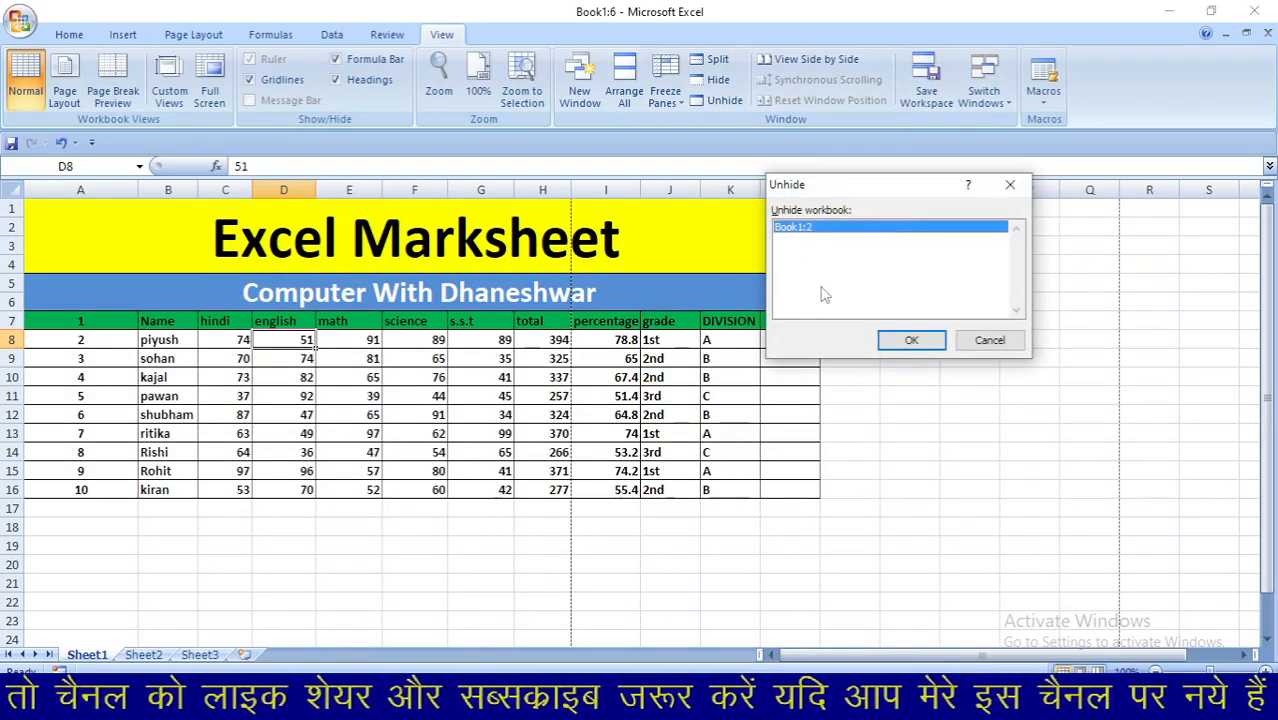
{"action": "left_click", "coordinate": [912, 340]}
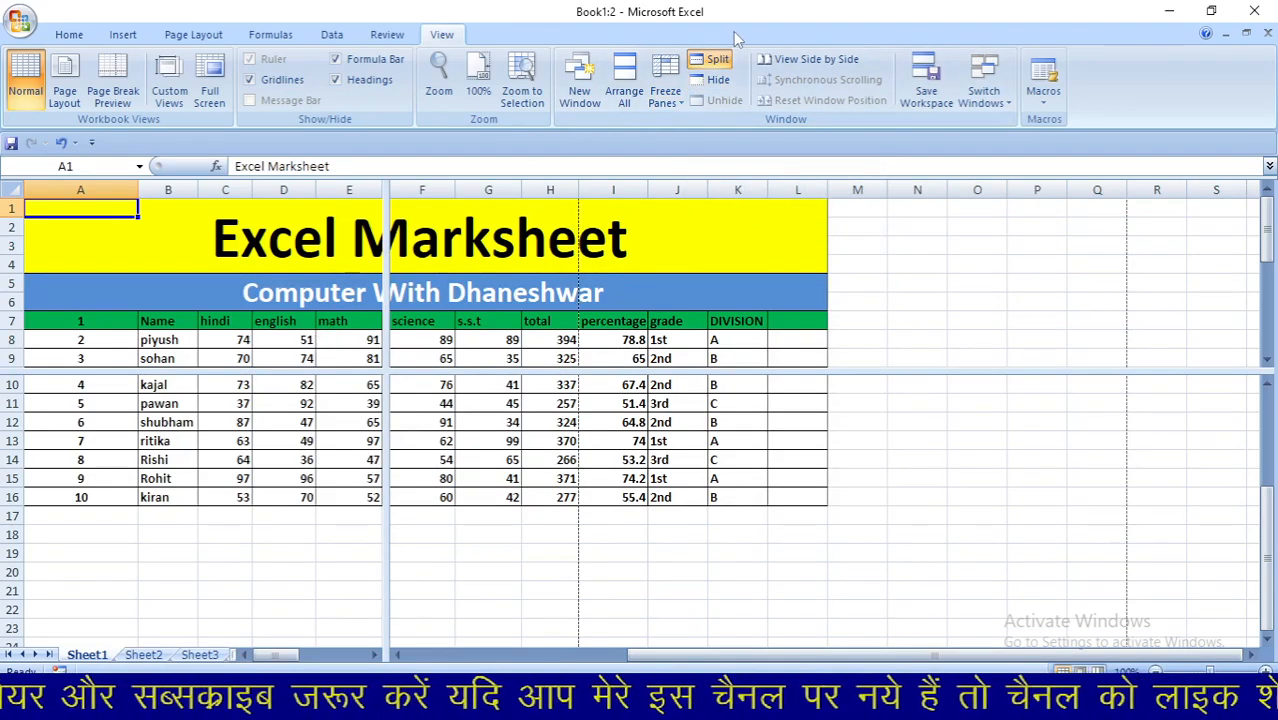
{"action": "left_click", "coordinate": [717, 61]}
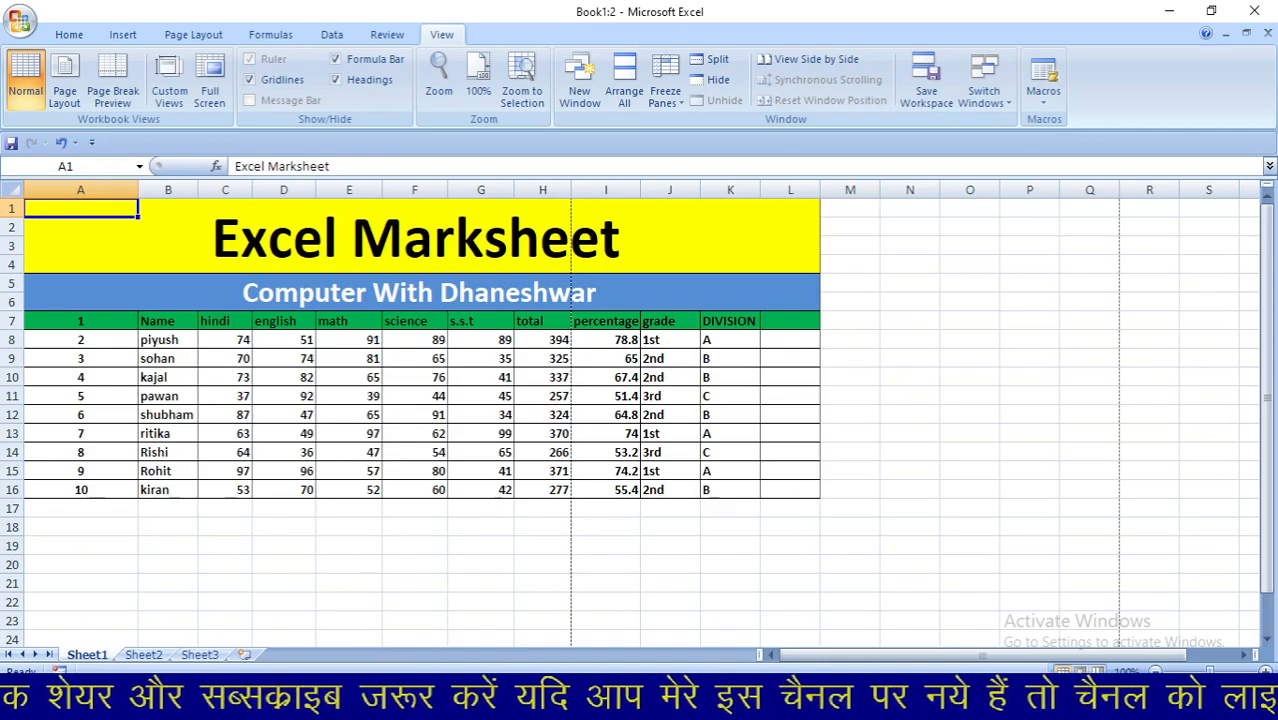
Step: View the Book1:2 window side by side with Book1:3
{"action": "mouse_move", "coordinate": [322, 702]}
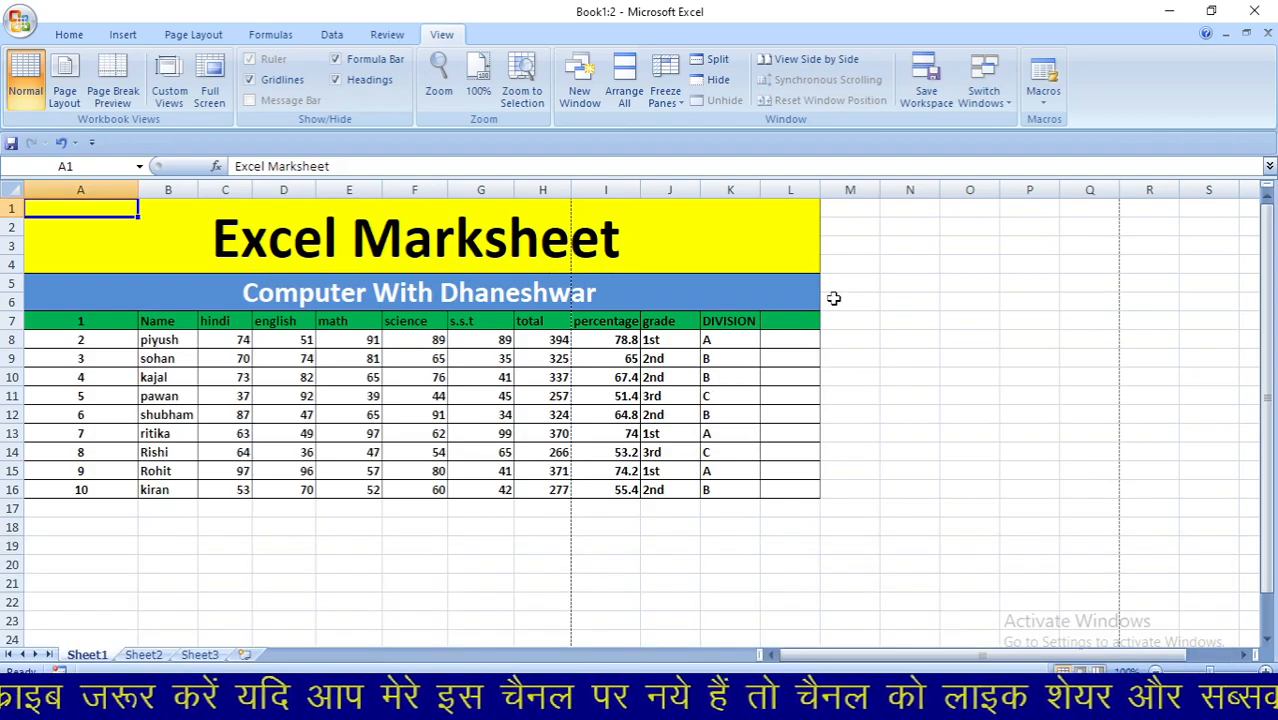
{"action": "left_click", "coordinate": [815, 60]}
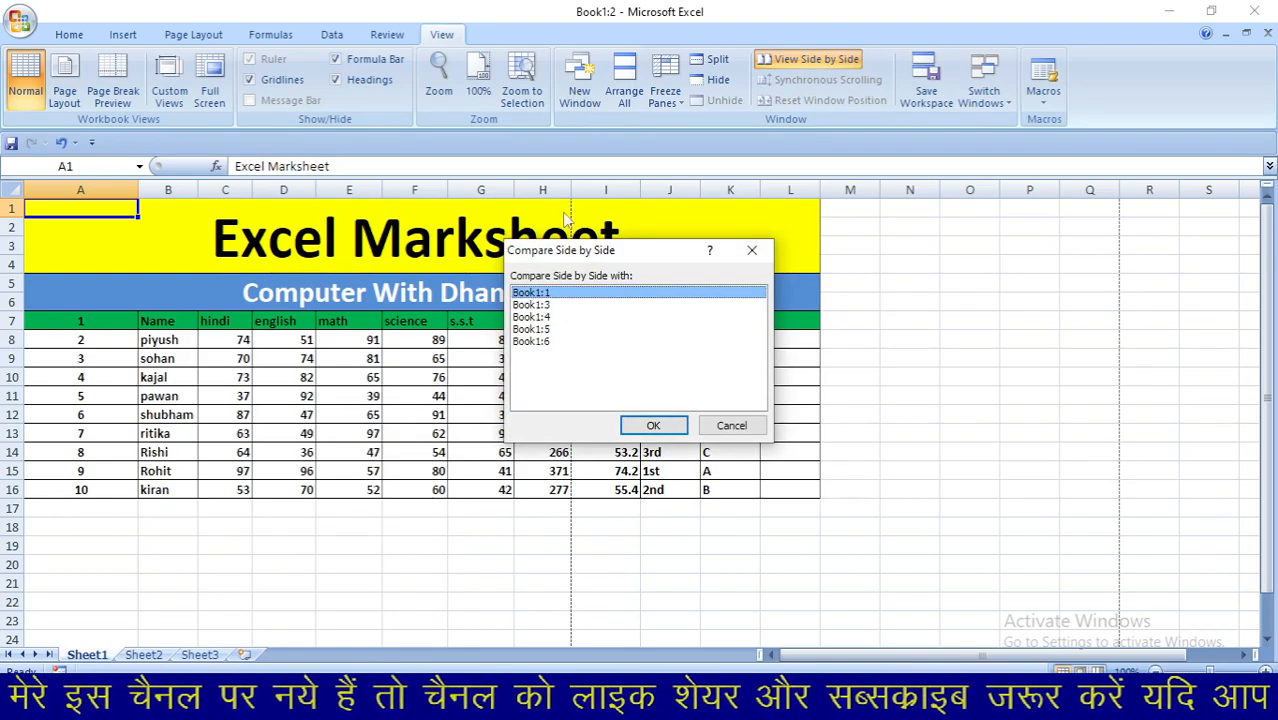
{"action": "left_click", "coordinate": [561, 306]}
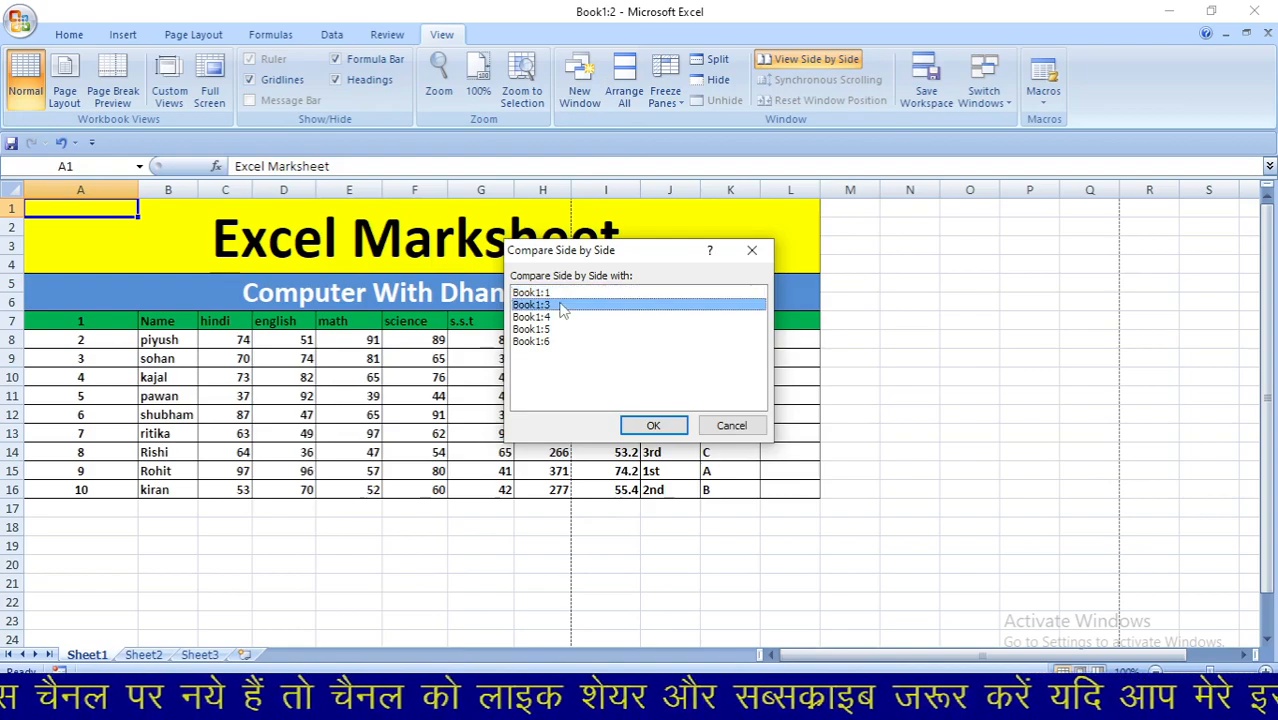
{"action": "left_click", "coordinate": [653, 426]}
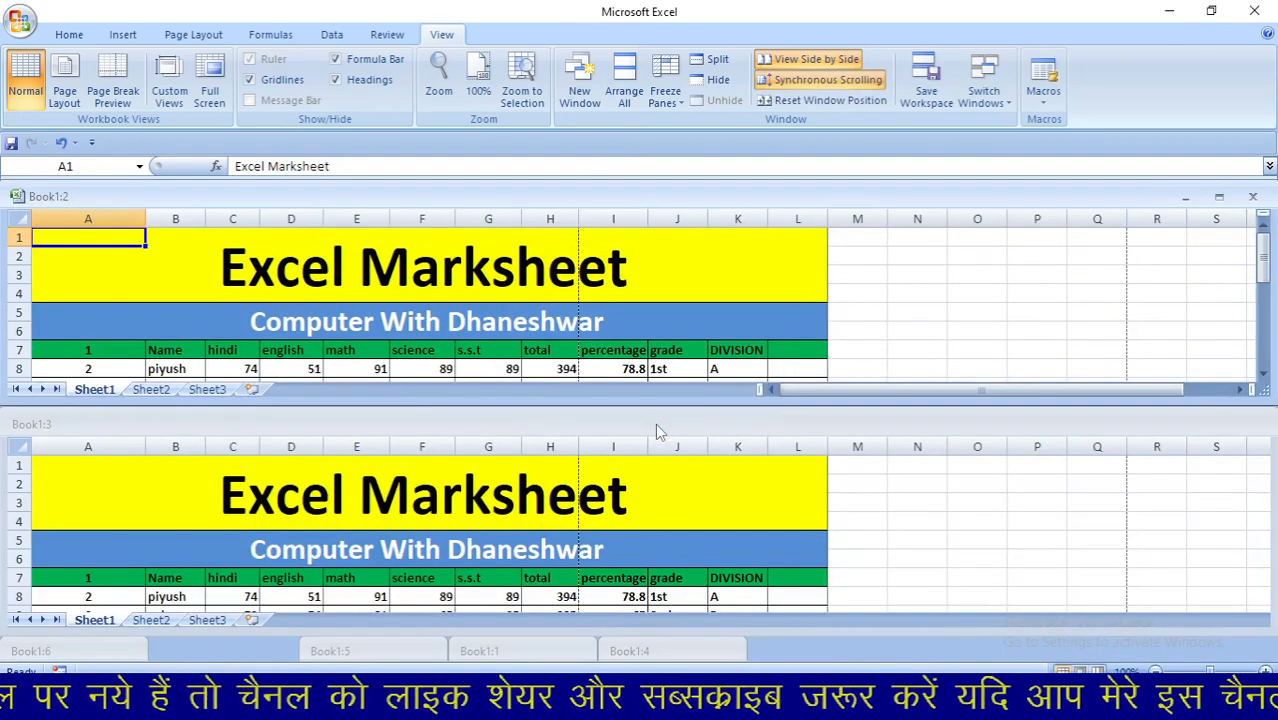
Step: Scroll the Book1:2 and Book1:3 windows vertically in turn to test synchronous scrolling
{"action": "scroll", "coordinate": [647, 355], "scroll_direction": "down", "scroll_amount": 1}
{"action": "left_click", "coordinate": [640, 350]}
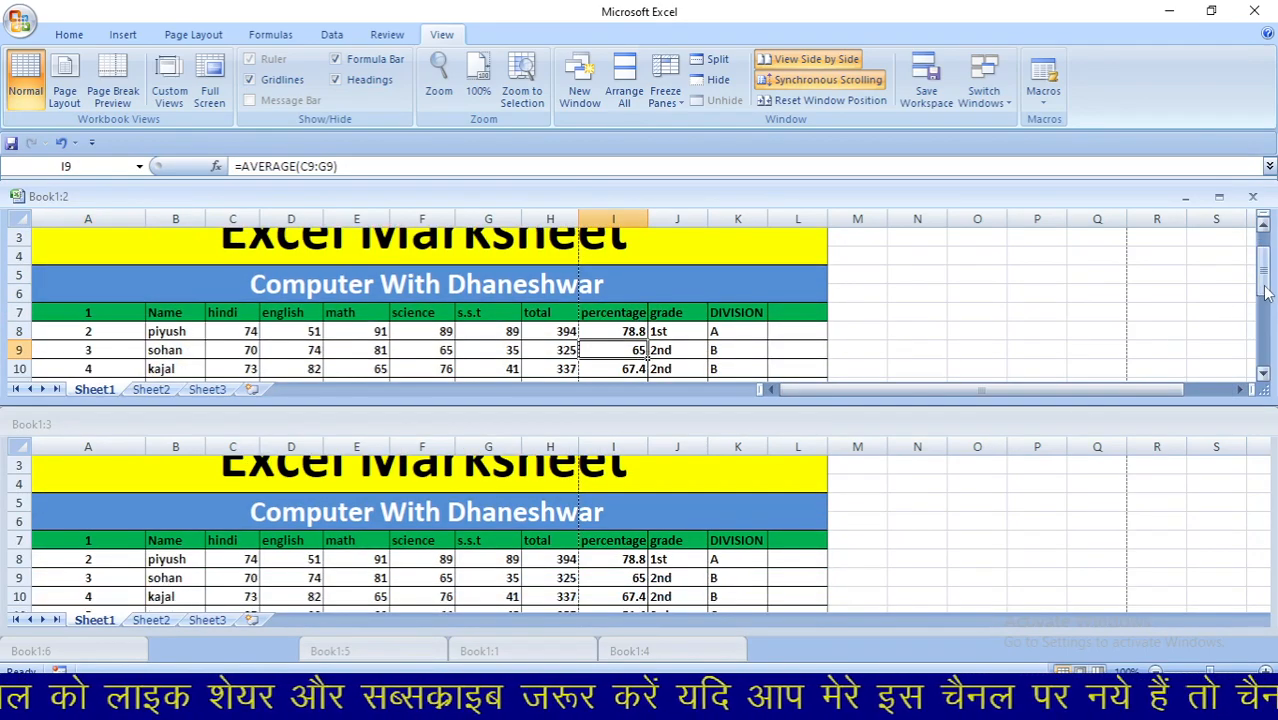
{"action": "left_click_drag", "start_coordinate": [1265, 292], "coordinate": [1268, 262]}
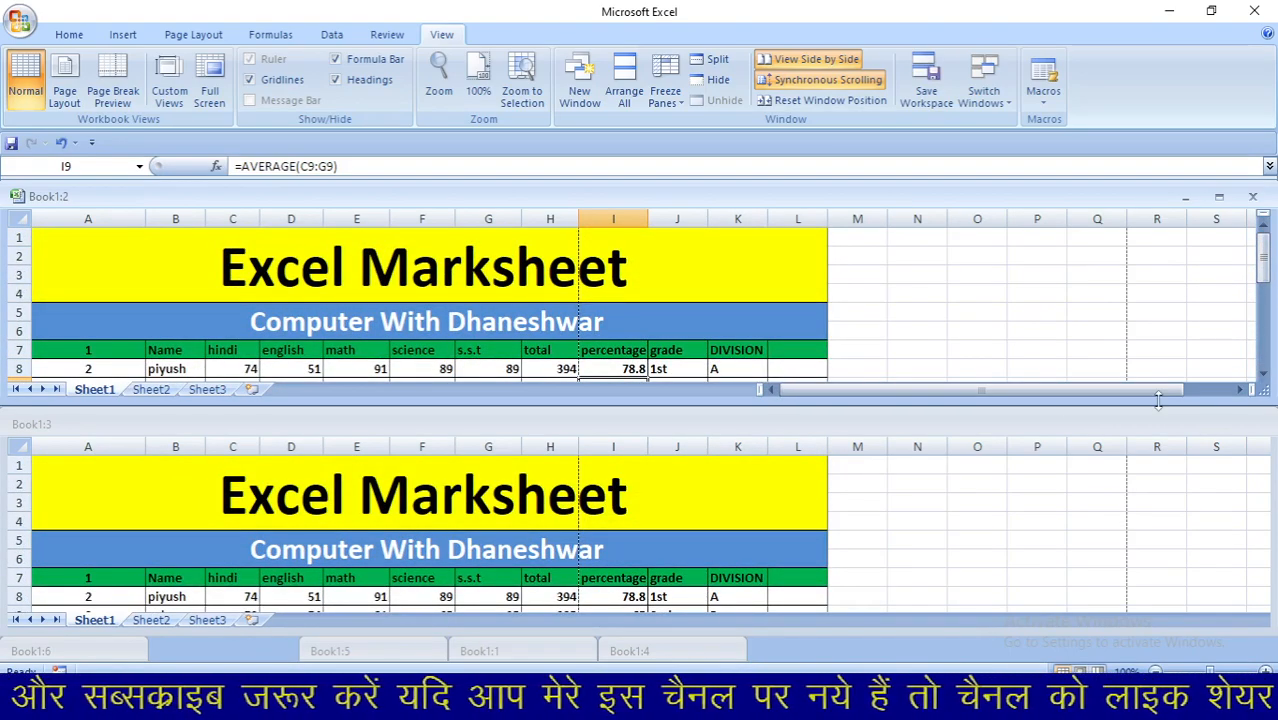
{"action": "mouse_move", "coordinate": [1265, 271]}
{"action": "left_mouse_down"}
{"action": "mouse_move", "coordinate": [1268, 330]}
{"action": "mouse_move", "coordinate": [1262, 245]}
{"action": "mouse_move", "coordinate": [1267, 282]}
{"action": "mouse_move", "coordinate": [1262, 258]}
{"action": "left_mouse_up"}
{"action": "left_click", "coordinate": [958, 297]}
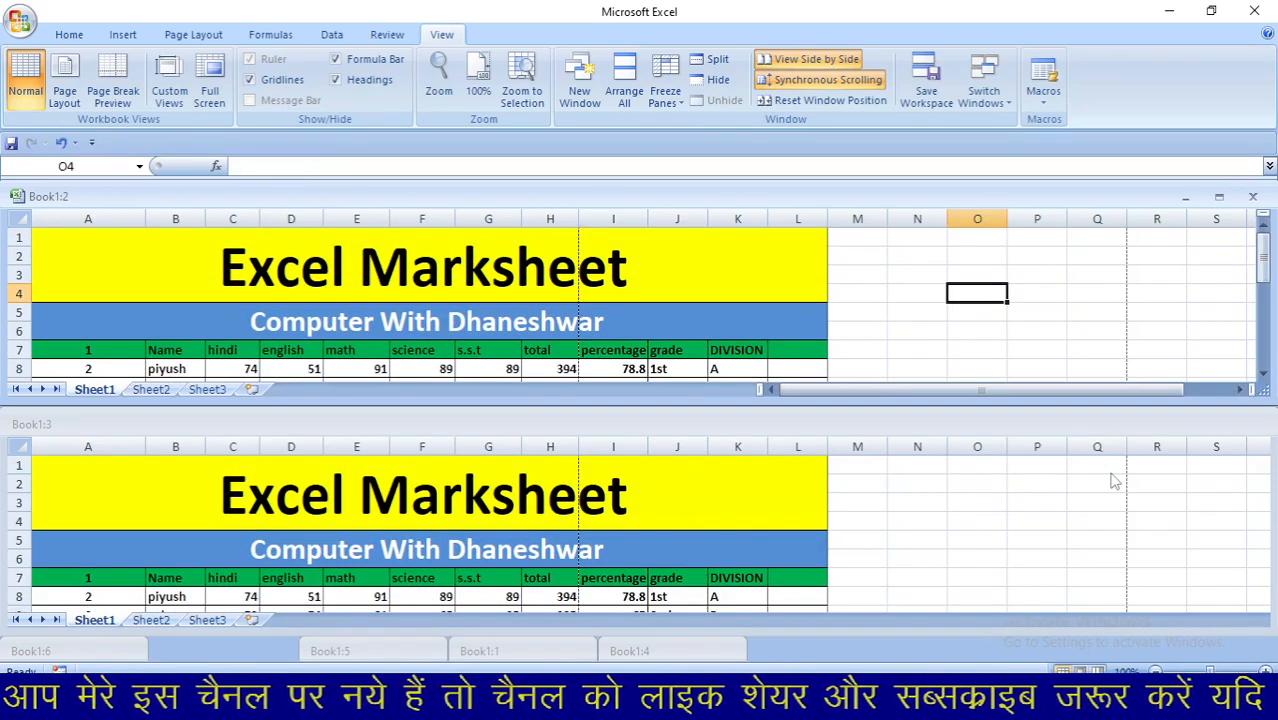
{"action": "left_click_drag", "start_coordinate": [1263, 260], "coordinate": [1263, 308]}
{"action": "left_click", "coordinate": [1225, 568]}
{"action": "left_click_drag", "start_coordinate": [1260, 535], "coordinate": [1268, 512]}
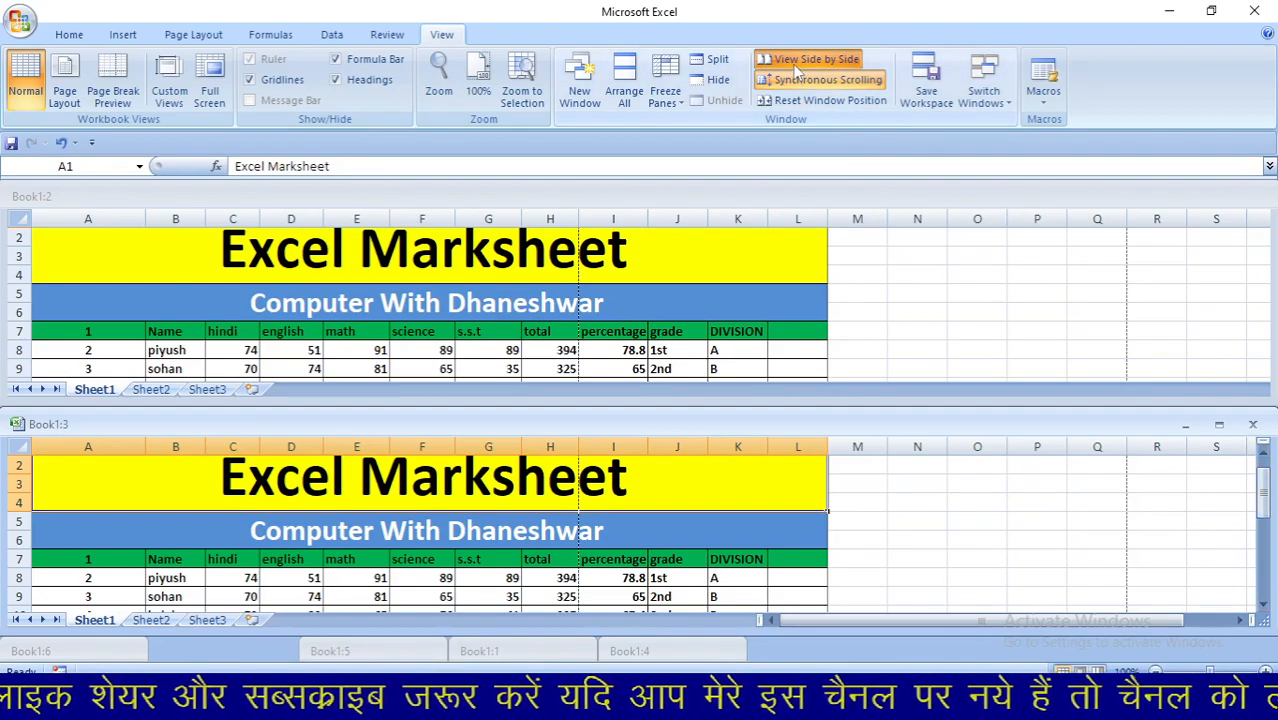
Step: Turn off synchronous scrolling and scroll each of the two compared windows on its own to test it
{"action": "left_click", "coordinate": [855, 88]}
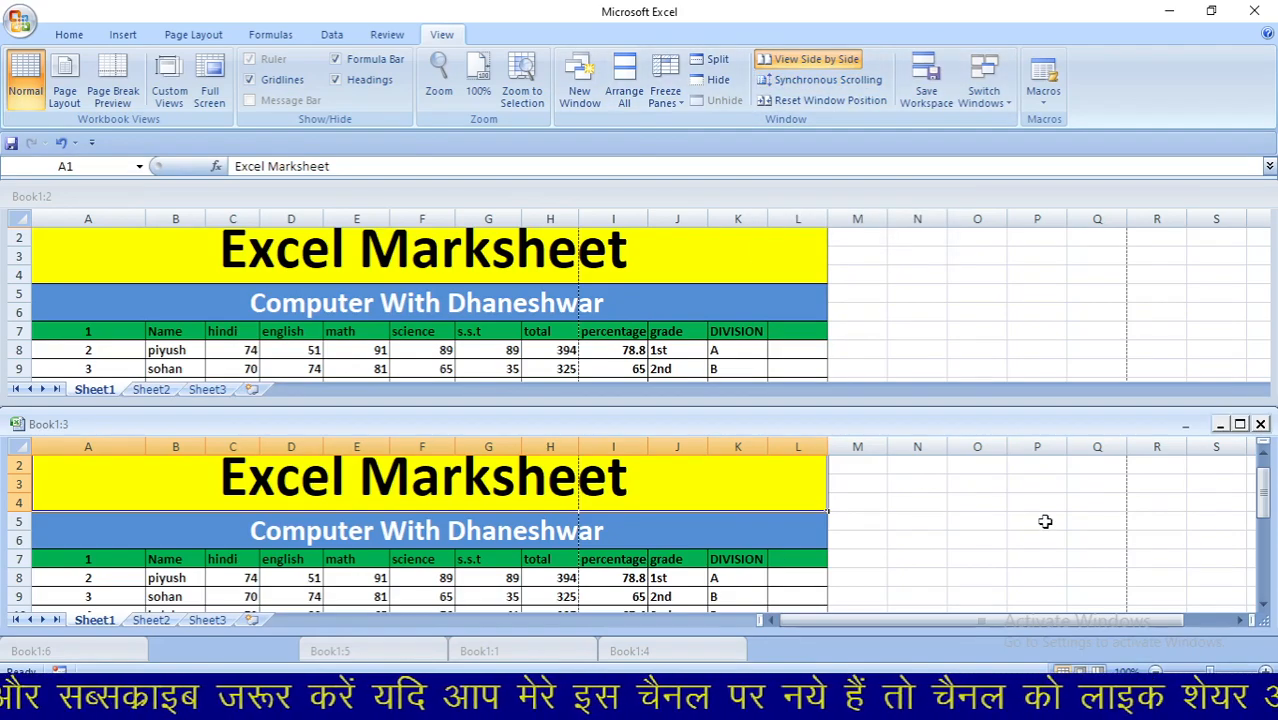
{"action": "left_click_drag", "start_coordinate": [1264, 510], "coordinate": [1262, 478]}
{"action": "left_click", "coordinate": [1210, 318]}
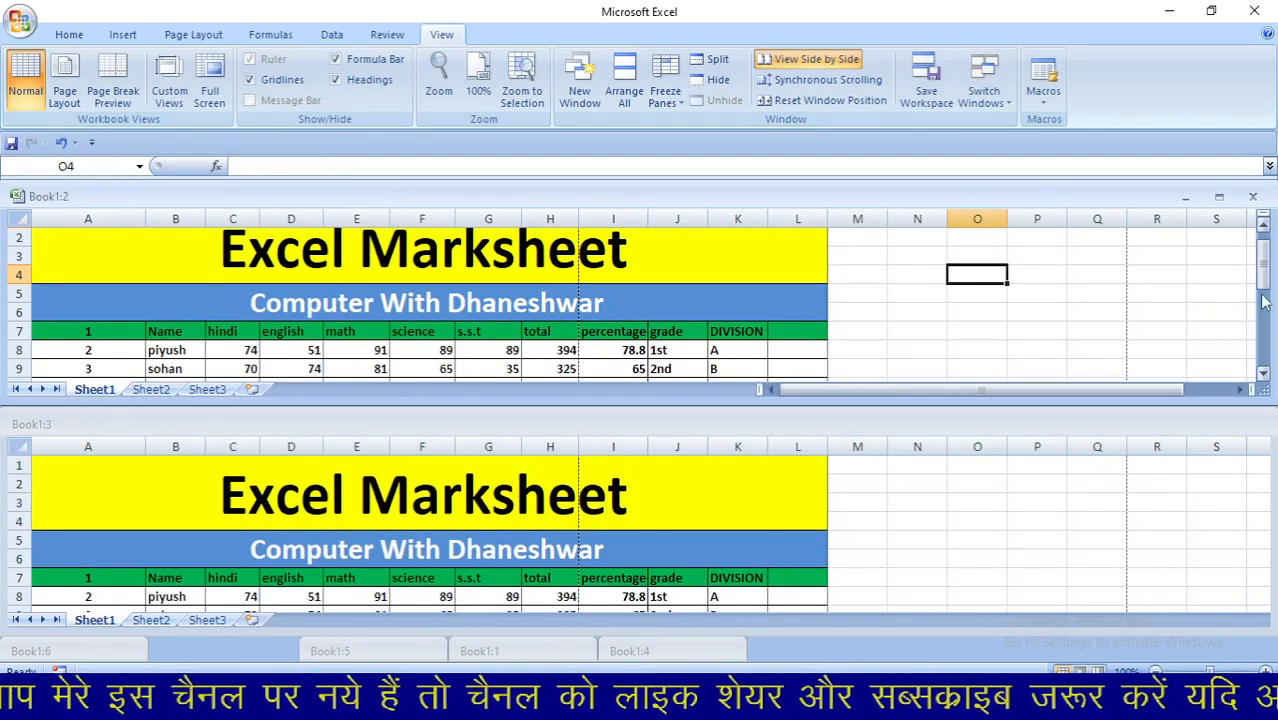
{"action": "left_click_drag", "start_coordinate": [1267, 276], "coordinate": [1267, 275]}
{"action": "left_click_drag", "start_coordinate": [1262, 370], "coordinate": [1256, 271]}
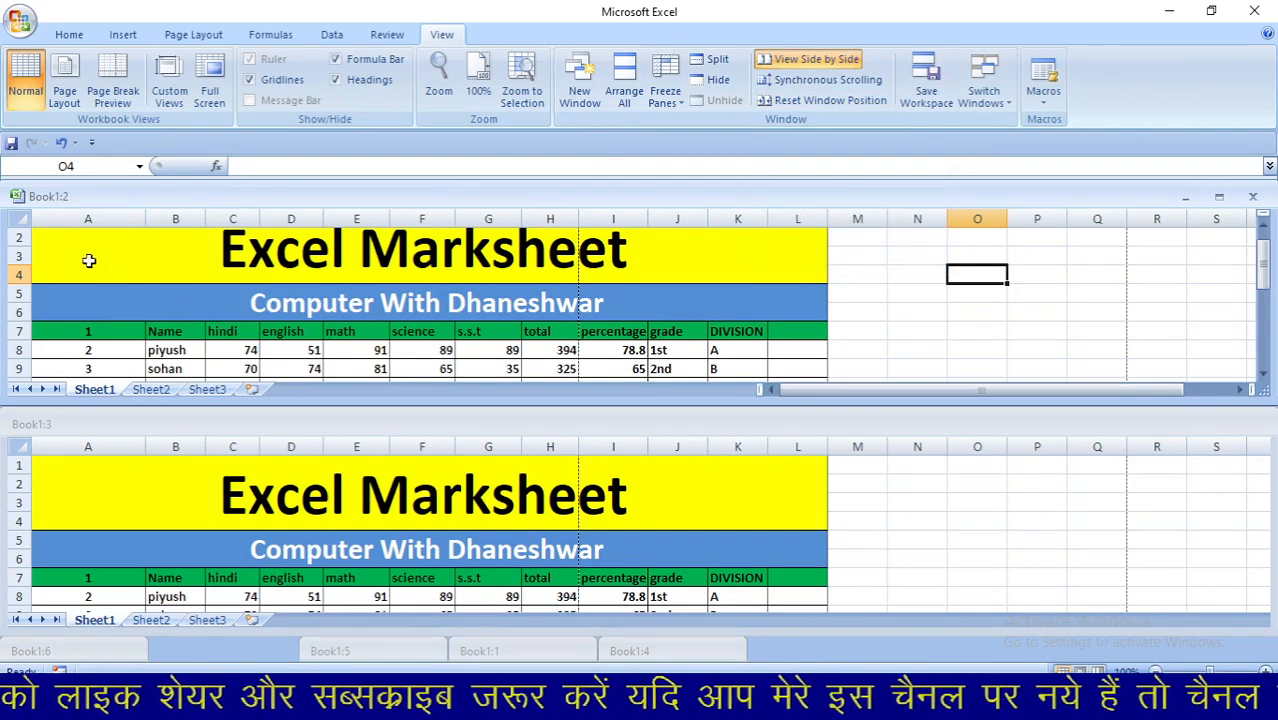
Step: Select the whole sheet in the Book1:2 window, and return the selection to the merged Excel Marksheet title cell
{"action": "left_click", "coordinate": [30, 220]}
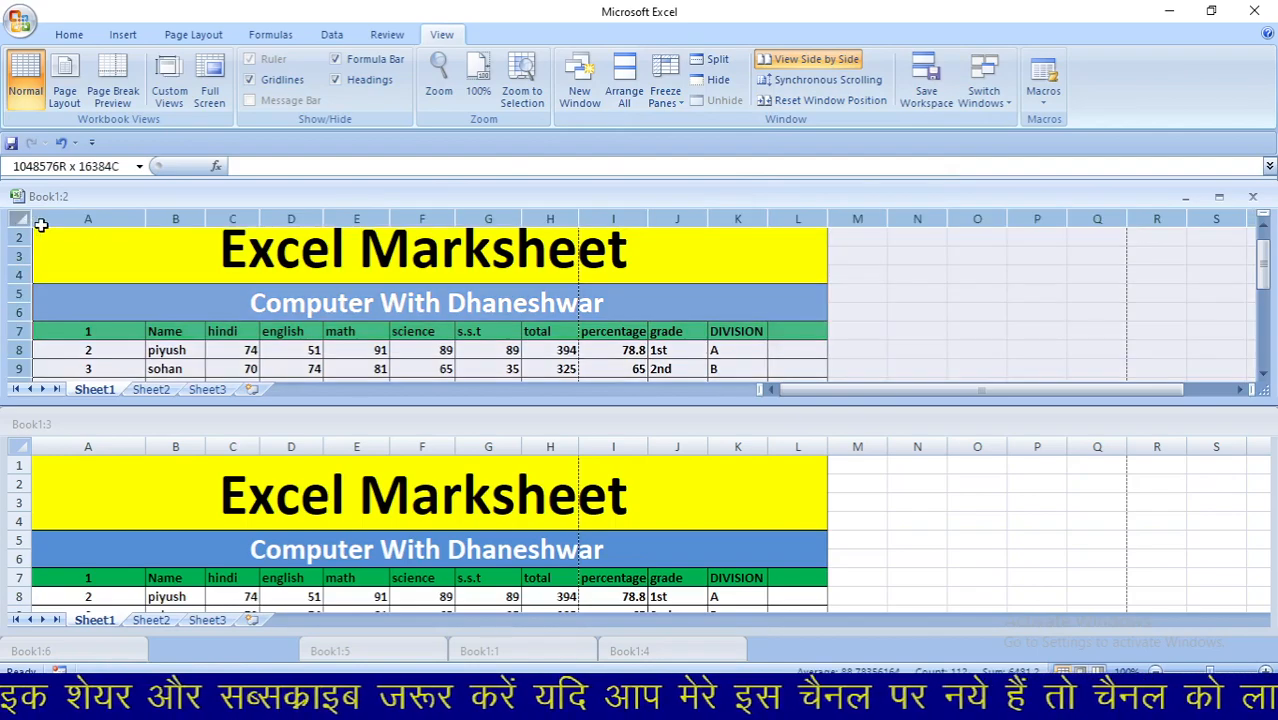
{"action": "left_click", "coordinate": [193, 247]}
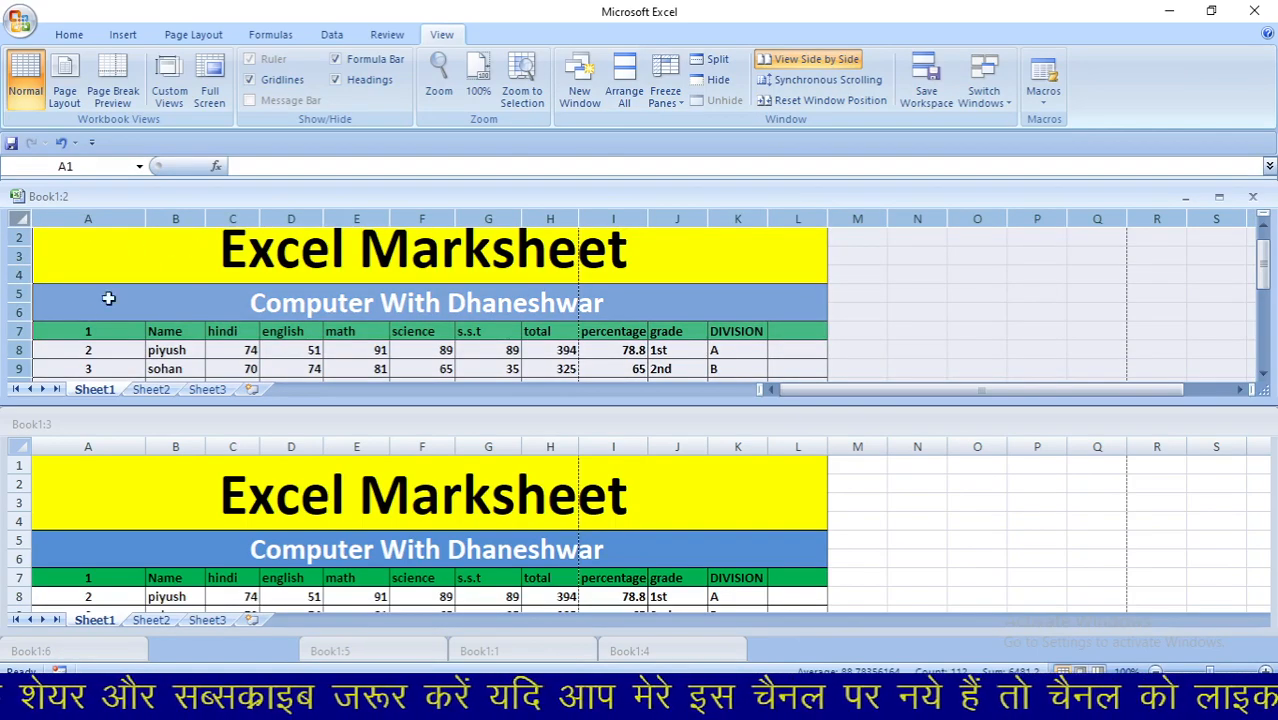
{"action": "left_click", "coordinate": [12, 216]}
{"action": "left_click", "coordinate": [150, 245]}
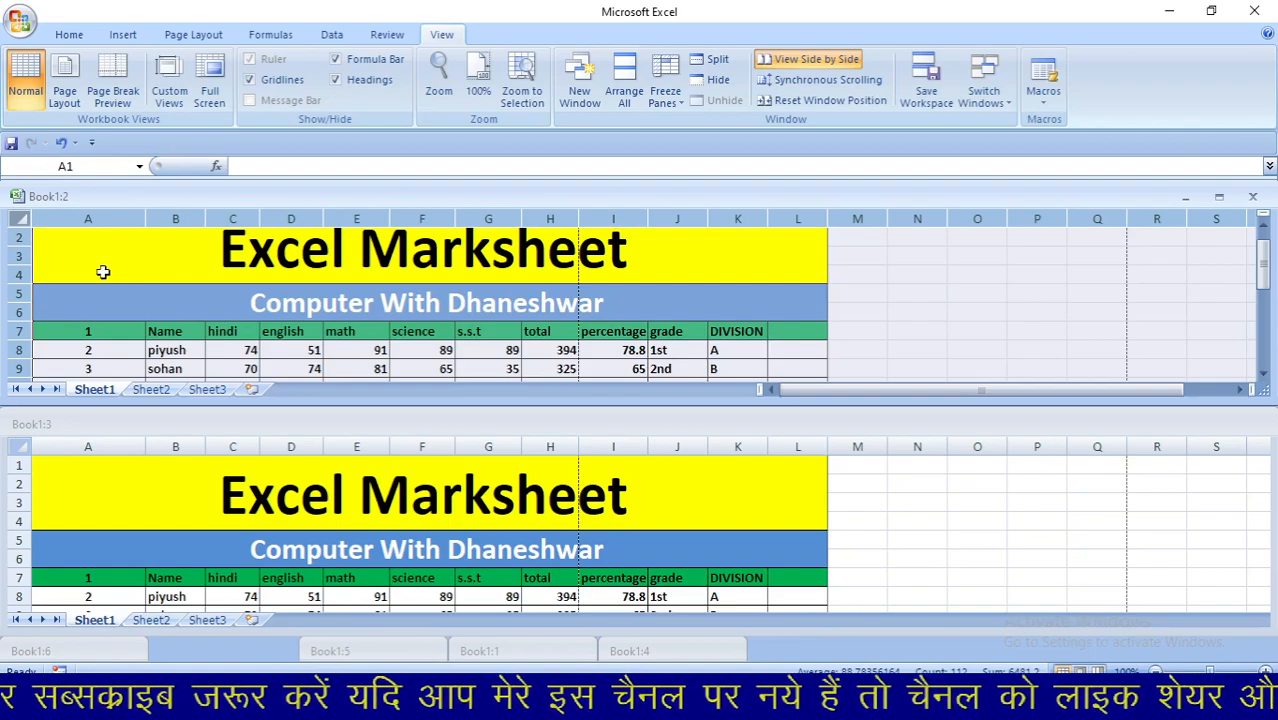
{"action": "left_click", "coordinate": [102, 272]}
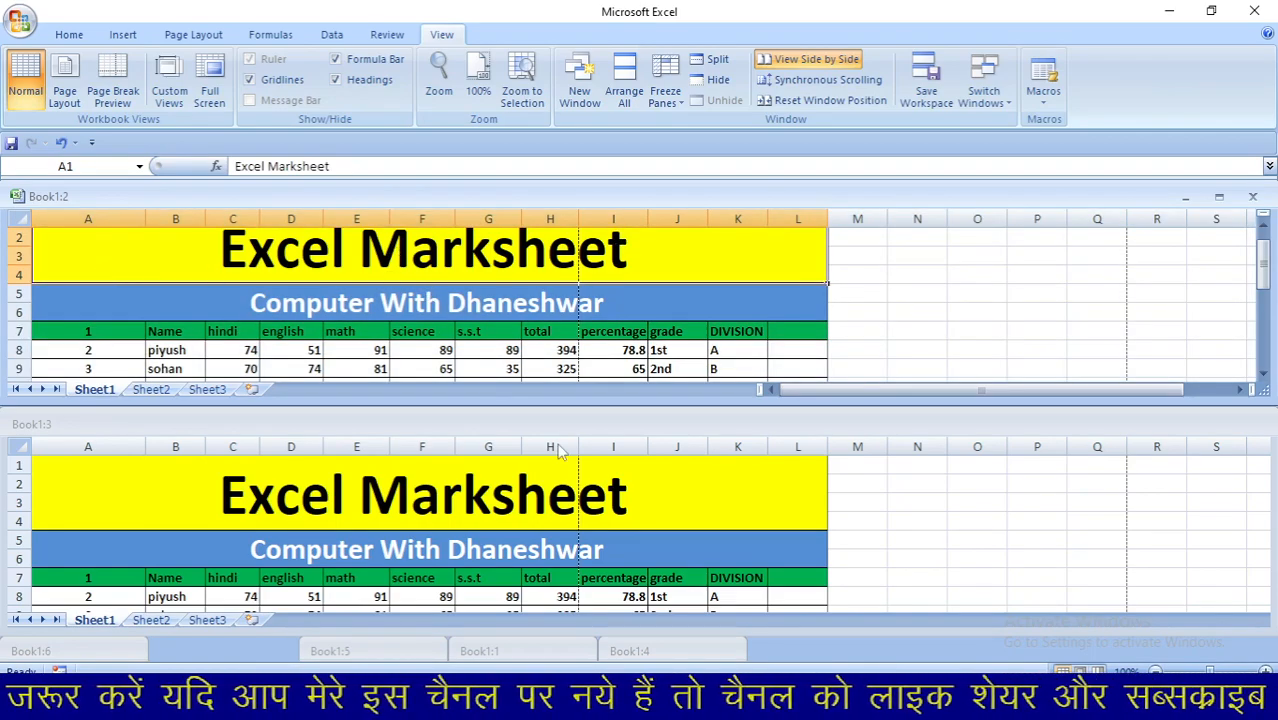
Step: Move the Book1:3 and Book1:2 windows out of alignment and reset the window positions, repeating the test with Book1:3
{"action": "left_click_drag", "start_coordinate": [172, 428], "coordinate": [354, 437]}
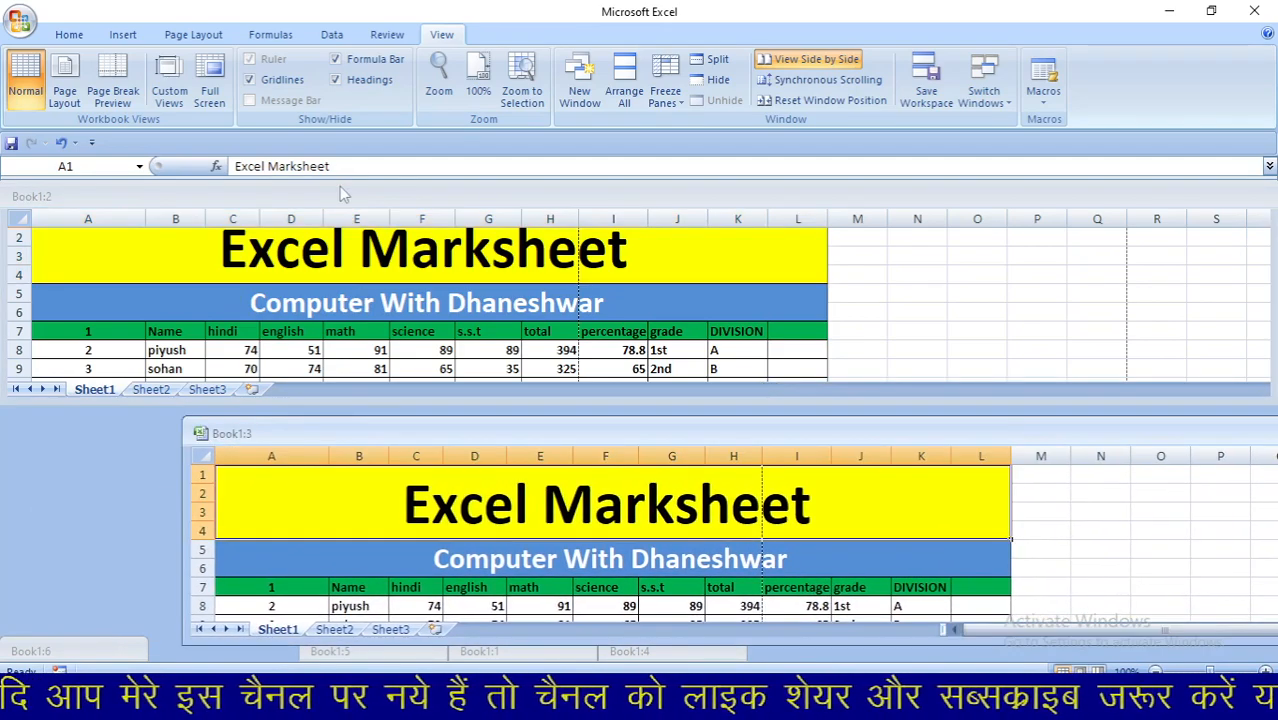
{"action": "left_click_drag", "start_coordinate": [343, 197], "coordinate": [415, 211]}
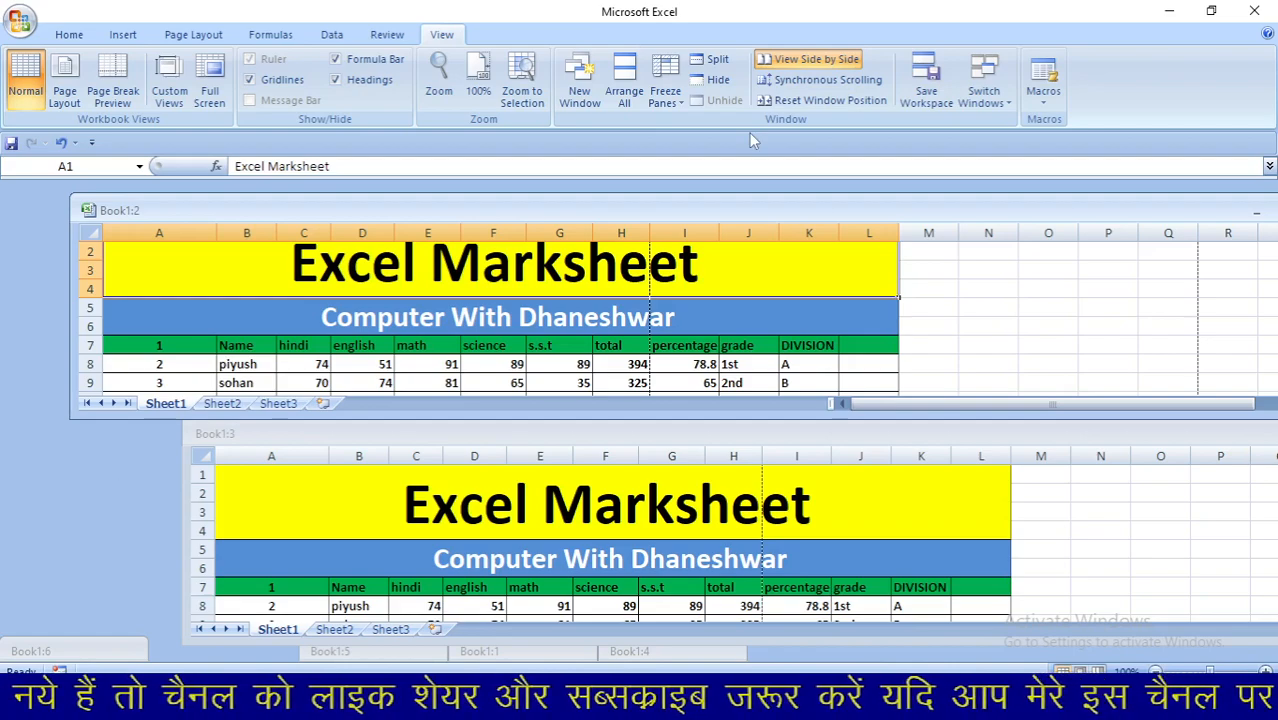
{"action": "left_click", "coordinate": [803, 101]}
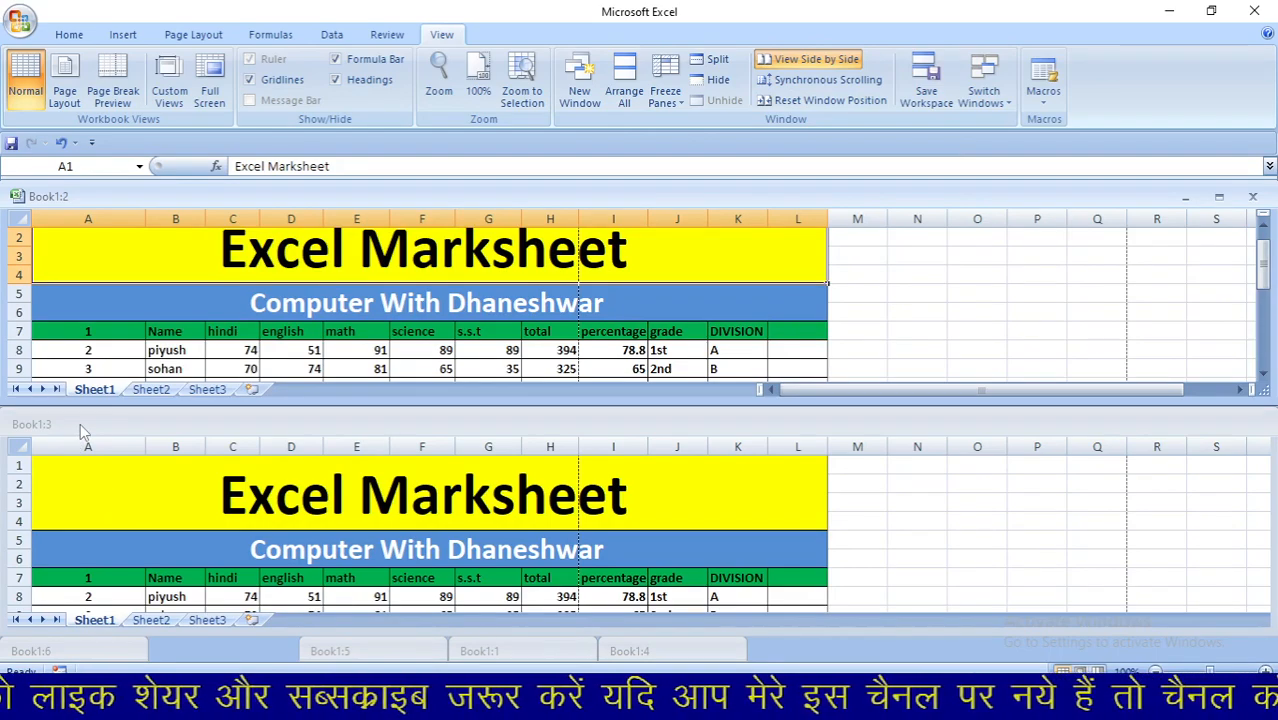
{"action": "left_click_drag", "start_coordinate": [81, 423], "coordinate": [370, 440]}
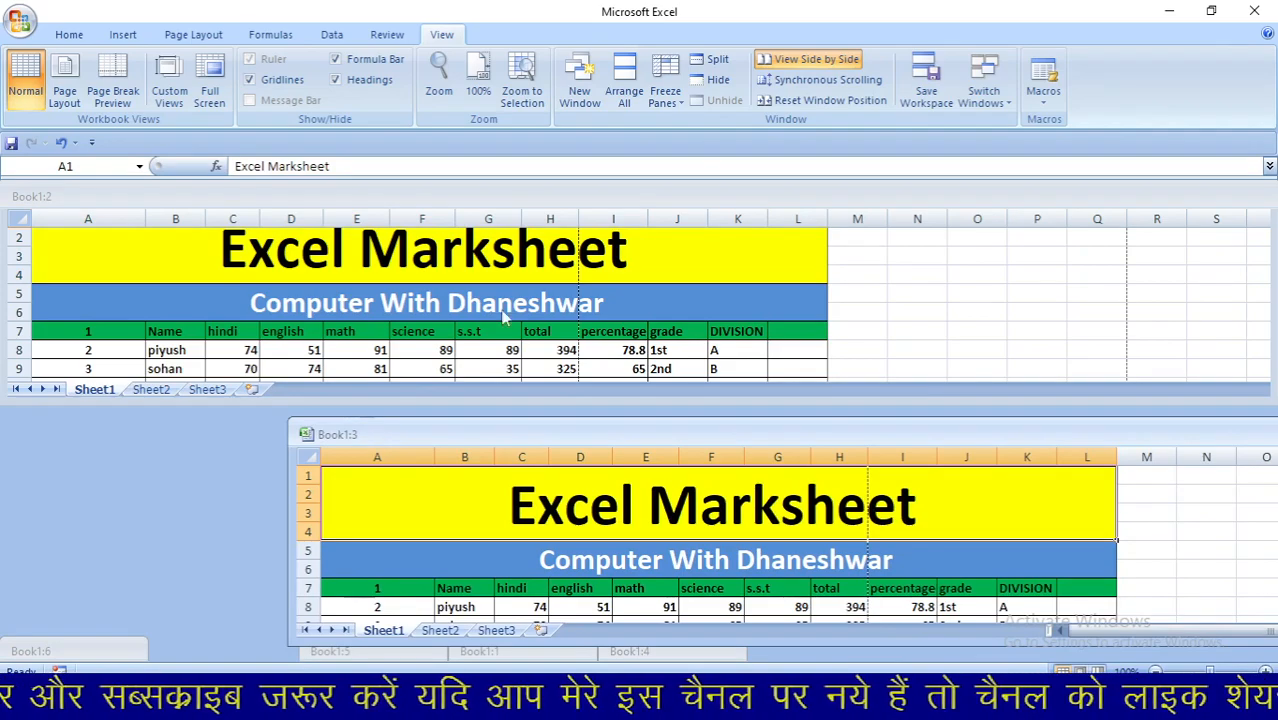
{"action": "left_click", "coordinate": [810, 101]}
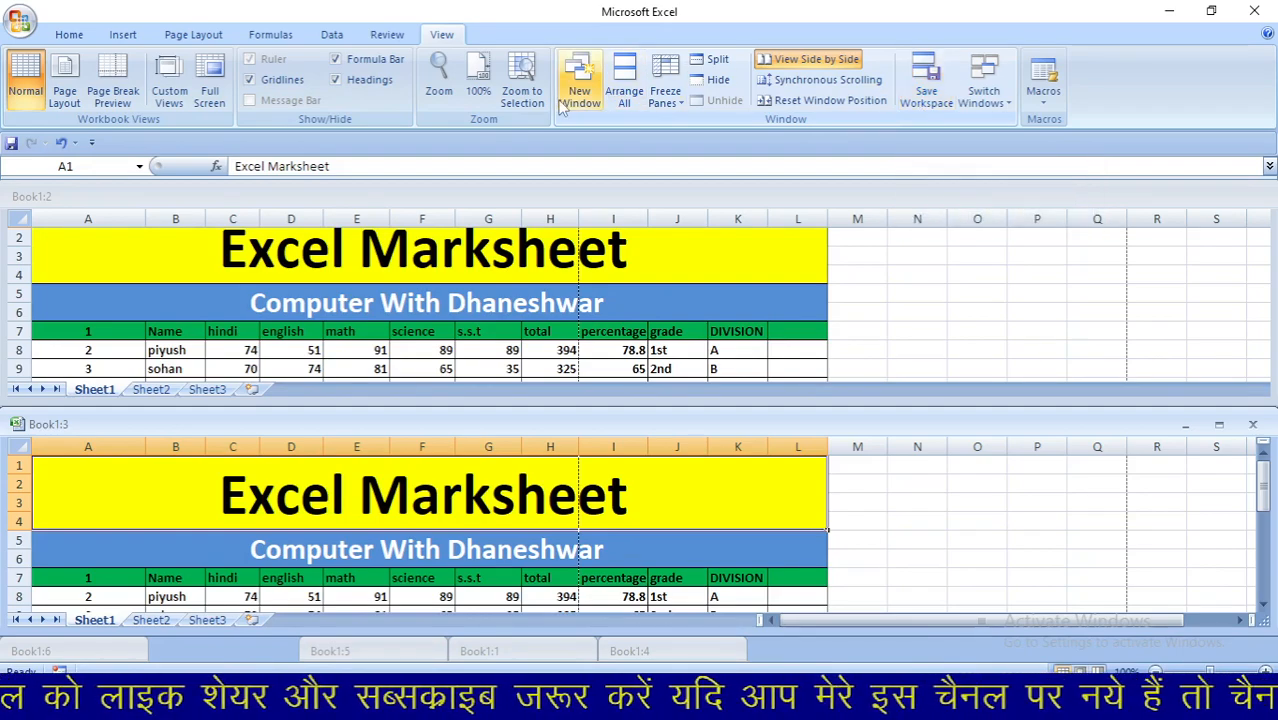
Step: Save the current window layout as a workspace named view on the Desktop
{"action": "left_click", "coordinate": [945, 94]}
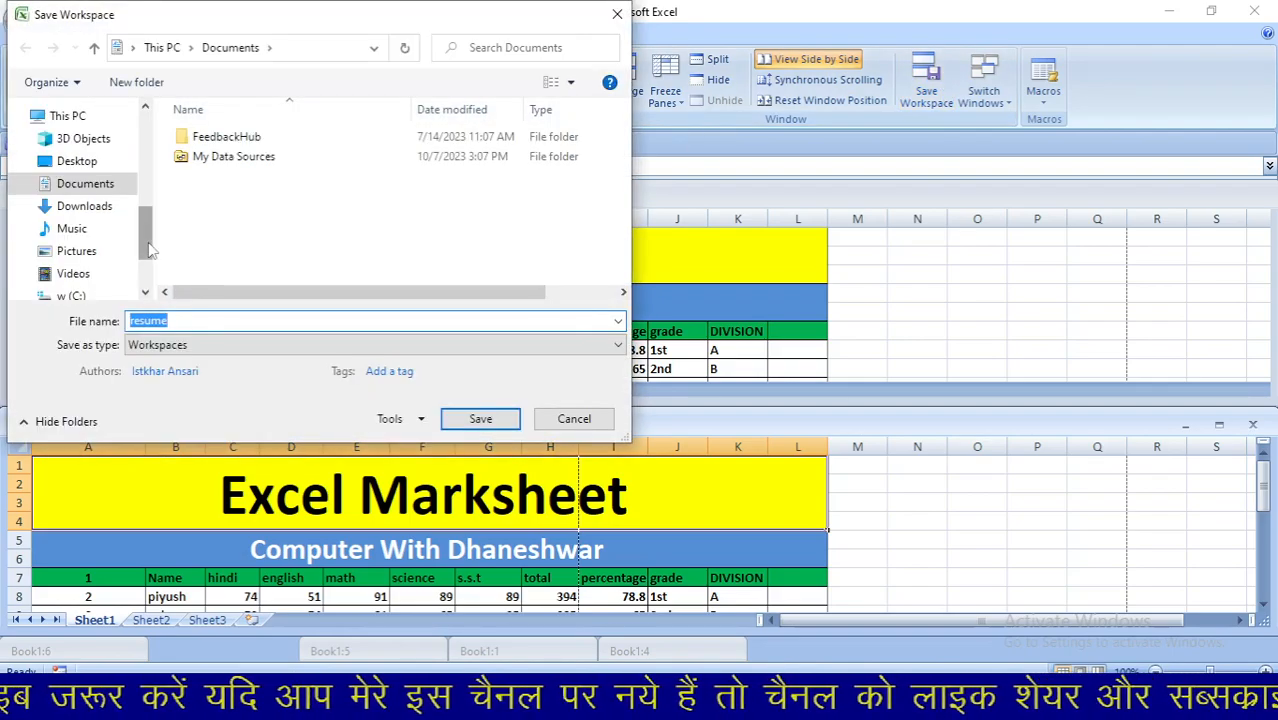
{"action": "left_click_drag", "start_coordinate": [148, 250], "coordinate": [147, 150]}
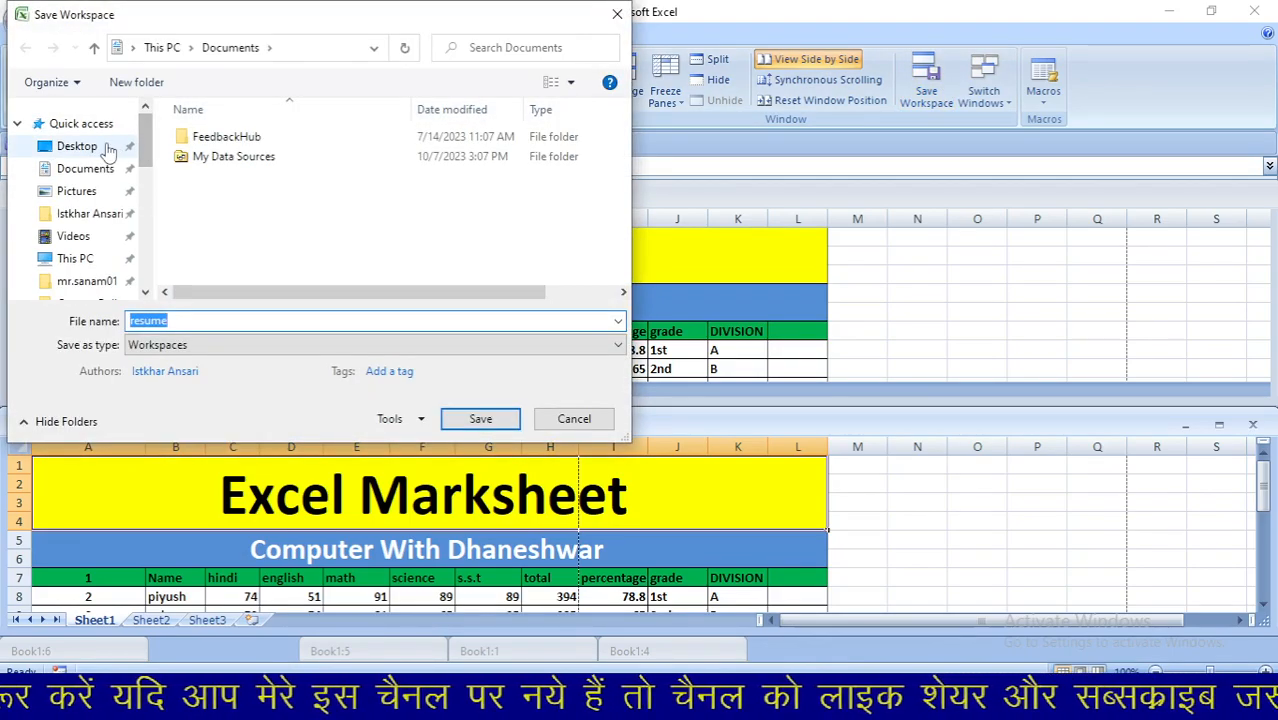
{"action": "left_click", "coordinate": [106, 146]}
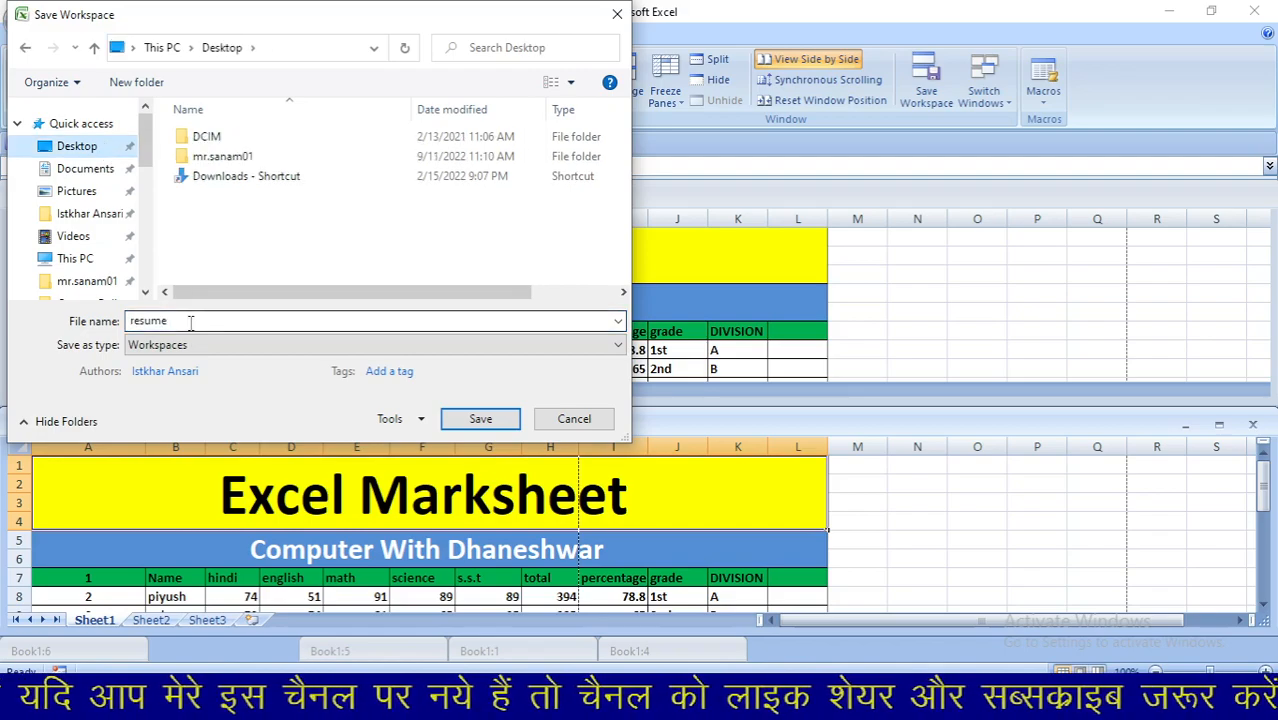
{"action": "key", "text": "BackSpace"}
{"action": "type", "text": "view"}
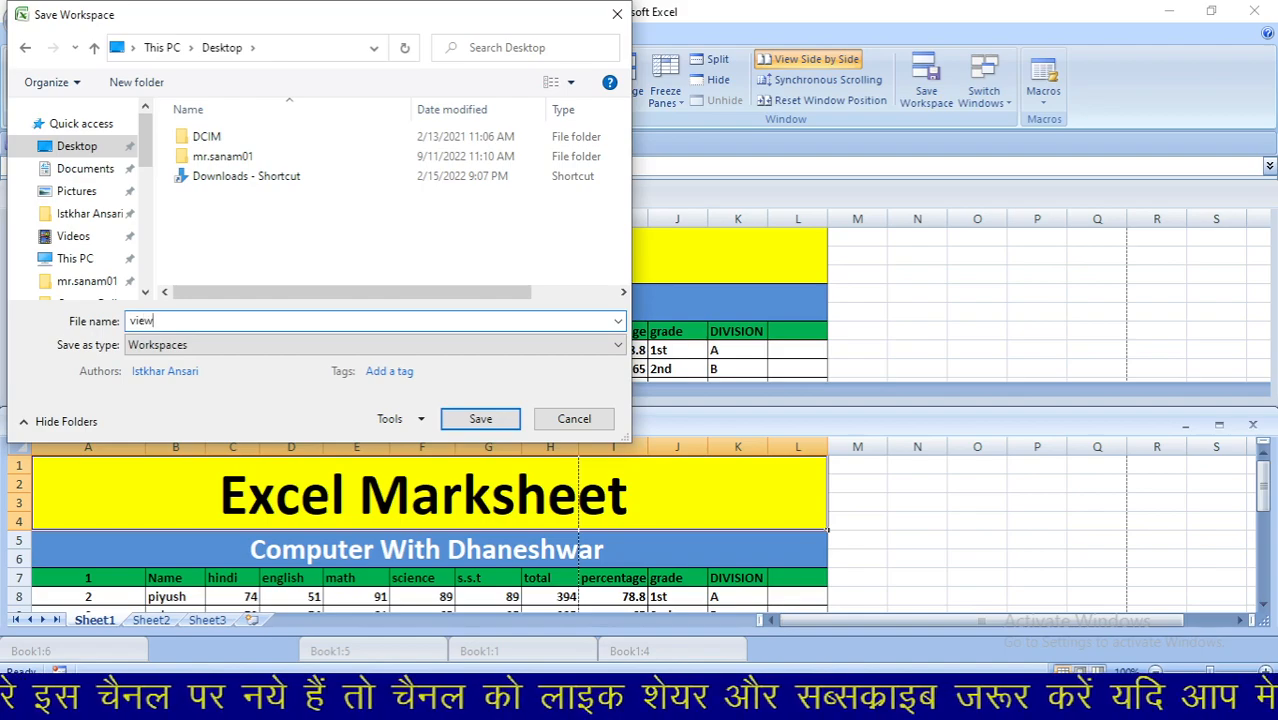
{"action": "left_click", "coordinate": [463, 420]}
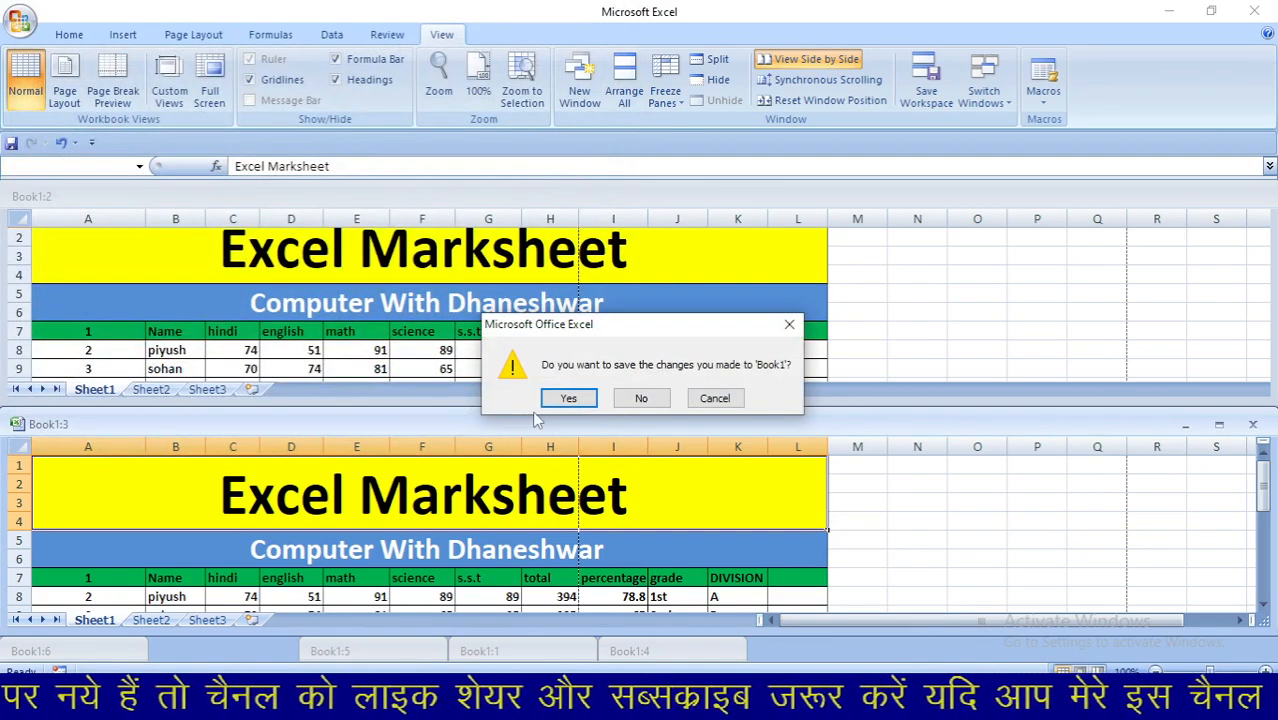
Step: Accept saving the changes to Book1, storing it on the Desktop as a macro-free Excel Workbook named view
{"action": "left_click", "coordinate": [567, 398]}
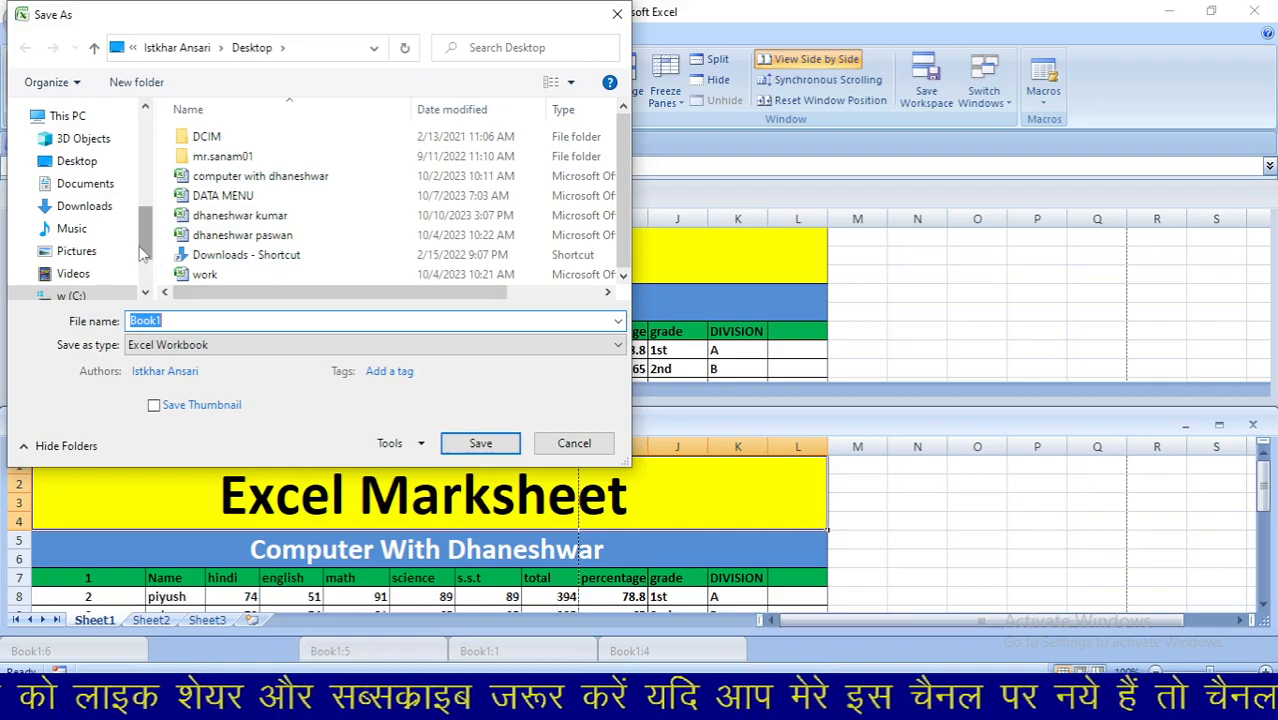
{"action": "left_click_drag", "start_coordinate": [145, 250], "coordinate": [145, 135]}
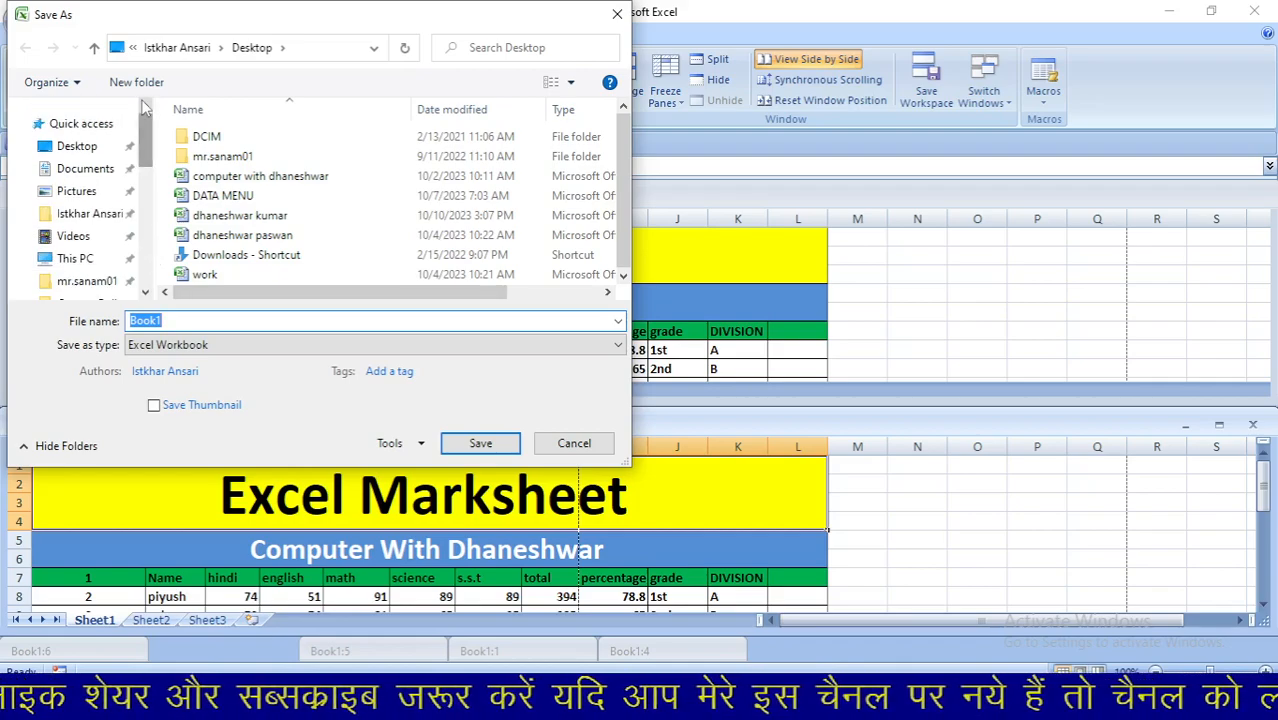
{"action": "left_click", "coordinate": [77, 148]}
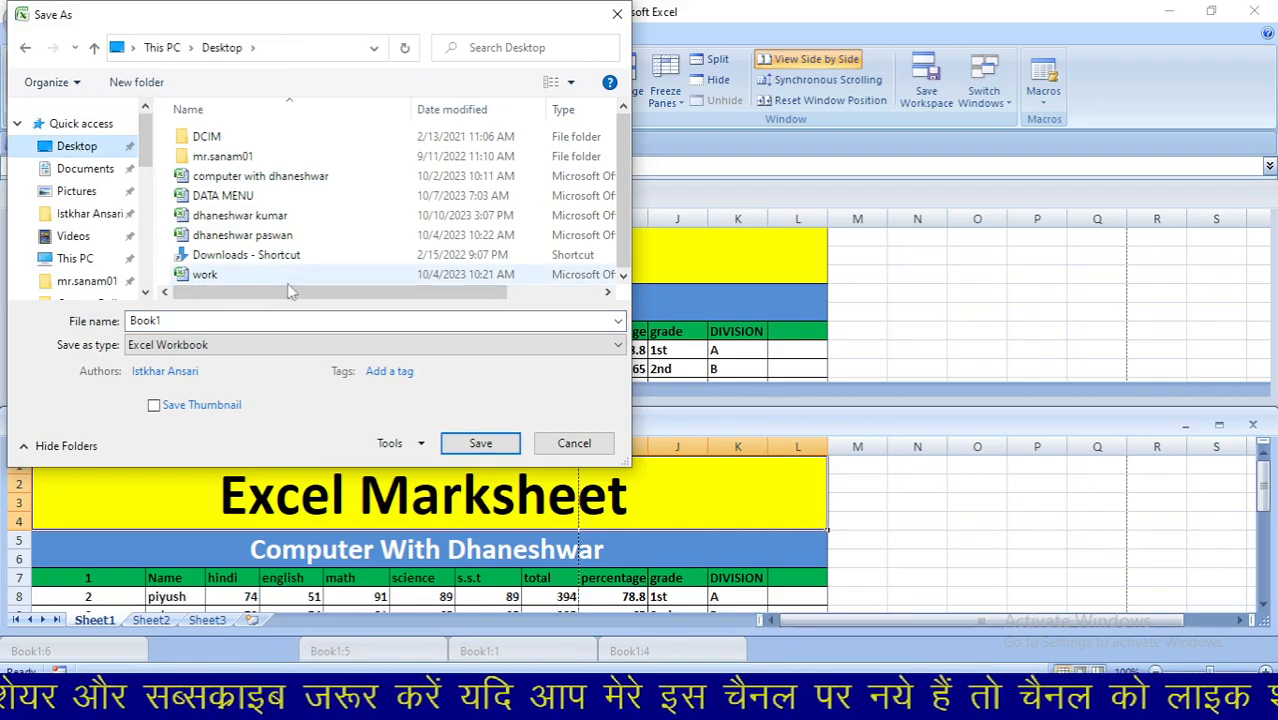
{"action": "double_click", "coordinate": [359, 321]}
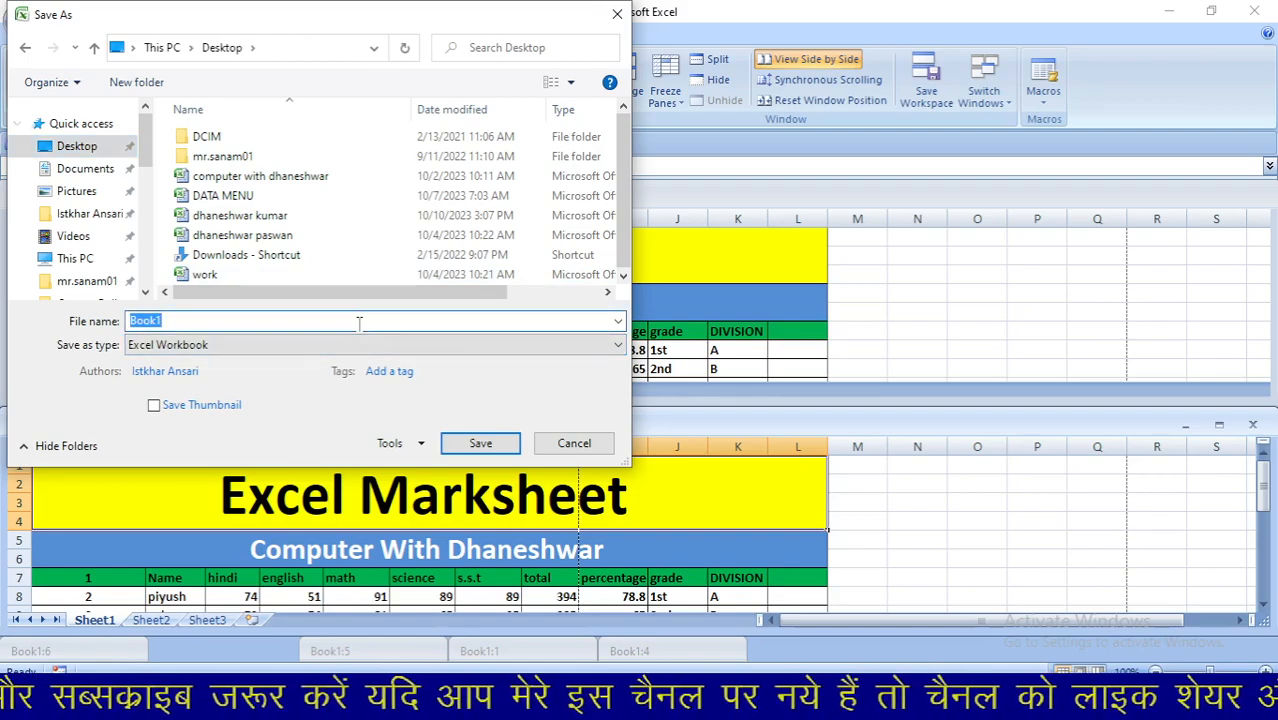
{"action": "type", "text": "vi"}
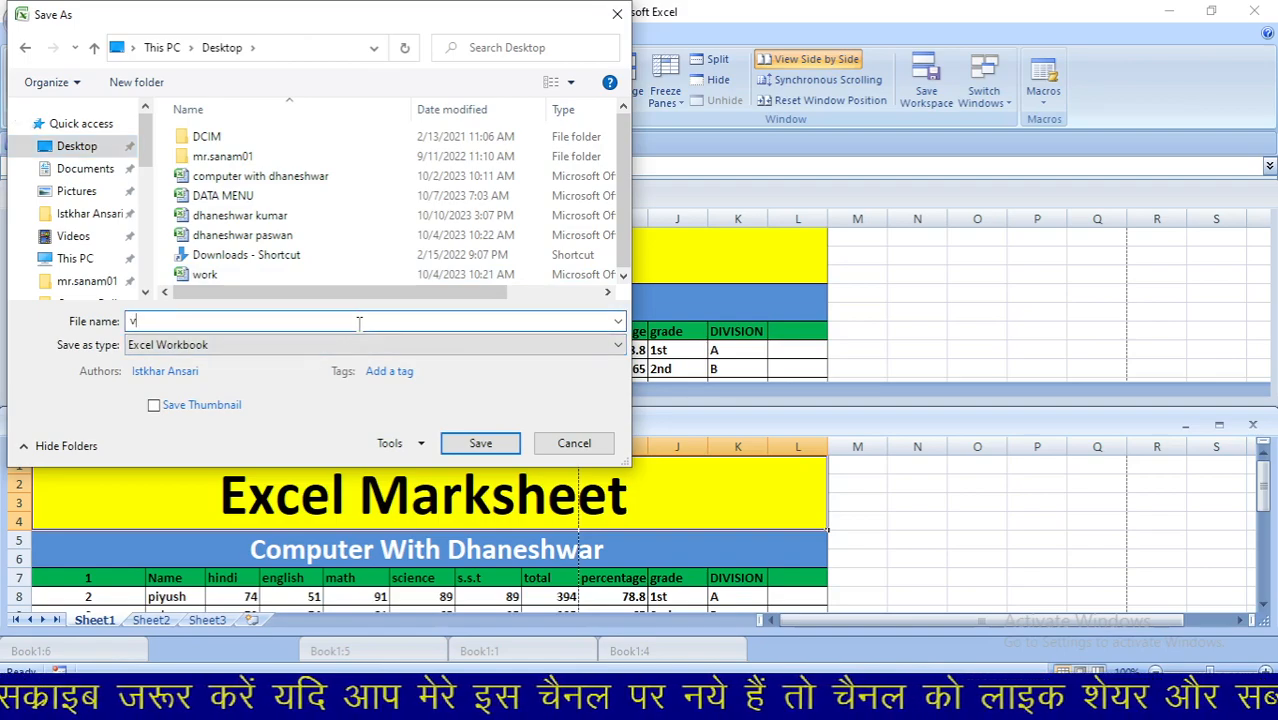
{"action": "type", "text": "ew"}
{"action": "left_click", "coordinate": [500, 444]}
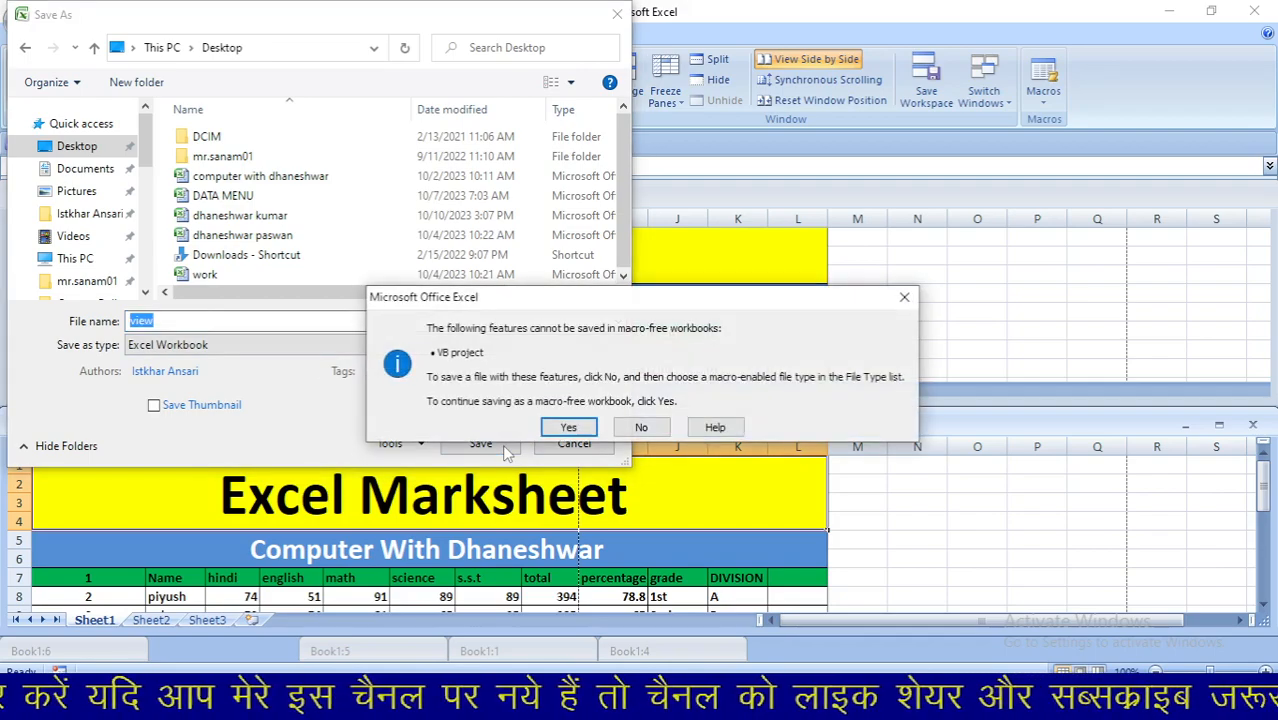
{"action": "left_click", "coordinate": [566, 428]}
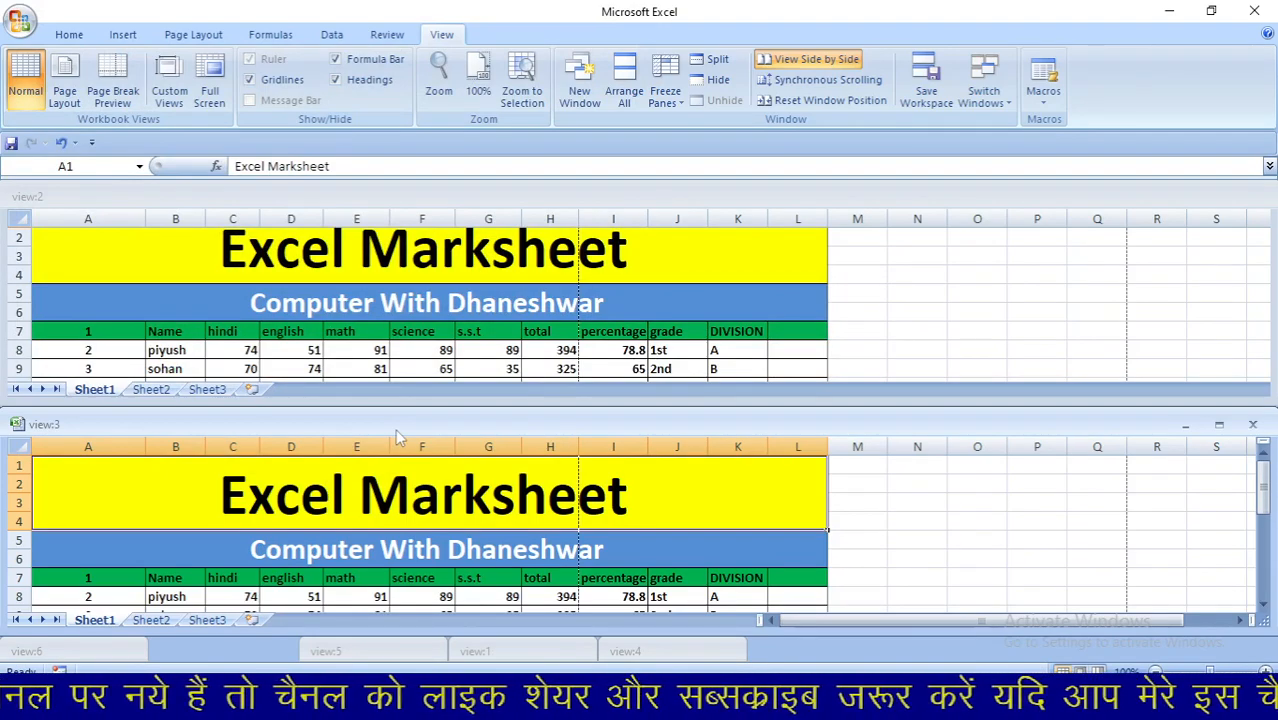
Step: Open the saved view file from the Desktop folder
{"action": "left_click", "coordinate": [20, 24]}
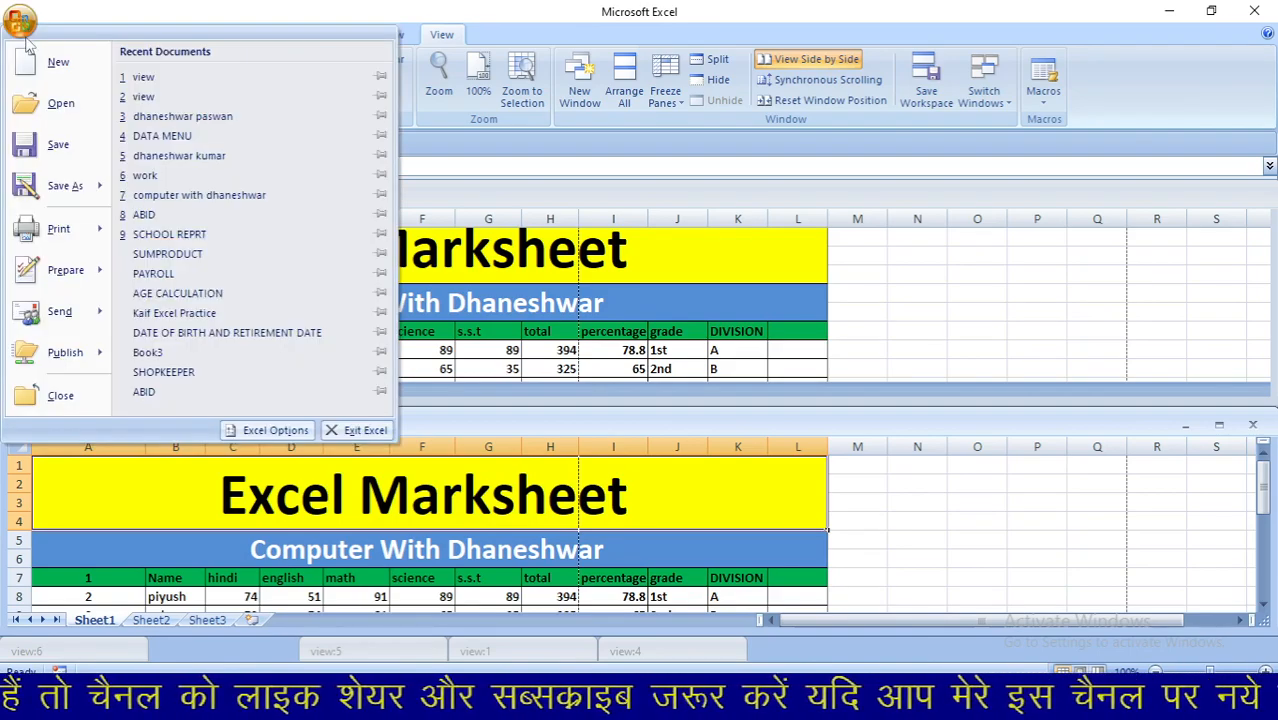
{"action": "left_click", "coordinate": [58, 104]}
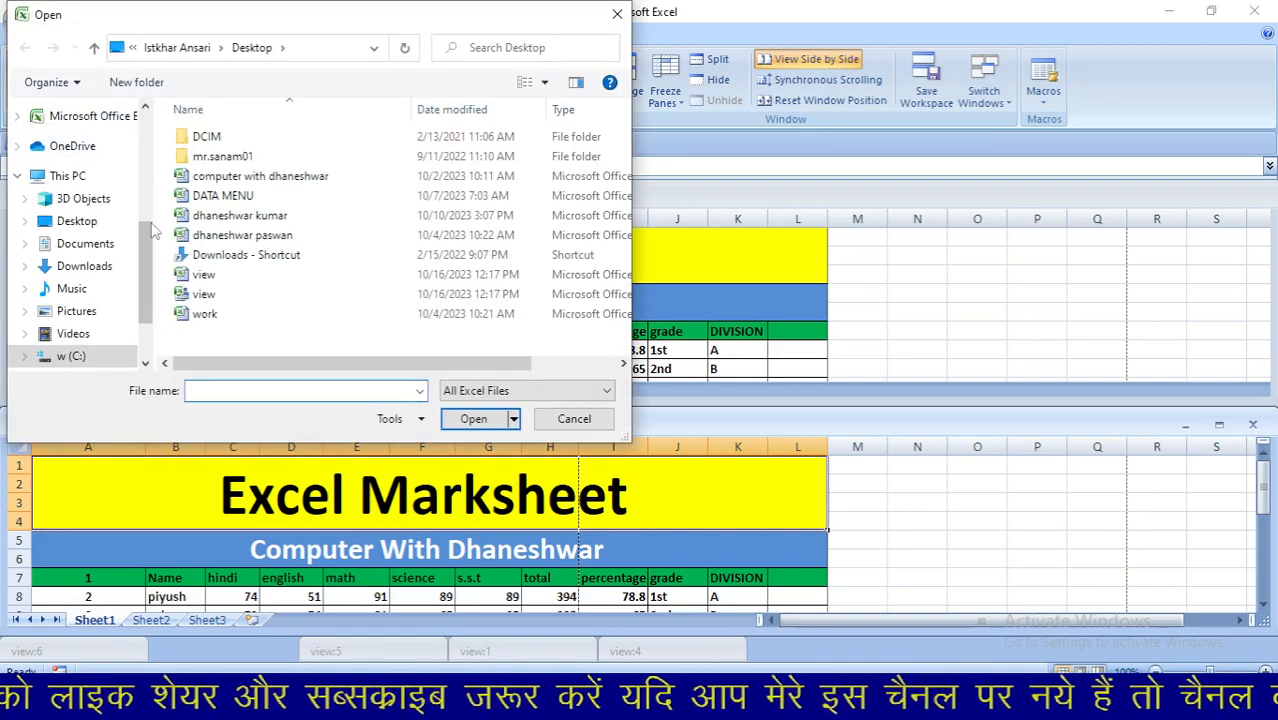
{"action": "scroll", "coordinate": [148, 112], "scroll_direction": "up", "scroll_amount": 5}
{"action": "left_click", "coordinate": [98, 148]}
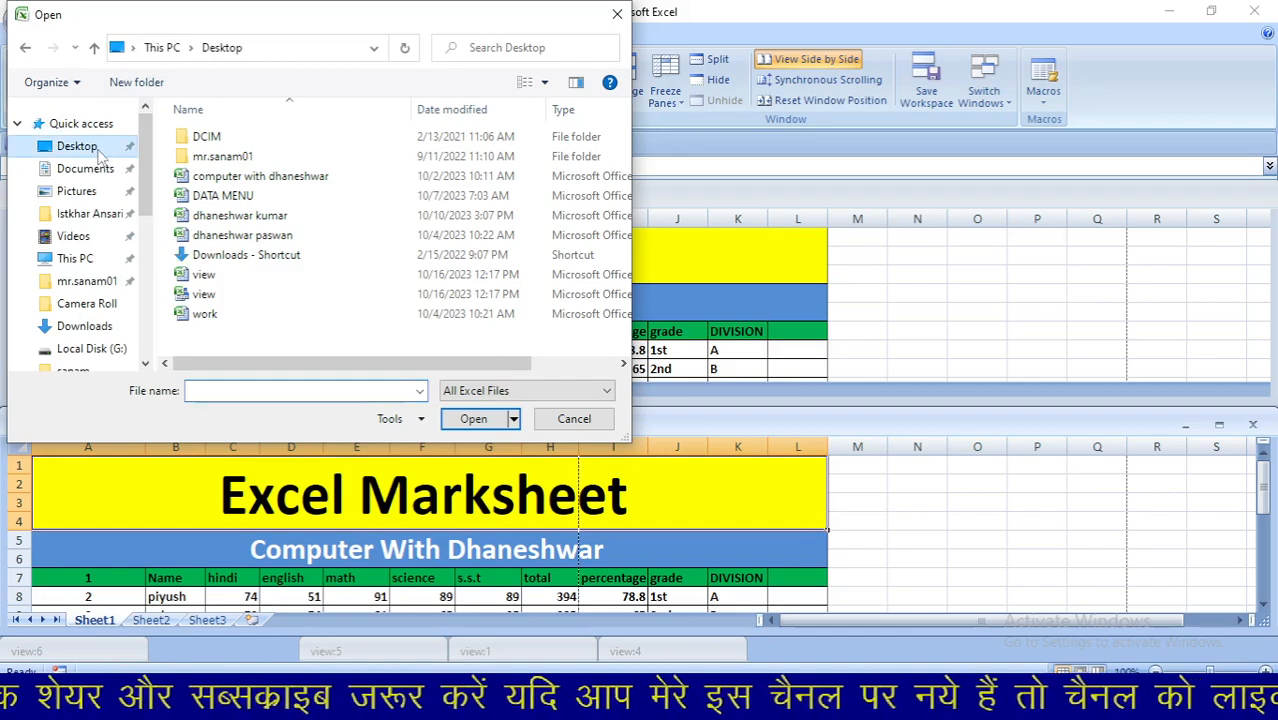
{"action": "left_click", "coordinate": [218, 282]}
{"action": "left_click", "coordinate": [476, 425]}
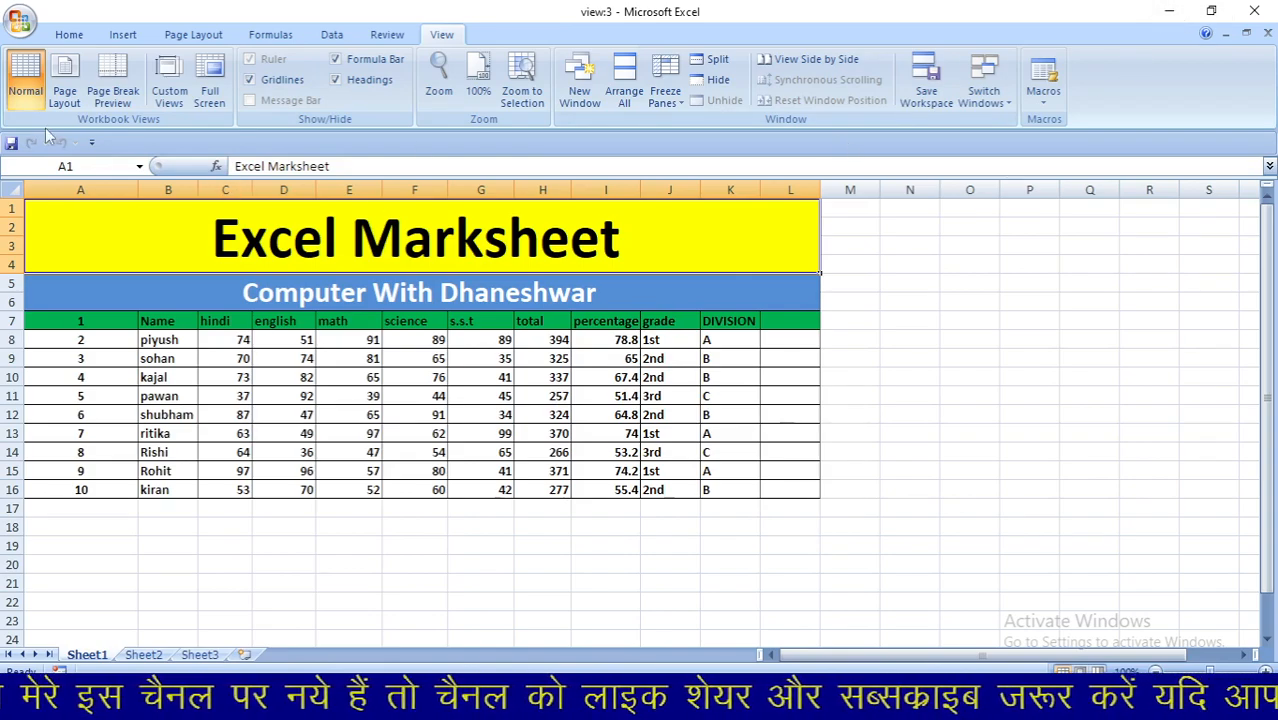
Step: Try to open the second view file from the recent documents, accepting the file validation security alert
{"action": "left_click", "coordinate": [20, 23]}
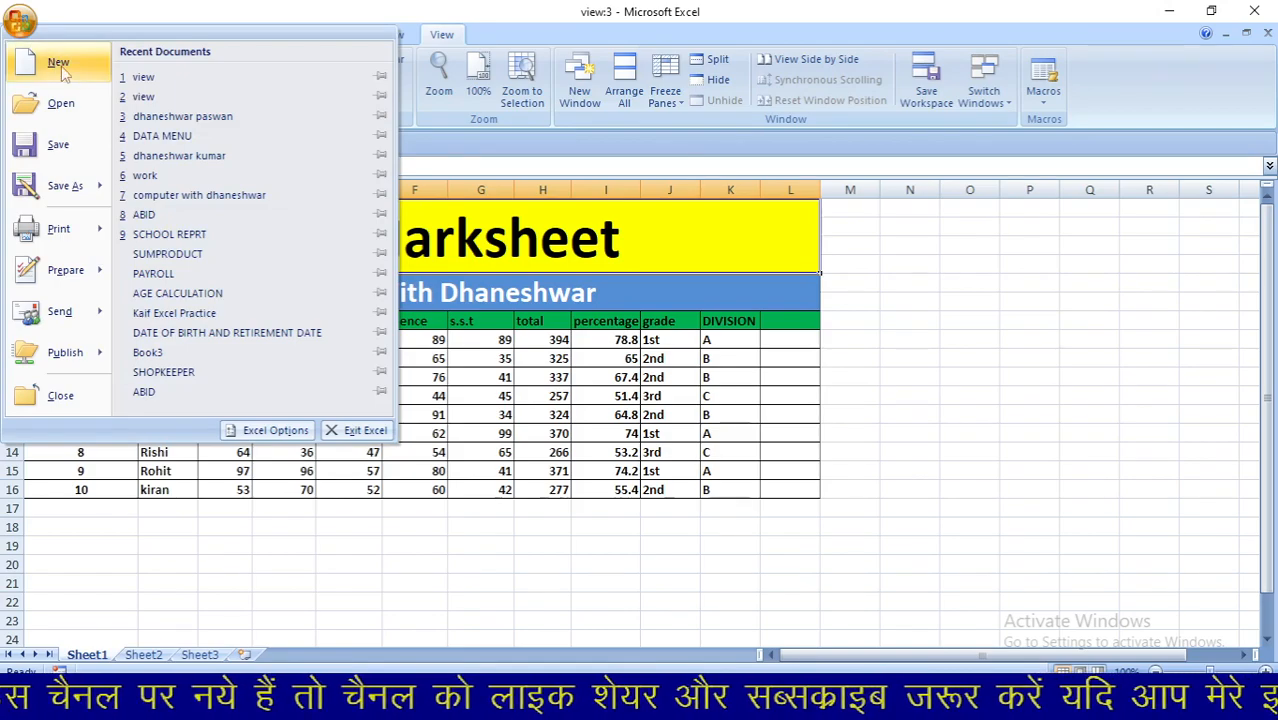
{"action": "left_click", "coordinate": [133, 95]}
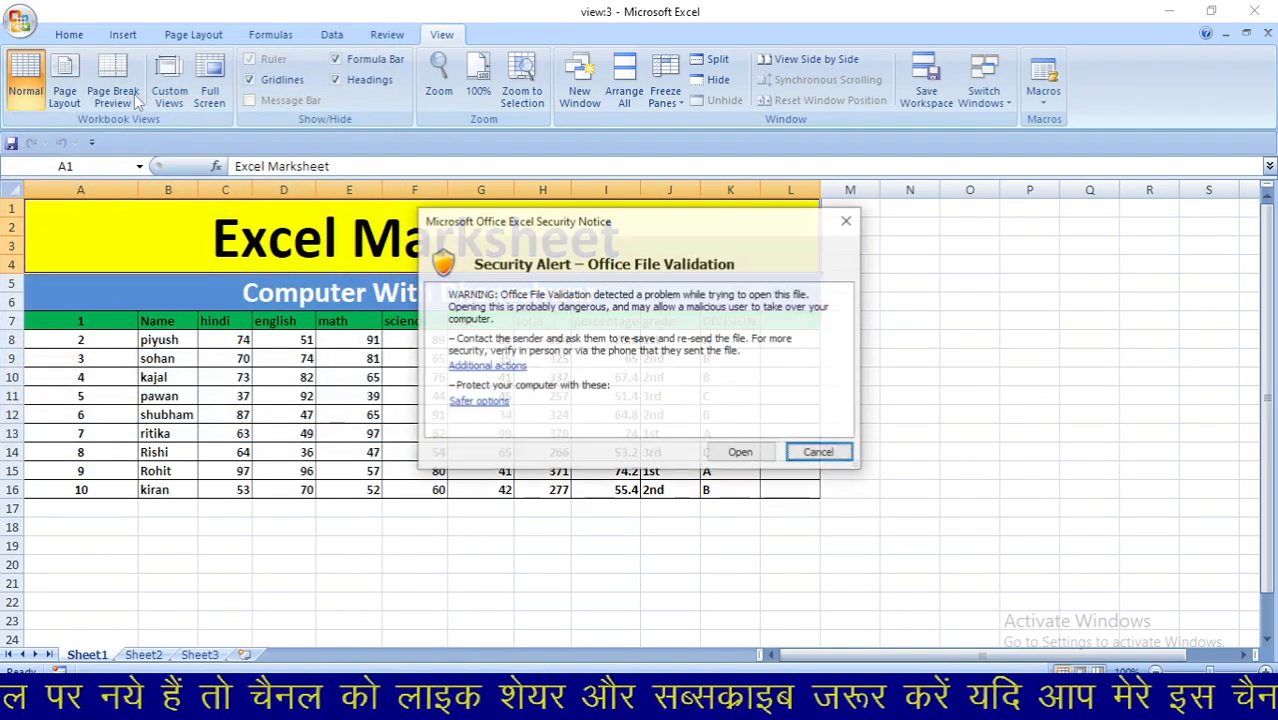
{"action": "left_click", "coordinate": [741, 454]}
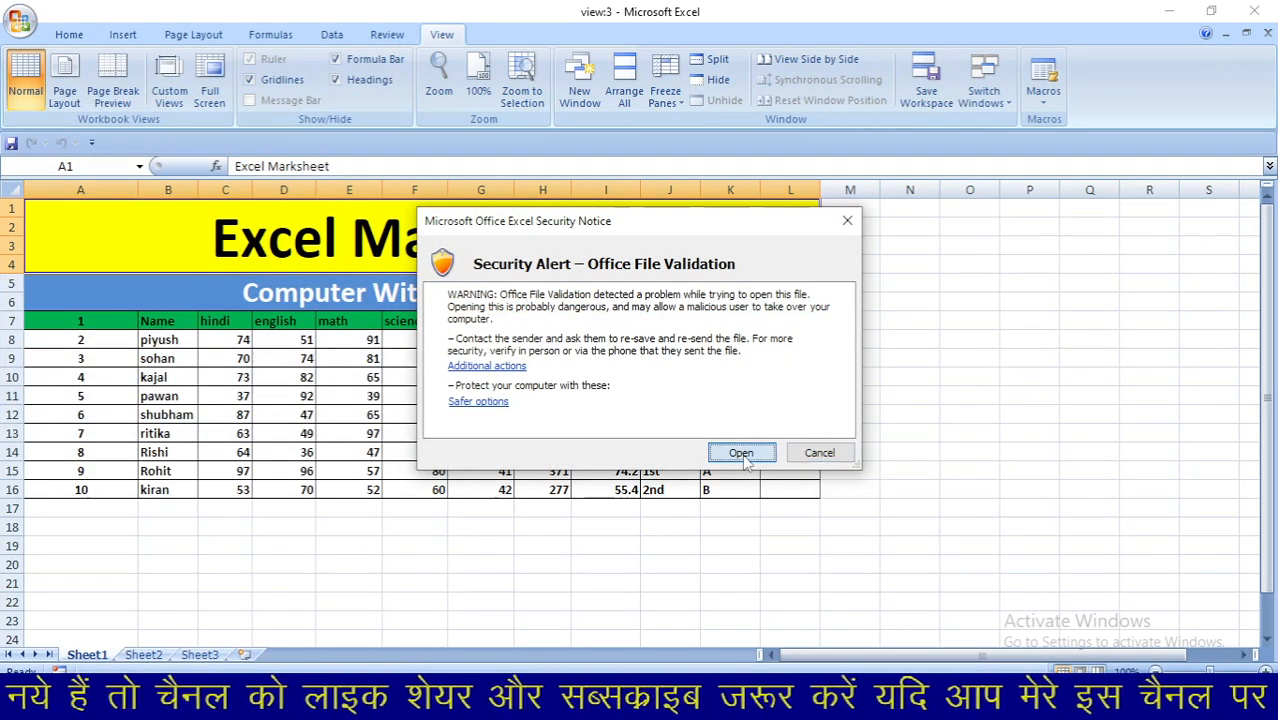
{"action": "left_click", "coordinate": [641, 399]}
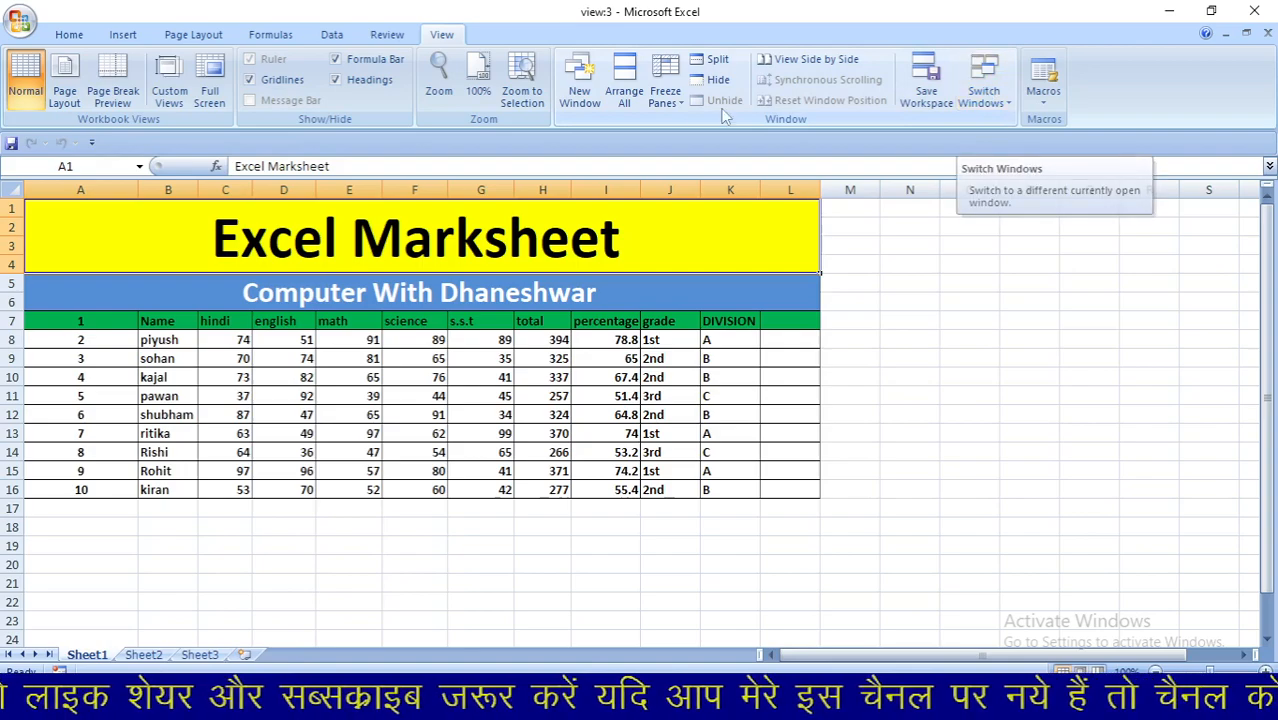
Step: Switch through the open windows view:4, view:6, view:5 and view:4, ending on view:2
{"action": "left_click", "coordinate": [982, 100]}
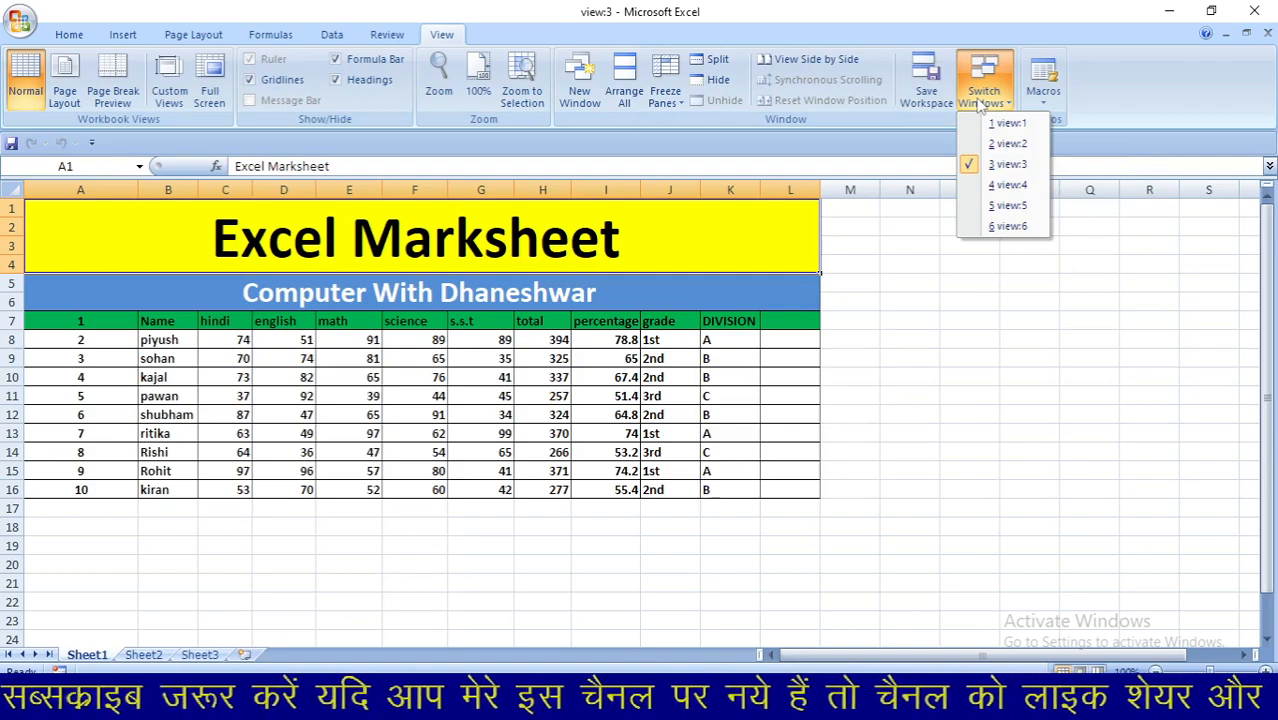
{"action": "left_click", "coordinate": [972, 190]}
{"action": "left_click", "coordinate": [982, 95]}
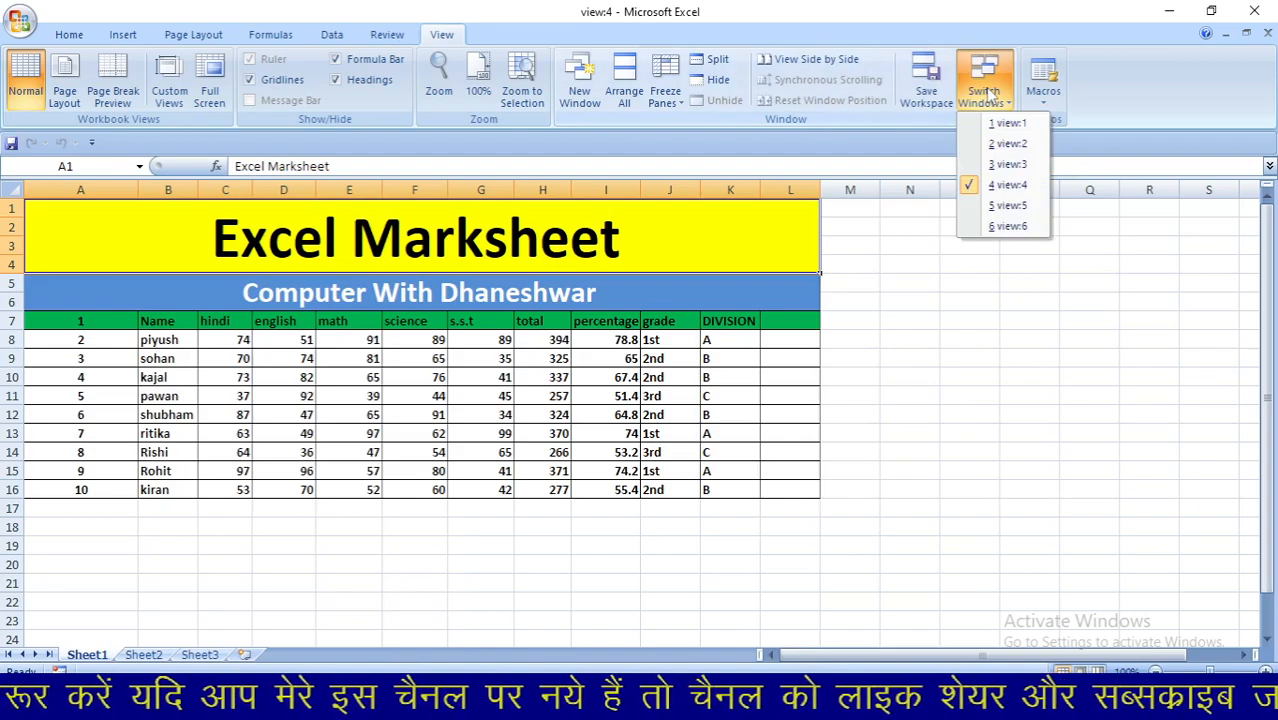
{"action": "left_click", "coordinate": [978, 228]}
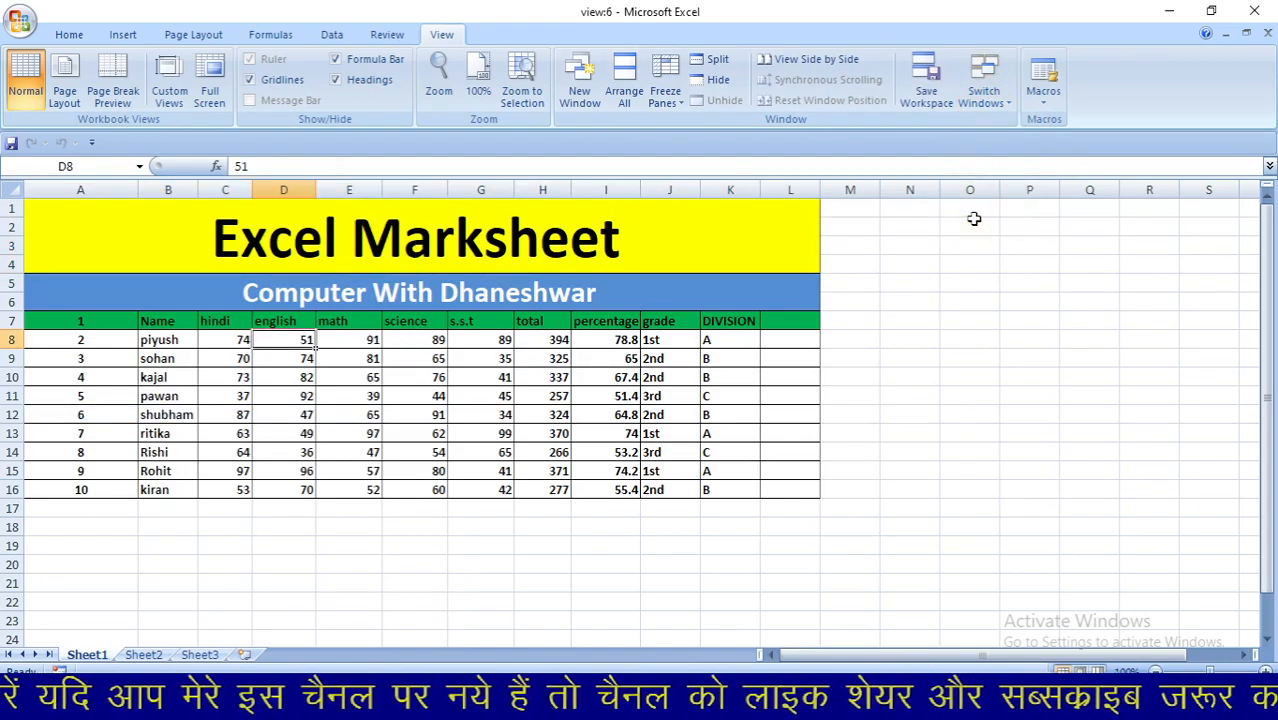
{"action": "left_click", "coordinate": [982, 95]}
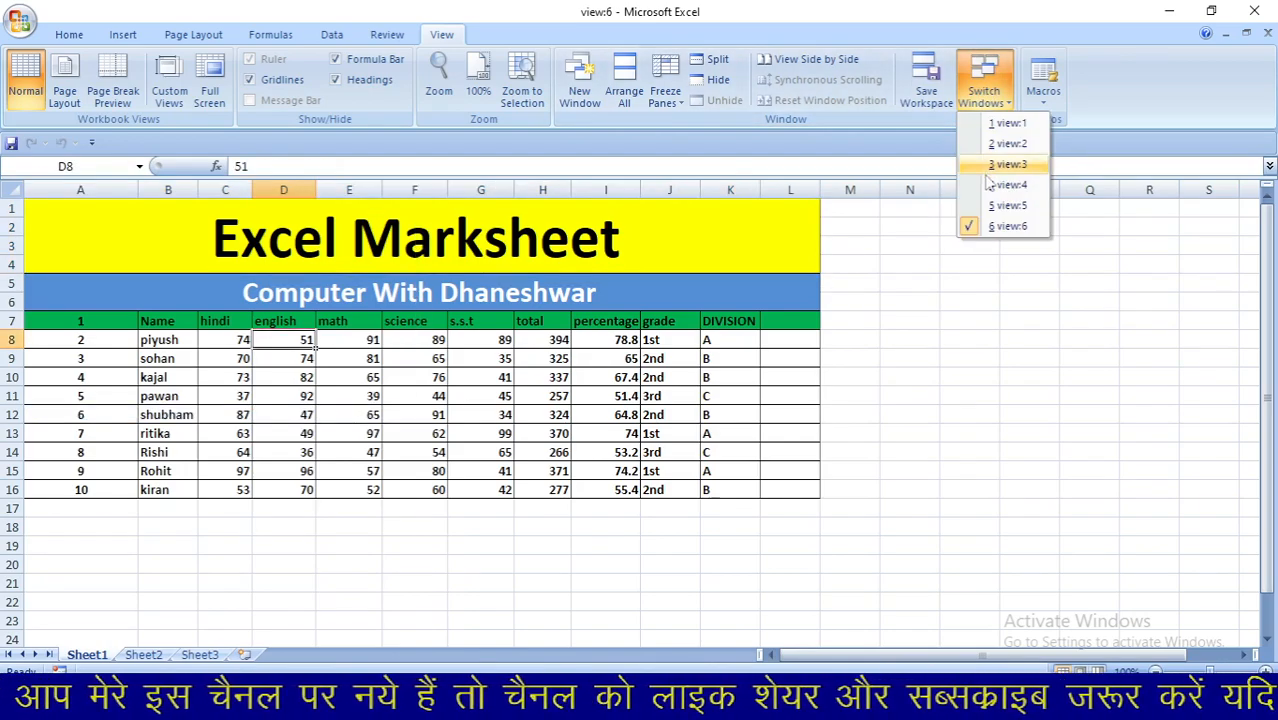
{"action": "left_click", "coordinate": [1007, 205]}
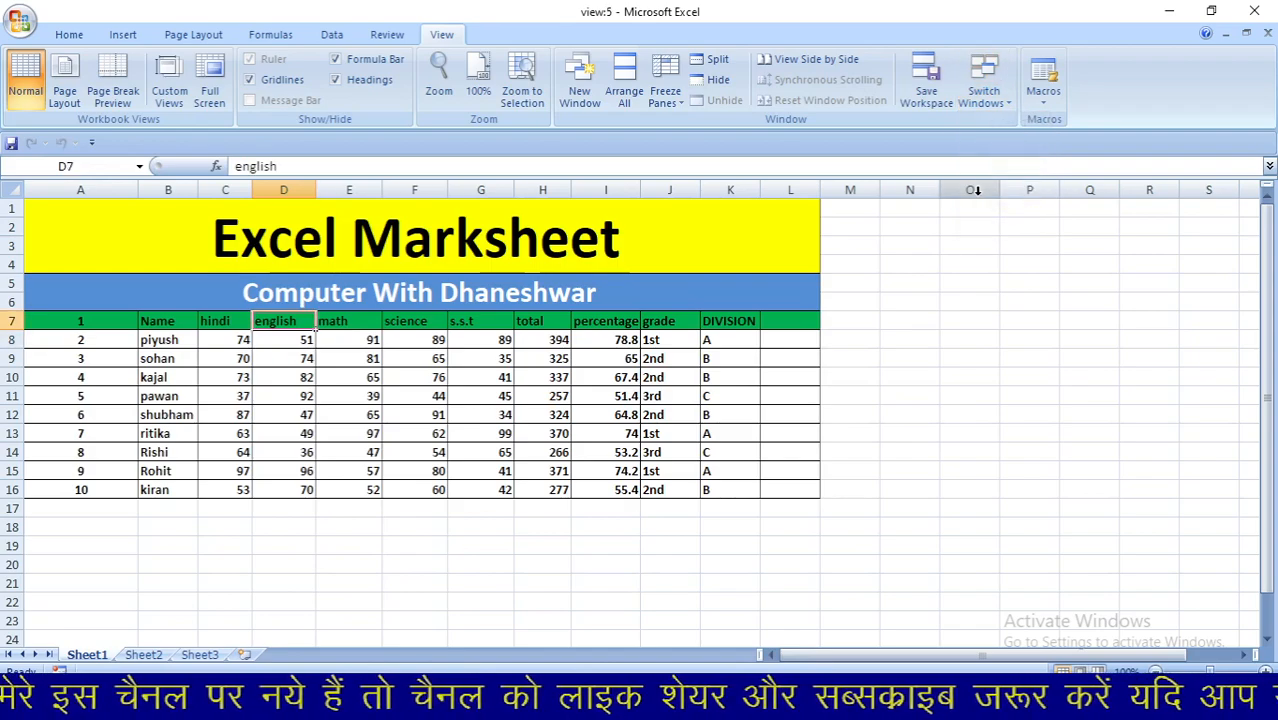
{"action": "left_click", "coordinate": [982, 92]}
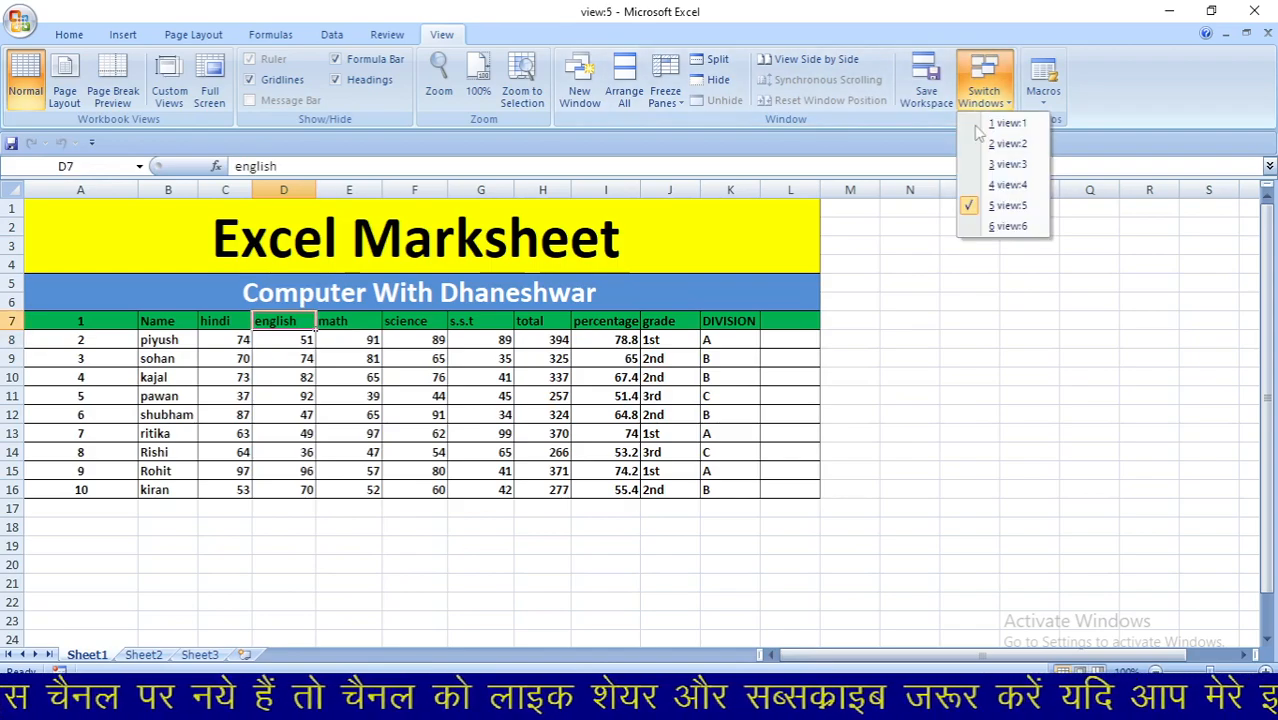
{"action": "left_click", "coordinate": [992, 187]}
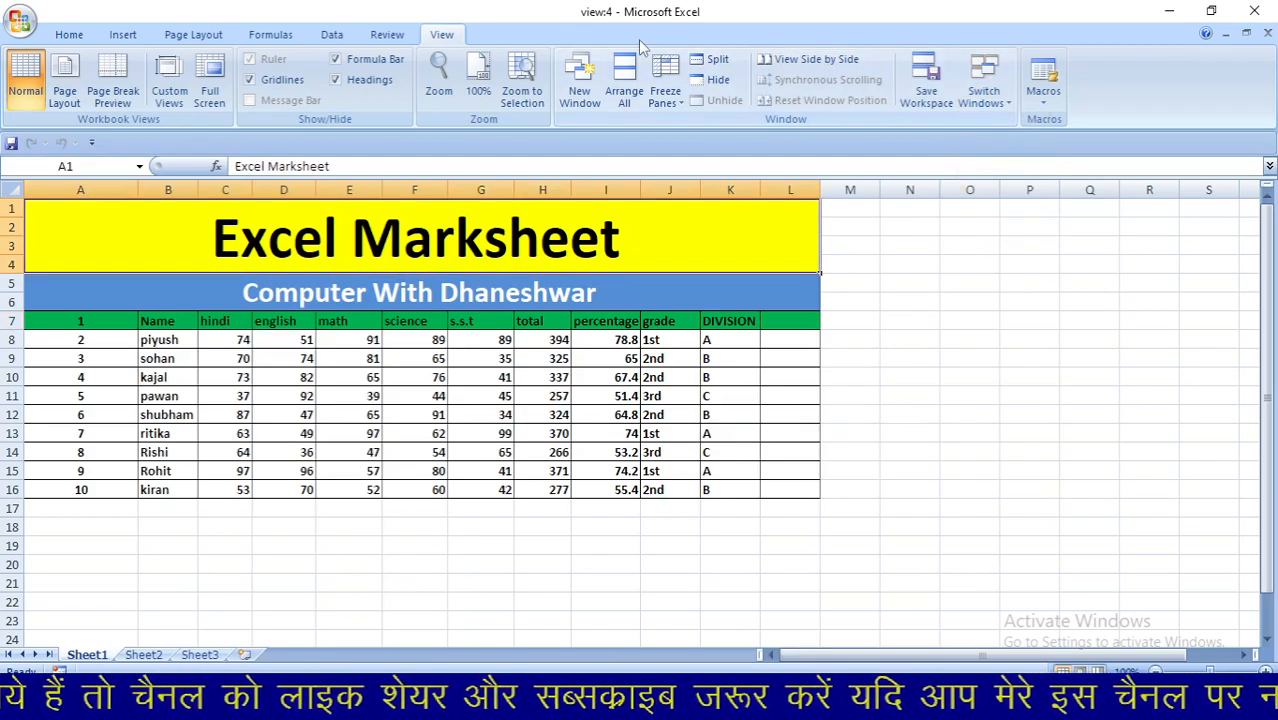
{"action": "left_click", "coordinate": [972, 90]}
{"action": "left_click", "coordinate": [1007, 143]}
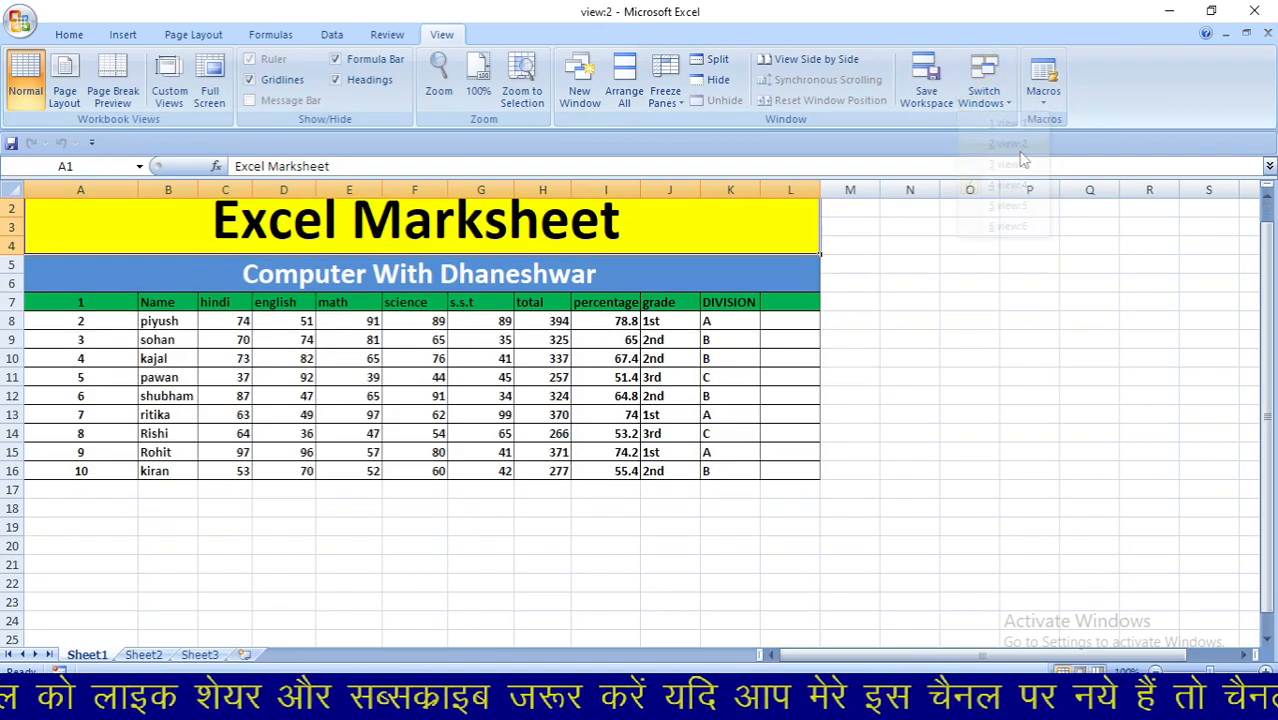
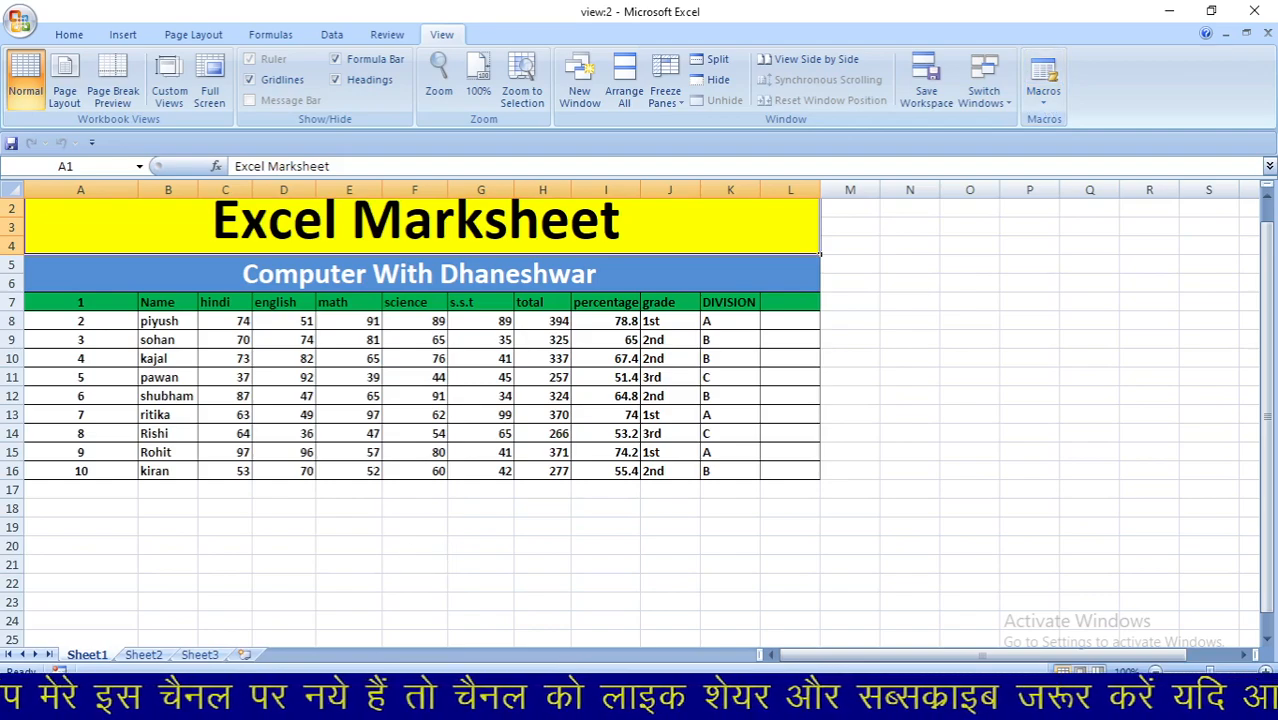
Step: On Sheet3, start recording a macro with the default name, stored in This Workbook
{"action": "left_click", "coordinate": [200, 655]}
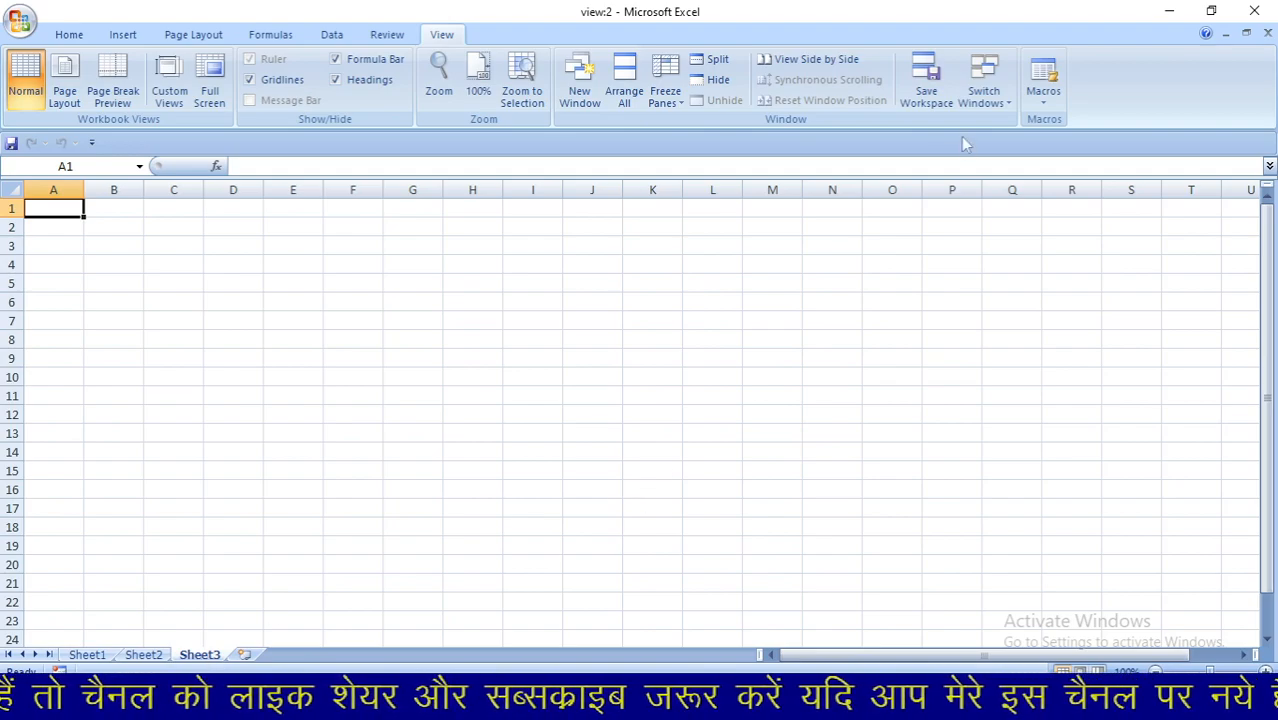
{"action": "left_click", "coordinate": [1043, 92]}
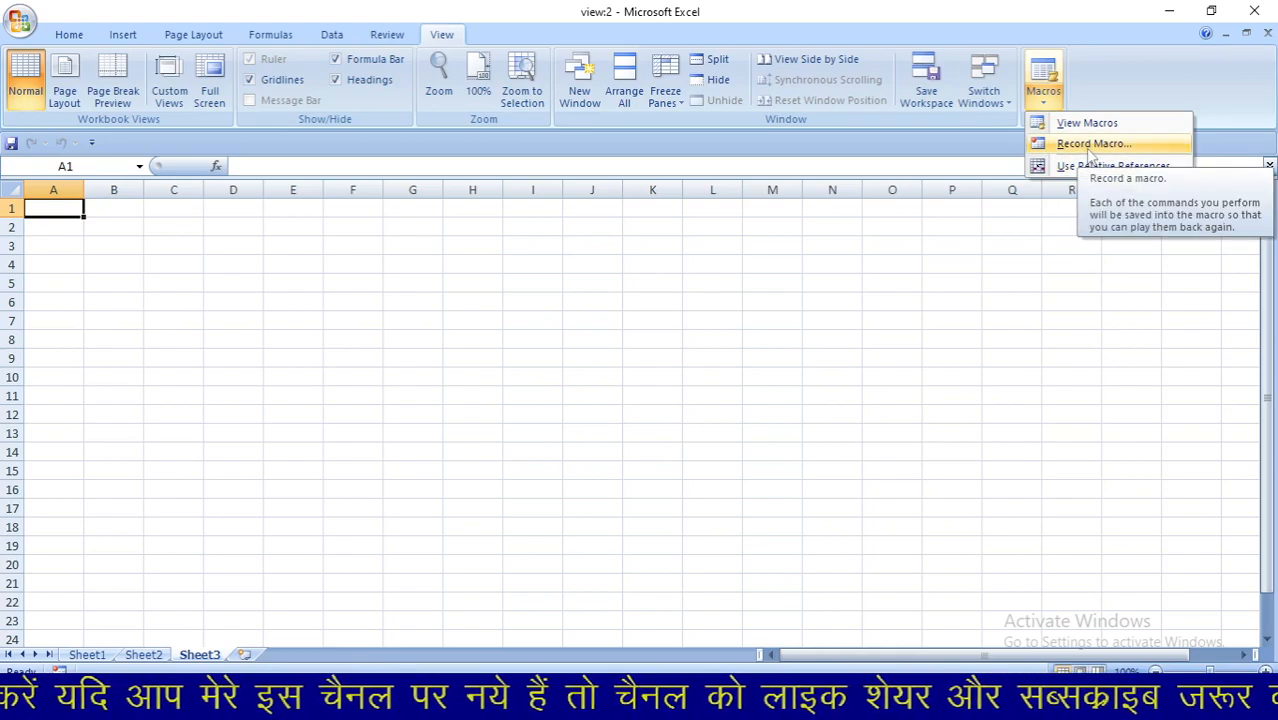
{"action": "left_click", "coordinate": [1088, 153]}
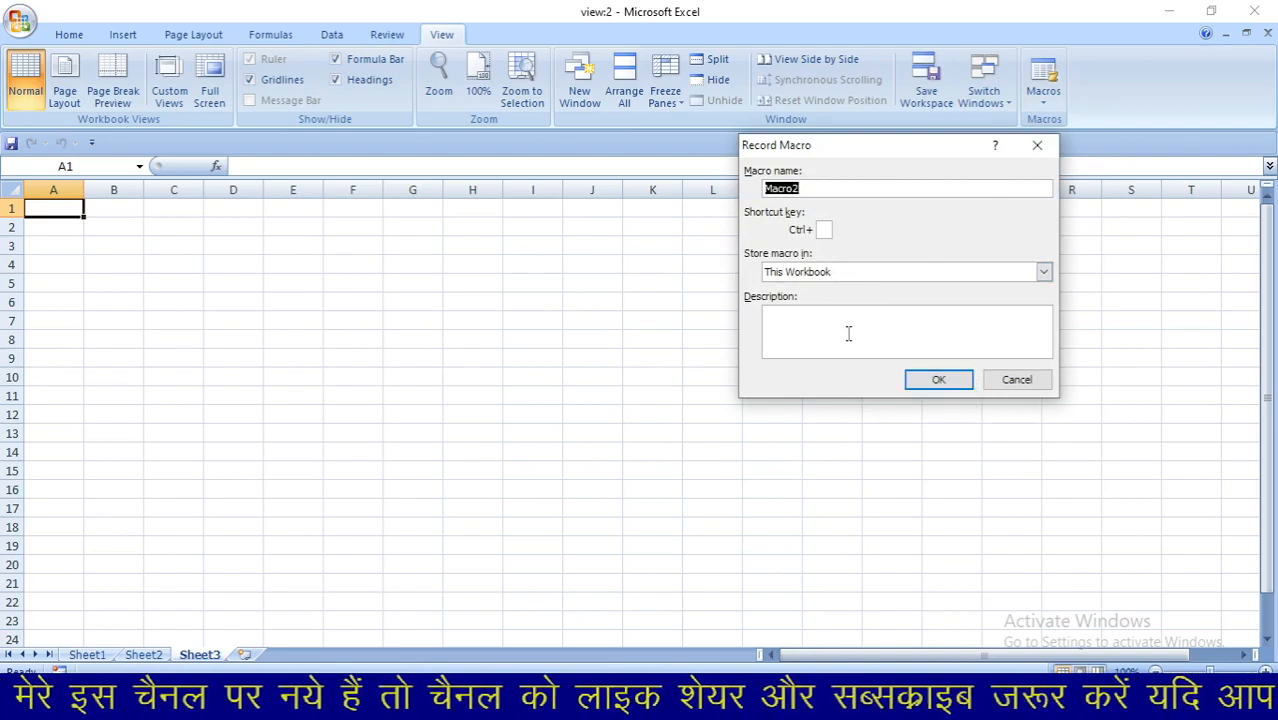
{"action": "left_click", "coordinate": [938, 381]}
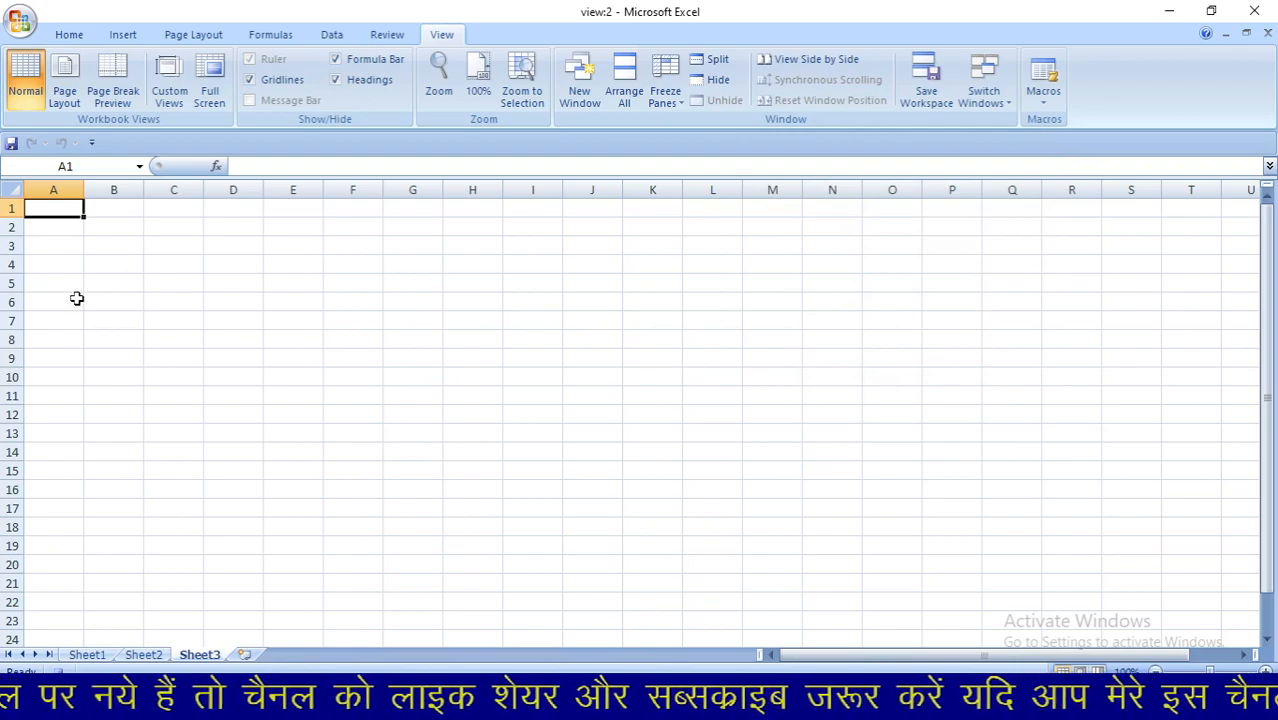
Step: Enter the headings S.L, NAME, MATH and SCIENCE in cells A1 to D1 of Sheet3
{"action": "type", "text": "S.L"}
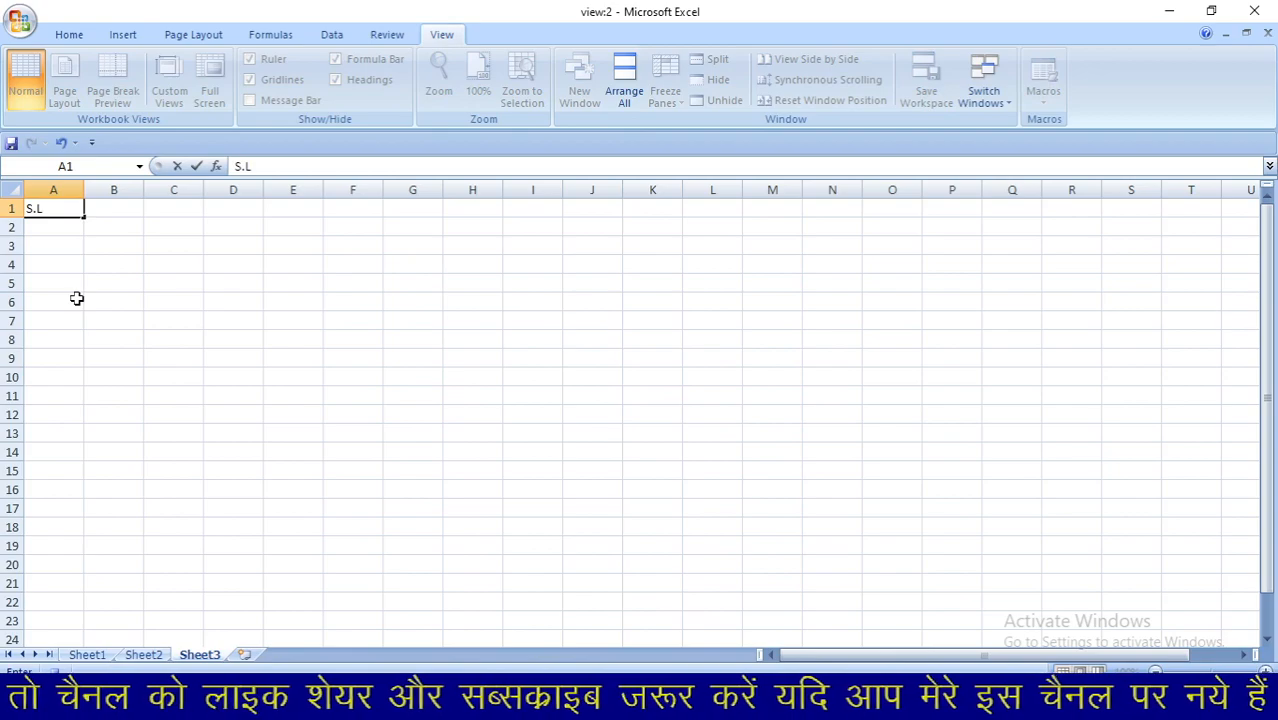
{"action": "key", "text": "Tab"}
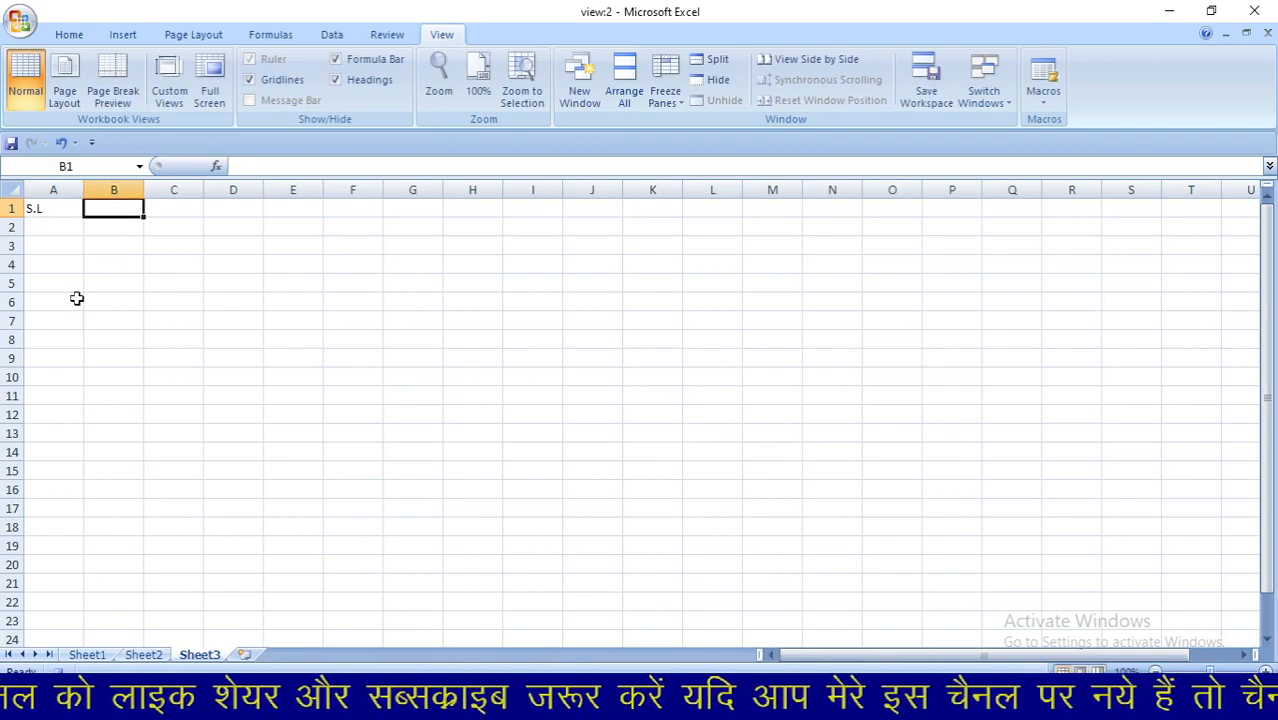
{"action": "type", "text": "NAME"}
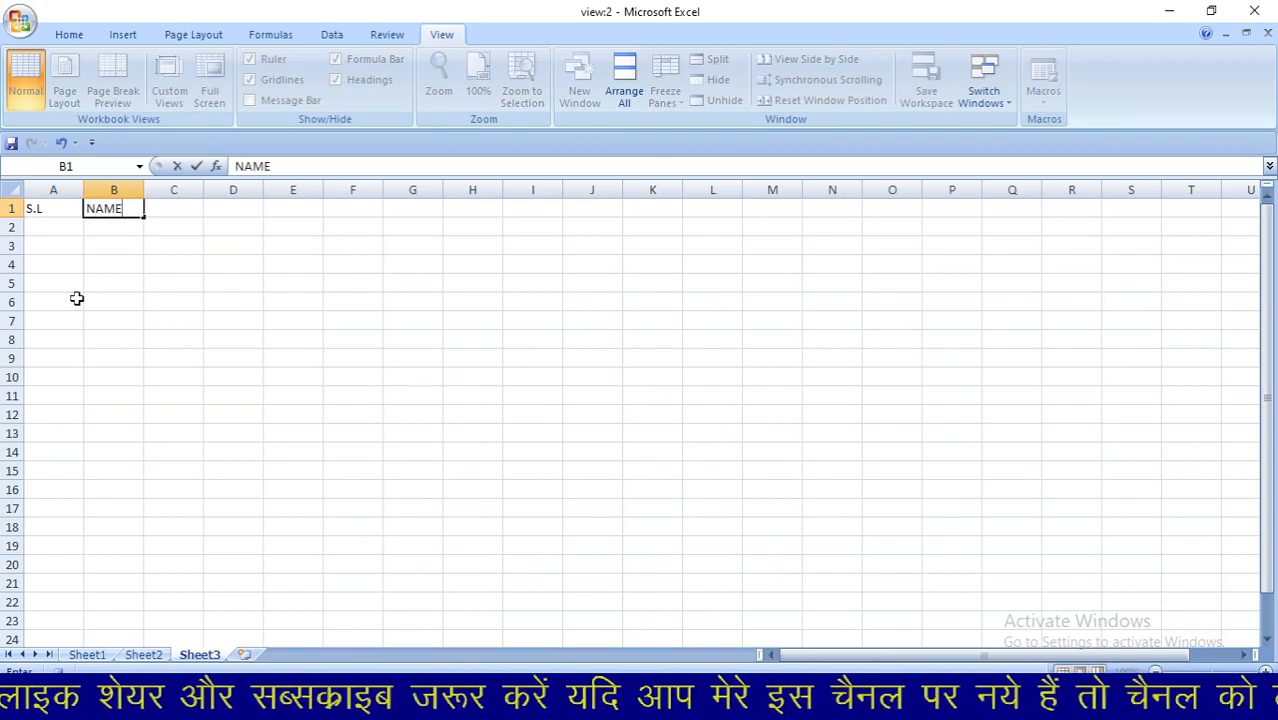
{"action": "key", "text": "Tab"}
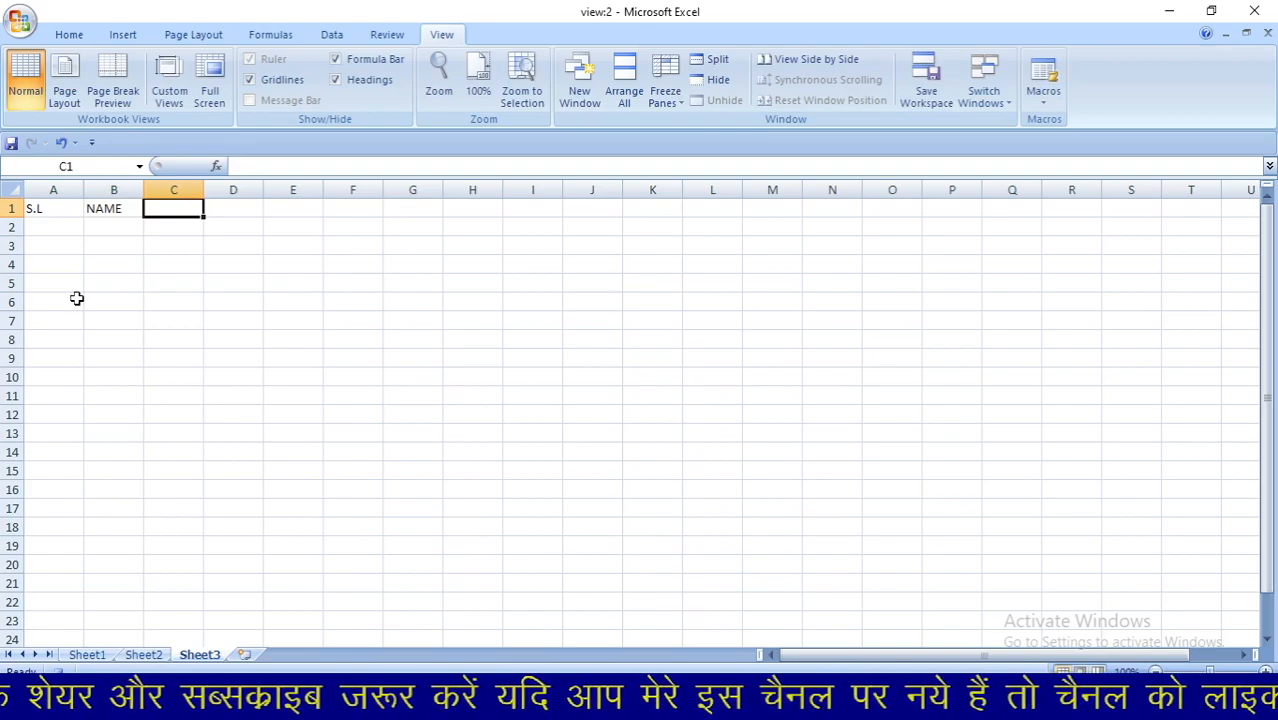
{"action": "type", "text": "MATH"}
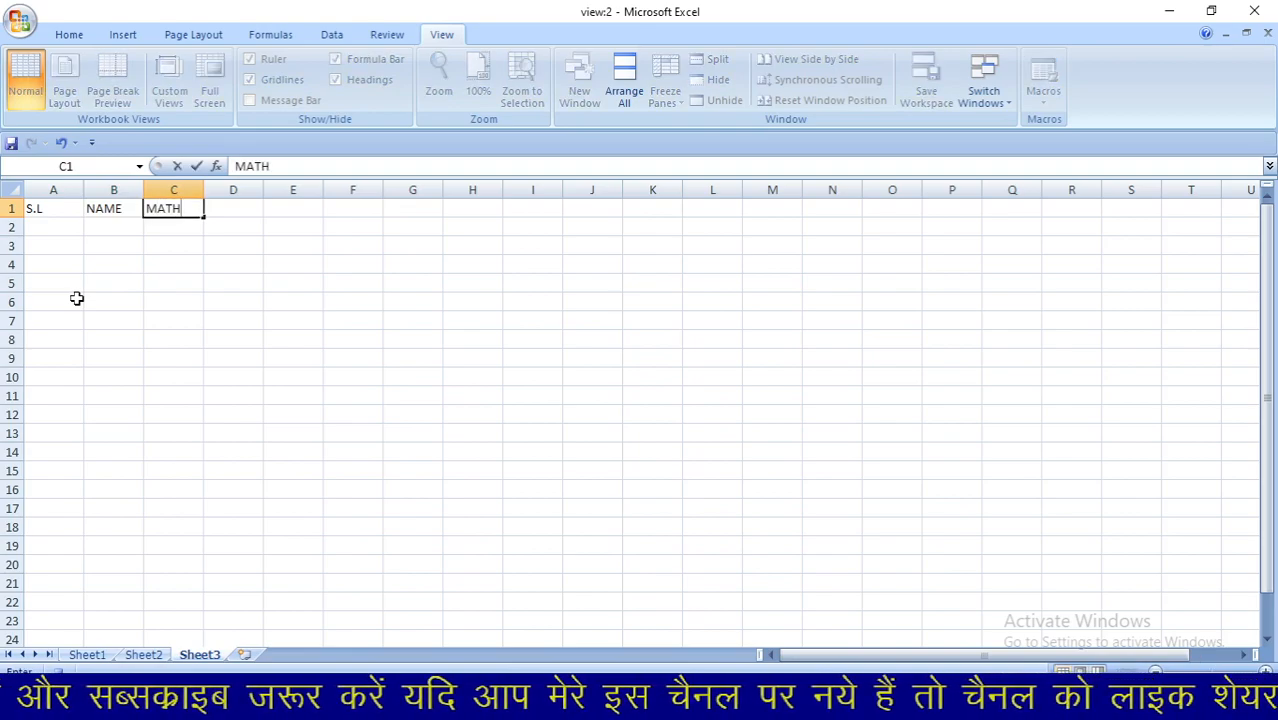
{"action": "key", "text": "Tab"}
{"action": "type", "text": "SCIENCE"}
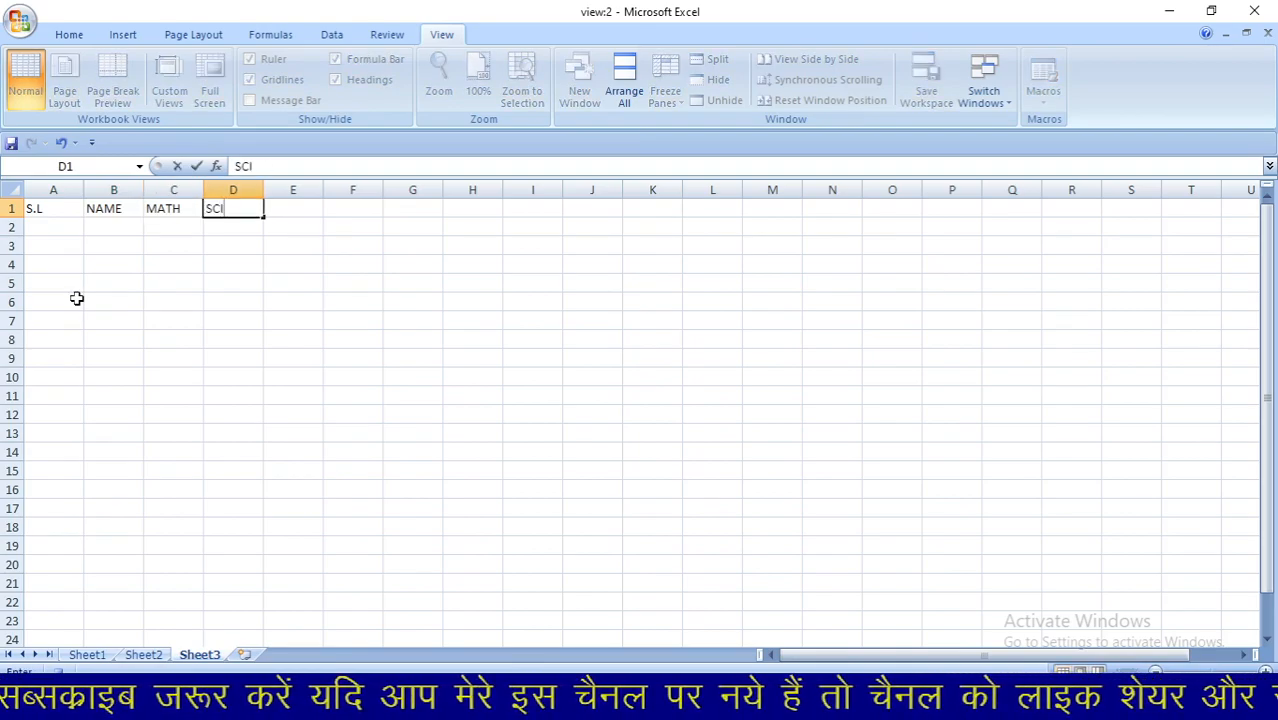
{"action": "key", "text": "Tab"}
Step: Enter the heading S.S.T in cell E1 and HINDI in cell F1
{"action": "type", "text": "S.S.THINDI"}
{"action": "key", "text": "BackSpace"}
{"action": "key", "text": "BackSpace"}
{"action": "key", "text": "BackSpace"}
{"action": "key", "text": "BackSpace"}
{"action": "key", "text": "BackSpace"}
{"action": "key", "text": "BackSpace"}
{"action": "type", "text": "T"}
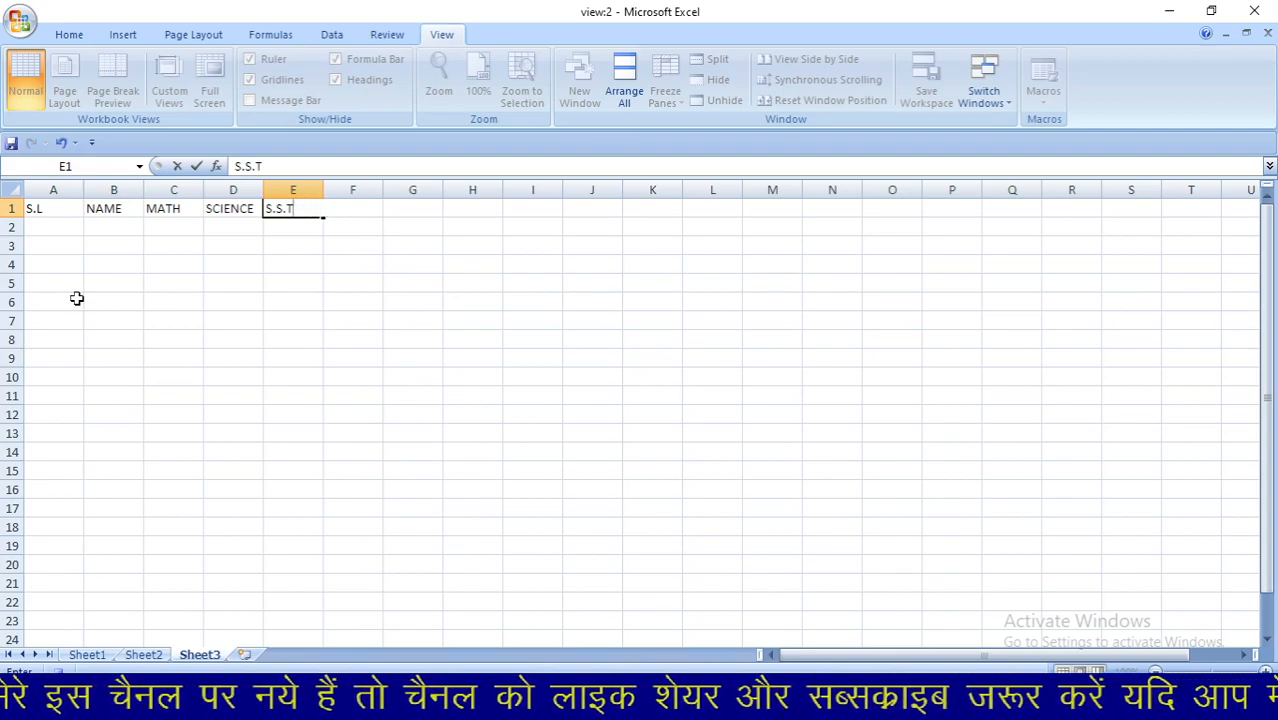
{"action": "key", "text": "Tab"}
{"action": "type", "text": "HINDI"}
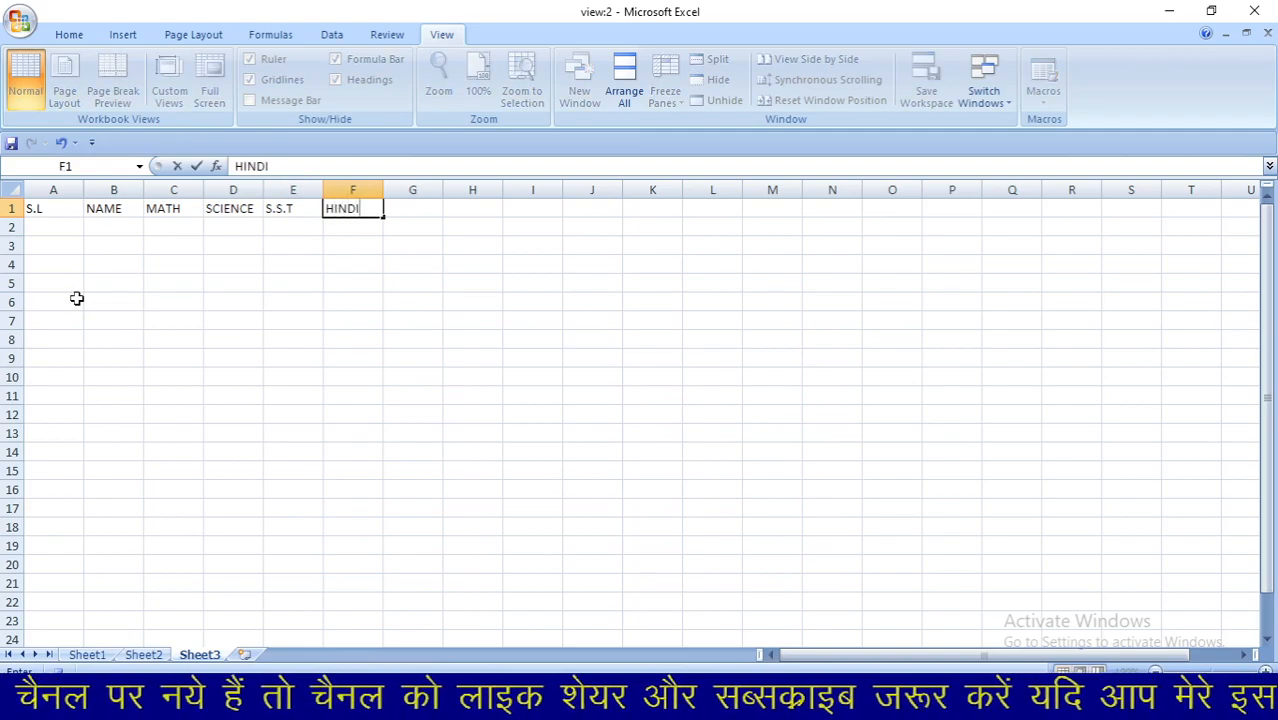
{"action": "key", "text": "Tab"}
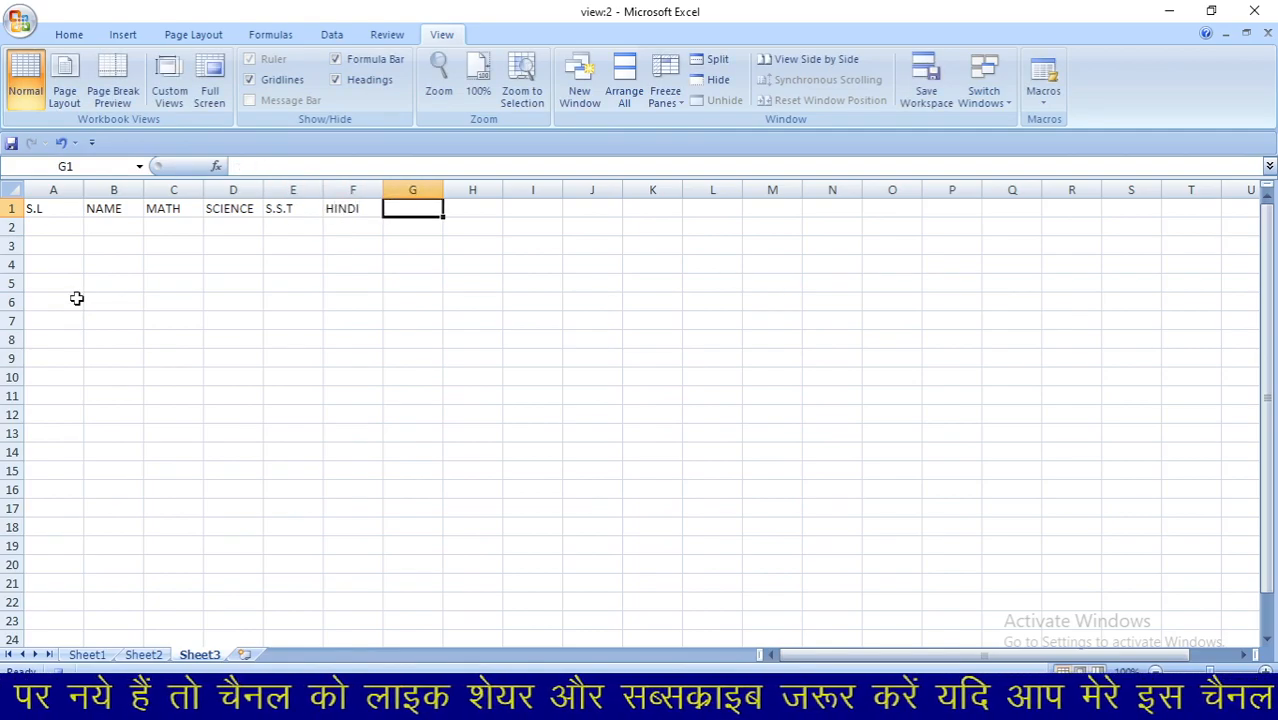
Step: Enter the heading TOTAL in cell G1 and % in cell H1
{"action": "type", "text": "TOTAO"}
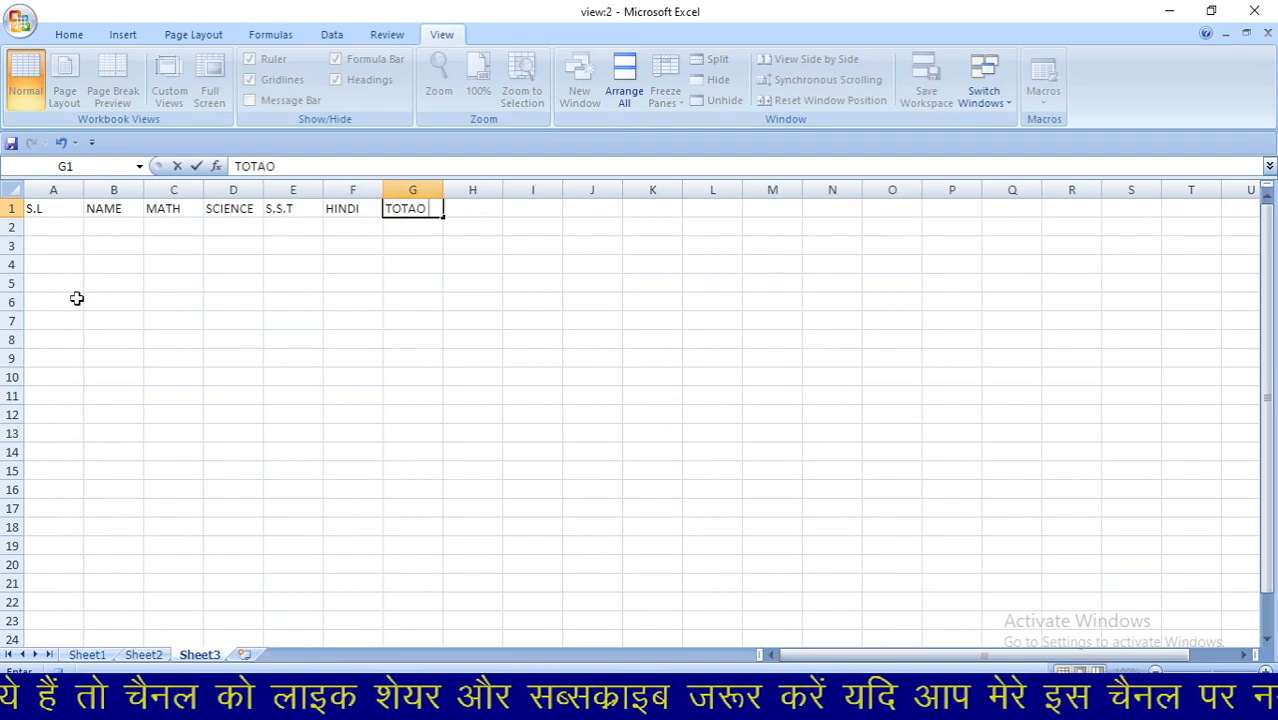
{"action": "key", "text": "BackSpace"}
{"action": "type", "text": "L"}
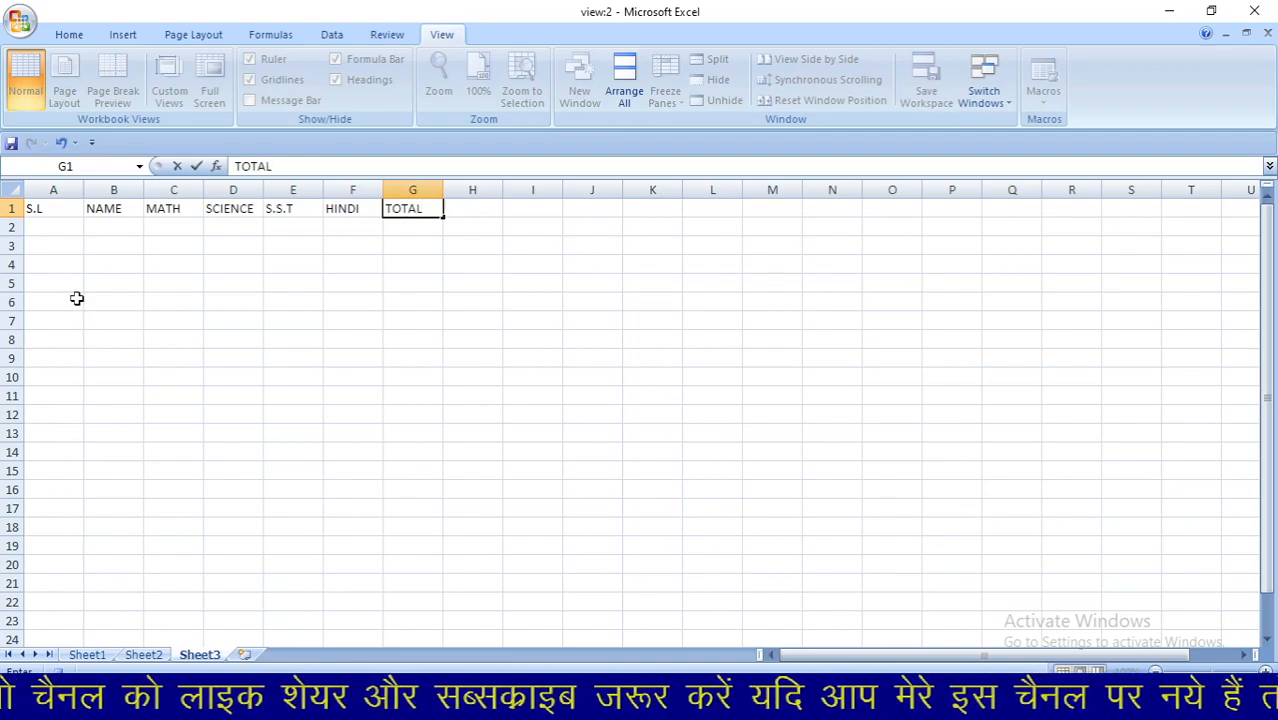
{"action": "key", "text": "Tab"}
{"action": "type", "text": "%"}
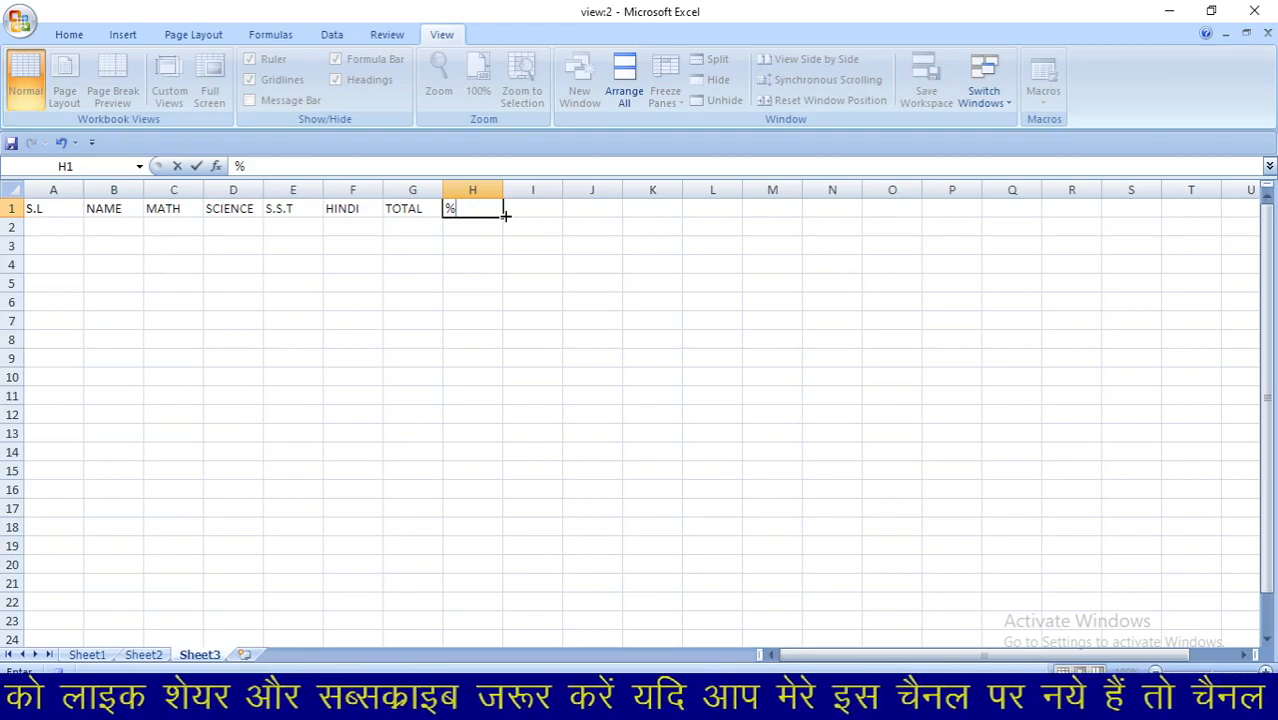
Step: Fill the heading row A1 to H1 on Sheet3 with the standard light blue colour
{"action": "left_click_drag", "start_coordinate": [477, 210], "coordinate": [157, 213]}
{"action": "left_click", "coordinate": [120, 264]}
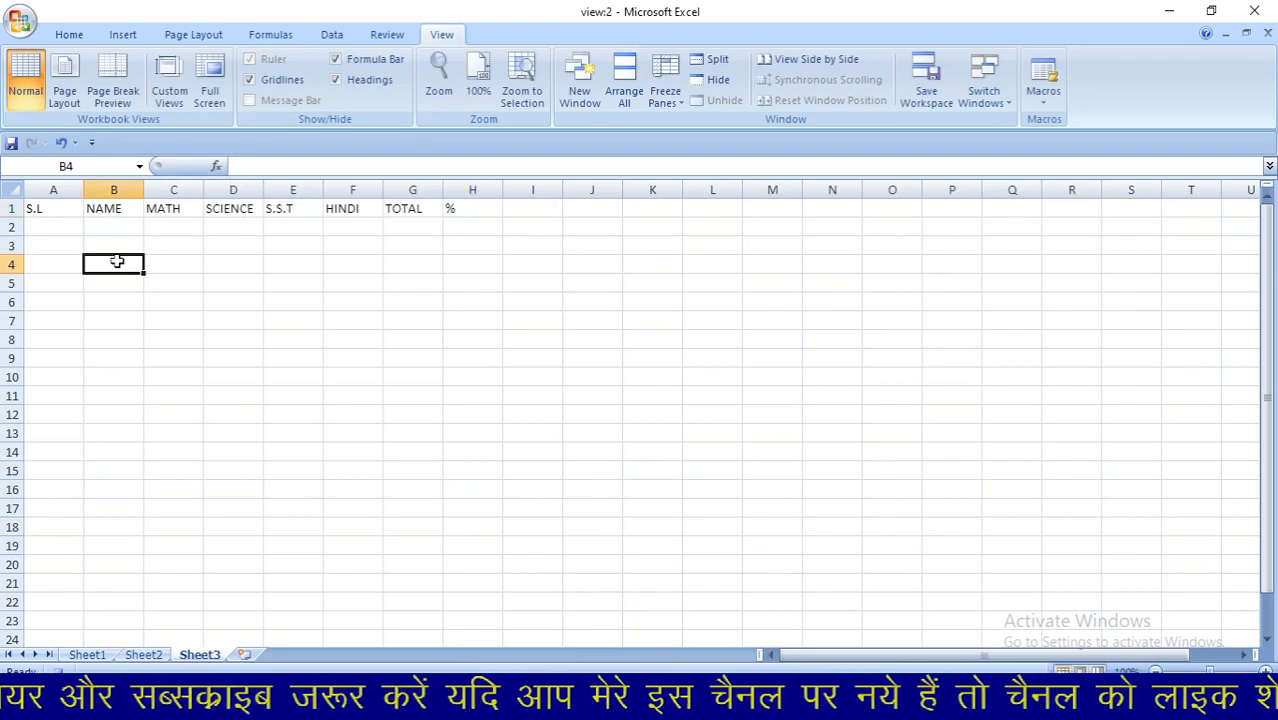
{"action": "left_click_drag", "start_coordinate": [44, 205], "coordinate": [468, 217]}
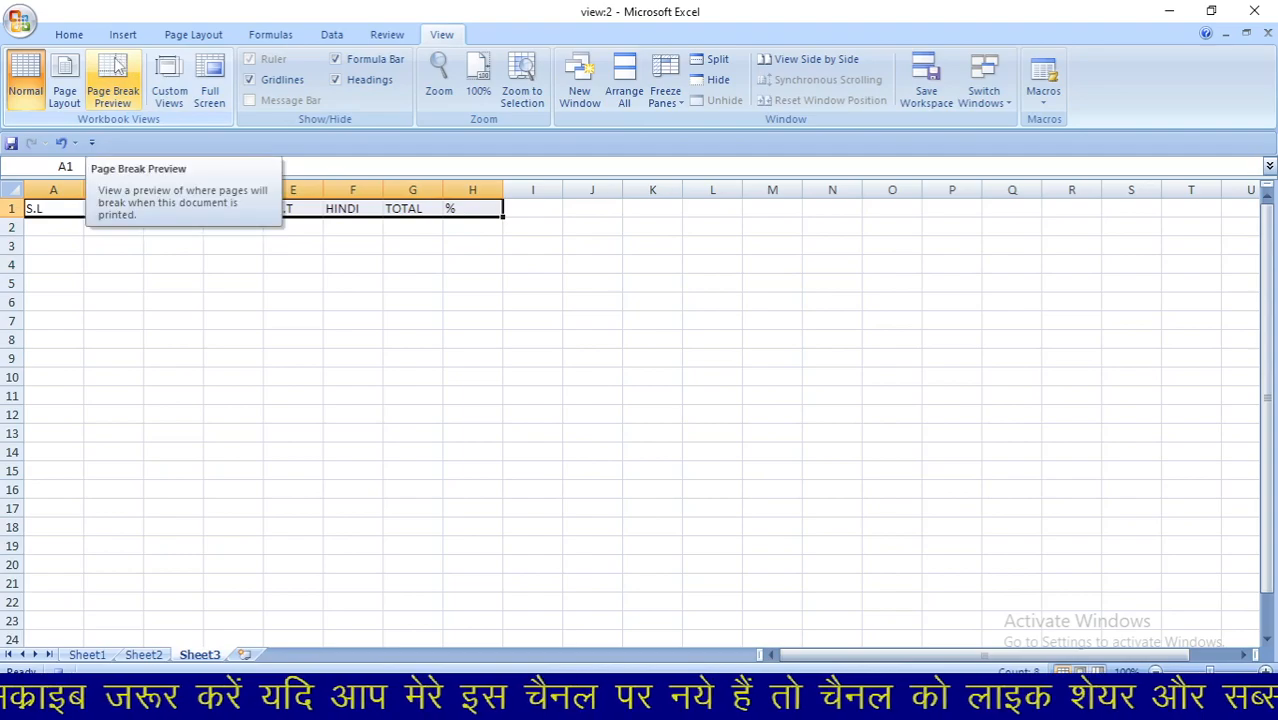
{"action": "left_click", "coordinate": [75, 36]}
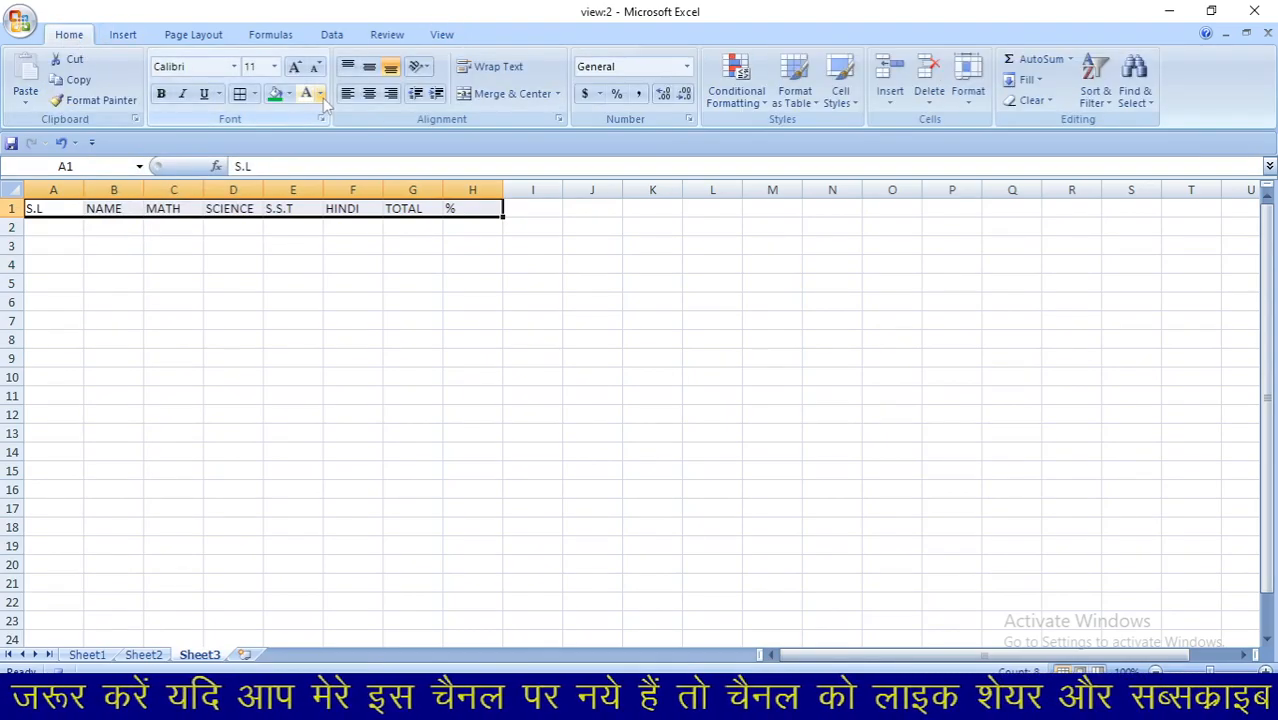
{"action": "left_click", "coordinate": [289, 94]}
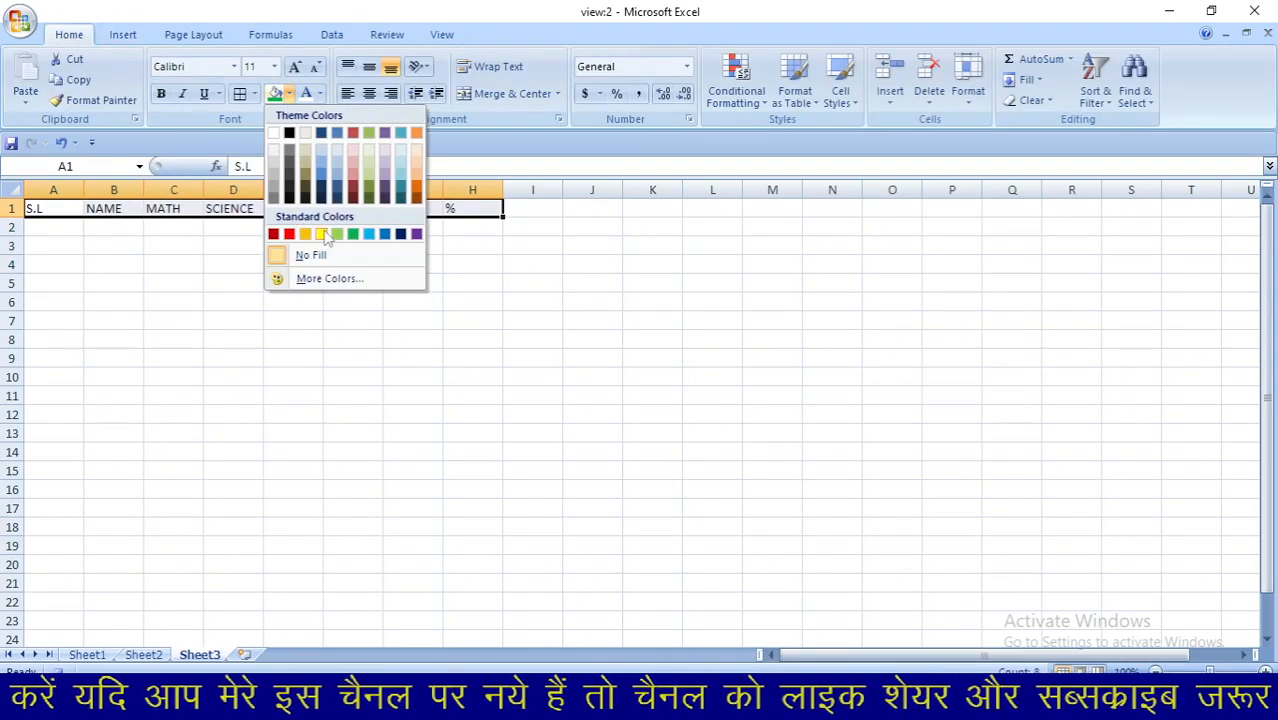
{"action": "left_click", "coordinate": [369, 235]}
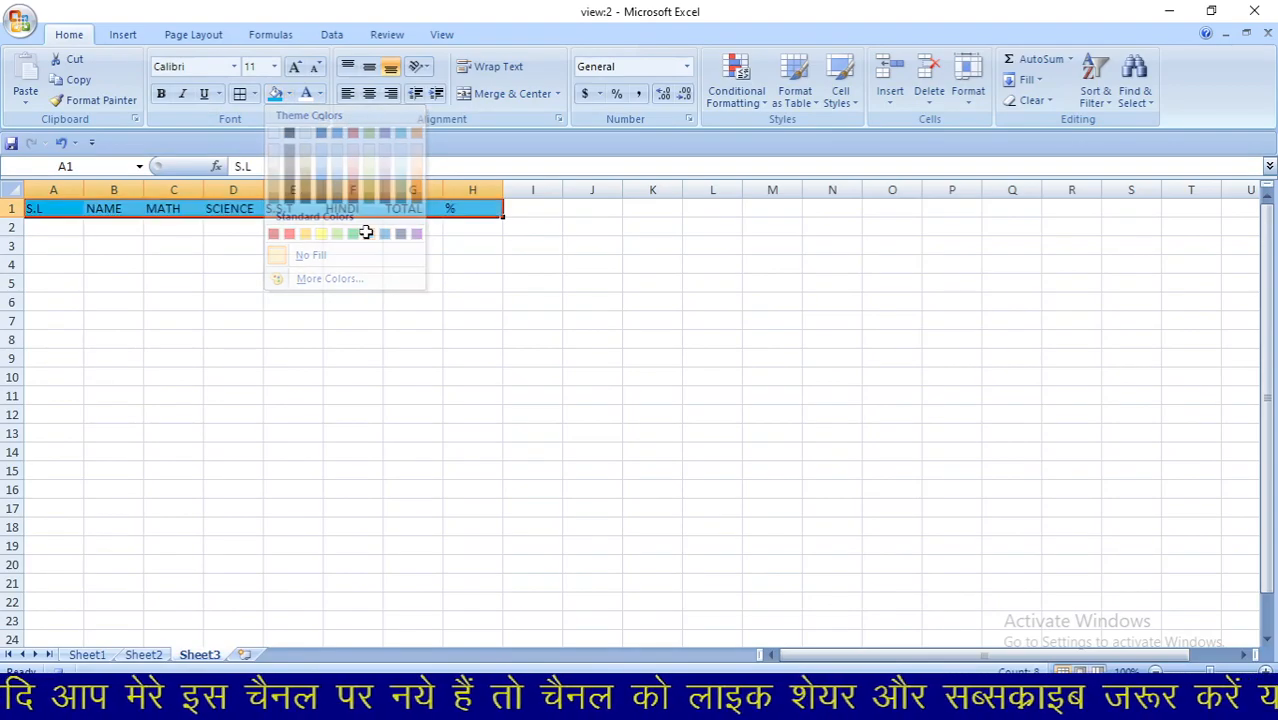
{"action": "left_click", "coordinate": [437, 285]}
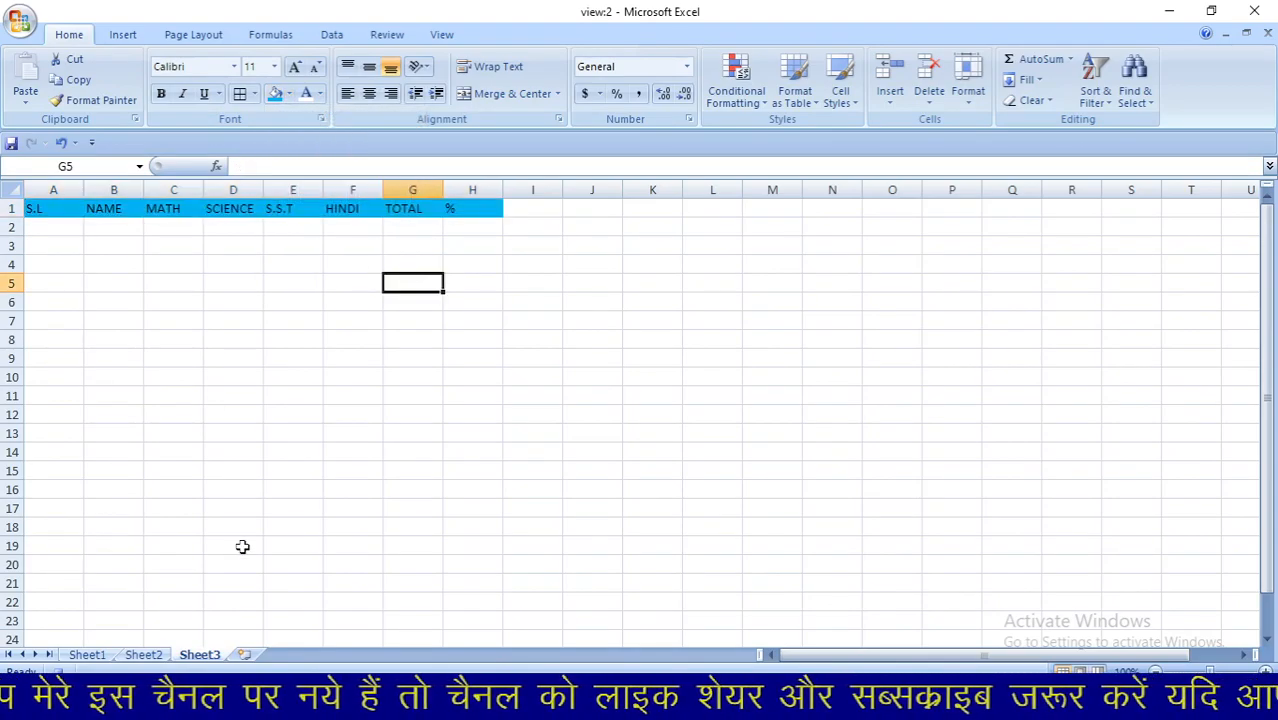
Step: Insert a new worksheet after Sheet3 and stop recording the macro
{"action": "left_click", "coordinate": [244, 655]}
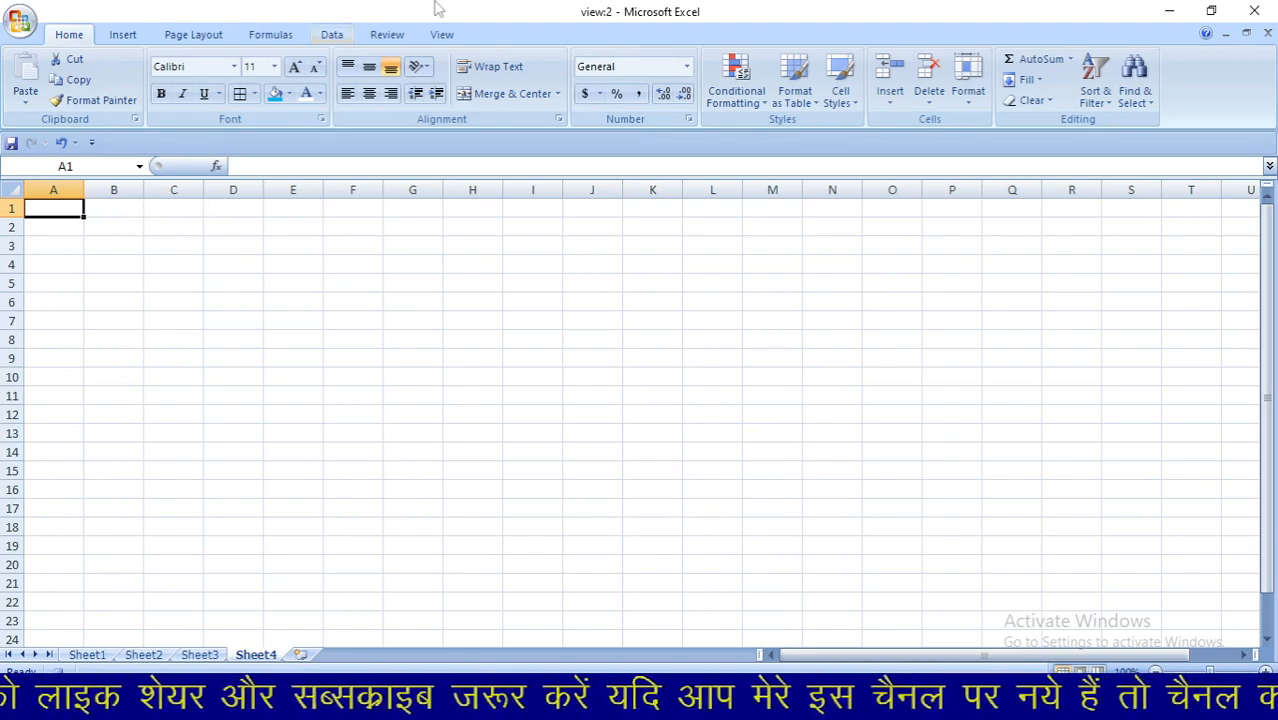
{"action": "left_click", "coordinate": [446, 36]}
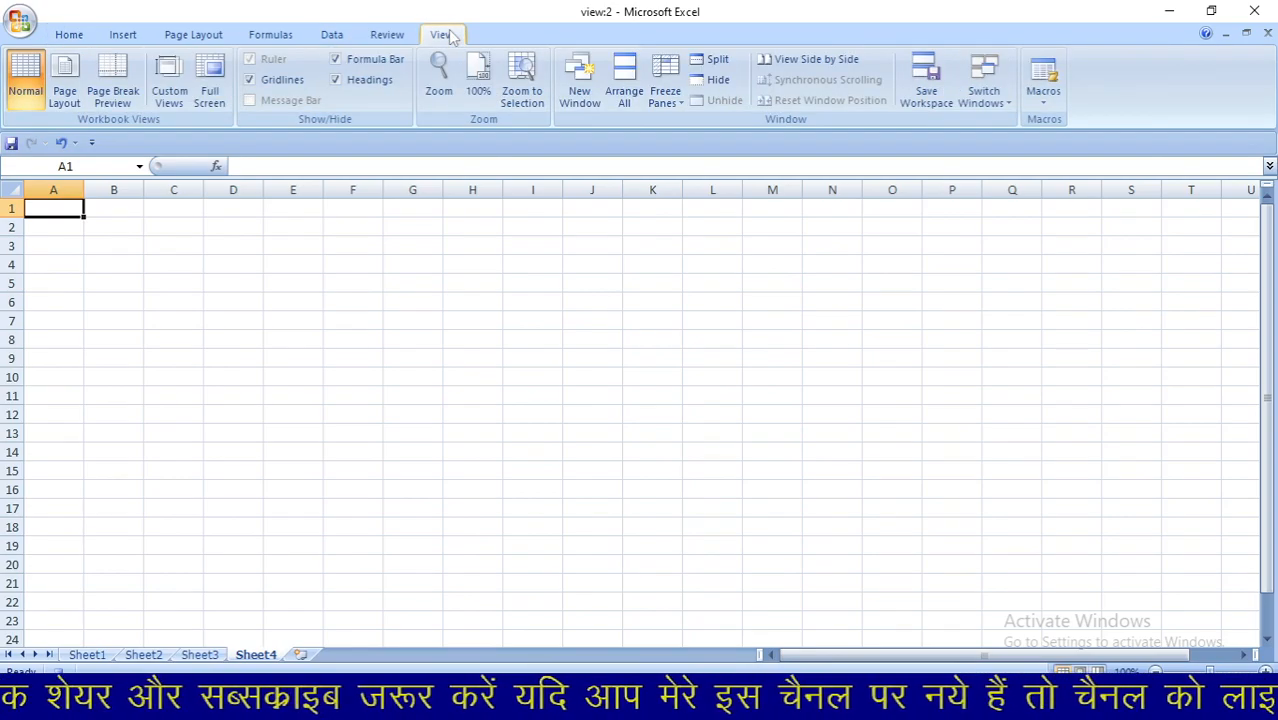
{"action": "left_click", "coordinate": [1044, 96]}
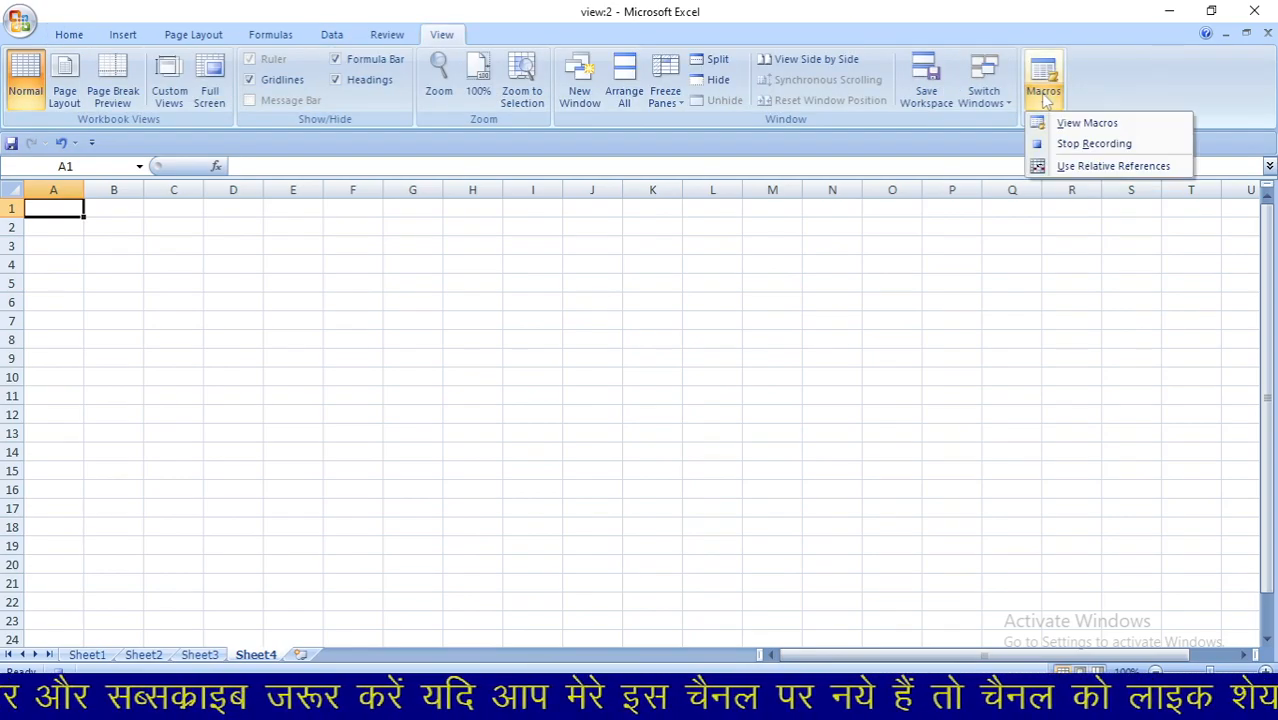
{"action": "left_click", "coordinate": [1090, 146]}
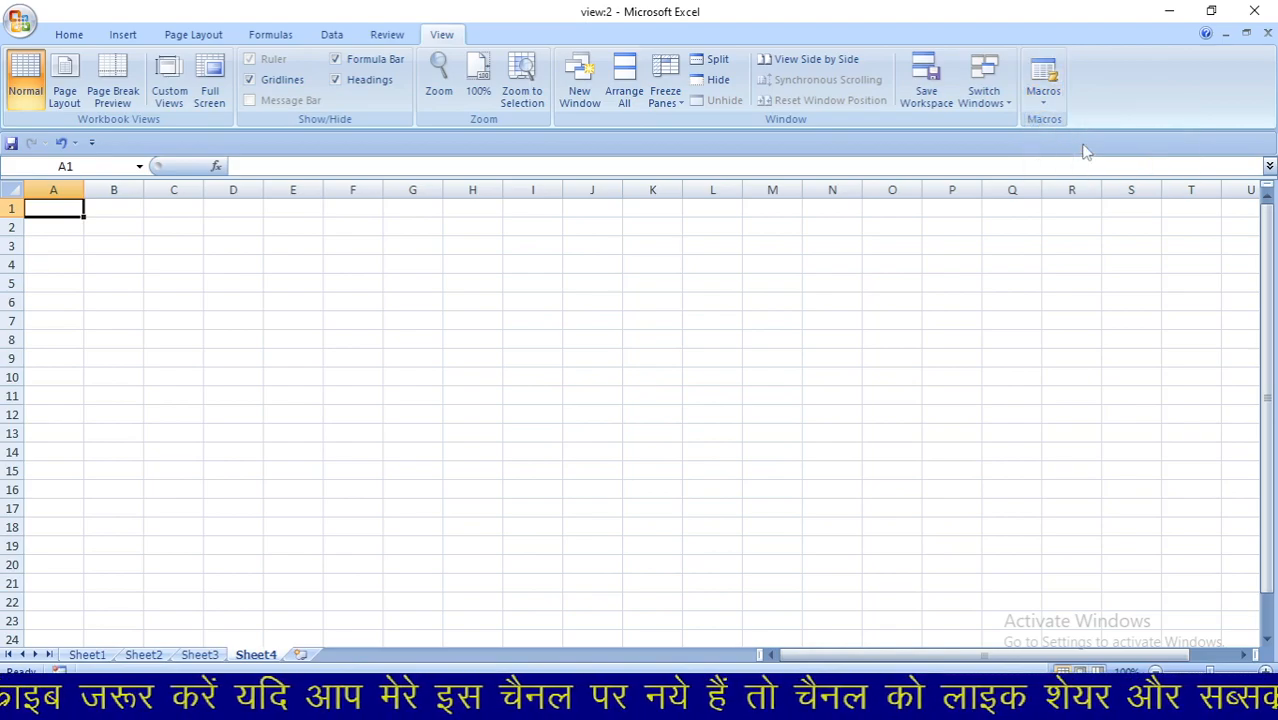
Step: Run the recorded Macro2 from cell A1 of the empty Sheet4
{"action": "left_click", "coordinate": [1044, 92]}
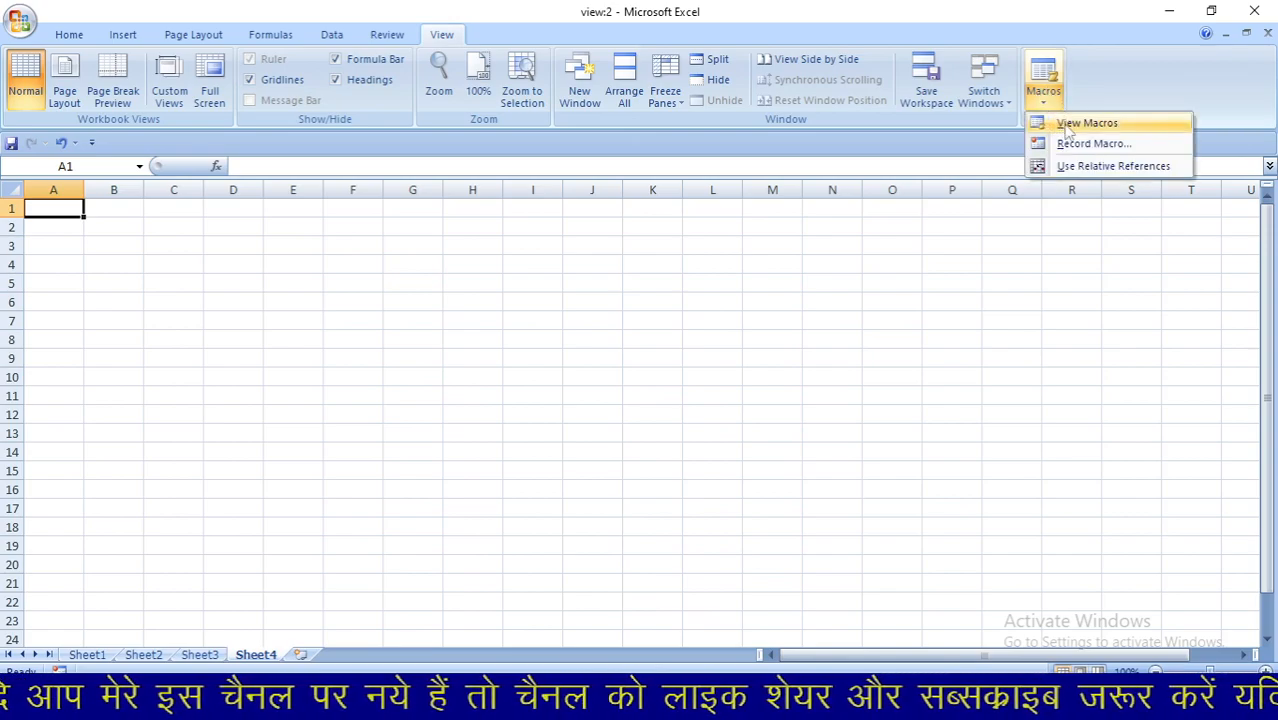
{"action": "left_click", "coordinate": [1068, 124]}
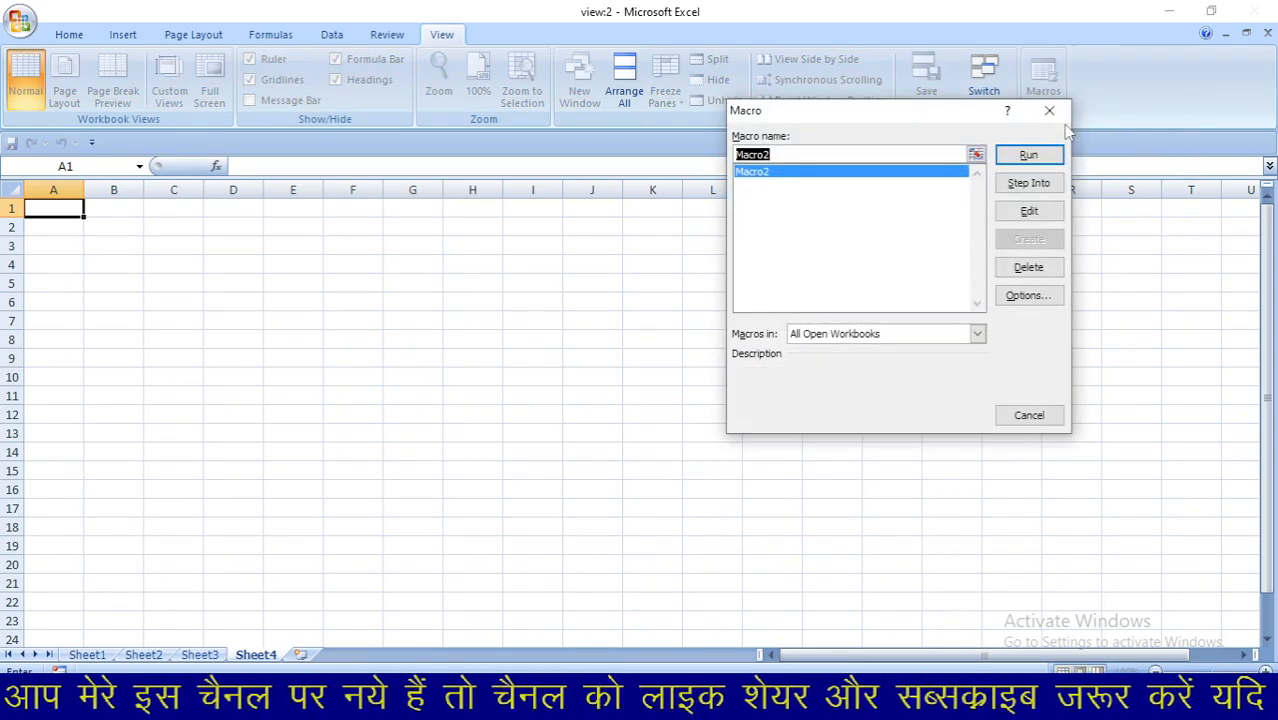
{"action": "left_click", "coordinate": [878, 177]}
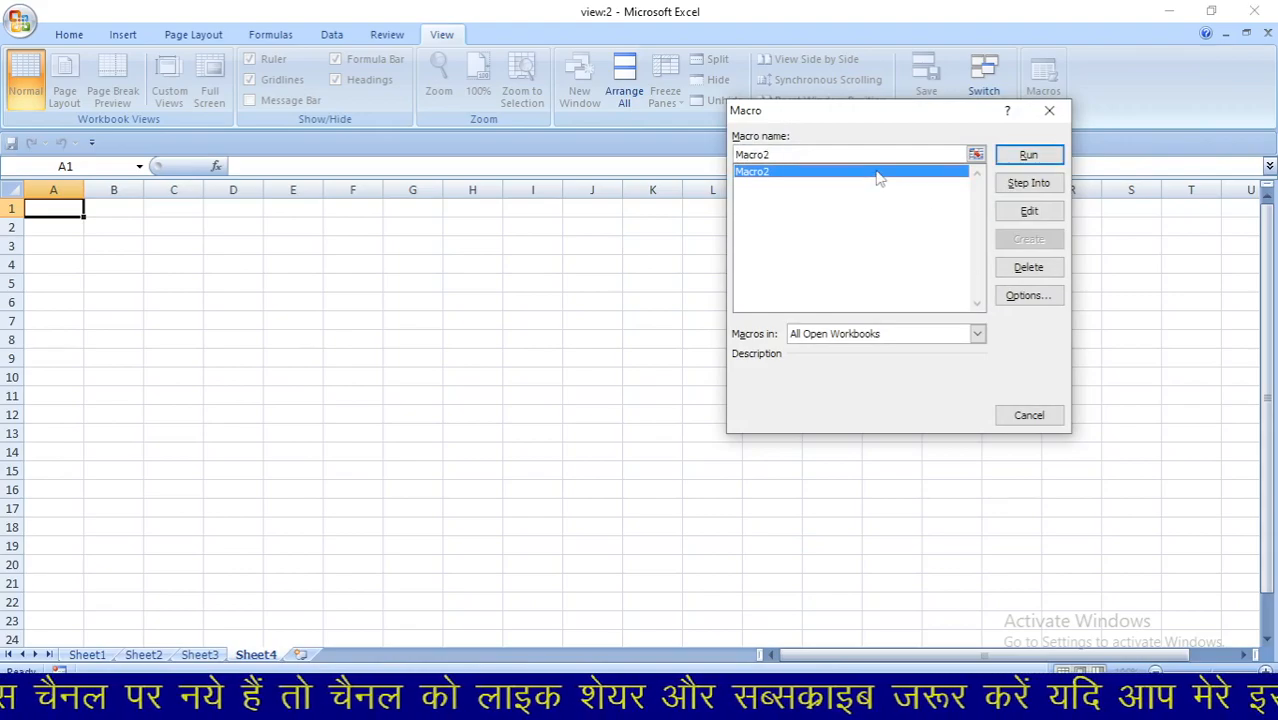
{"action": "left_click", "coordinate": [1025, 156]}
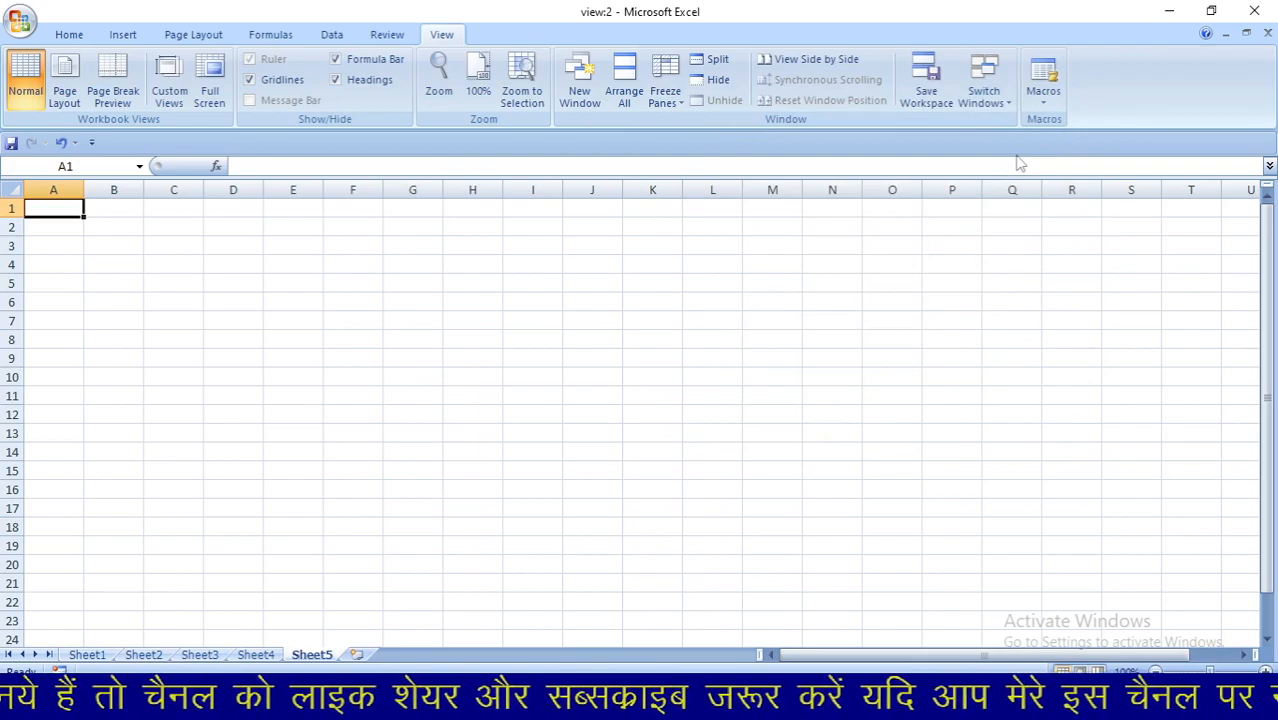
Step: Run Macro2 again with cell B2 of Sheet5 selected
{"action": "left_click", "coordinate": [96, 223]}
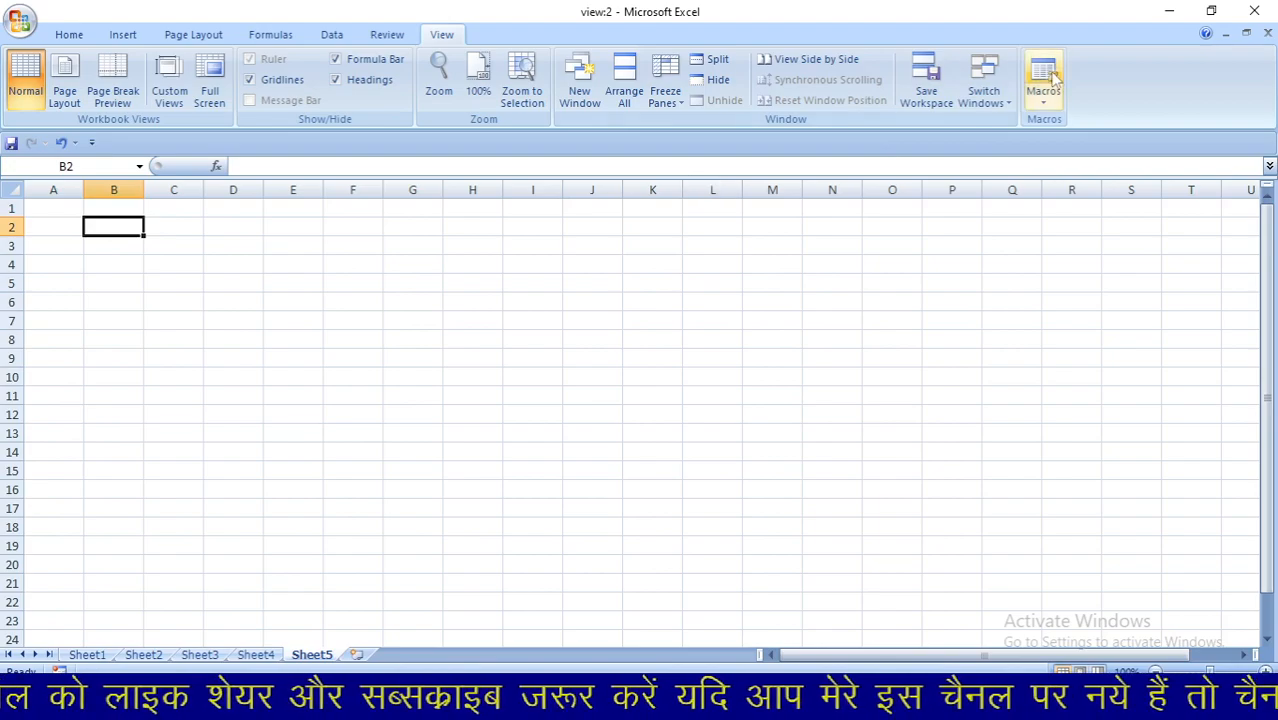
{"action": "left_click", "coordinate": [1050, 86]}
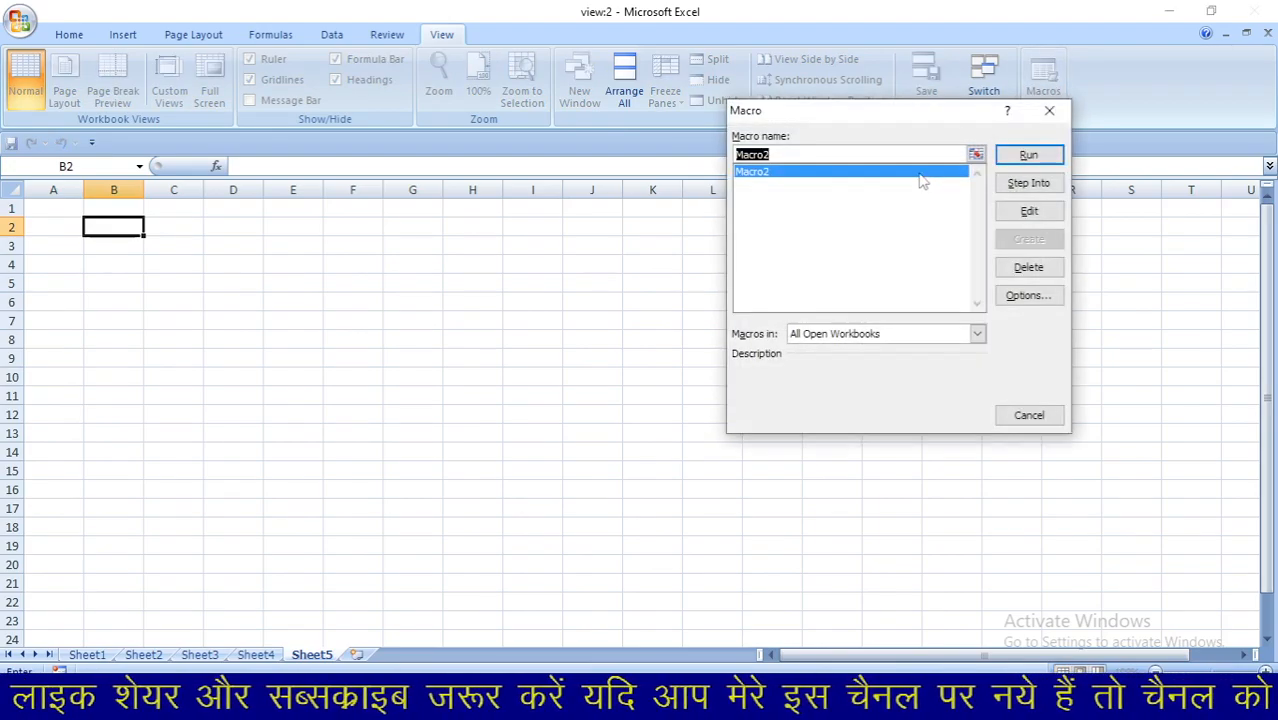
{"action": "left_click", "coordinate": [1027, 157]}
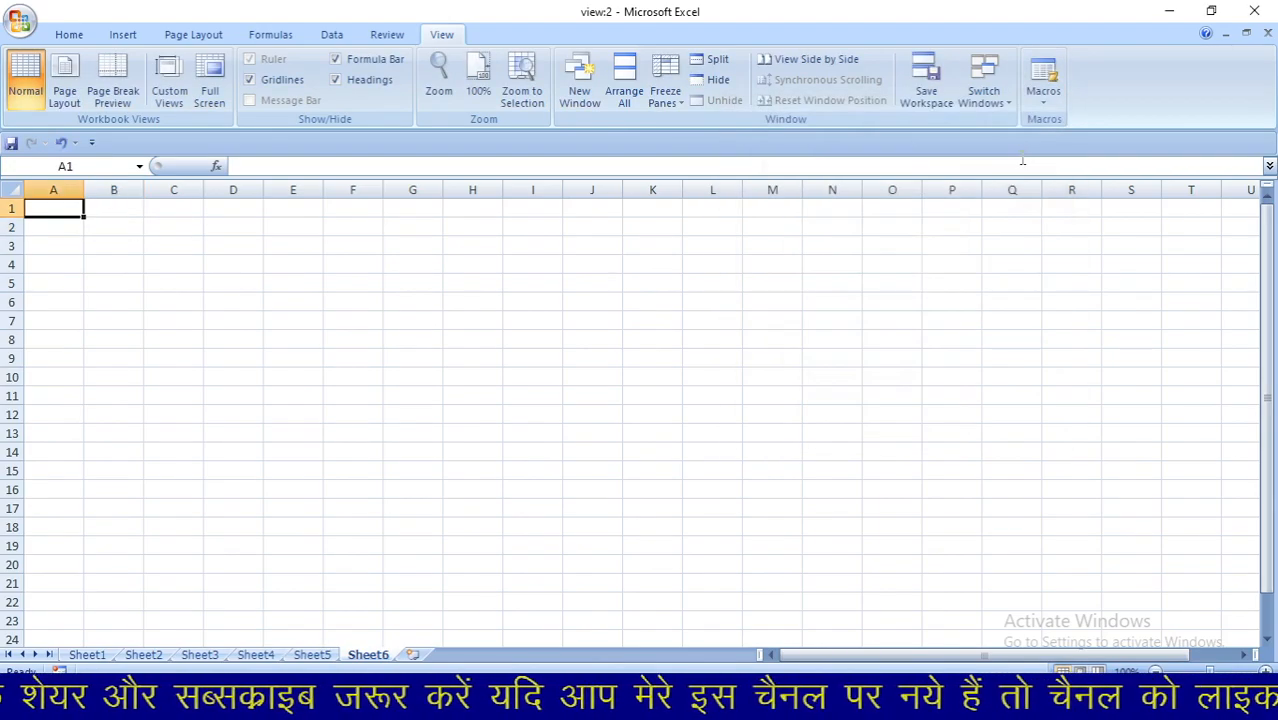
Step: Run Macro2 on Sheet6 and check the heading rows on Sheet4 through Sheet7
{"action": "left_click", "coordinate": [1045, 98]}
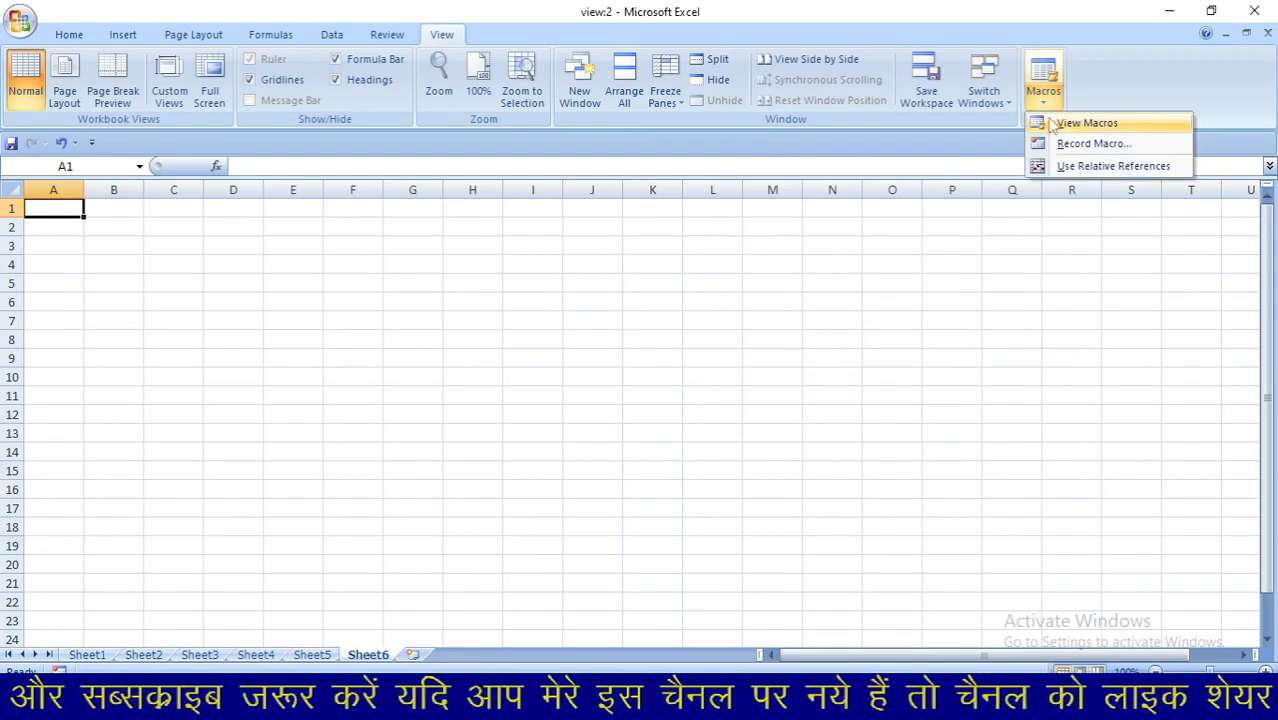
{"action": "left_click", "coordinate": [1060, 124]}
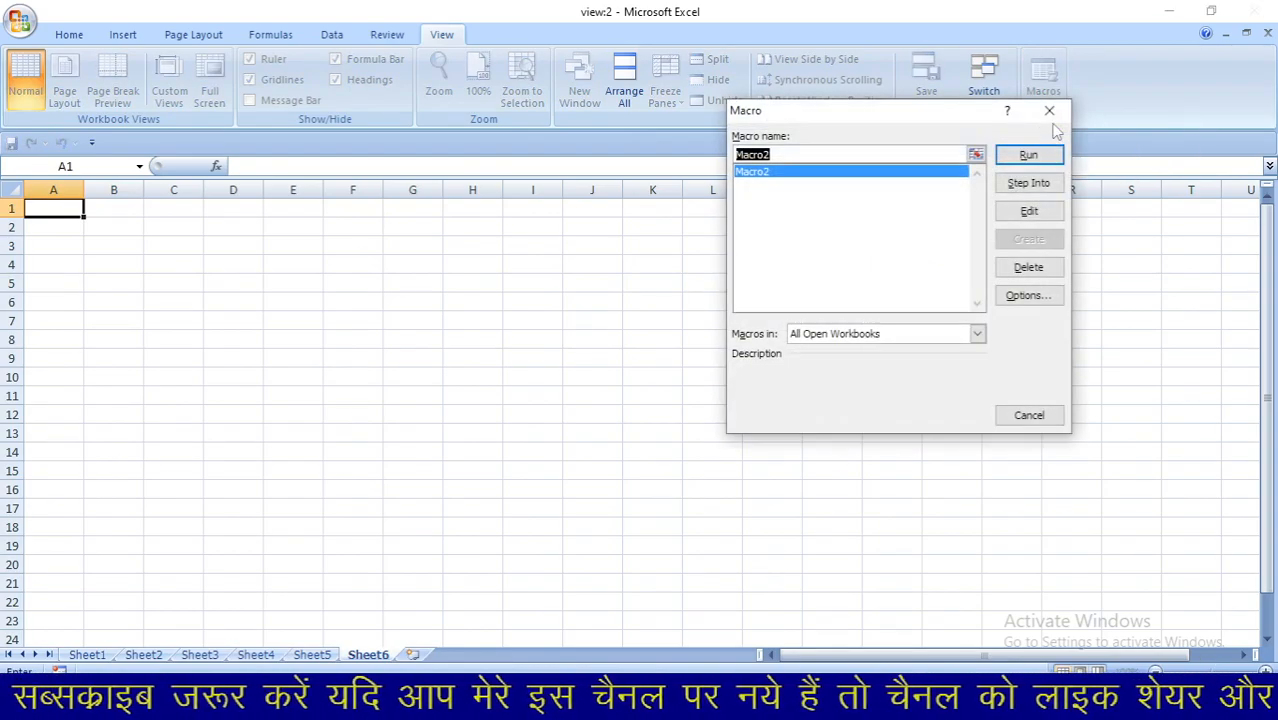
{"action": "left_click", "coordinate": [920, 181]}
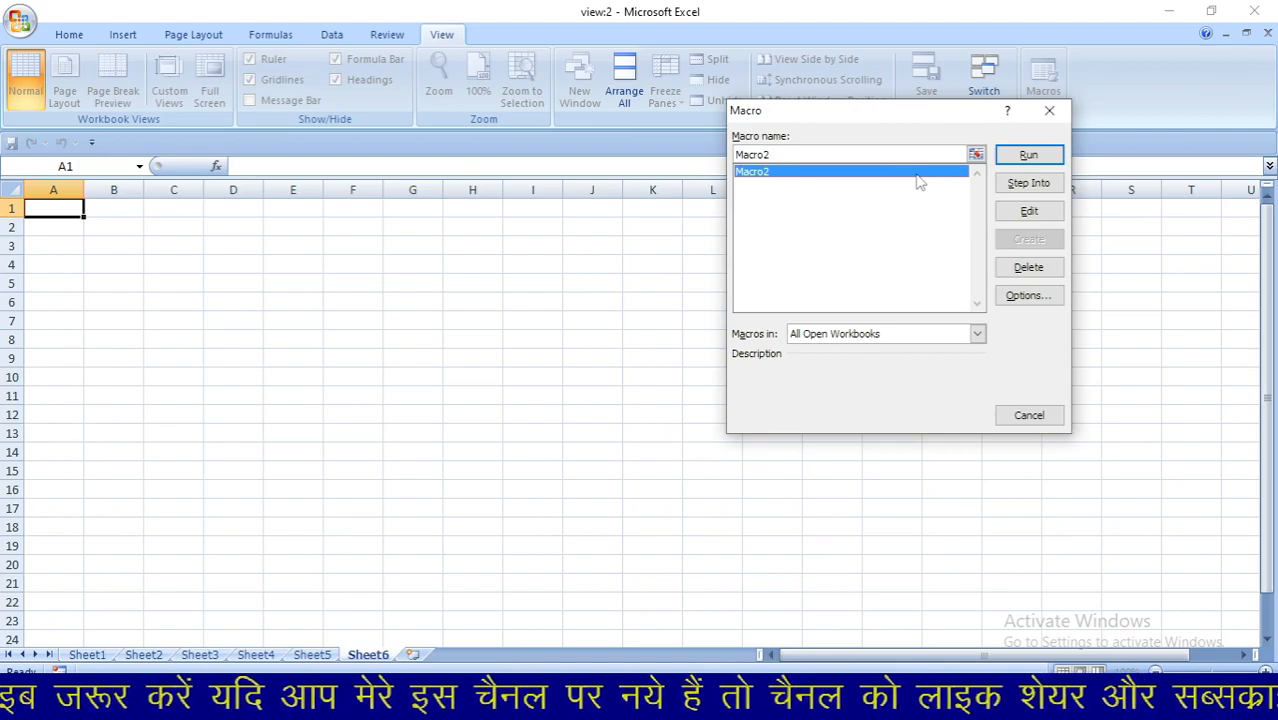
{"action": "left_click", "coordinate": [1029, 157]}
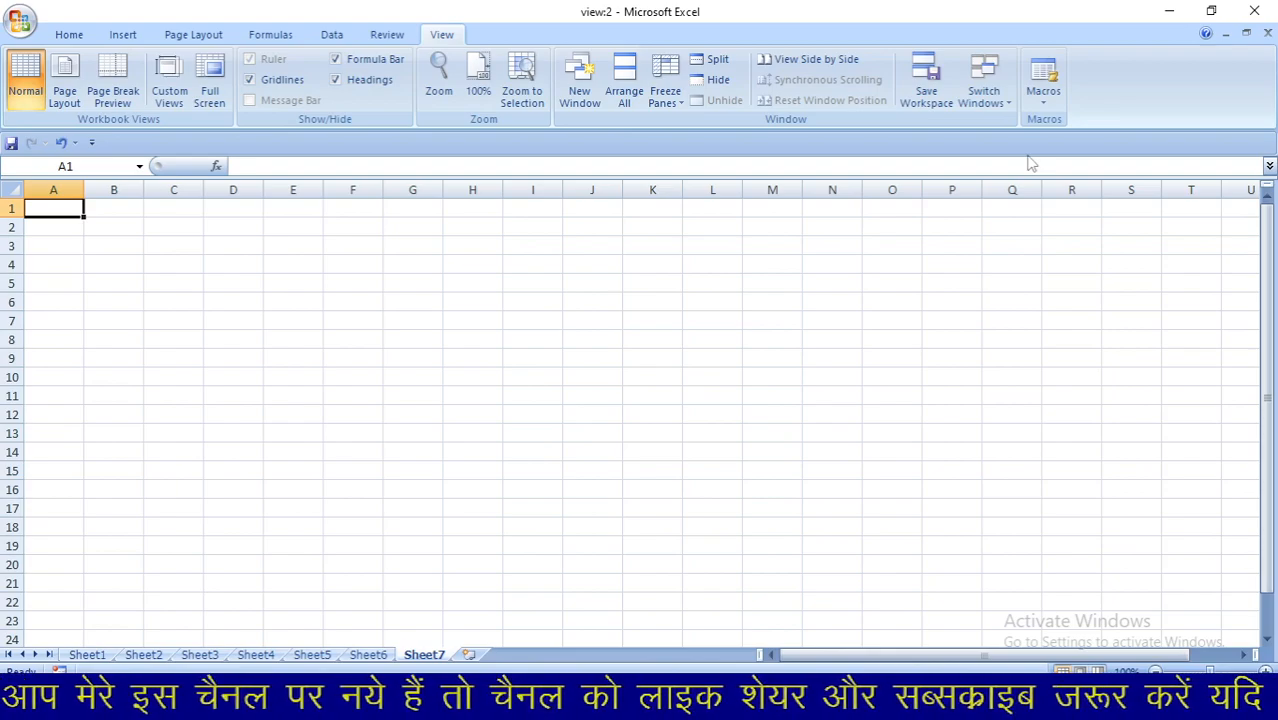
{"action": "left_click", "coordinate": [255, 655]}
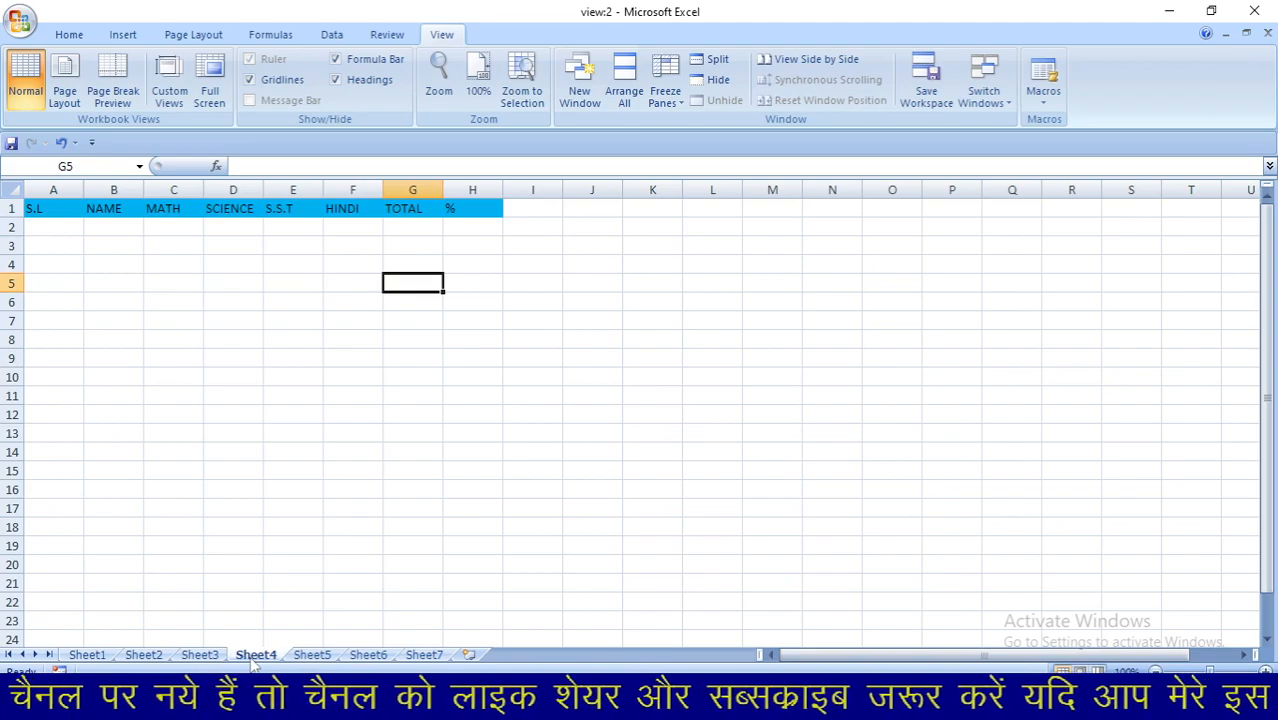
{"action": "left_click", "coordinate": [312, 656]}
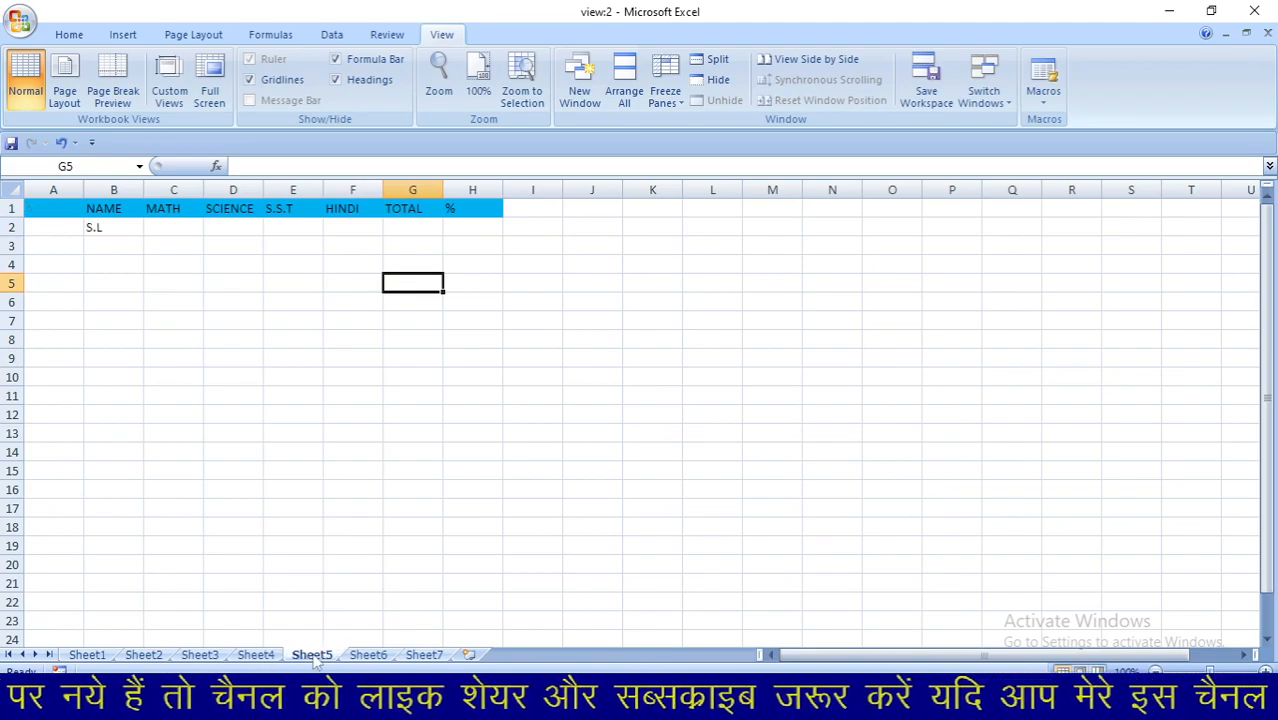
{"action": "left_click", "coordinate": [368, 655]}
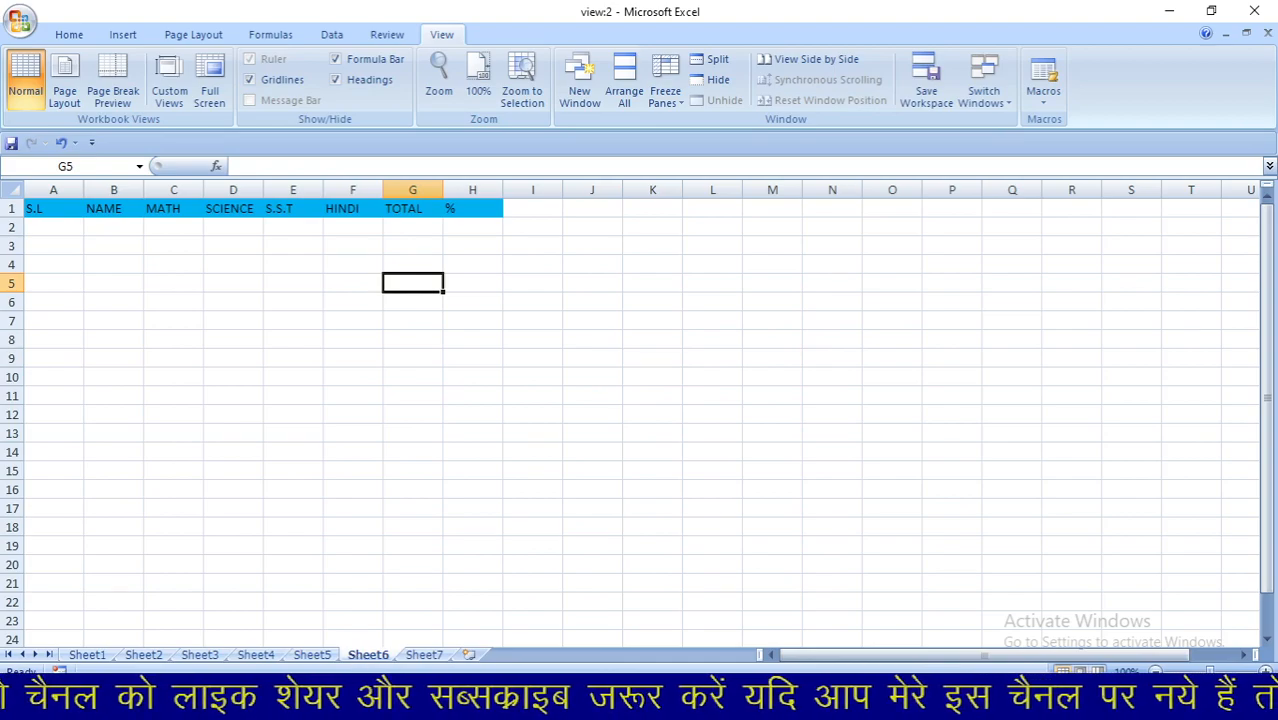
{"action": "left_click", "coordinate": [424, 655]}
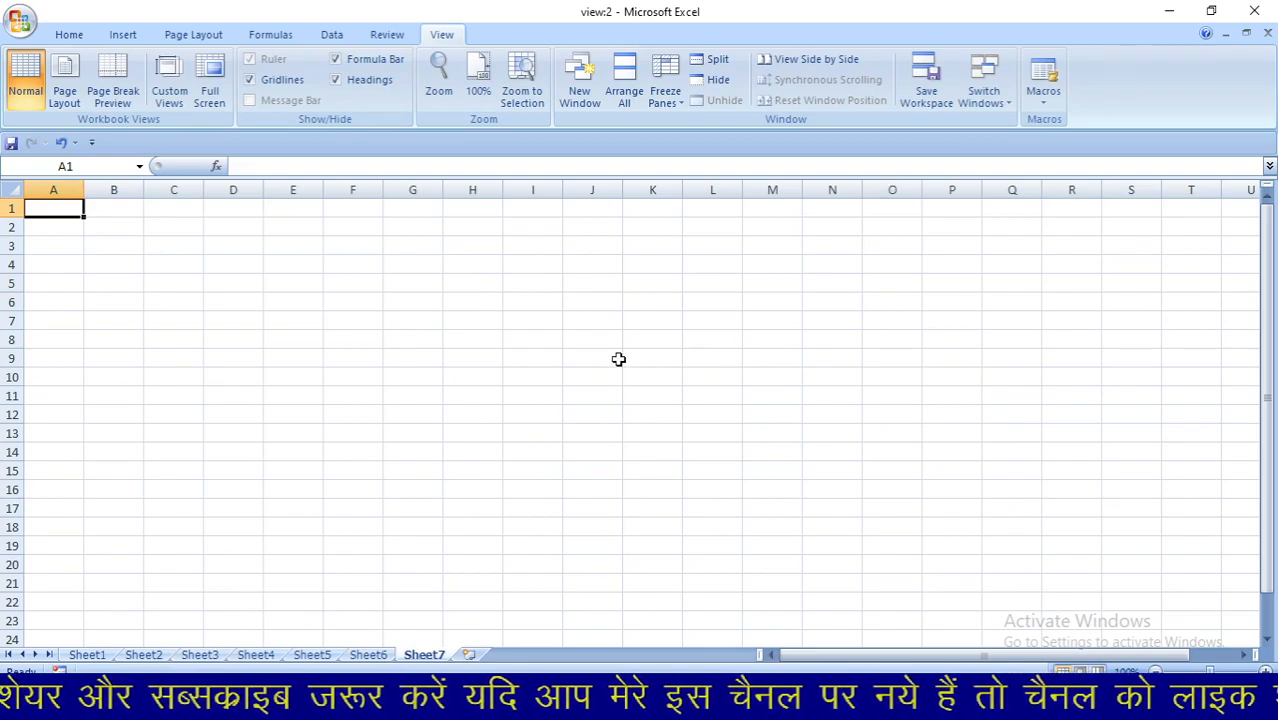
Step: Undo the fill and the headings after S.L on Sheet3, and enter Z in cell B1
{"action": "key", "text": "ctrl+Page_Up"}
{"action": "key", "text": "ctrl+Page_Up"}
{"action": "key", "text": "ctrl+Page_Up"}
{"action": "key", "text": "ctrl+Page_Up"}
{"action": "key", "text": "Left"}
{"action": "type", "text": "Z"}
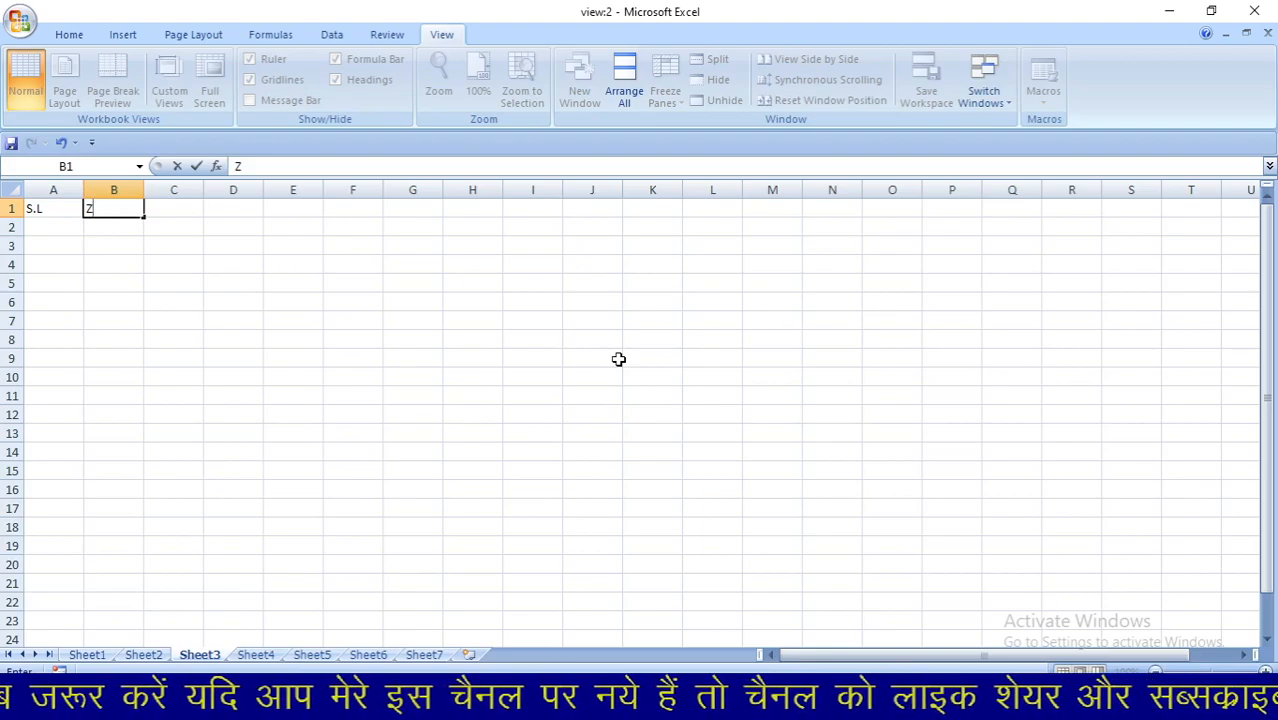
{"action": "left_click", "coordinate": [533, 378]}
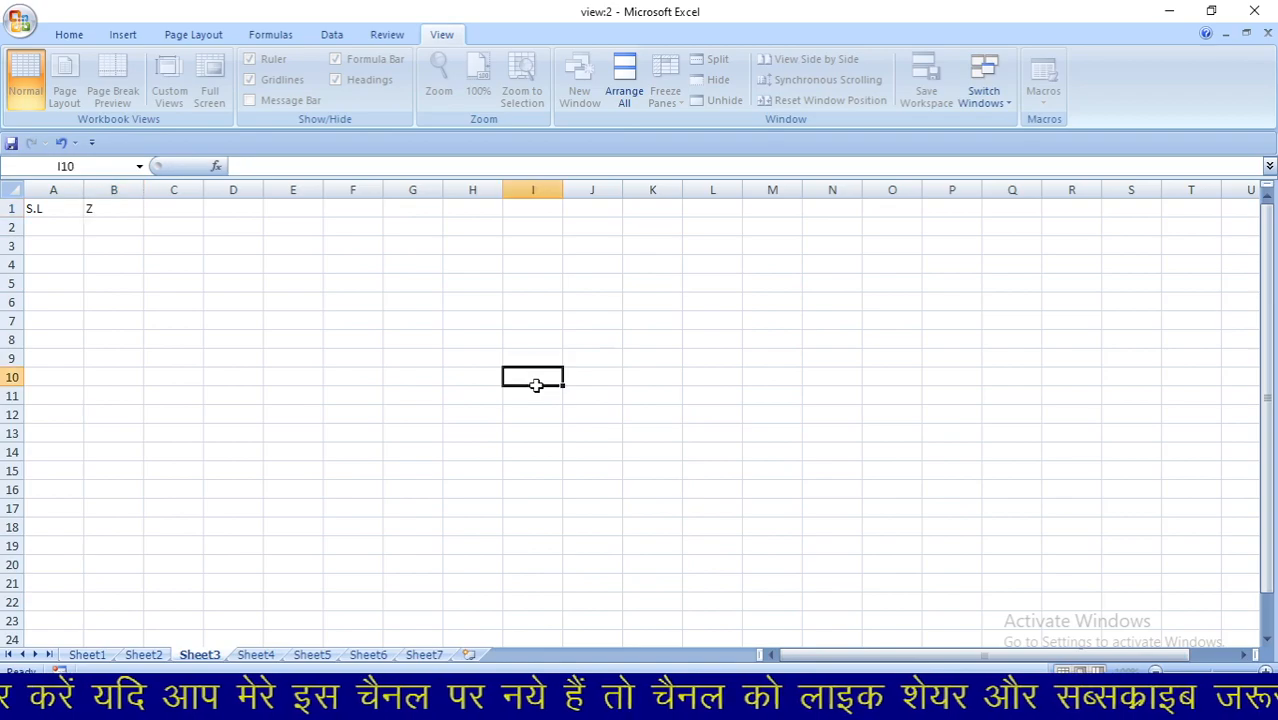
Step: Run Macro2 from Sheet3 and check the heading rows on Sheet6, Sheet5 and Sheet4
{"action": "left_click", "coordinate": [1043, 74]}
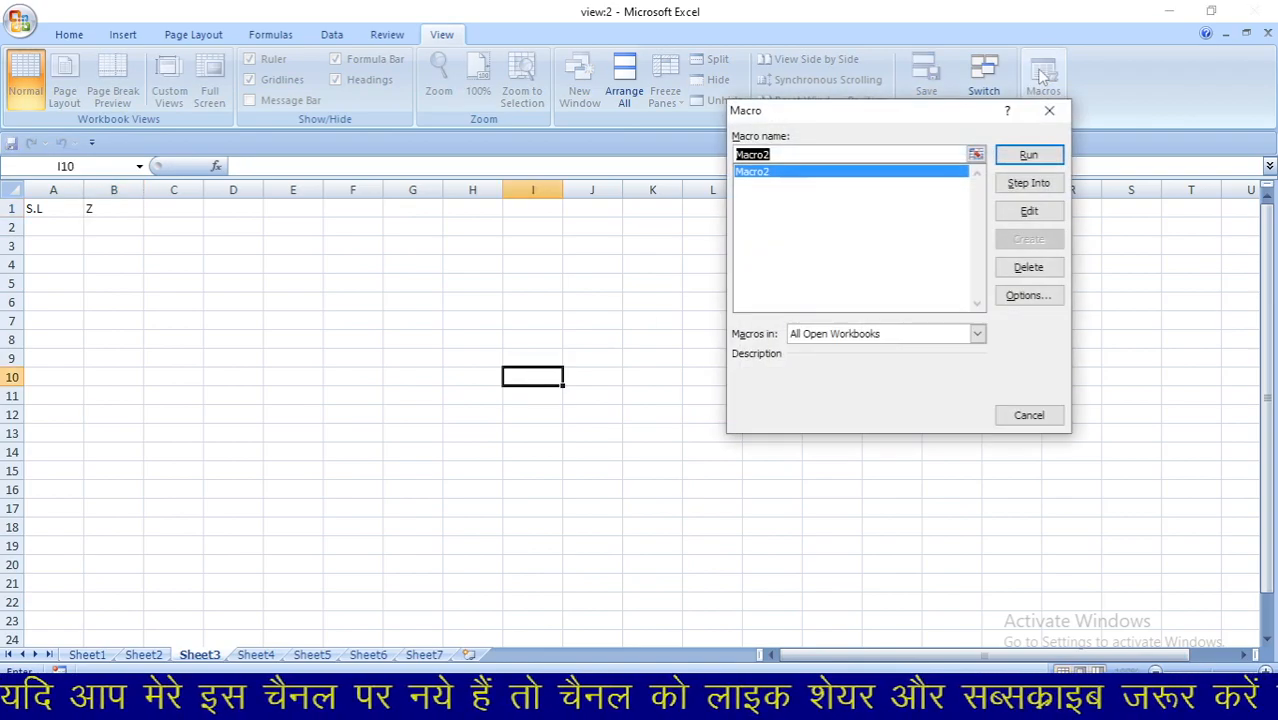
{"action": "left_click", "coordinate": [1049, 110]}
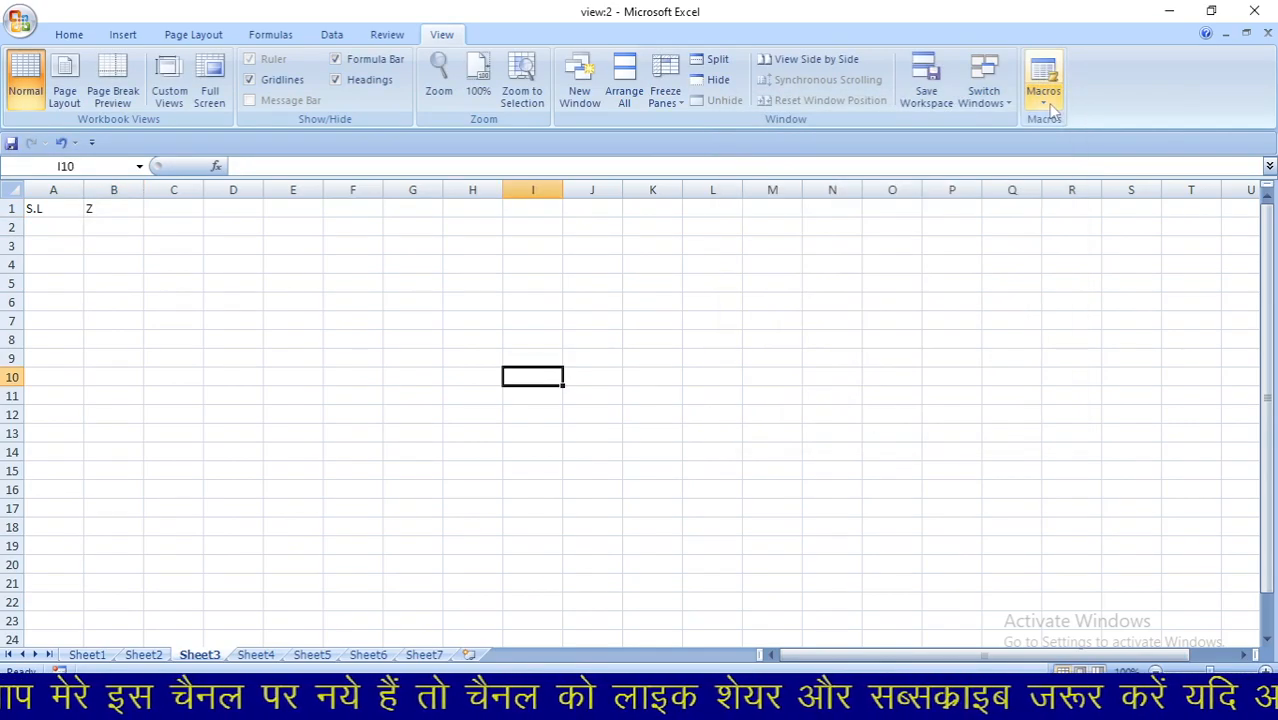
{"action": "left_click", "coordinate": [1046, 104]}
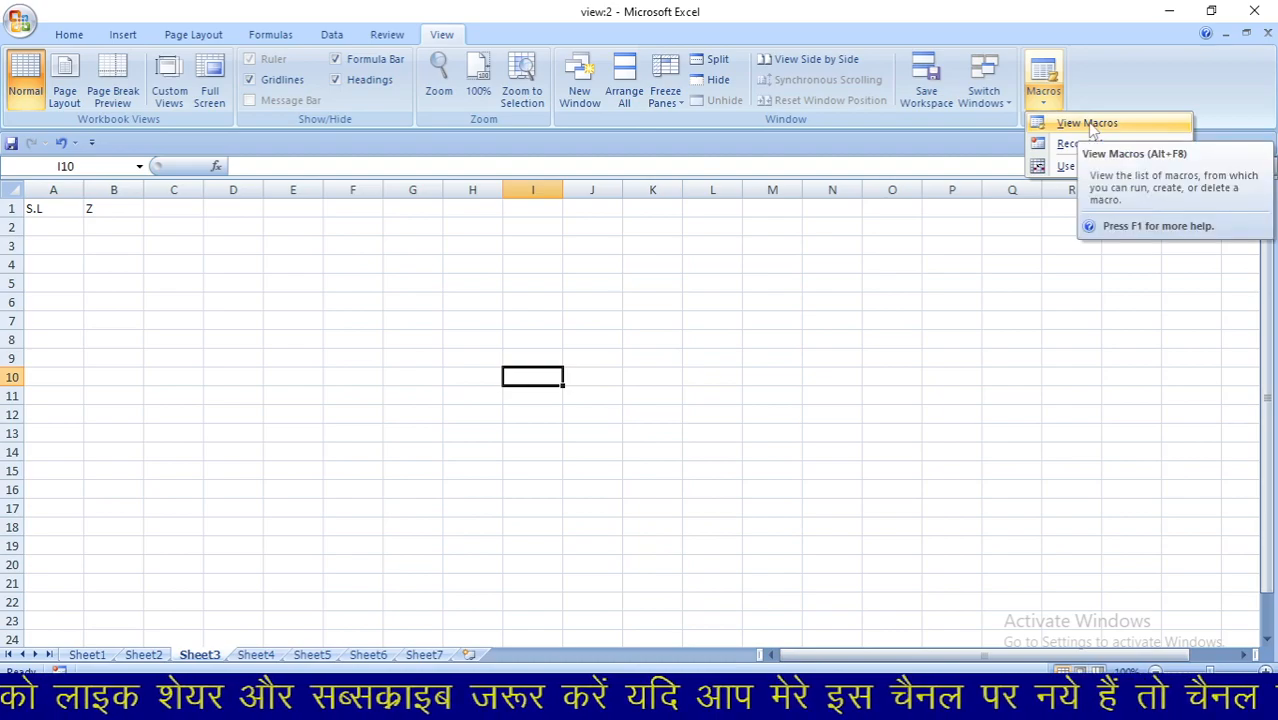
{"action": "left_click", "coordinate": [1090, 124]}
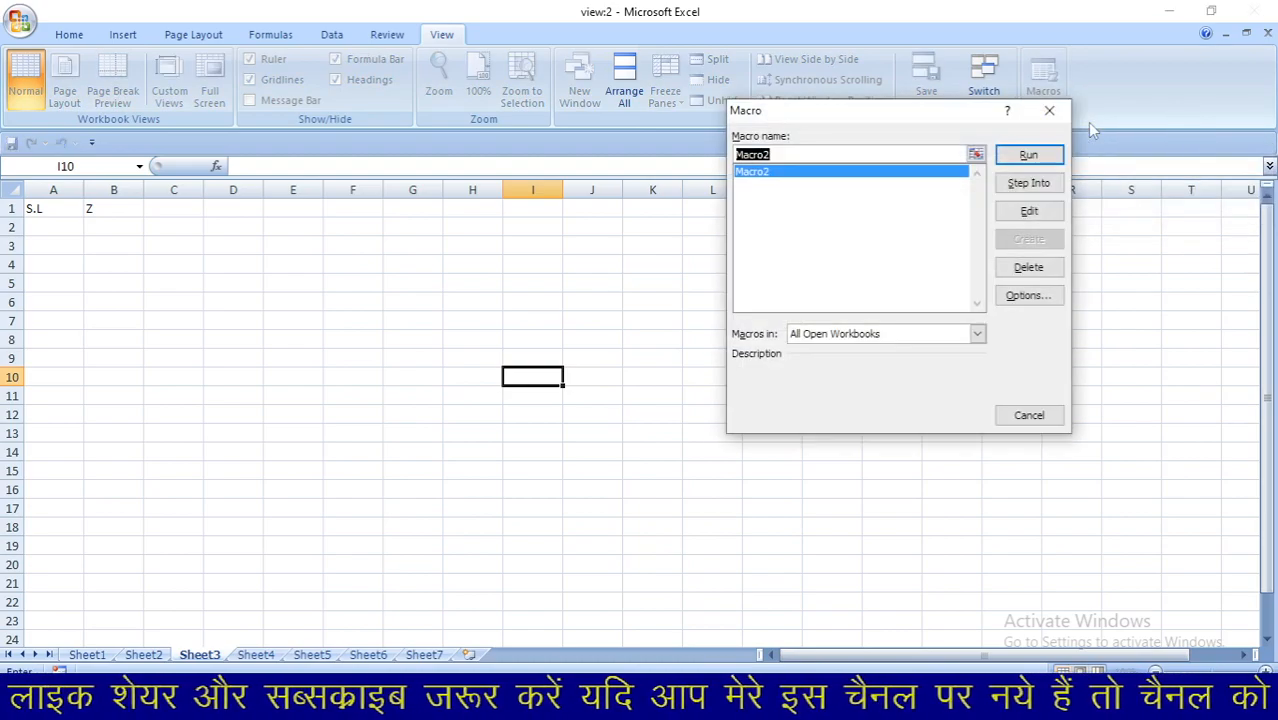
{"action": "left_click", "coordinate": [1028, 153]}
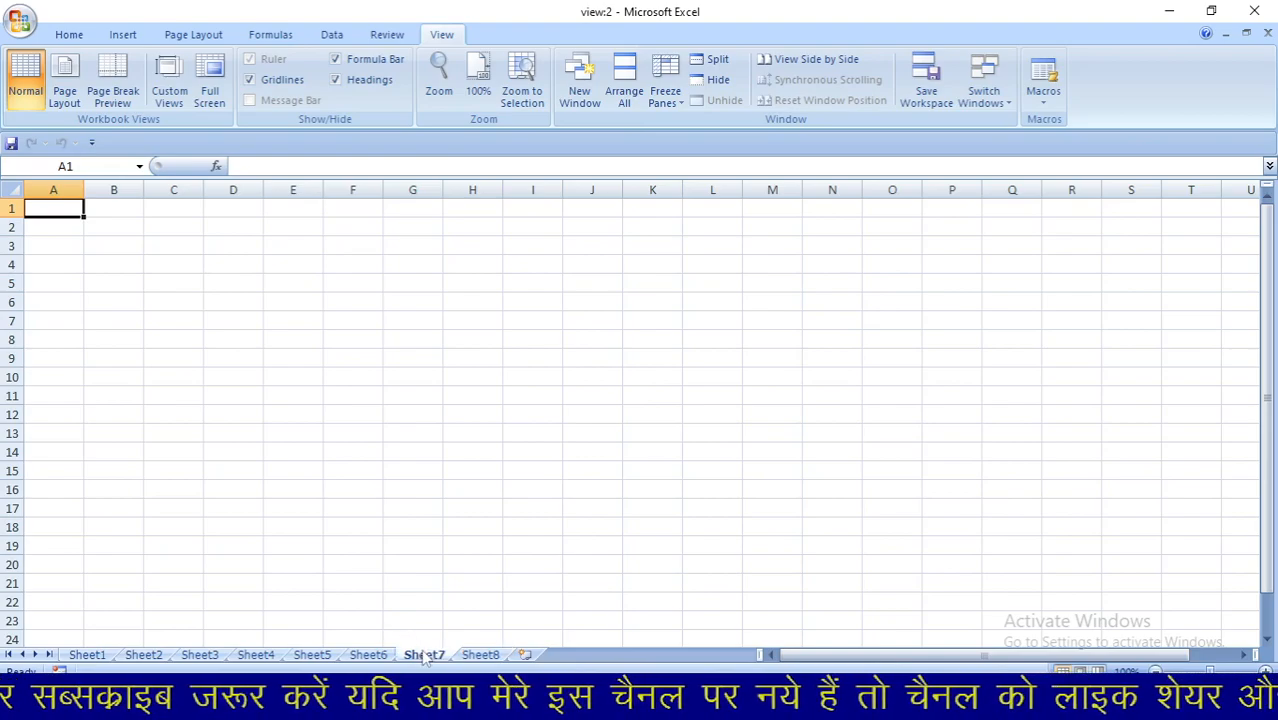
{"action": "left_click", "coordinate": [381, 657]}
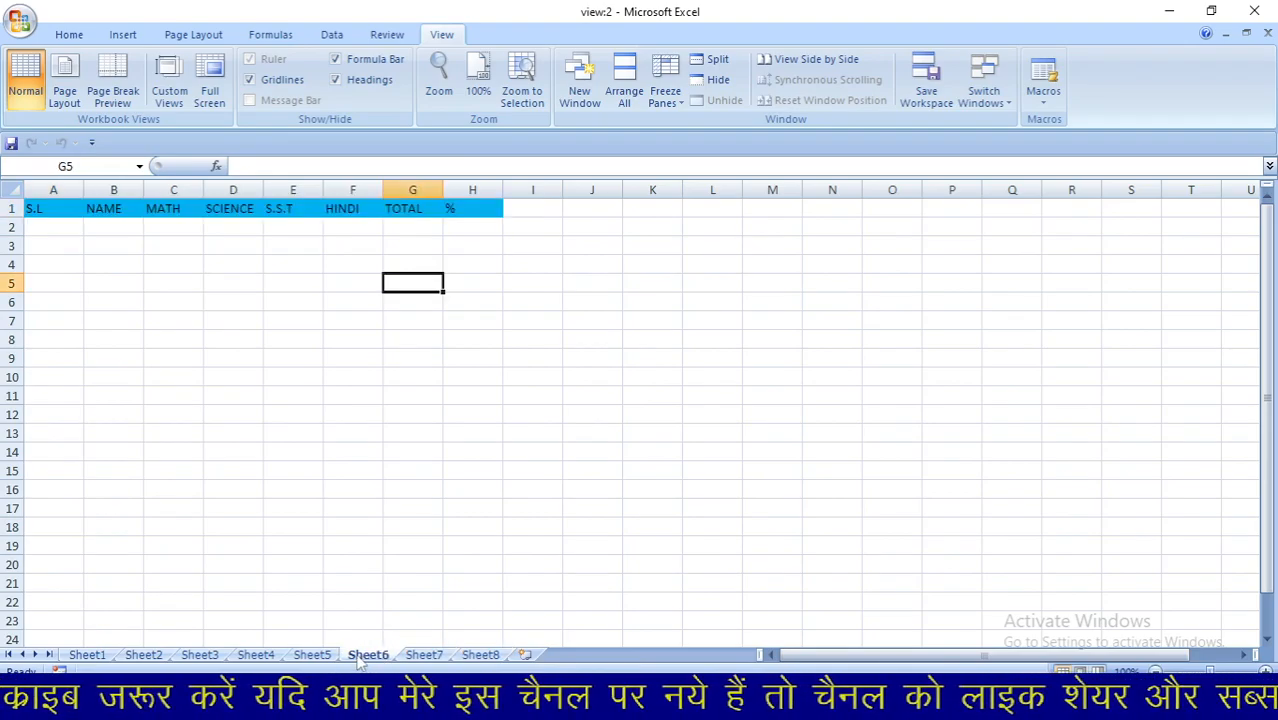
{"action": "left_click", "coordinate": [314, 656]}
{"action": "left_click", "coordinate": [256, 656]}
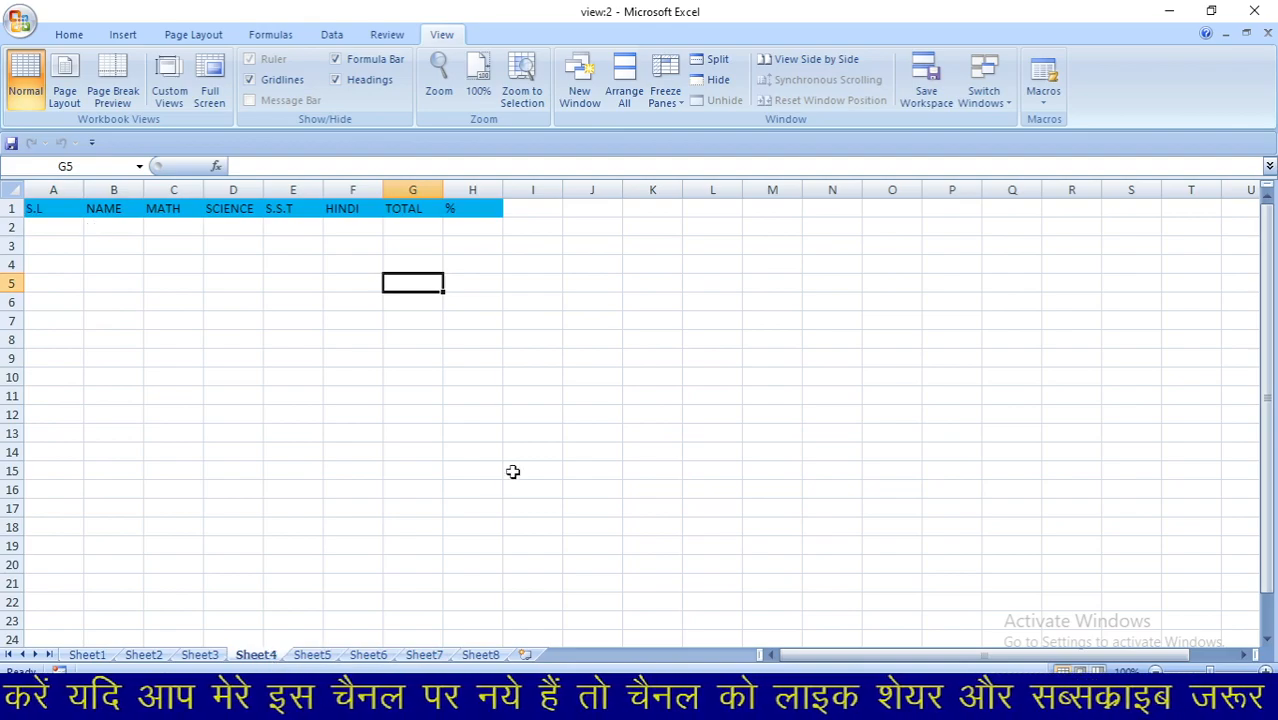